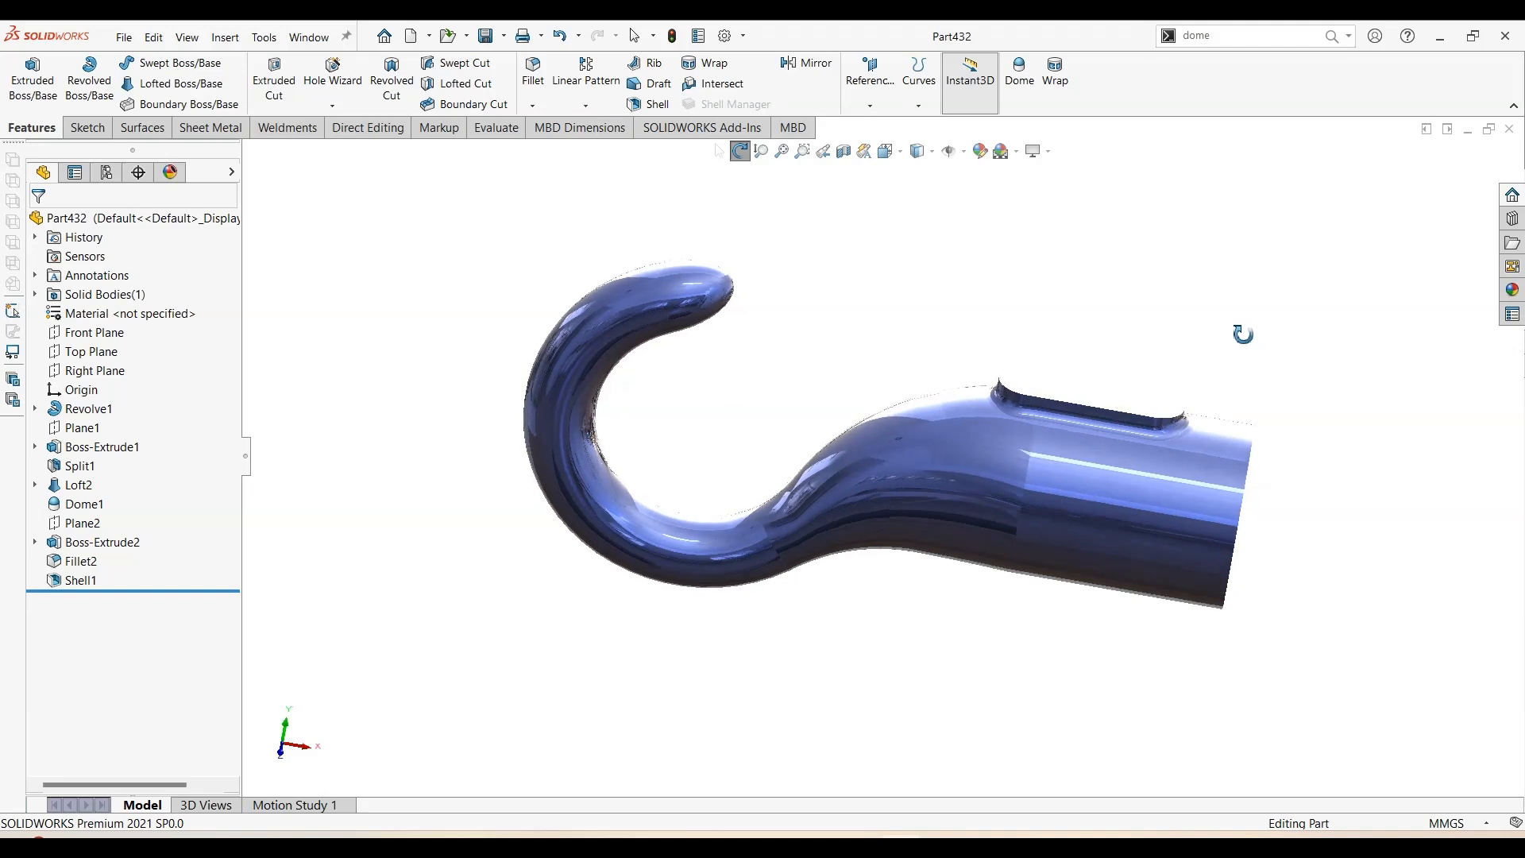
Examine the finished hook's revolved bend and neck, and the dimensions in the browser drawing Part432_dwg.PDF
{"action": "left_click", "coordinate": [587, 348]}
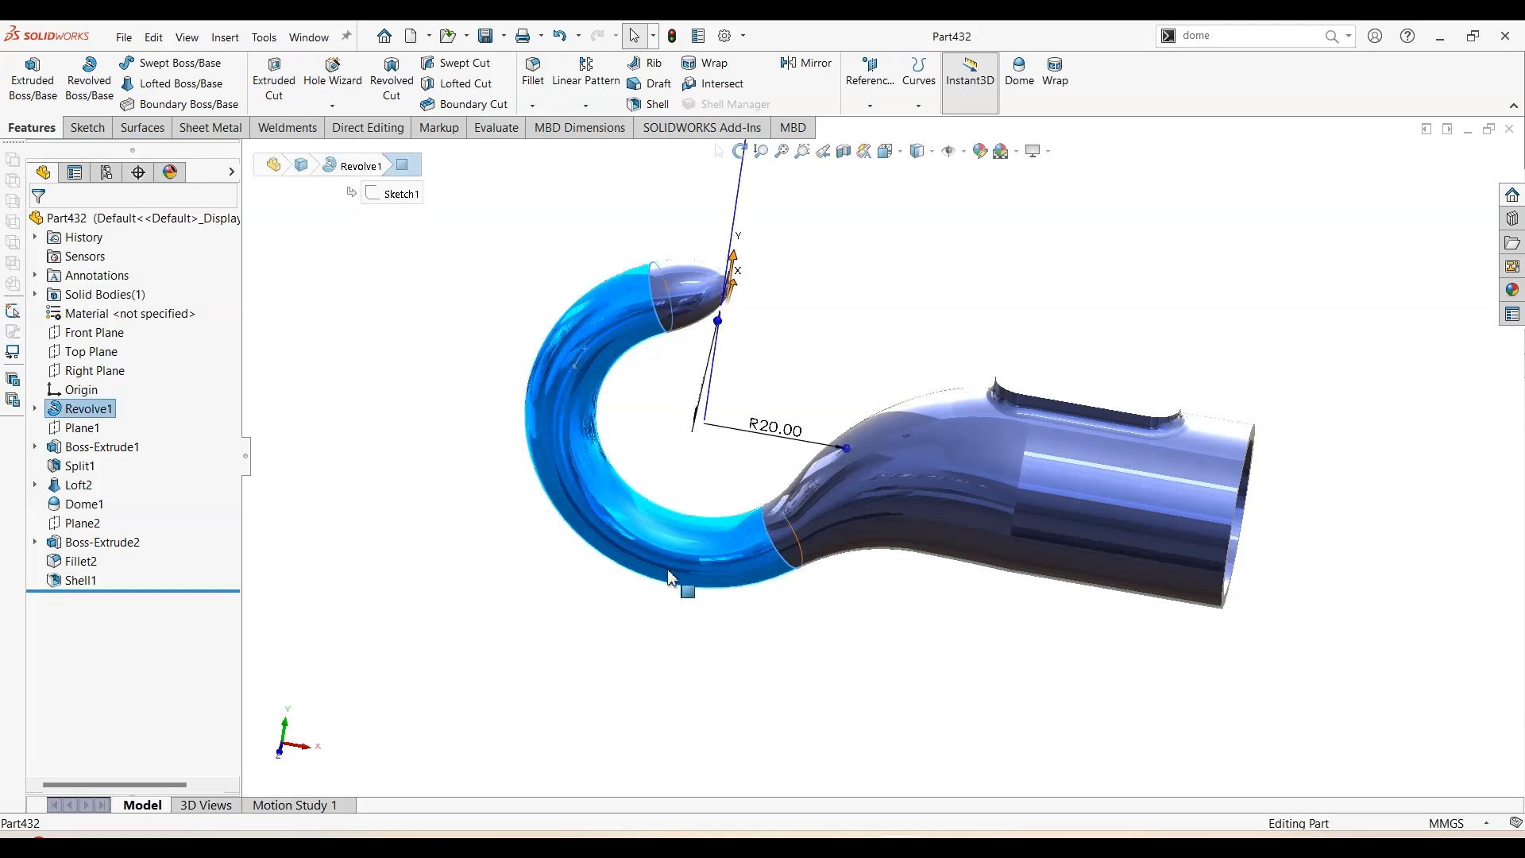
{"action": "left_click", "coordinate": [489, 362]}
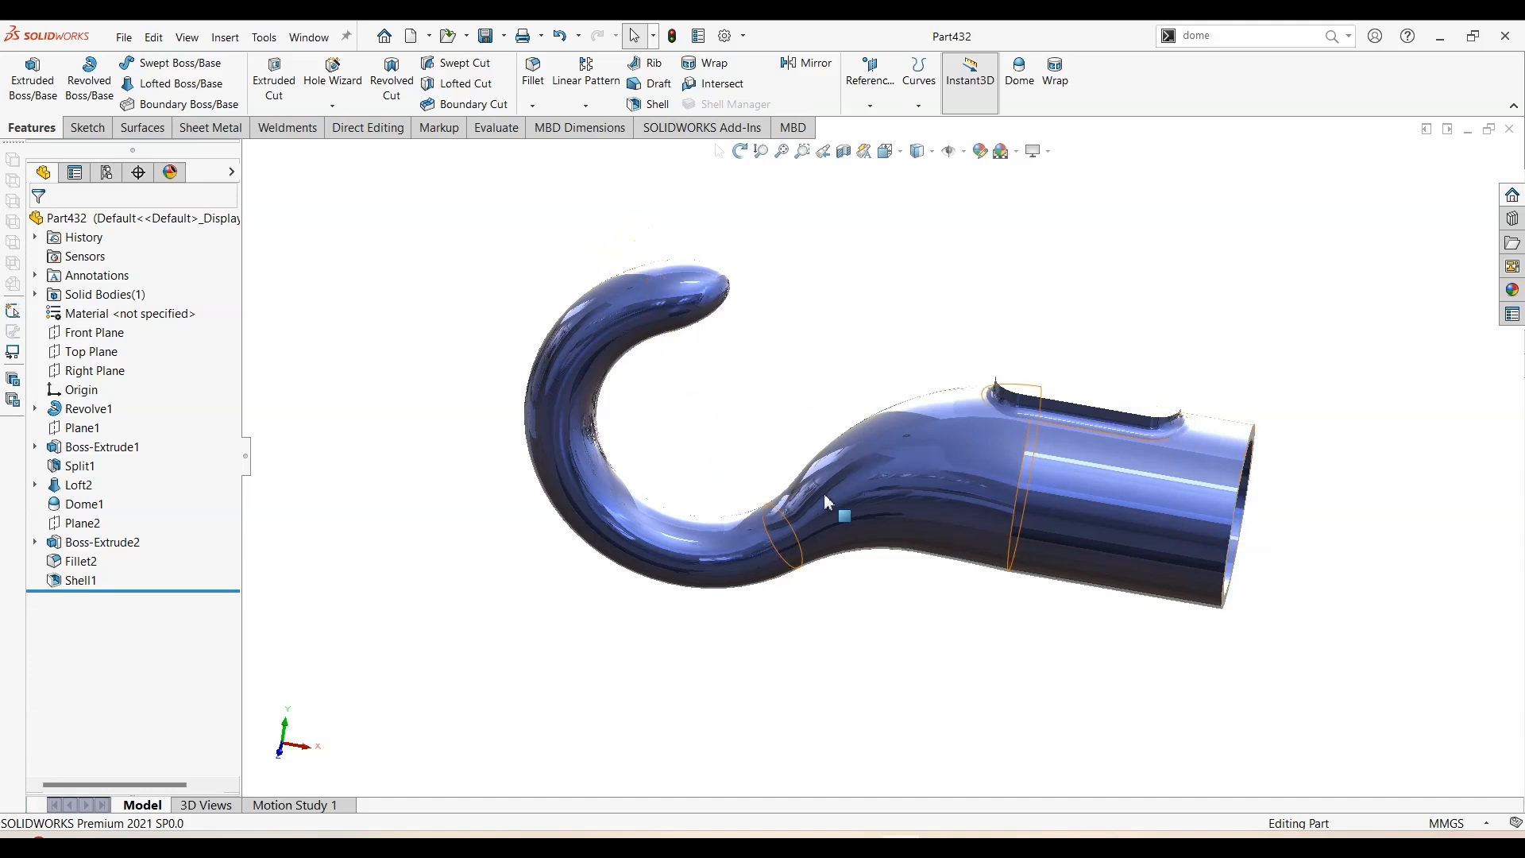
{"action": "left_click", "coordinate": [764, 382]}
{"action": "left_click", "coordinate": [729, 832]}
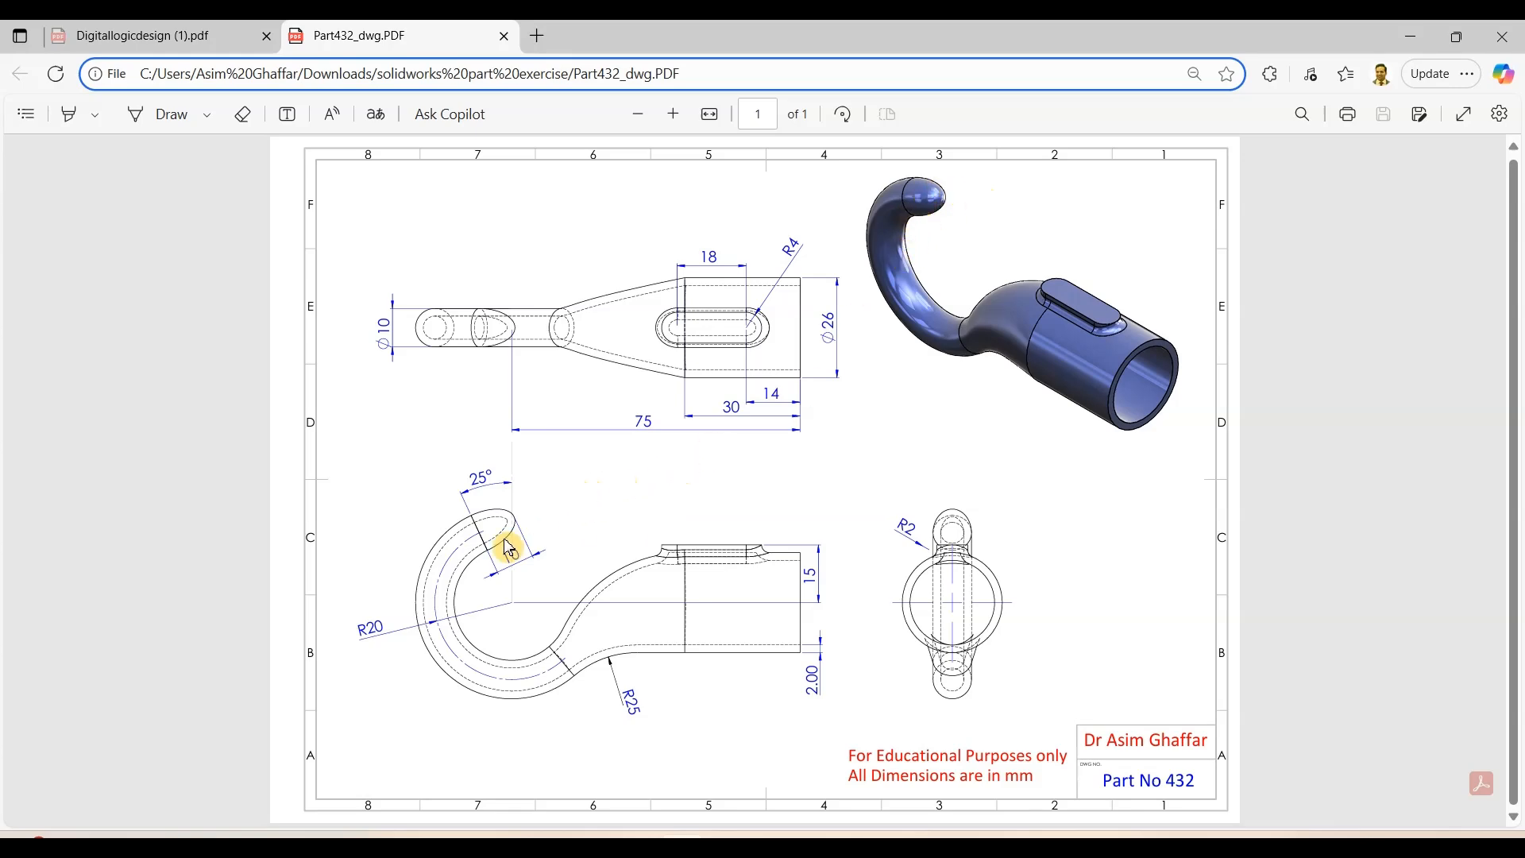
{"action": "left_click", "coordinate": [1408, 45]}
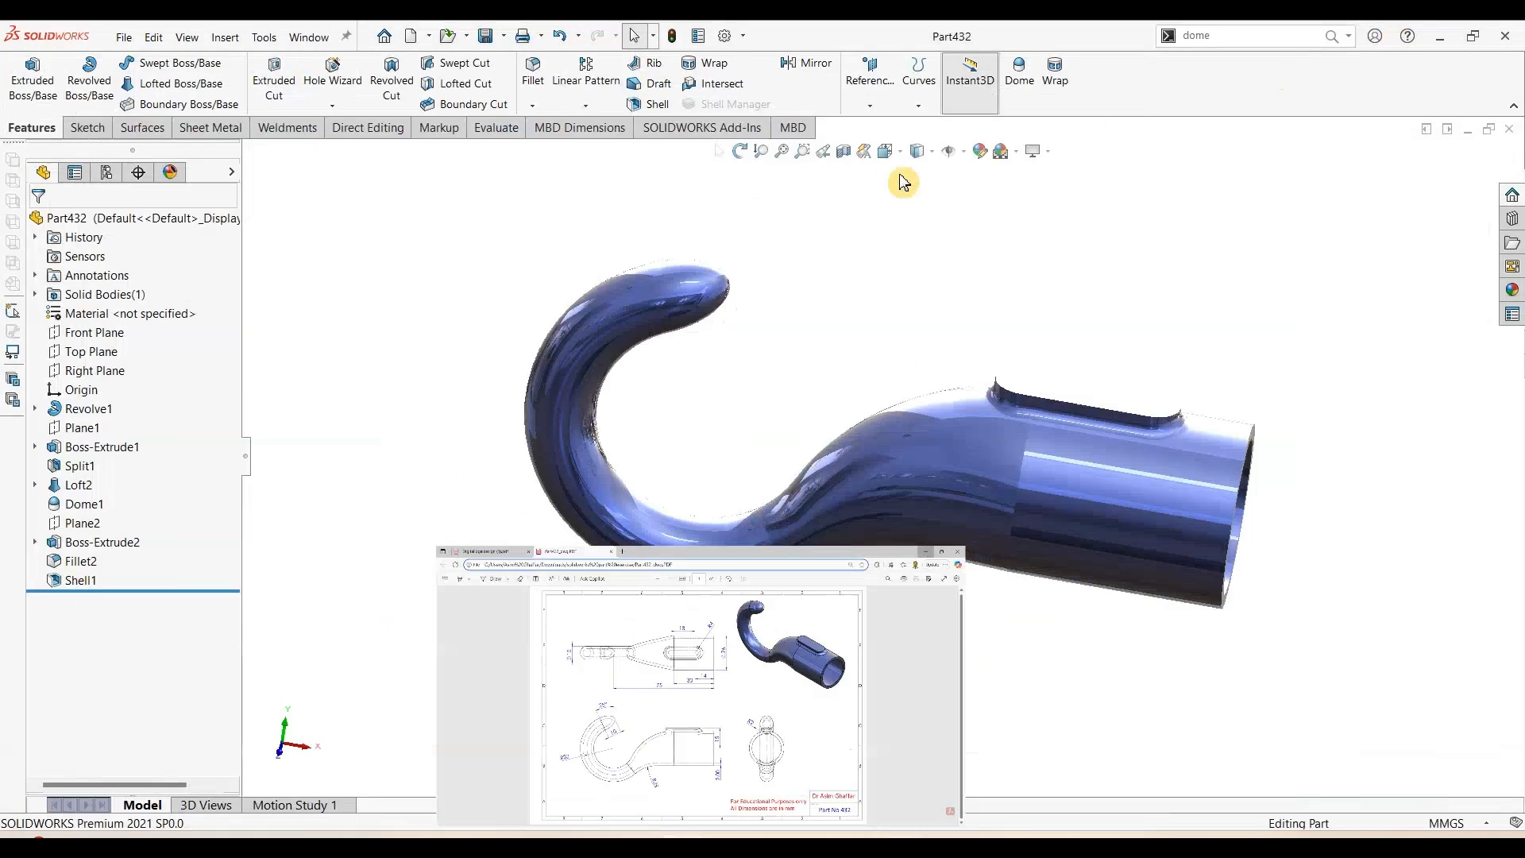
Create a new empty part document
{"action": "left_click", "coordinate": [124, 37]}
{"action": "left_click", "coordinate": [147, 66]}
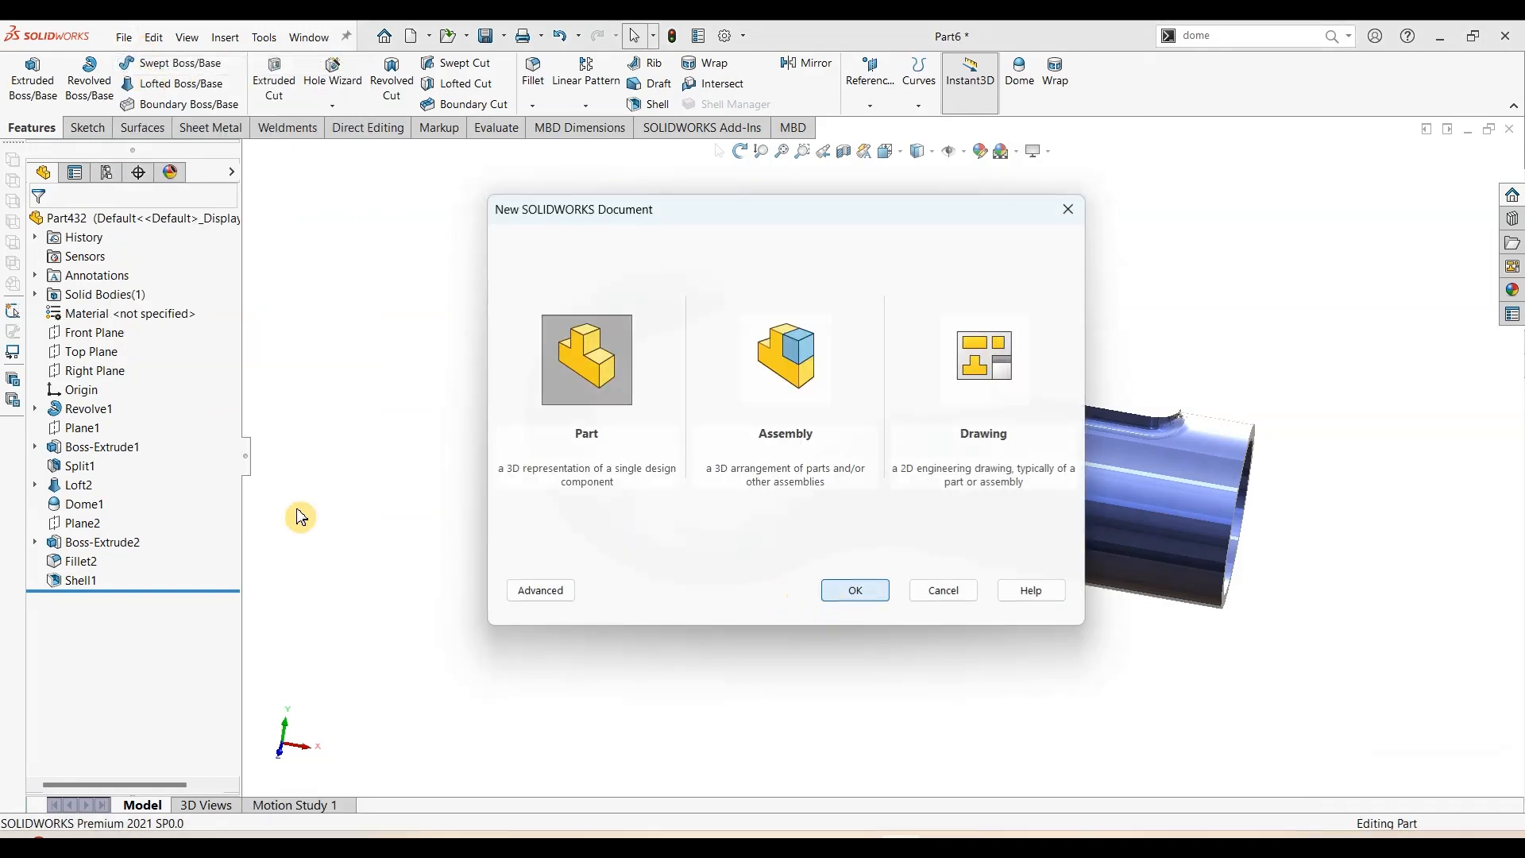
{"action": "key", "text": "Return"}
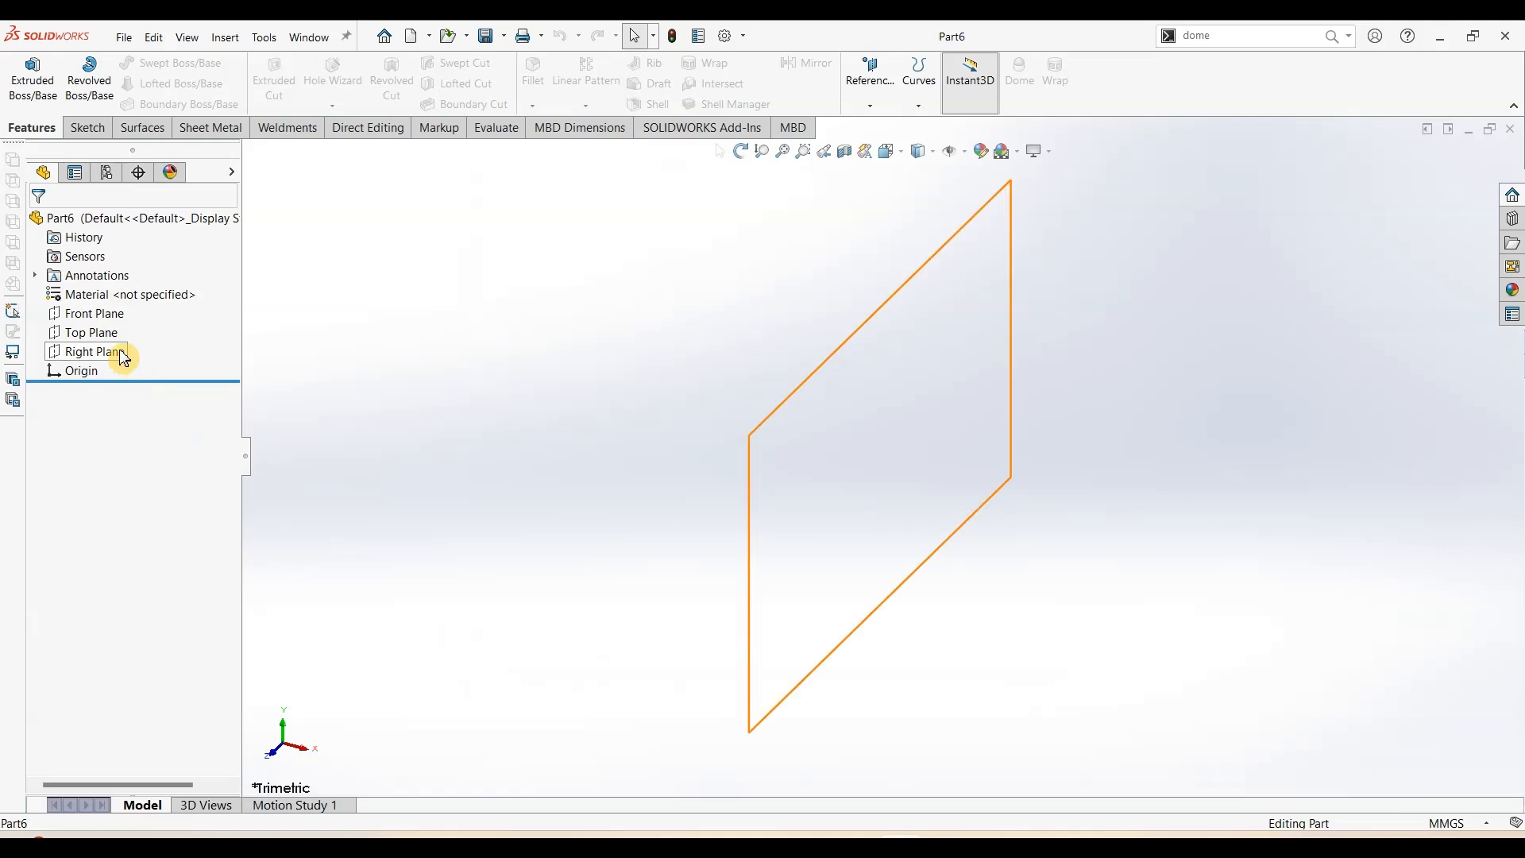
Start a sketch on the Right Plane and draw a horizontal construction line from the origin
{"action": "left_click", "coordinate": [119, 351]}
{"action": "left_click", "coordinate": [86, 127]}
{"action": "left_click", "coordinate": [32, 93]}
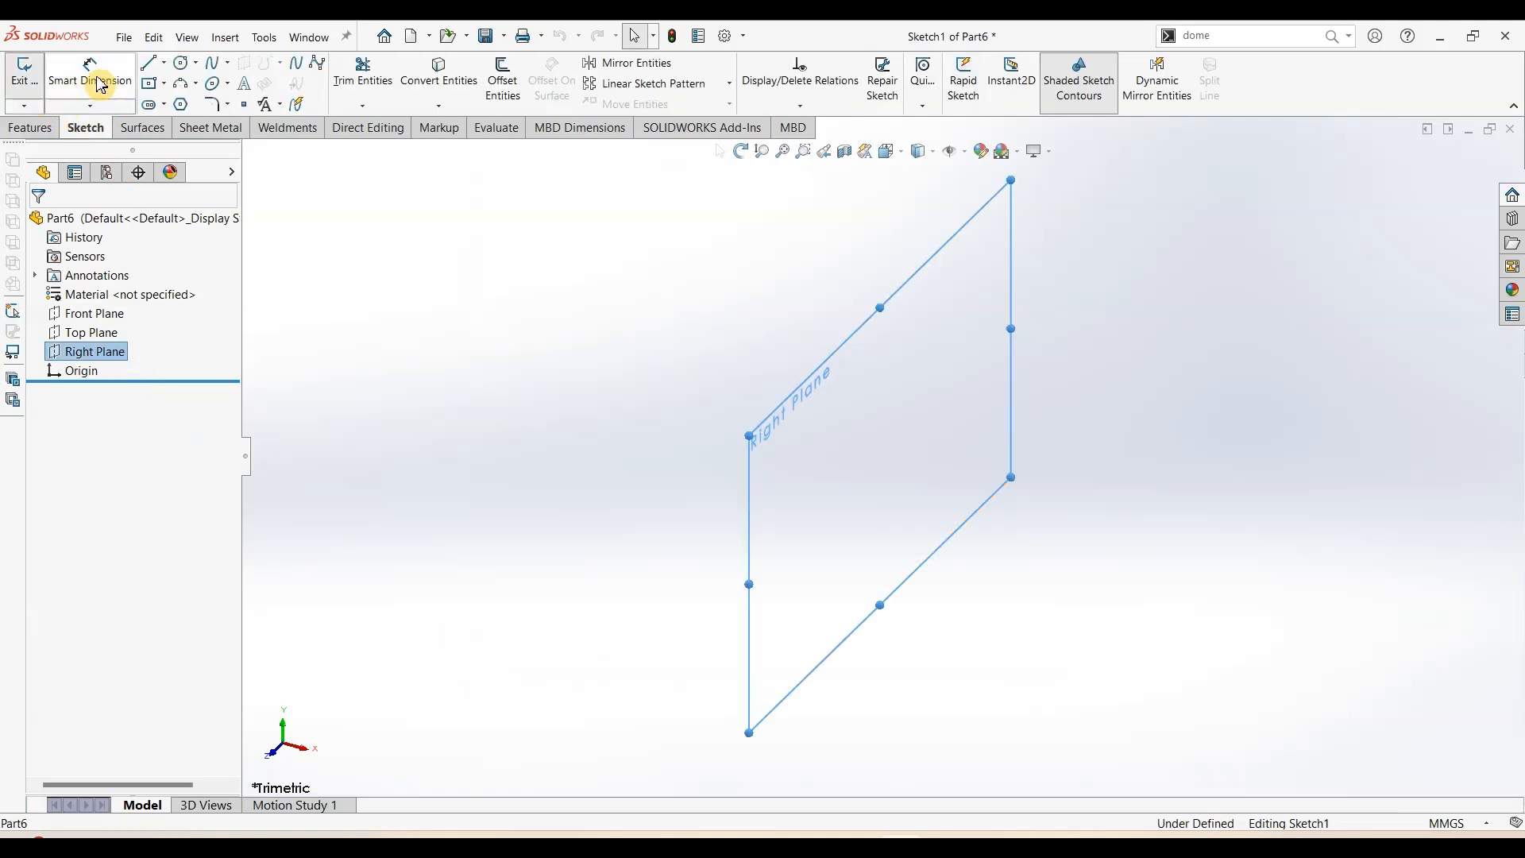
{"action": "left_click", "coordinate": [163, 62]}
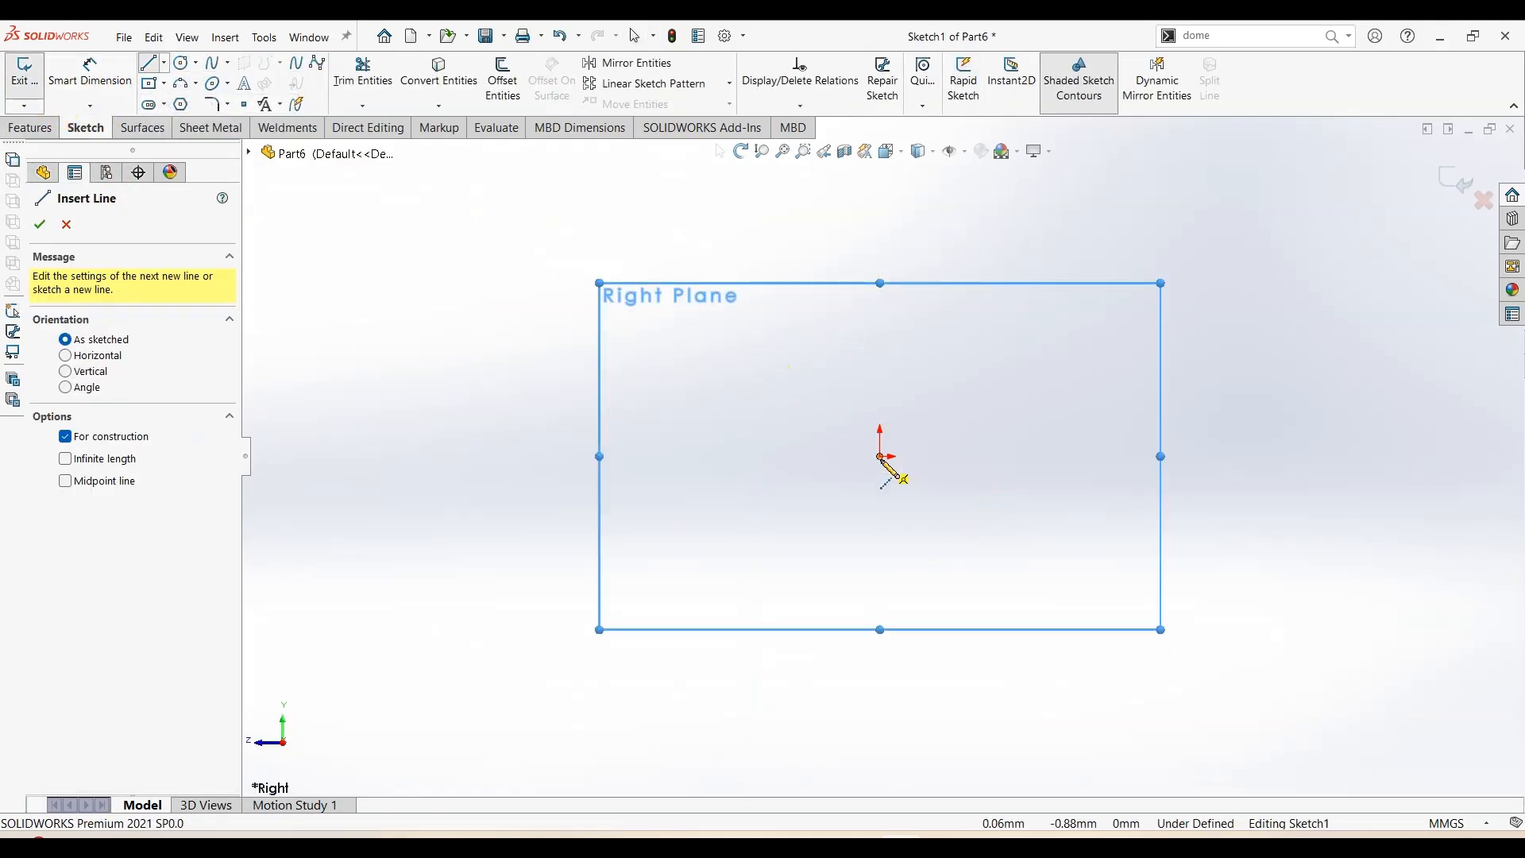
{"action": "left_click", "coordinate": [881, 456]}
{"action": "left_click", "coordinate": [1126, 456]}
{"action": "key", "text": "Escape"}
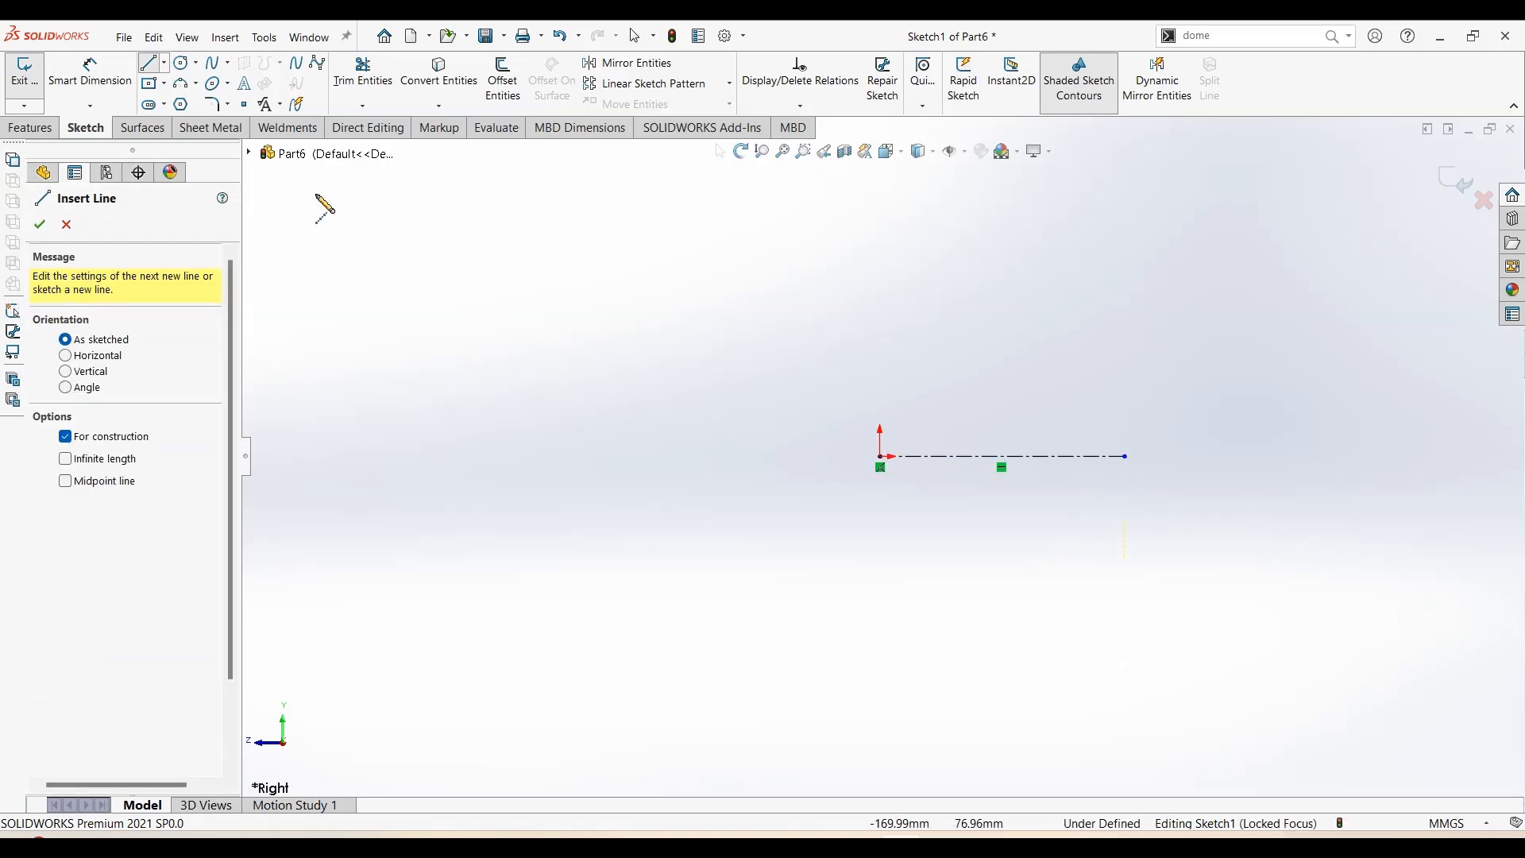
{"action": "key", "text": "Escape"}
Sketch a circle about 28 mm in diameter, centred about 62 mm above the origin
{"action": "left_click", "coordinate": [182, 62]}
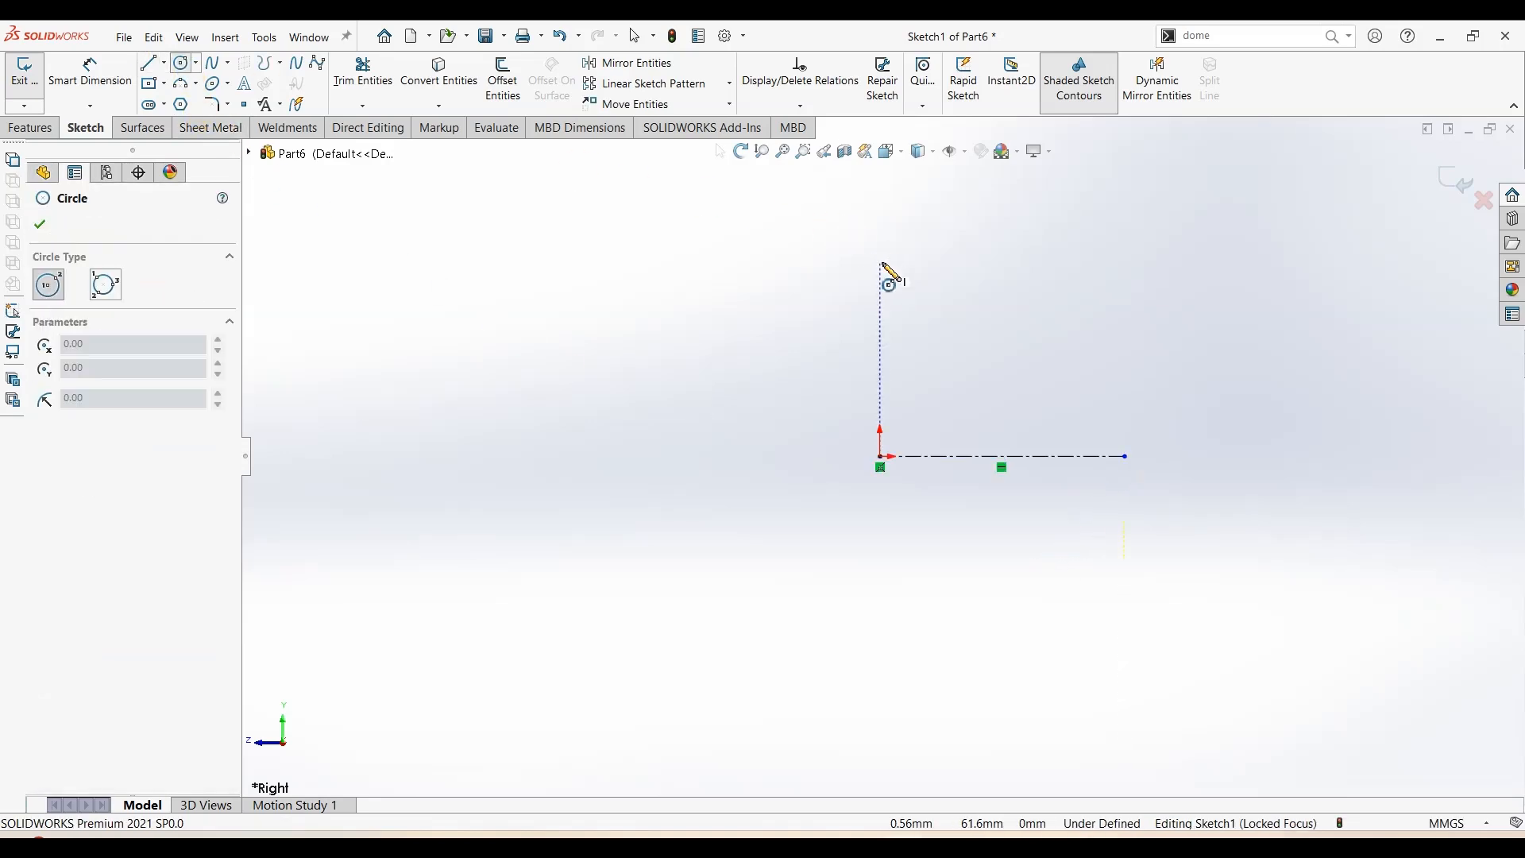
{"action": "left_click", "coordinate": [881, 261]}
{"action": "left_click", "coordinate": [925, 261]}
Check the section size in the PDF drawing and dimension the circle's diameter as 10 mm
{"action": "left_click", "coordinate": [91, 74]}
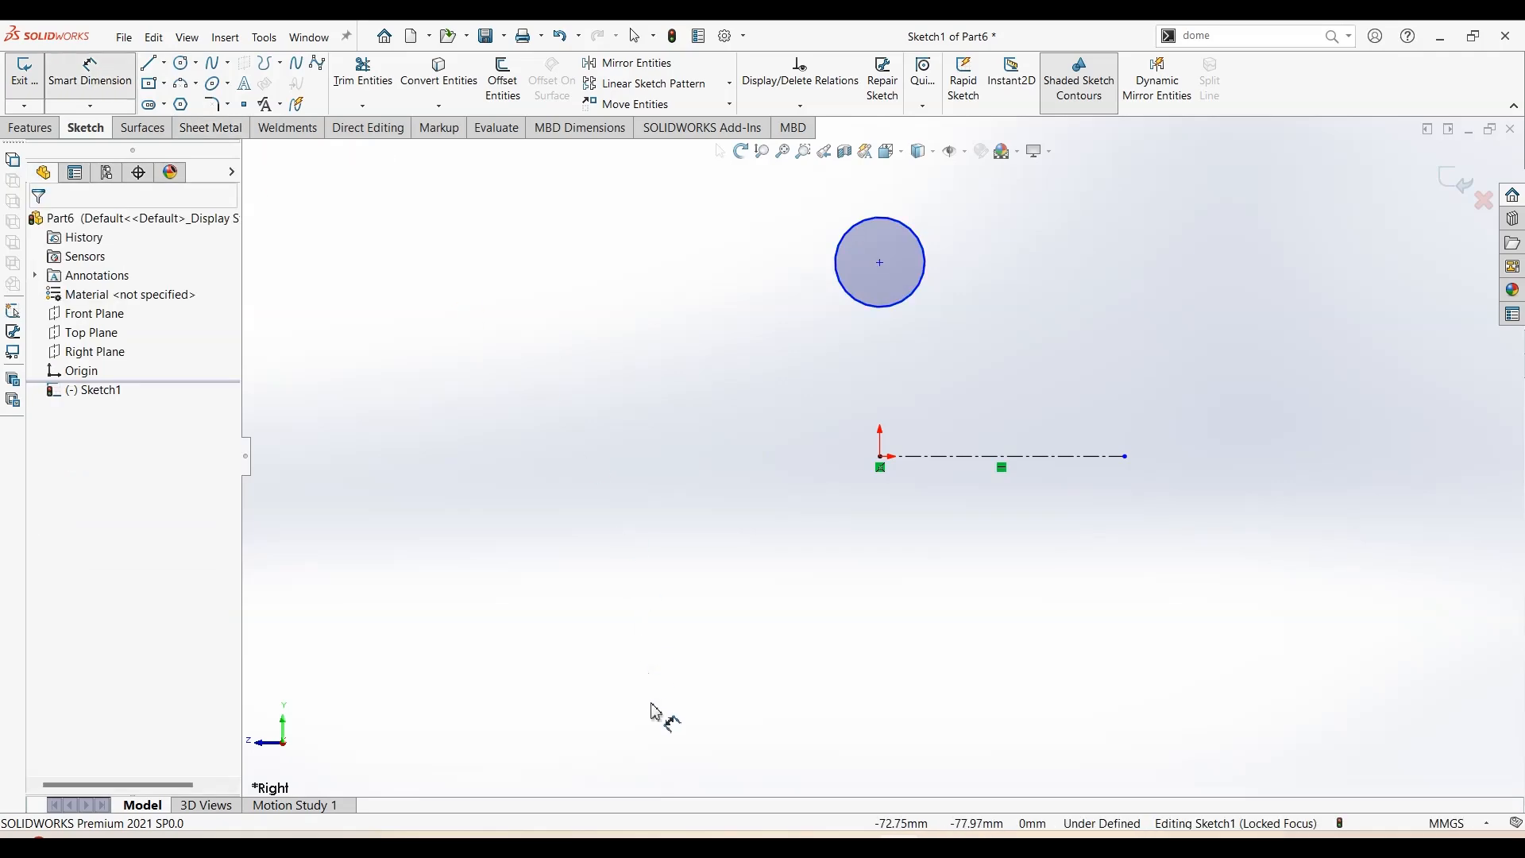
{"action": "left_click", "coordinate": [681, 843]}
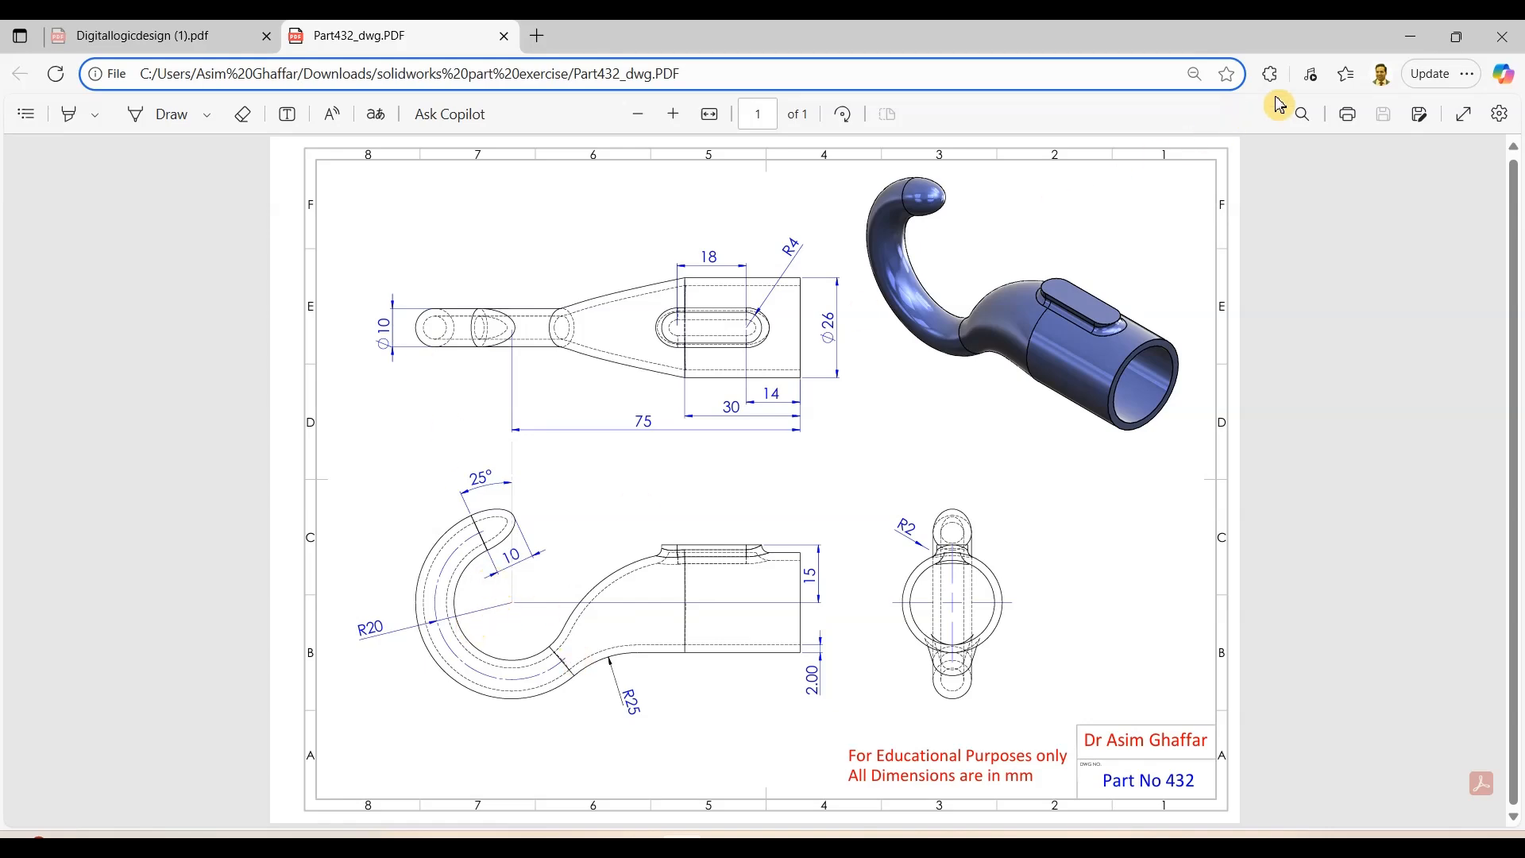
{"action": "left_click", "coordinate": [1412, 38]}
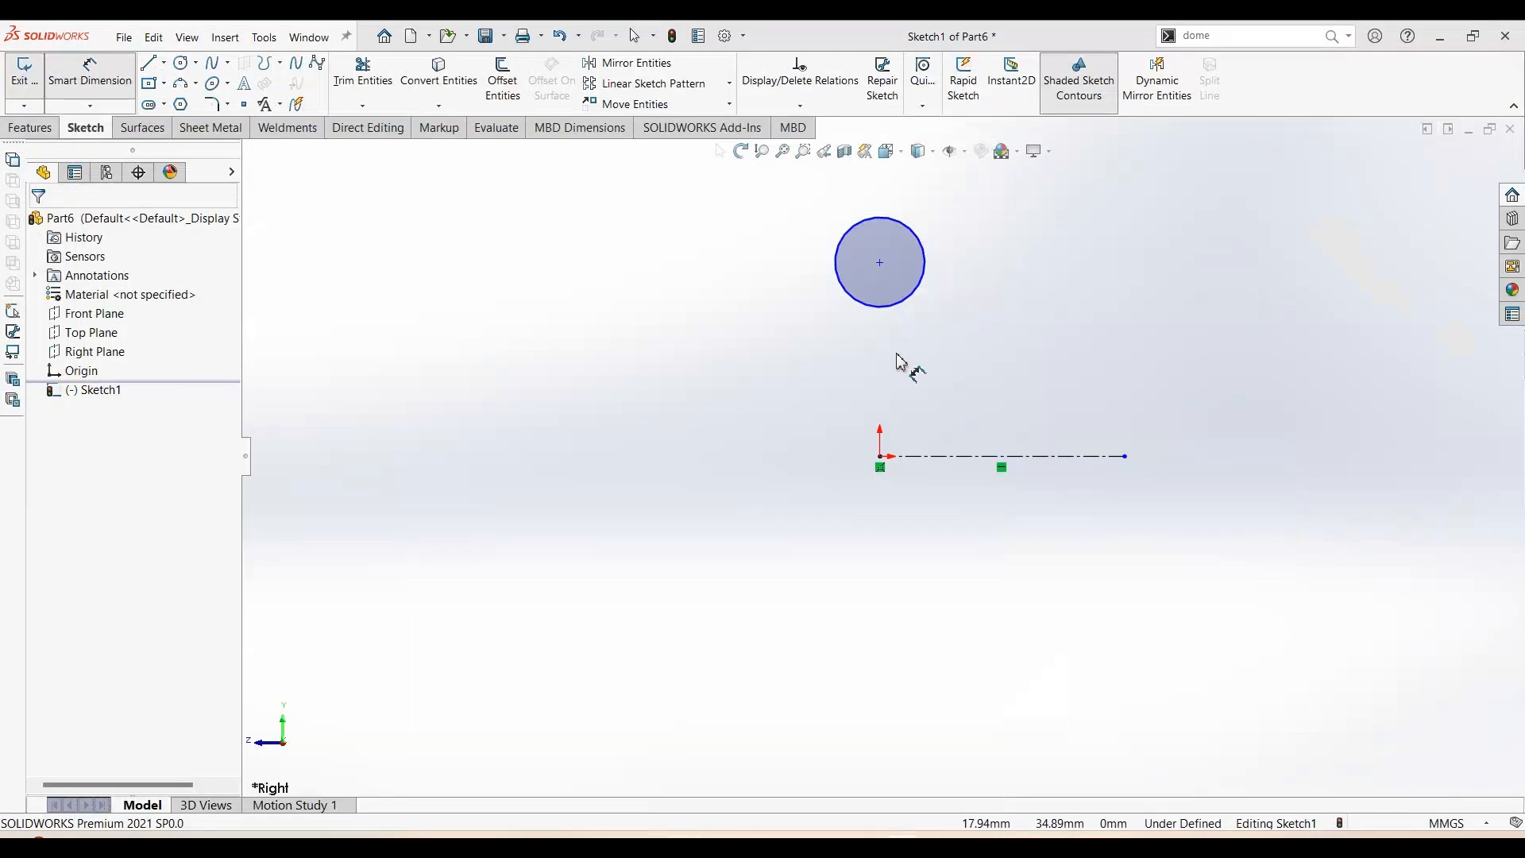
{"action": "left_click", "coordinate": [919, 242]}
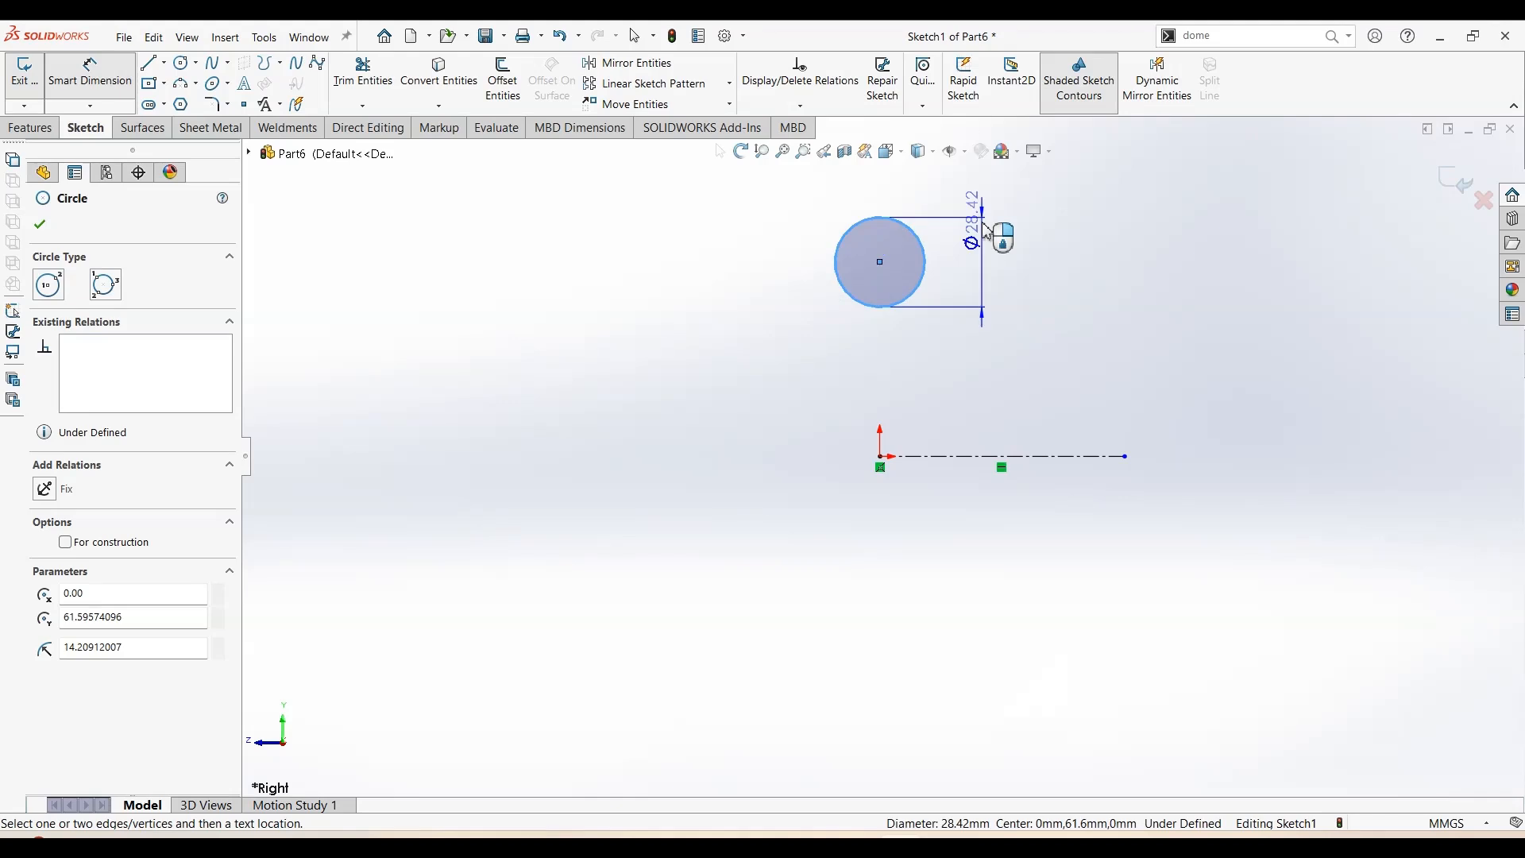
{"action": "left_click", "coordinate": [991, 231]}
{"action": "type", "text": "10"}
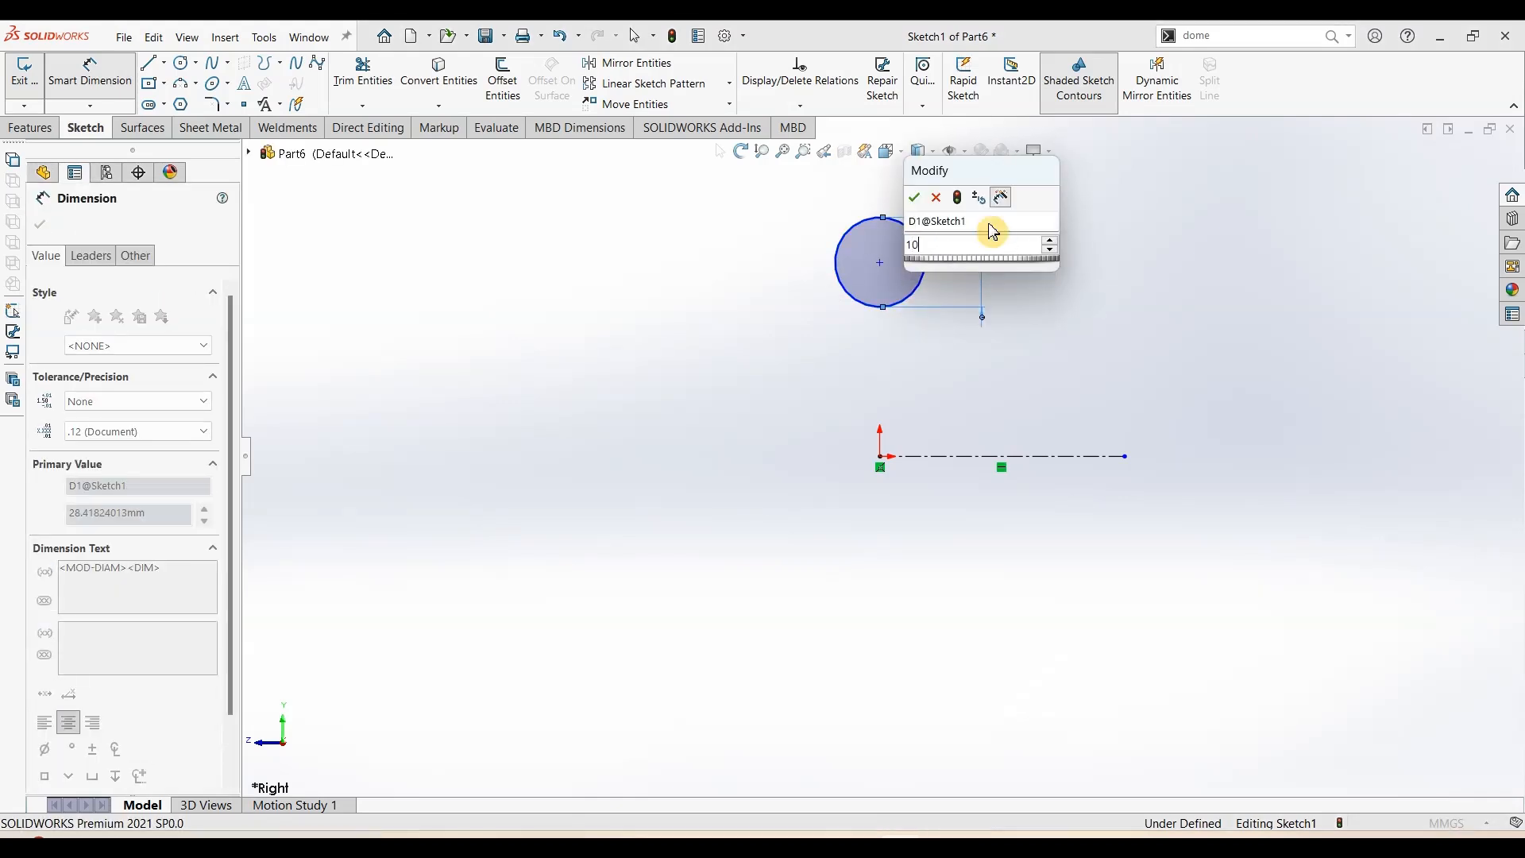
{"action": "key", "text": "Return"}
Dimension the distance between the circle's centre and the origin as 20 mm
{"action": "left_click", "coordinate": [881, 263]}
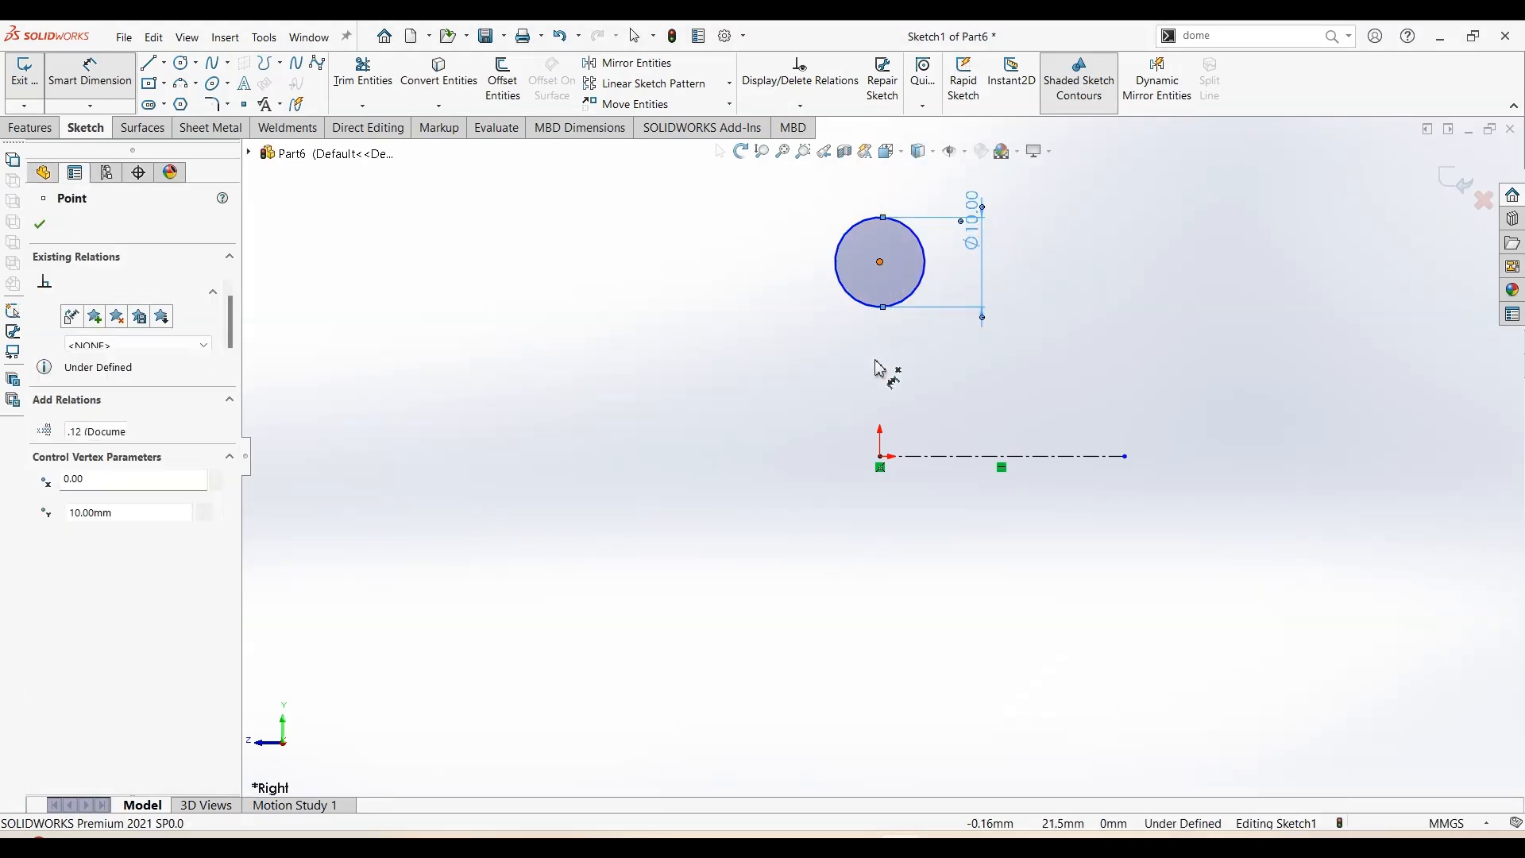
{"action": "left_click", "coordinate": [880, 456]}
{"action": "left_click", "coordinate": [724, 350]}
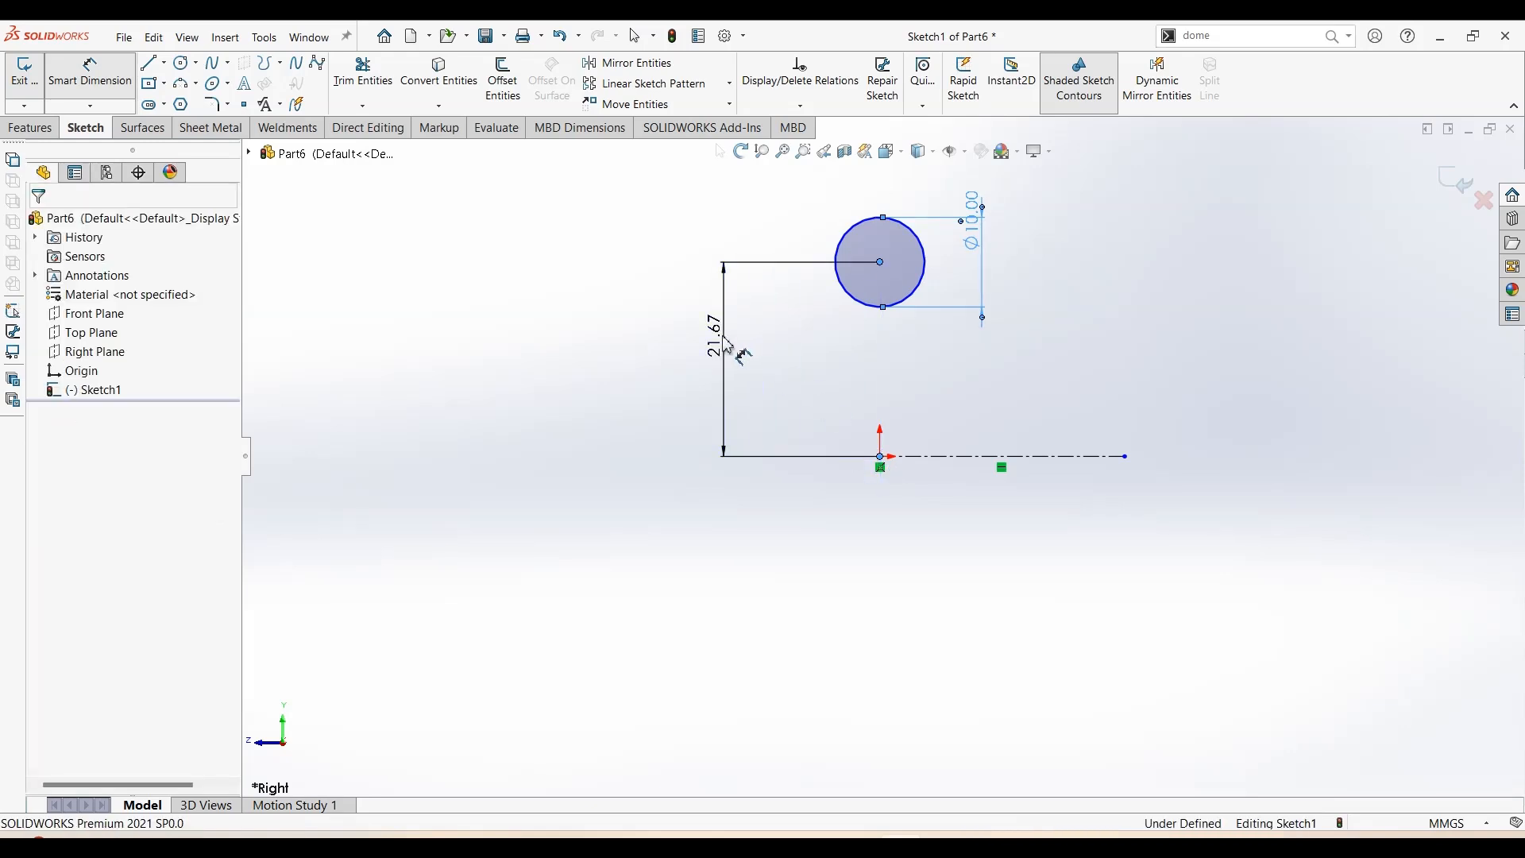
{"action": "type", "text": "20"}
{"action": "key", "text": "Return"}
{"action": "key", "text": "Escape"}
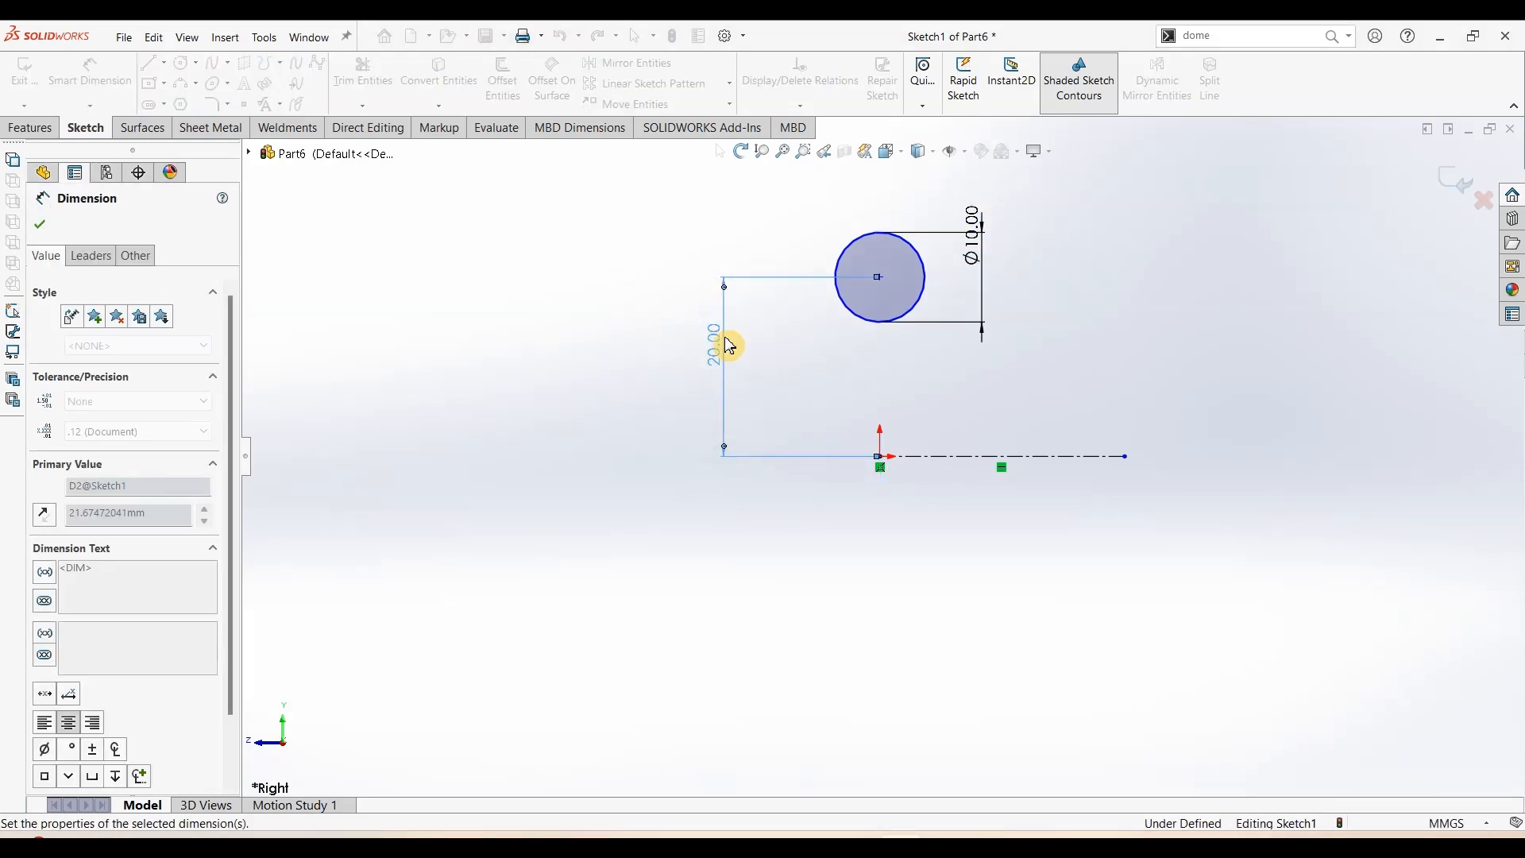
Add a vertical relation between the circle's centre and the origin
{"action": "left_click", "coordinate": [882, 278]}
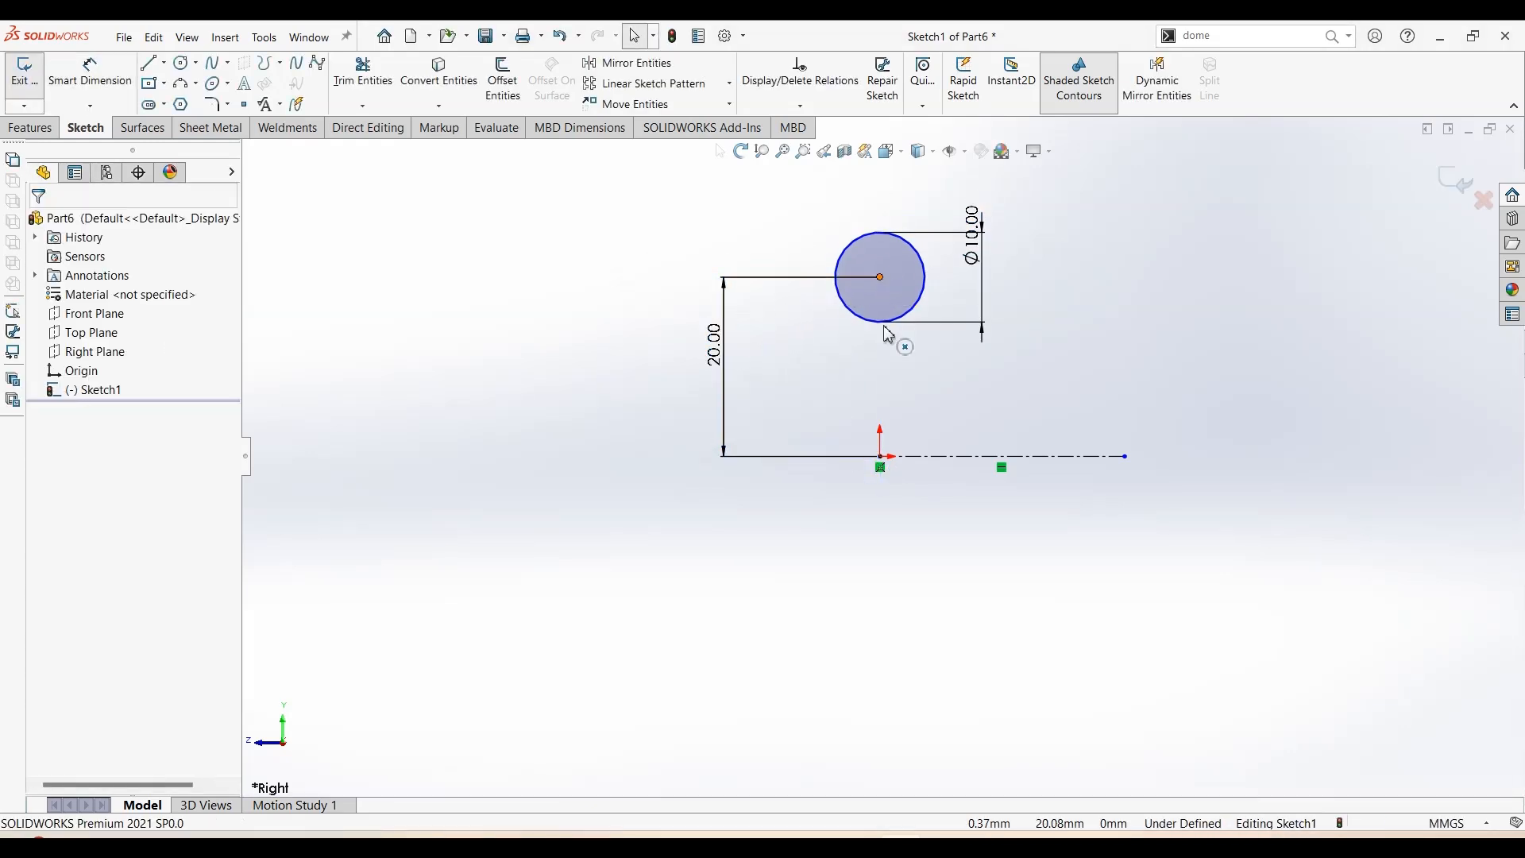
{"action": "left_click", "coordinate": [882, 459], "text": "ctrl"}
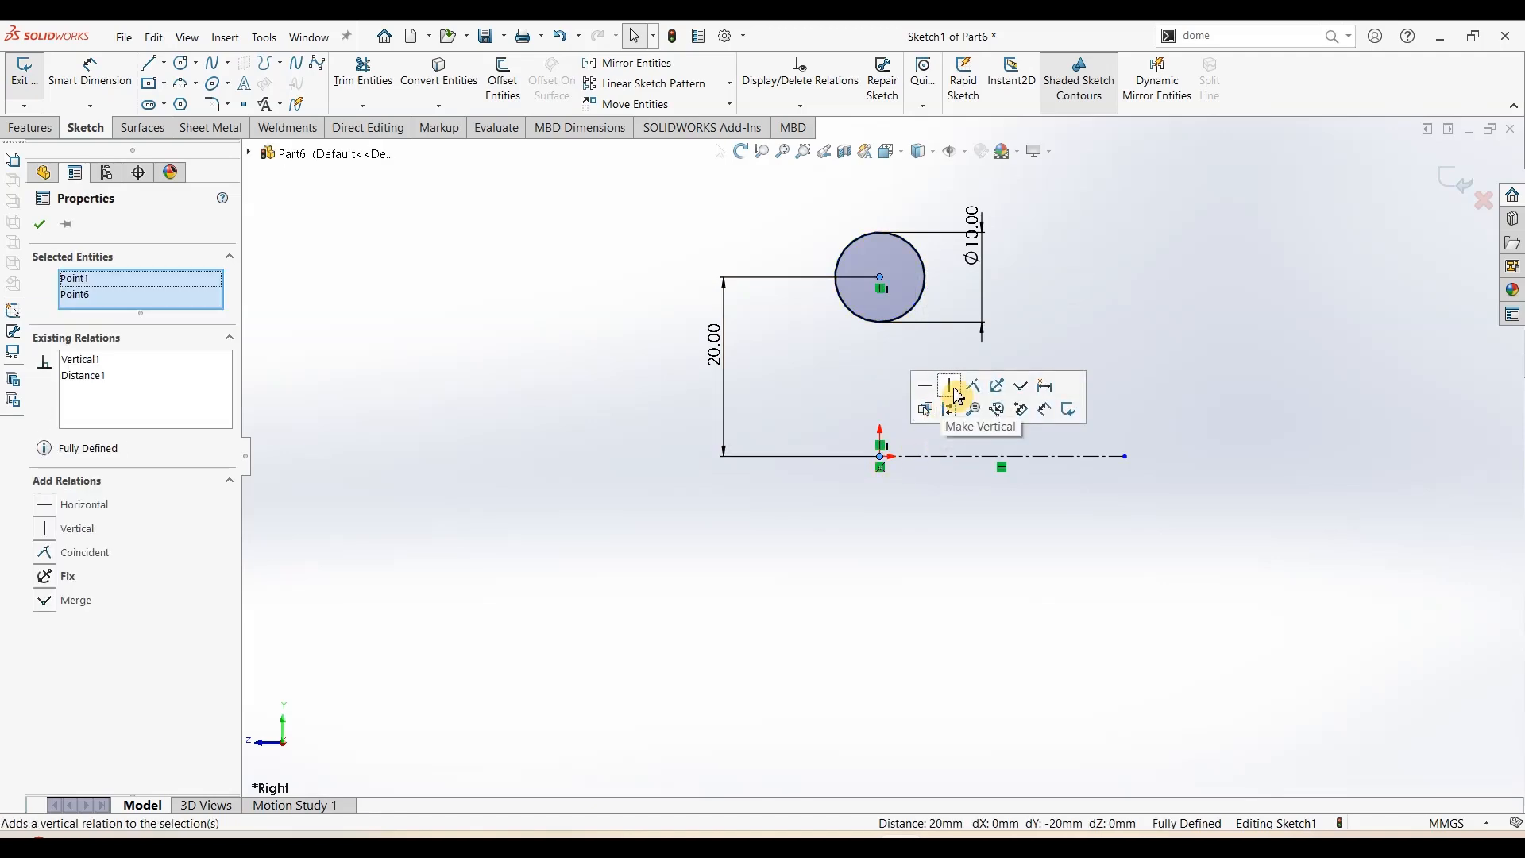
{"action": "left_click", "coordinate": [964, 393]}
Revolve the circle 360 degrees around the construction line to form a solid ring
{"action": "left_click", "coordinate": [40, 129]}
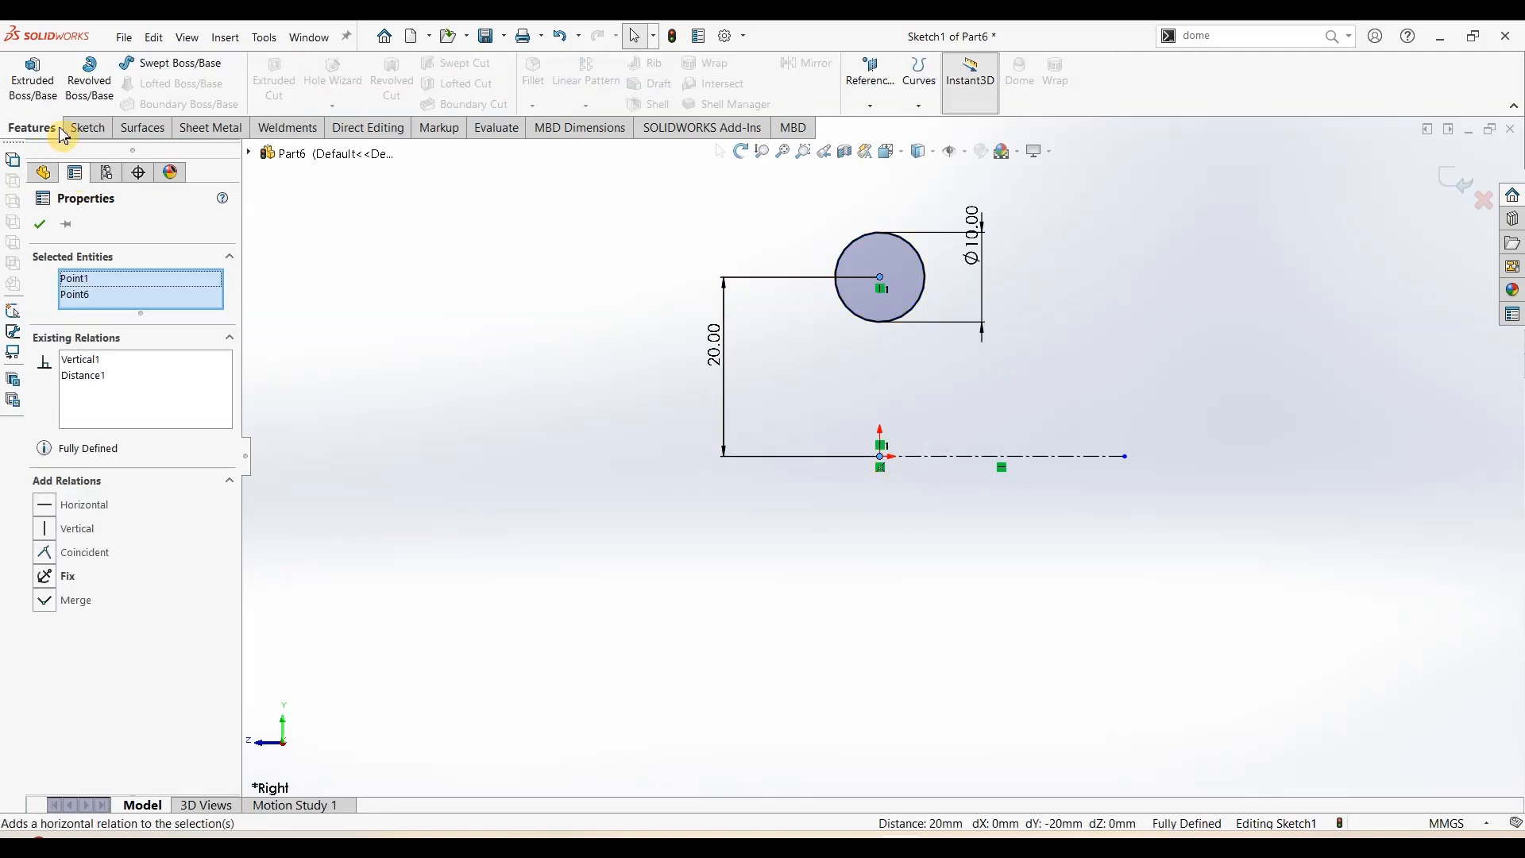
{"action": "left_click", "coordinate": [89, 80]}
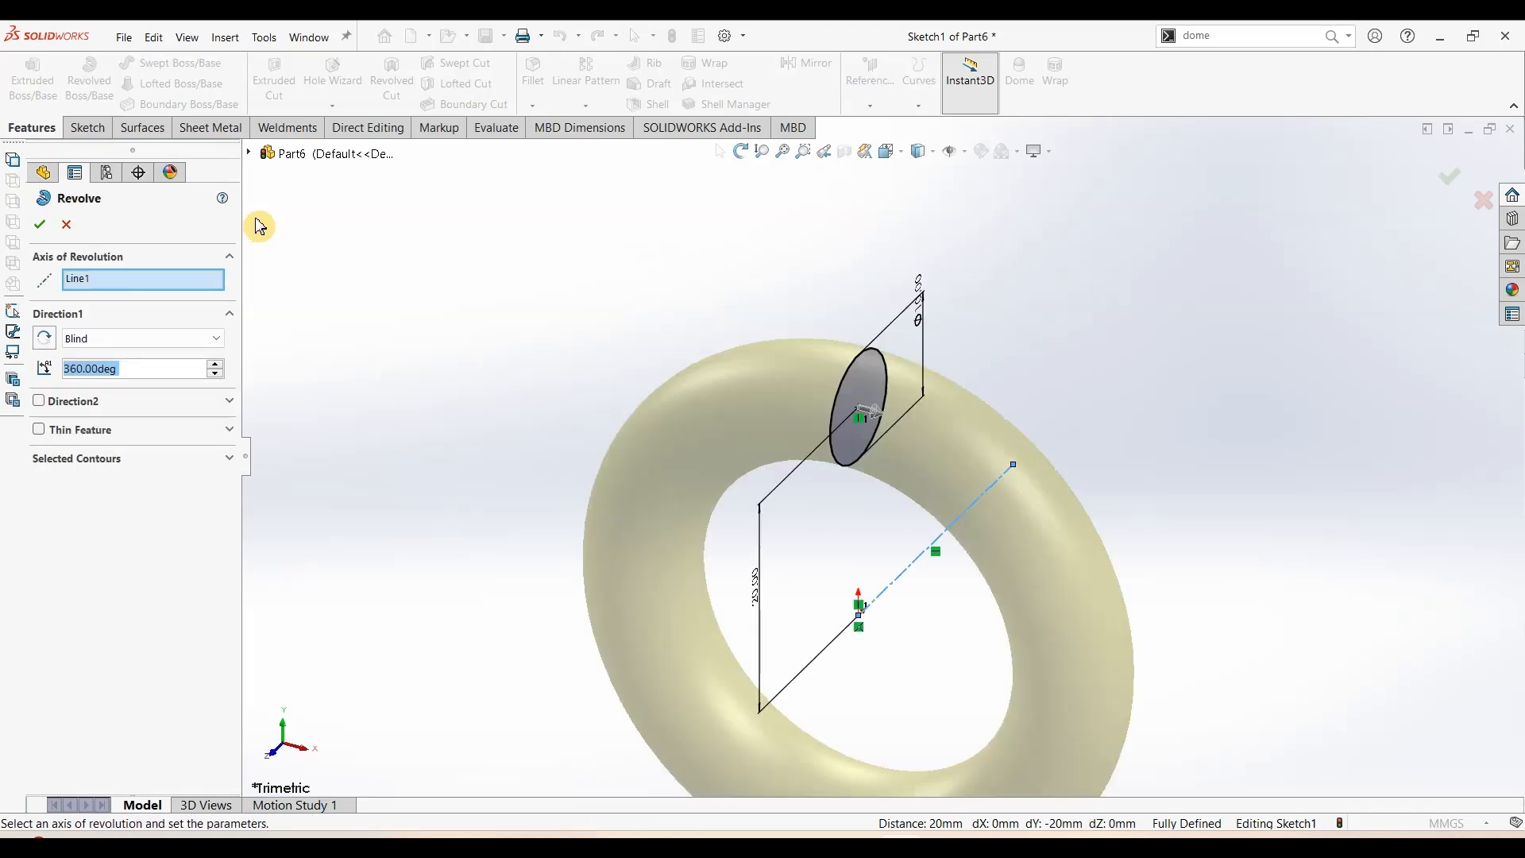
{"action": "left_click", "coordinate": [41, 231]}
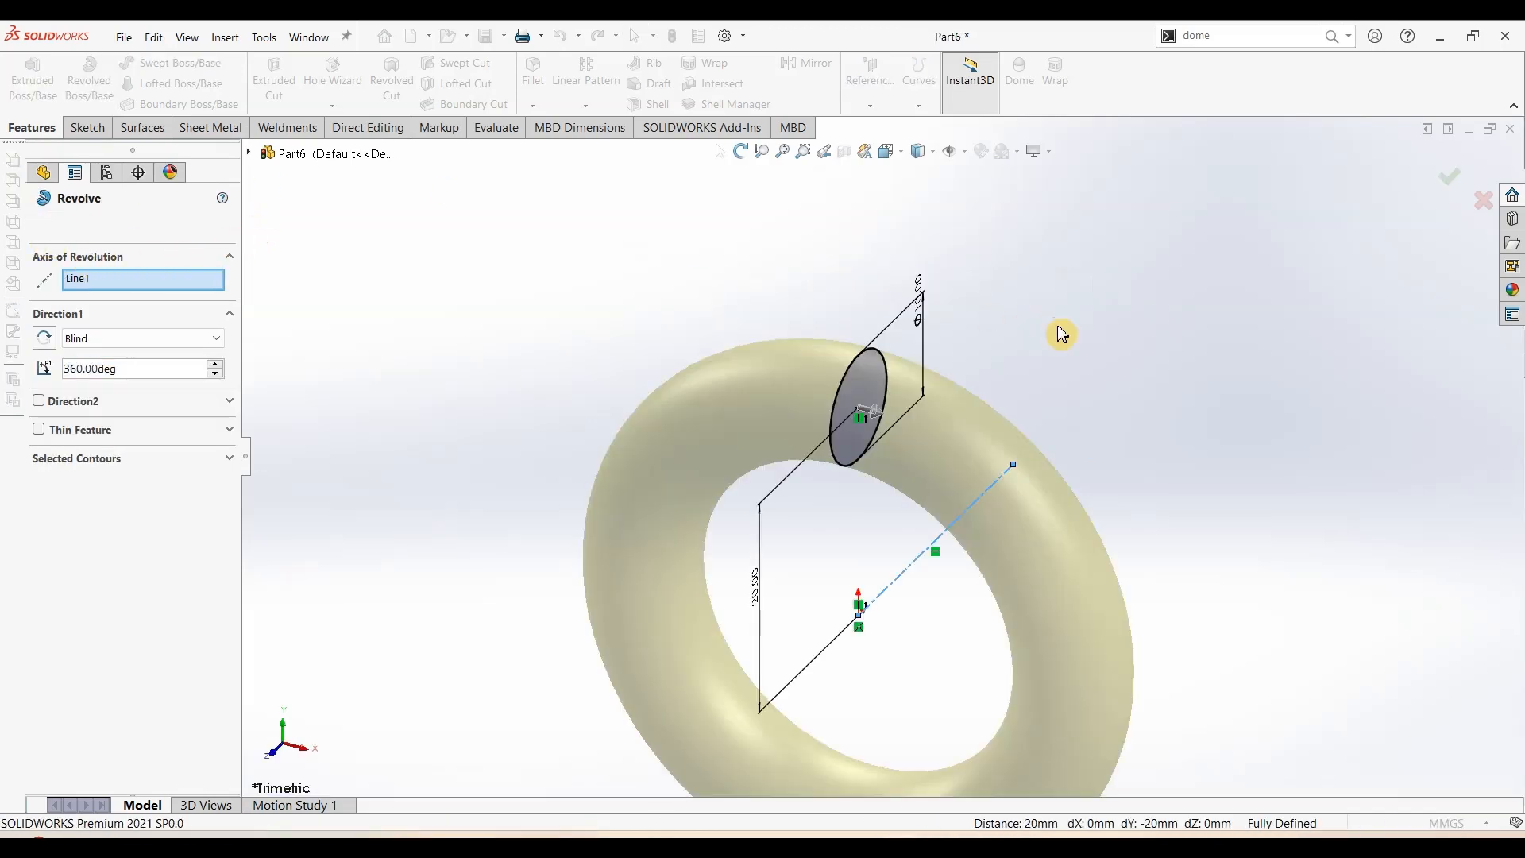
{"action": "scroll", "coordinate": [1089, 410], "scroll_direction": "up", "scroll_amount": 3}
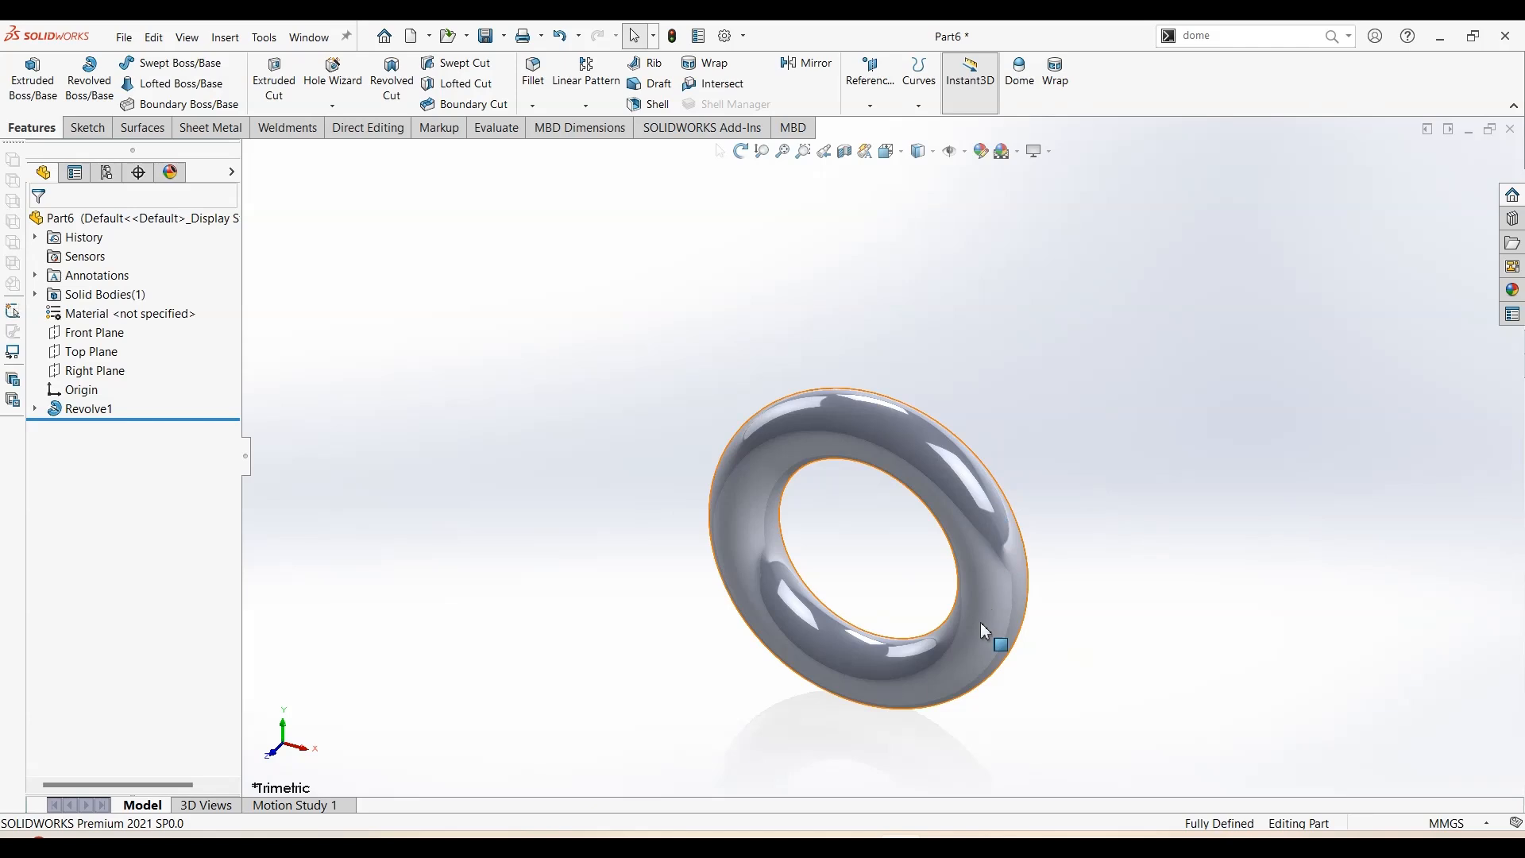
{"action": "left_click", "coordinate": [789, 374]}
{"action": "left_click", "coordinate": [924, 641]}
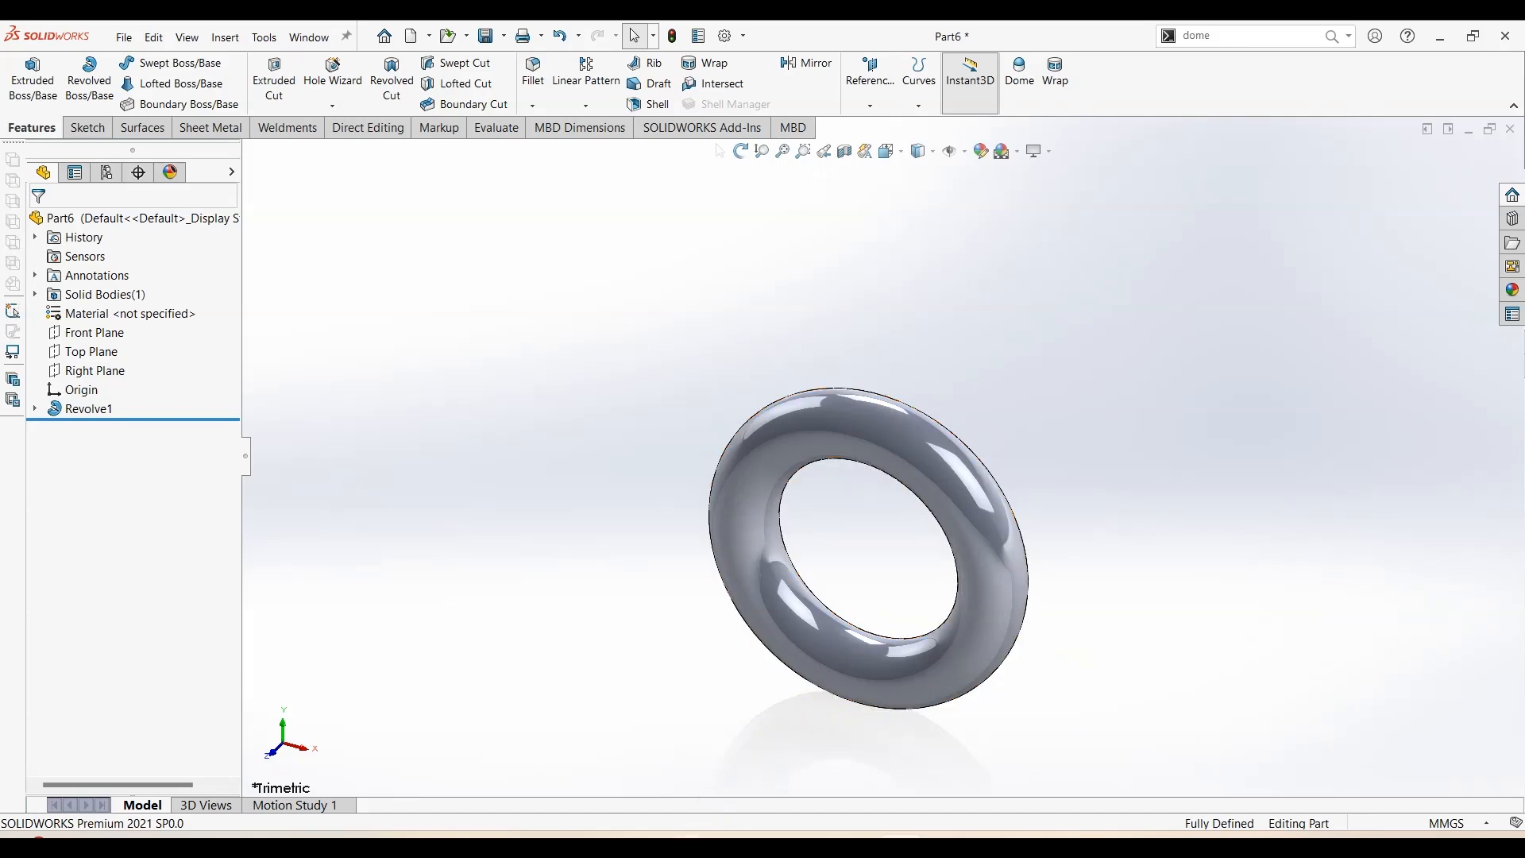
Check the overall length in the PDF drawing and create a reference plane offset 75 mm from the Right Plane
{"action": "left_click", "coordinate": [699, 843]}
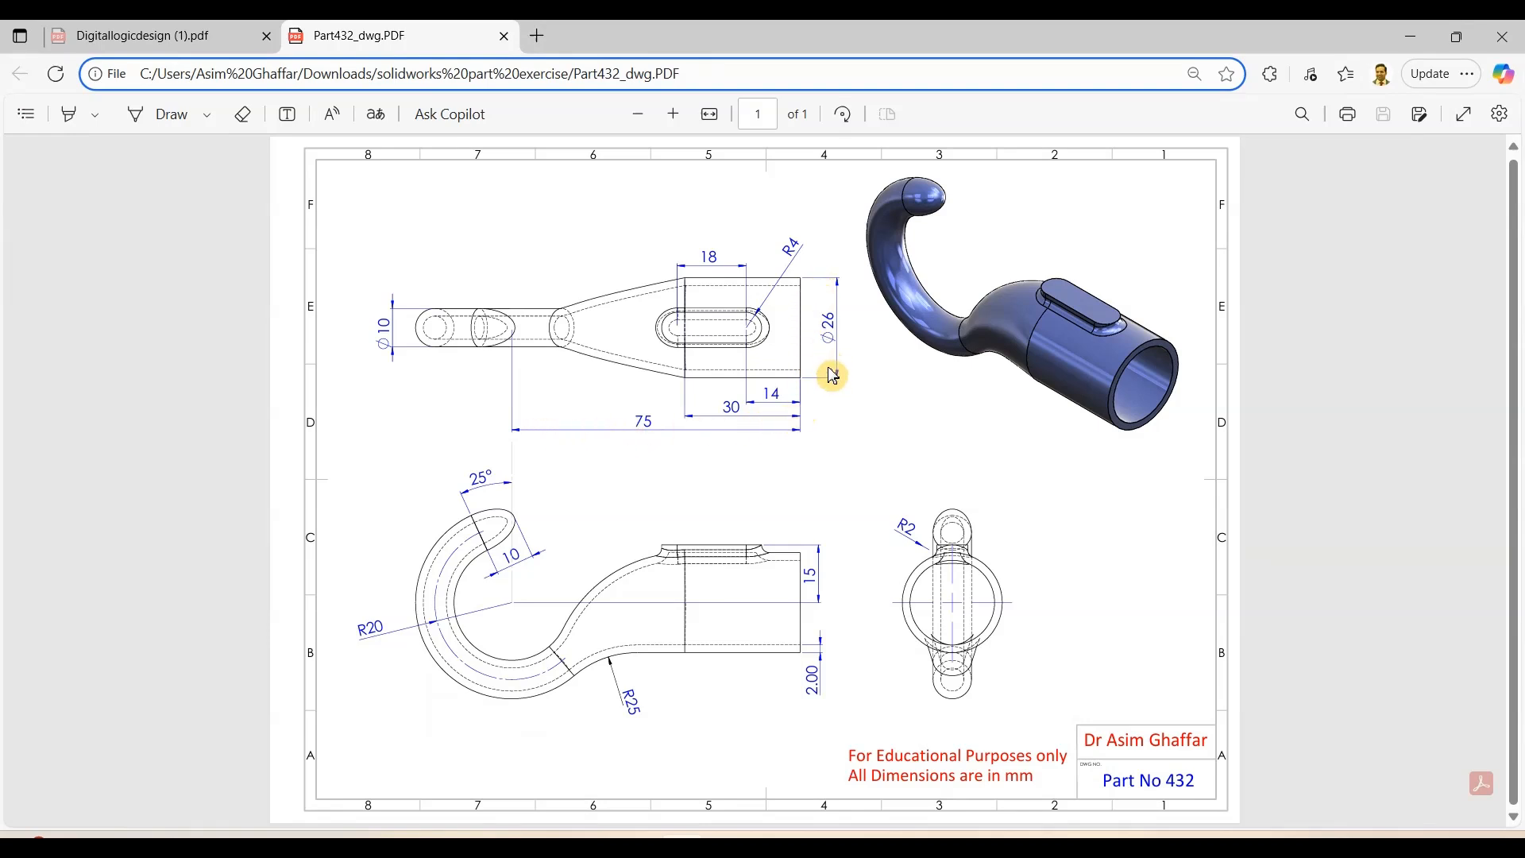
{"action": "left_click", "coordinate": [1411, 37]}
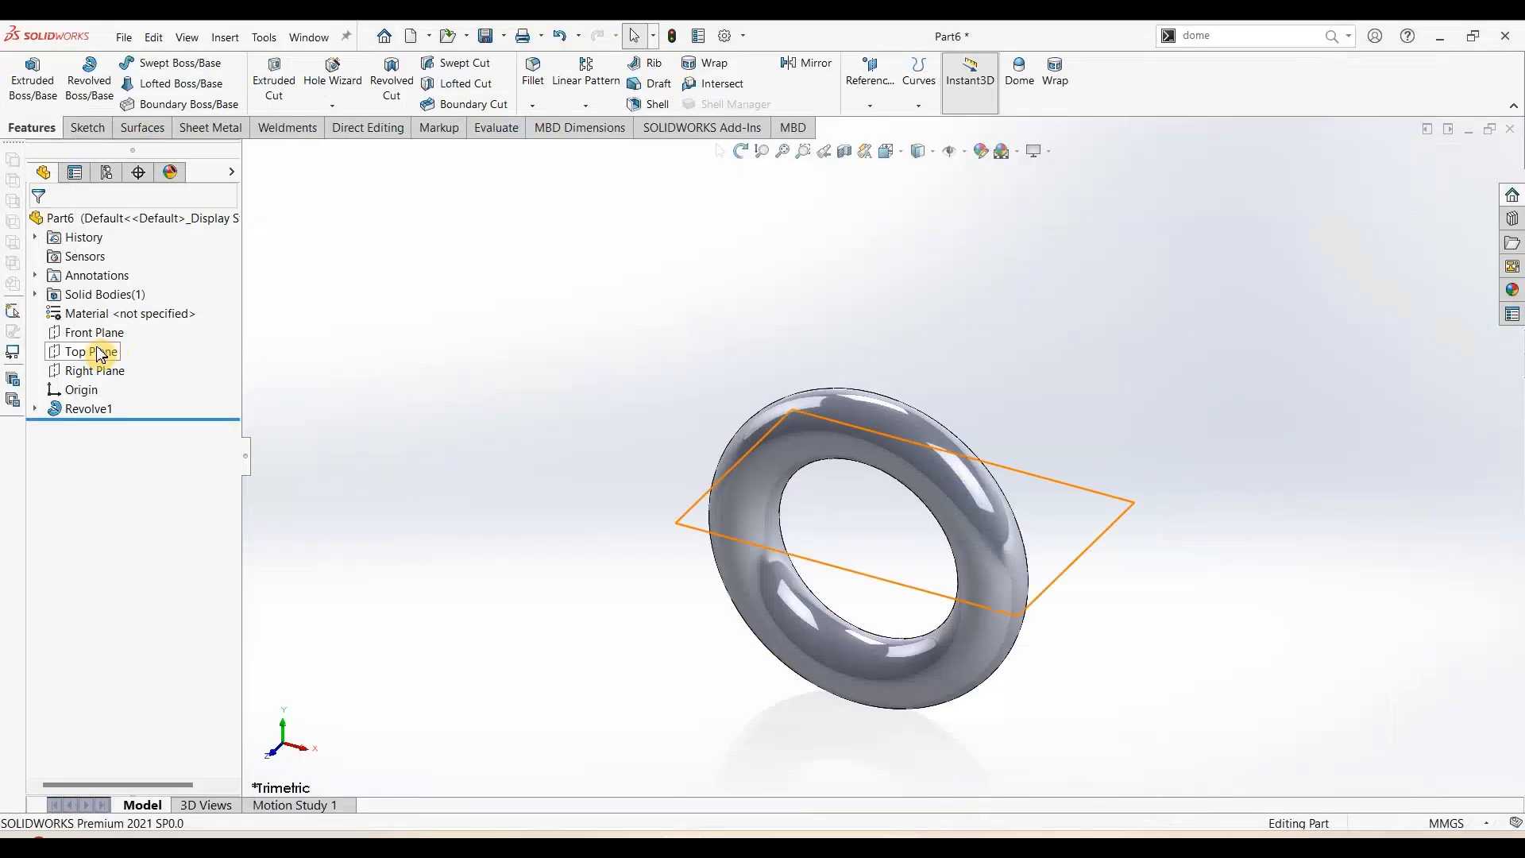
{"action": "left_click", "coordinate": [96, 371]}
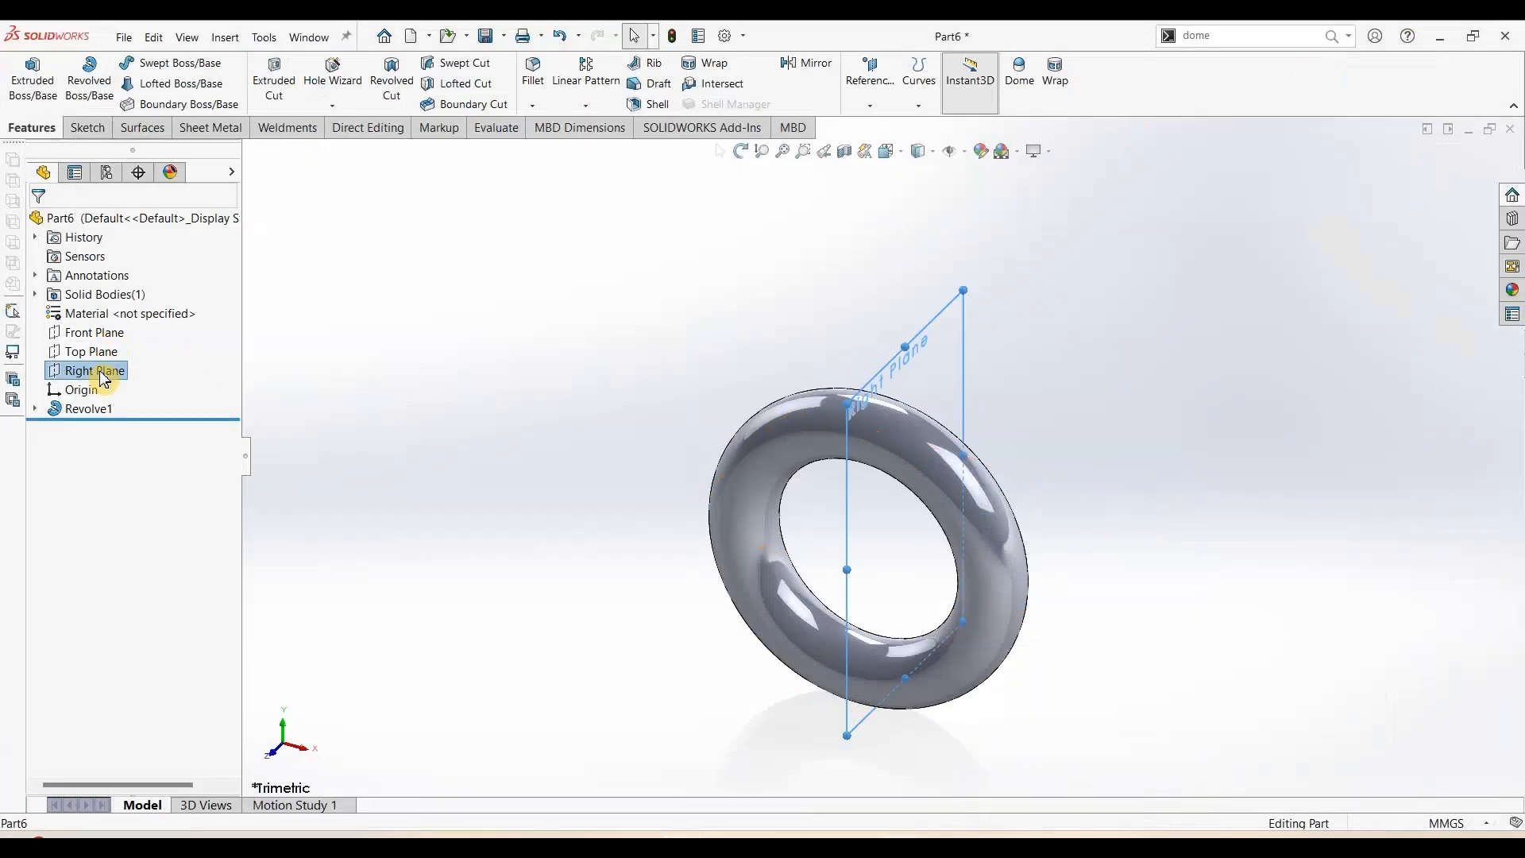
{"action": "left_click", "coordinate": [869, 105]}
{"action": "left_click", "coordinate": [874, 143]}
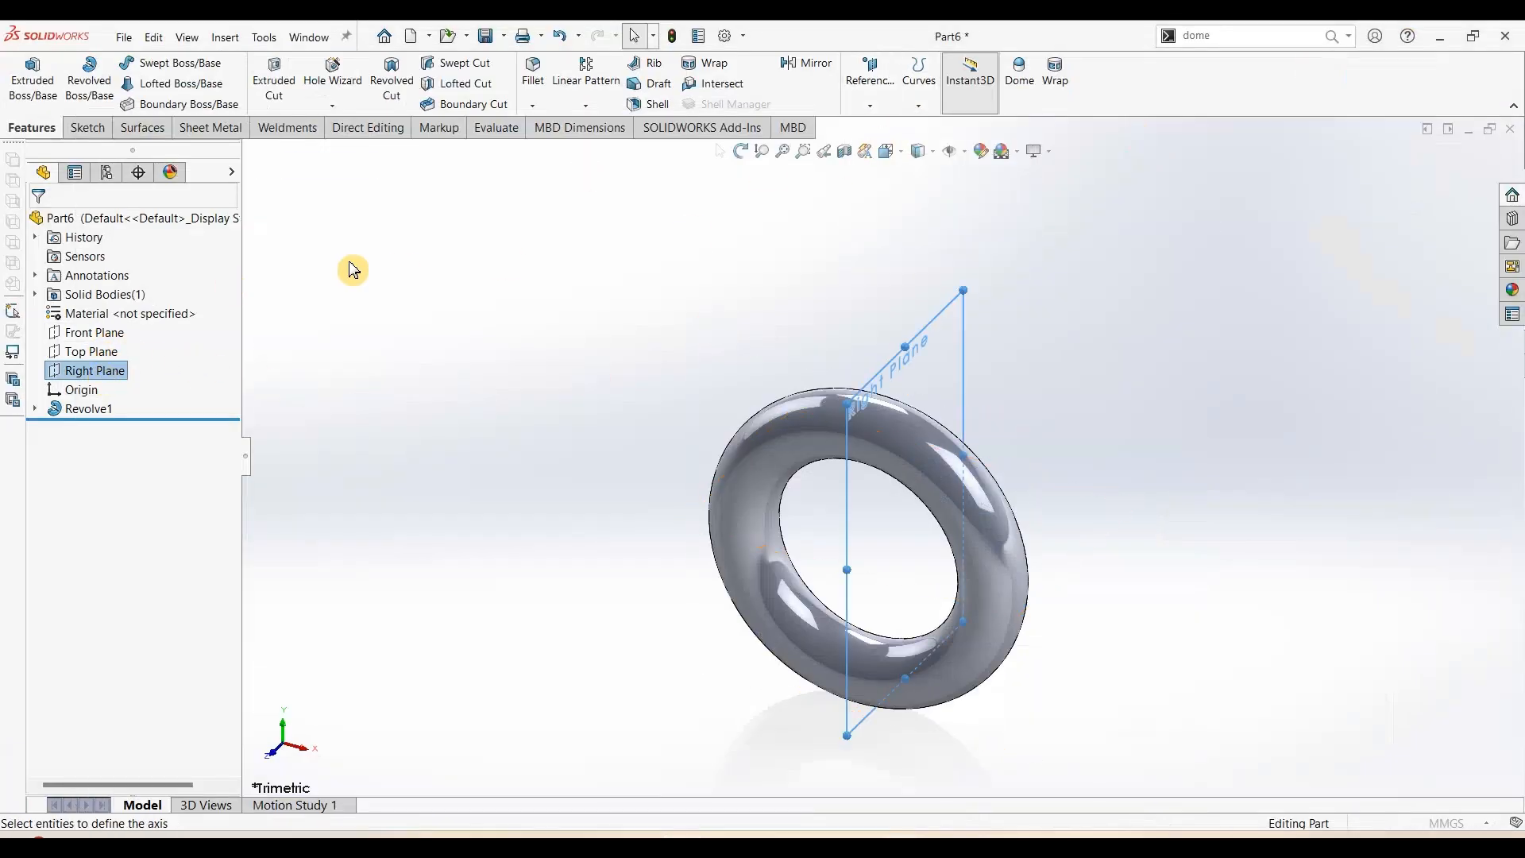
{"action": "left_click", "coordinate": [68, 225]}
{"action": "left_click", "coordinate": [869, 105]}
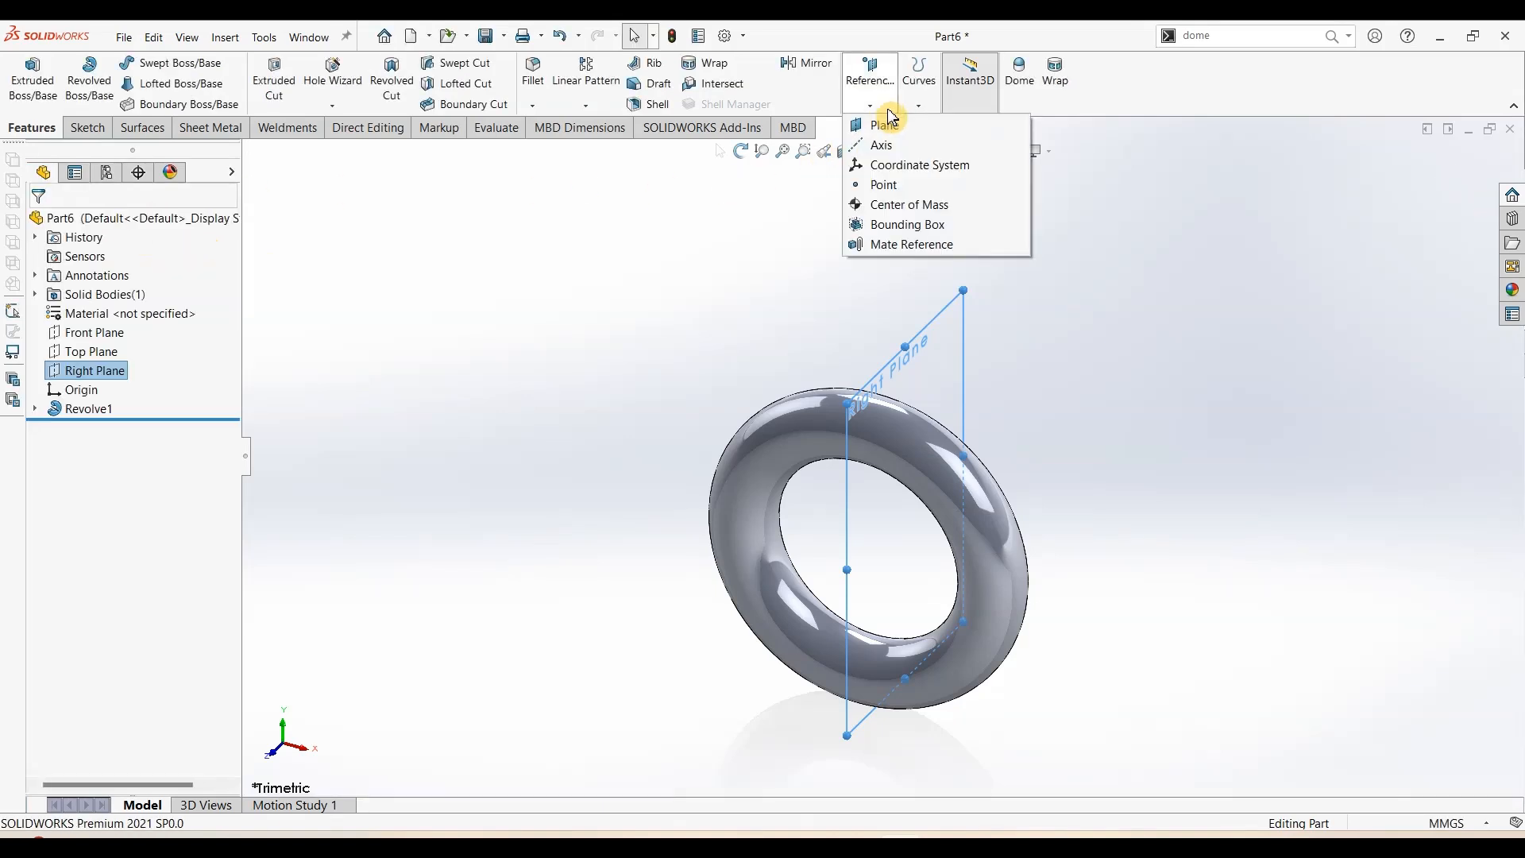
{"action": "left_click", "coordinate": [866, 129]}
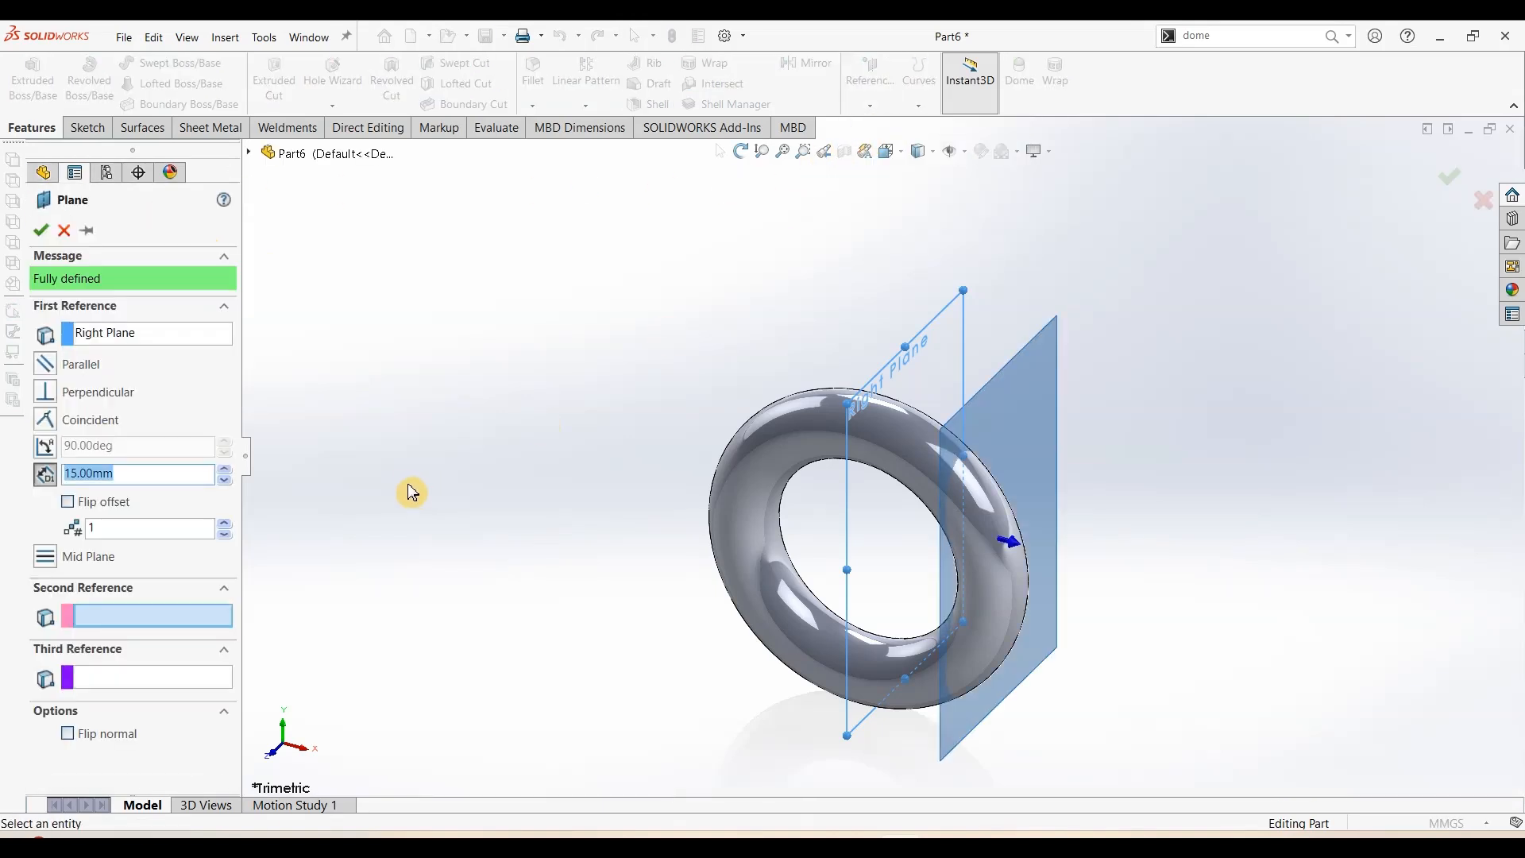
{"action": "key", "text": "Return"}
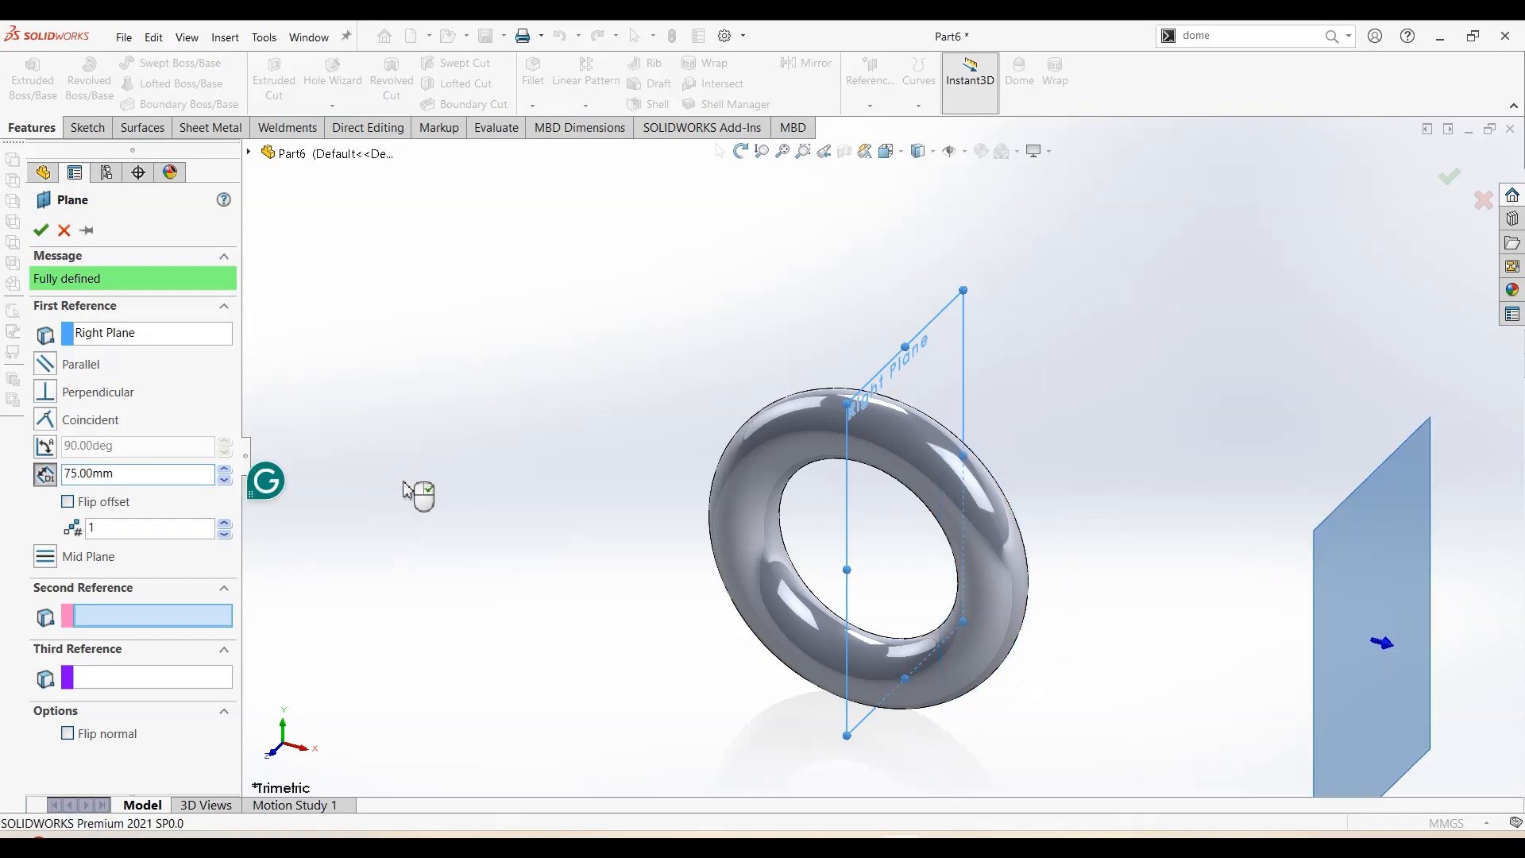
{"action": "left_click", "coordinate": [44, 232]}
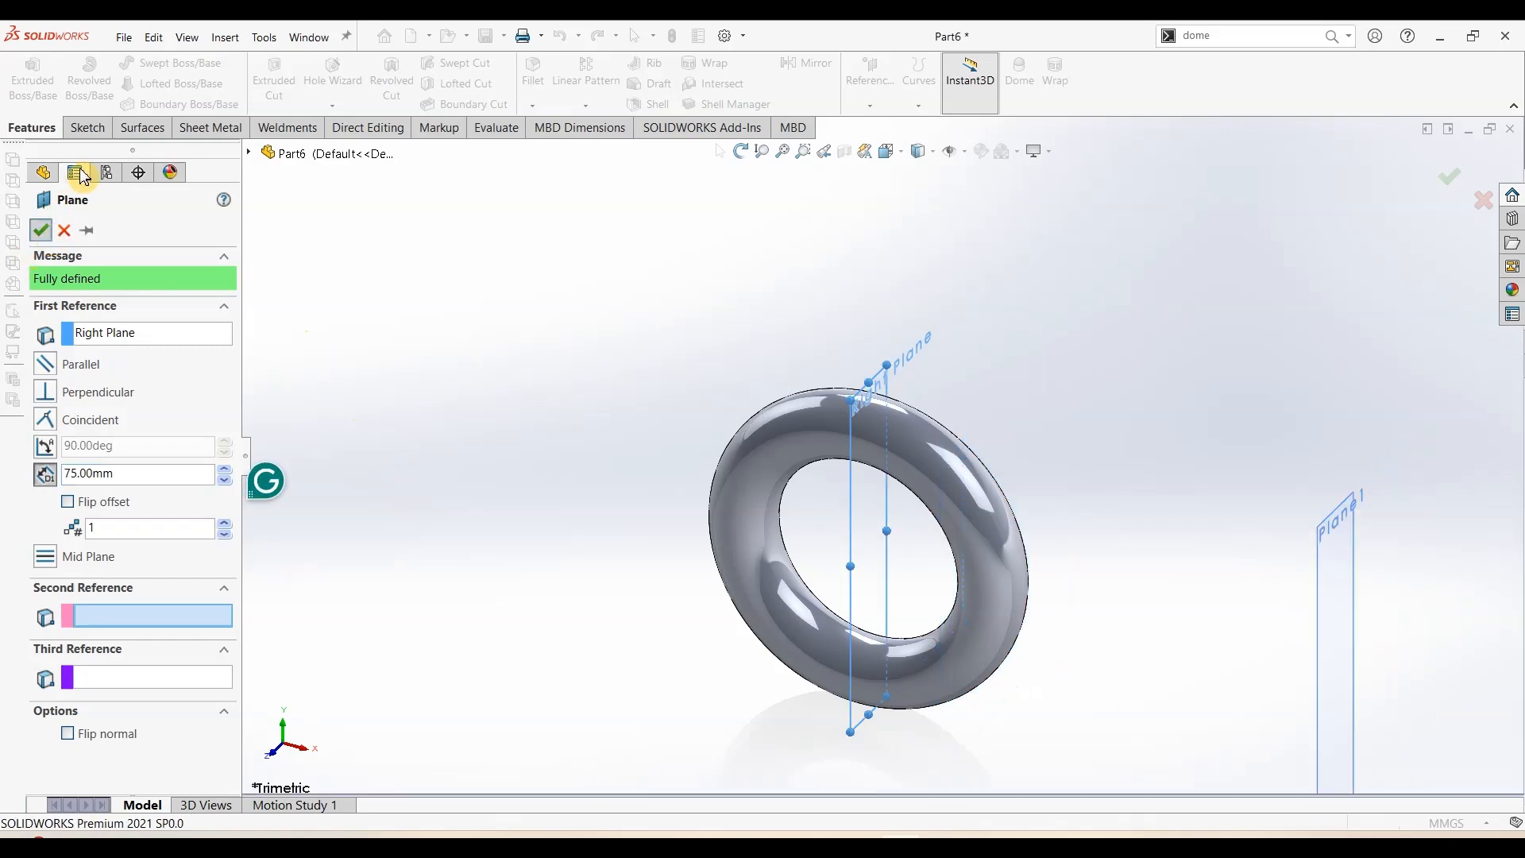
Sketch a circle about 48 mm in diameter centred on the origin on the 75 mm offset plane
{"action": "left_click", "coordinate": [87, 127]}
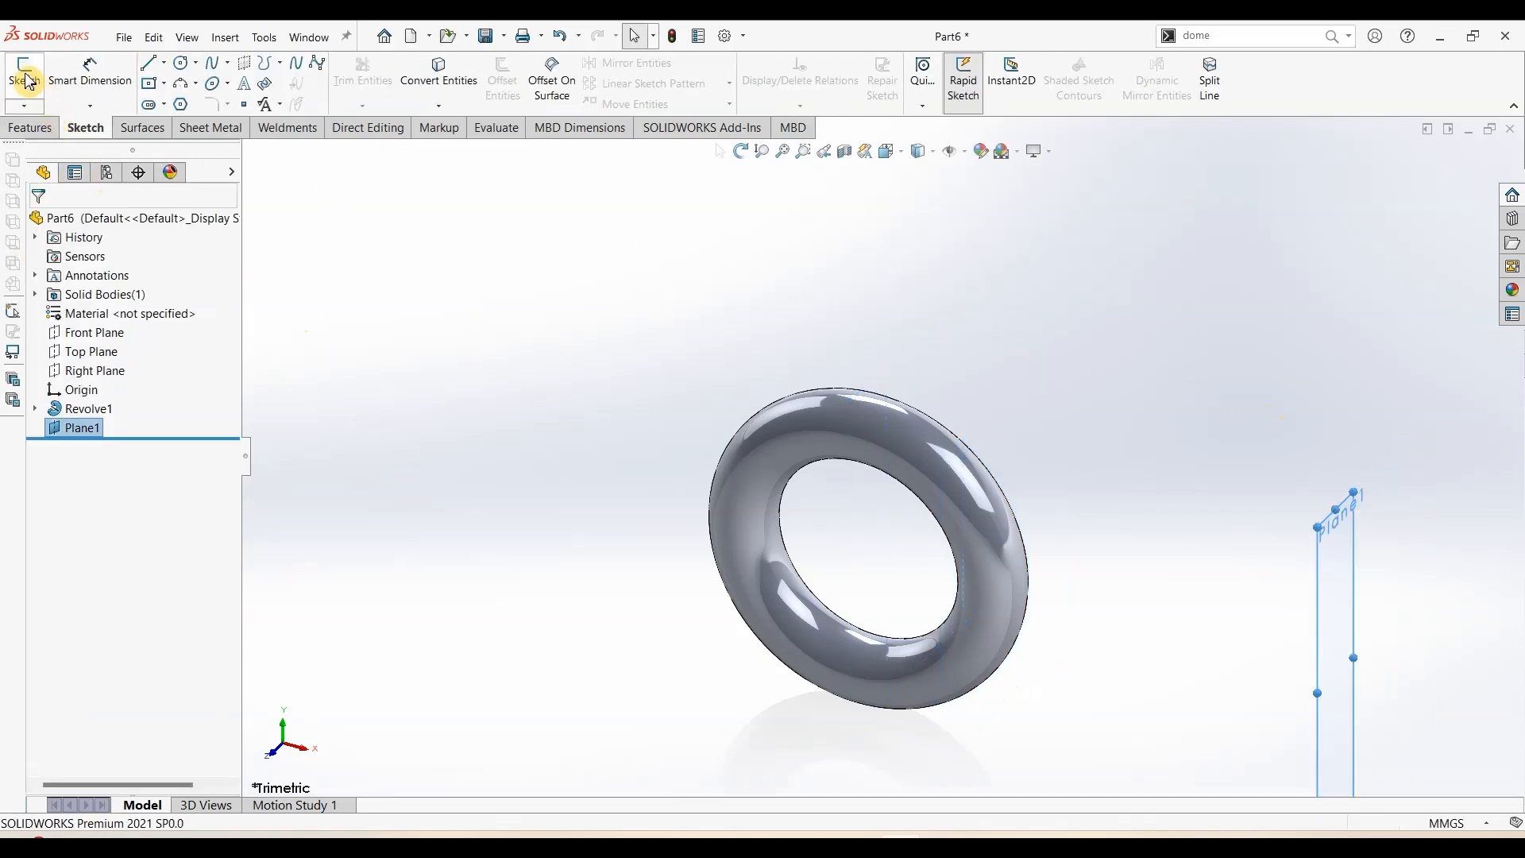
{"action": "left_click", "coordinate": [24, 73]}
{"action": "left_click", "coordinate": [179, 72]}
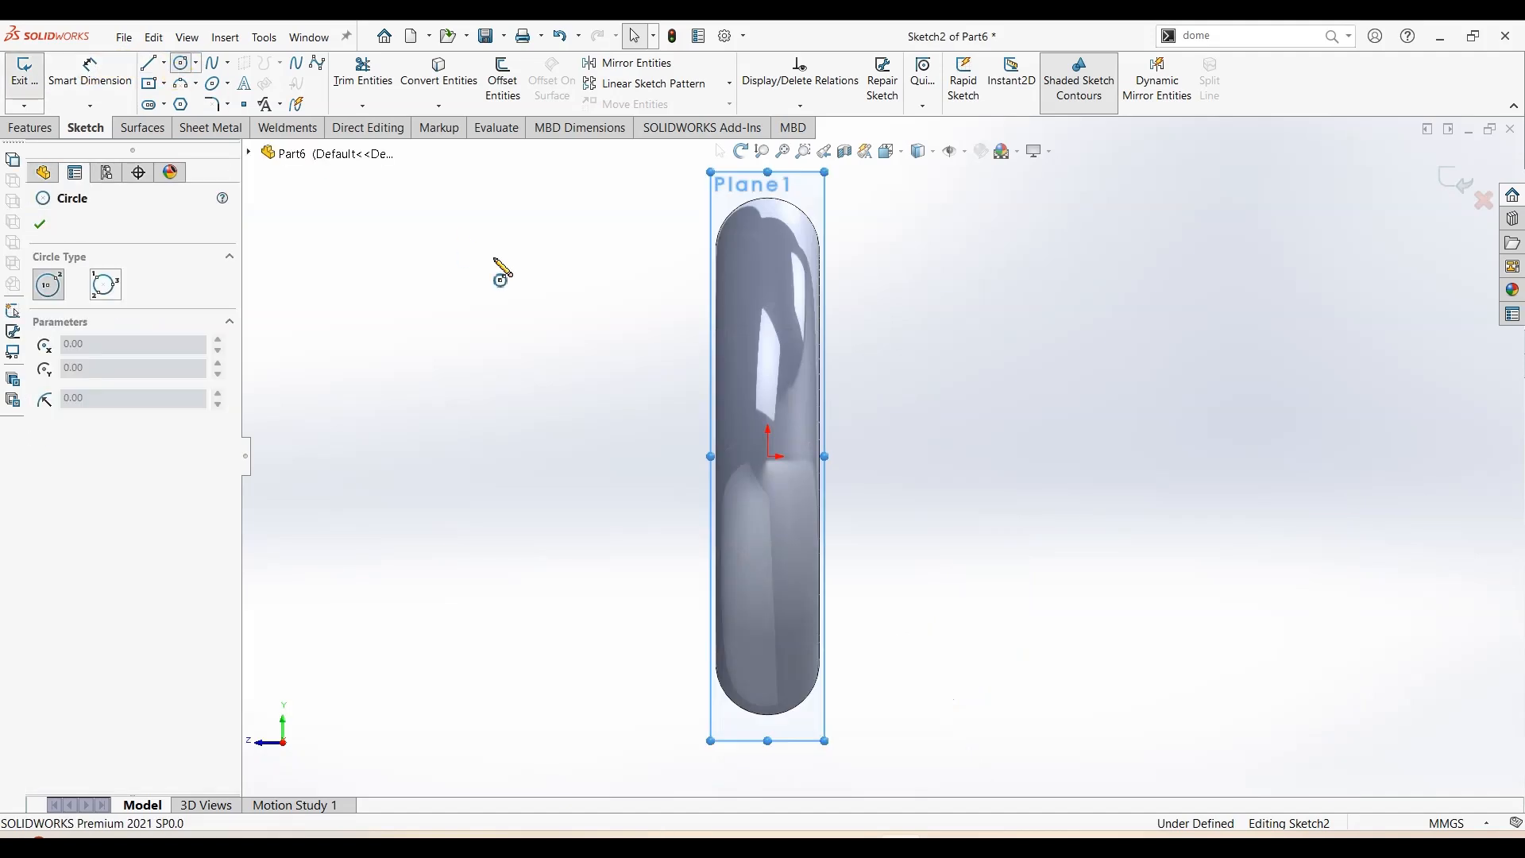
{"action": "left_click", "coordinate": [767, 456]}
{"action": "left_click", "coordinate": [970, 315]}
{"action": "key", "text": "Escape"}
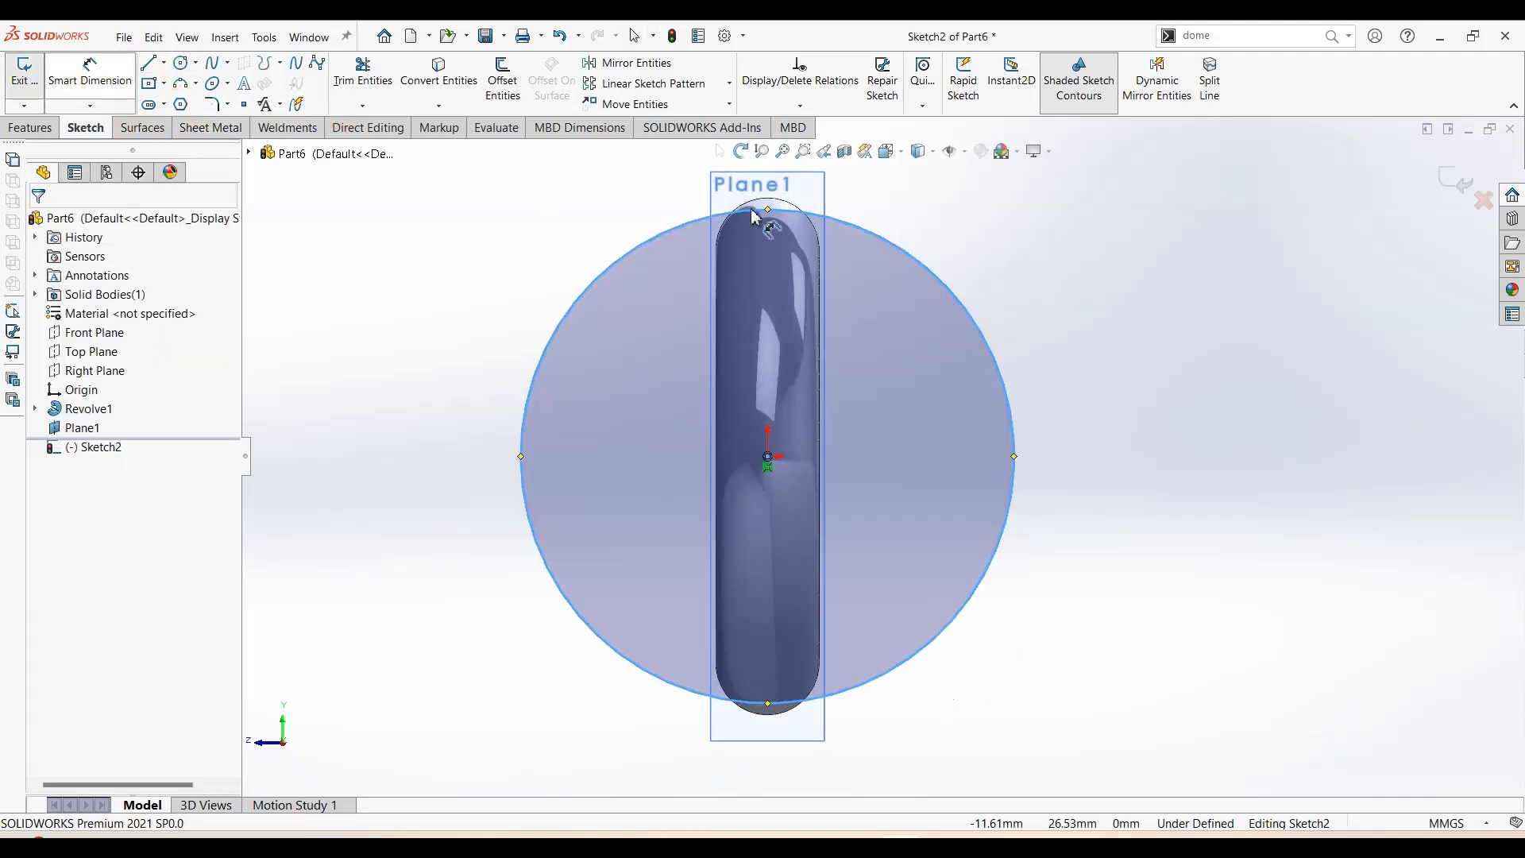
Dimension the circle's diameter as 26 mm
{"action": "left_click", "coordinate": [941, 280]}
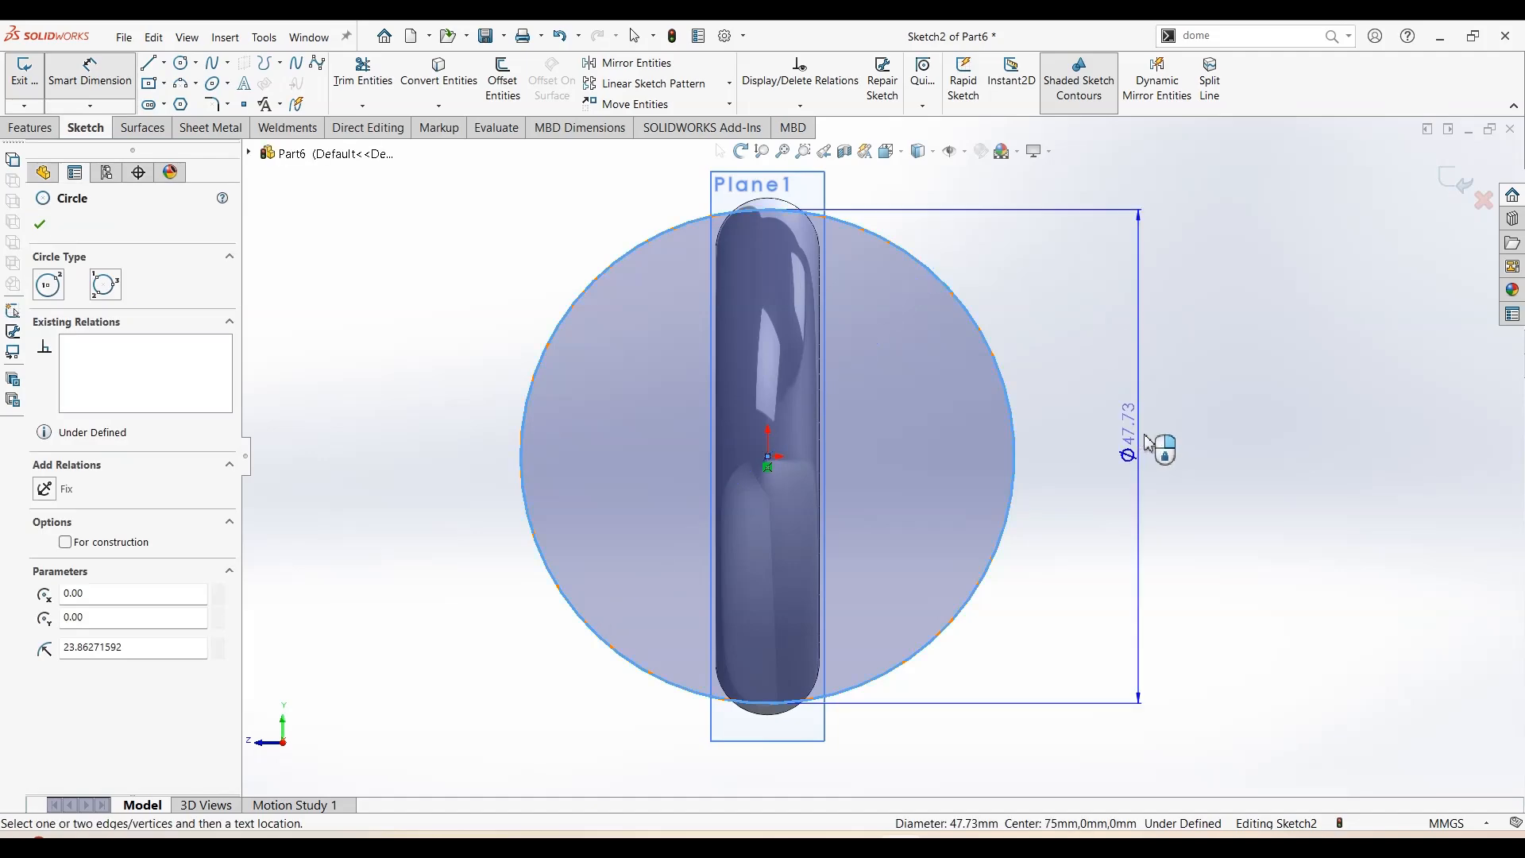
{"action": "left_click", "coordinate": [1149, 432]}
{"action": "type", "text": "26"}
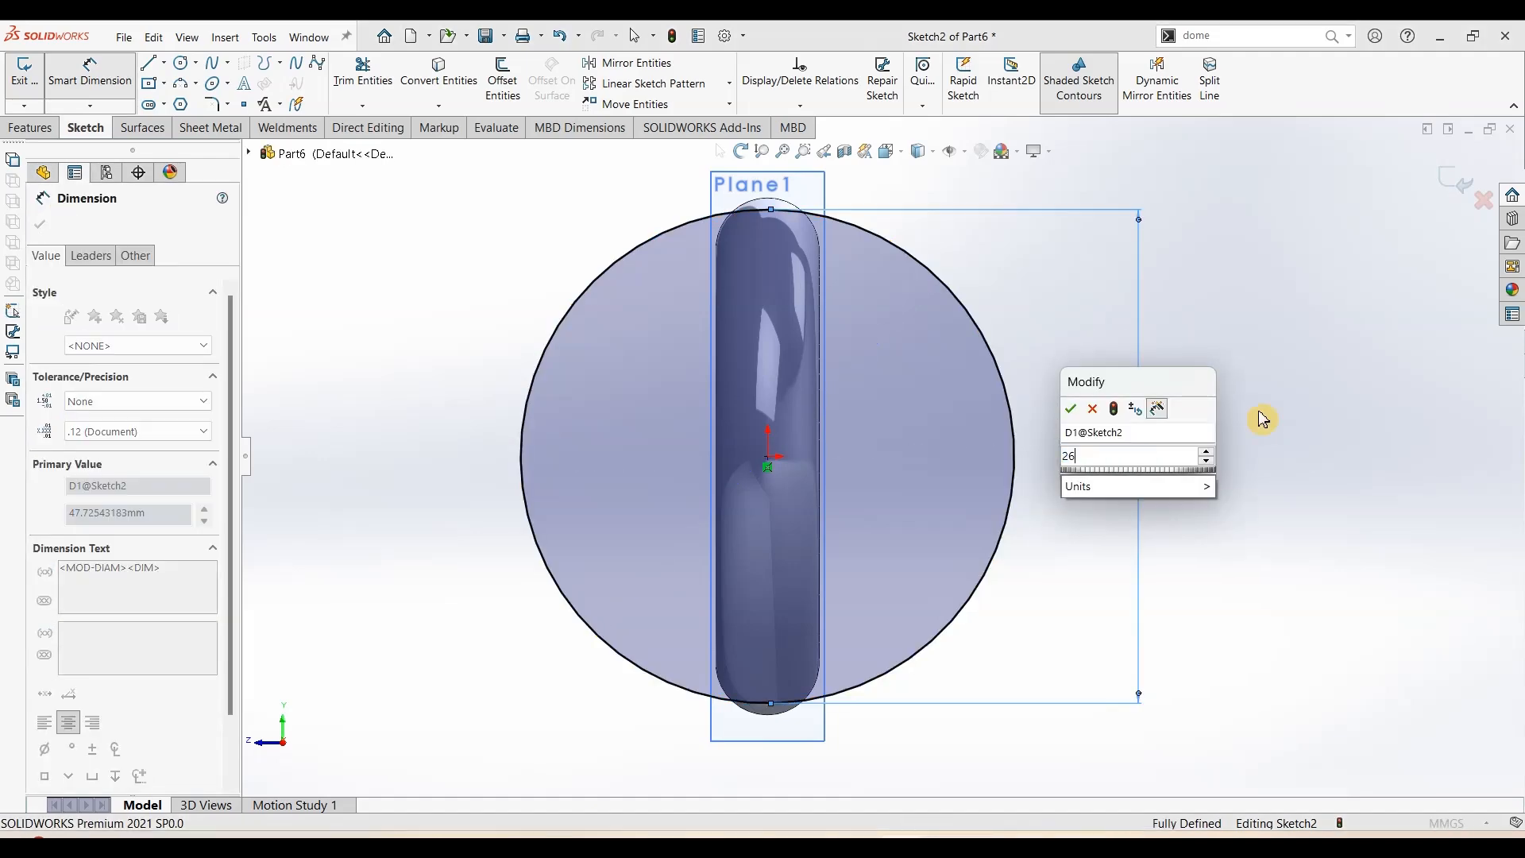
{"action": "key", "text": "Return"}
Check the cylinder's length in the PDF drawing and extrude the circle 30 mm toward the ring
{"action": "left_click", "coordinate": [684, 843]}
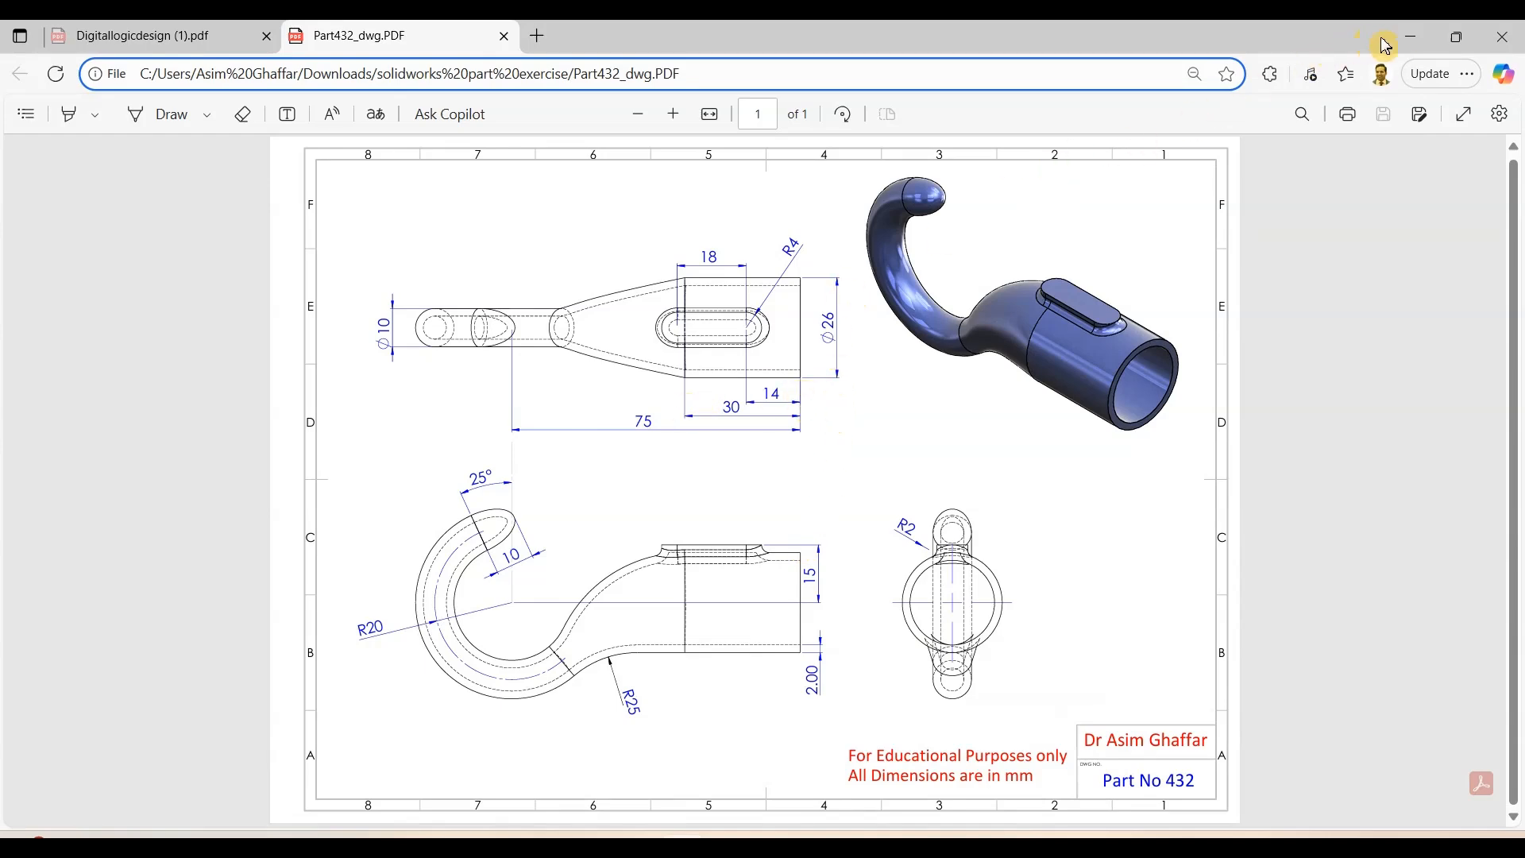
{"action": "left_click", "coordinate": [1412, 36]}
{"action": "left_click", "coordinate": [35, 135]}
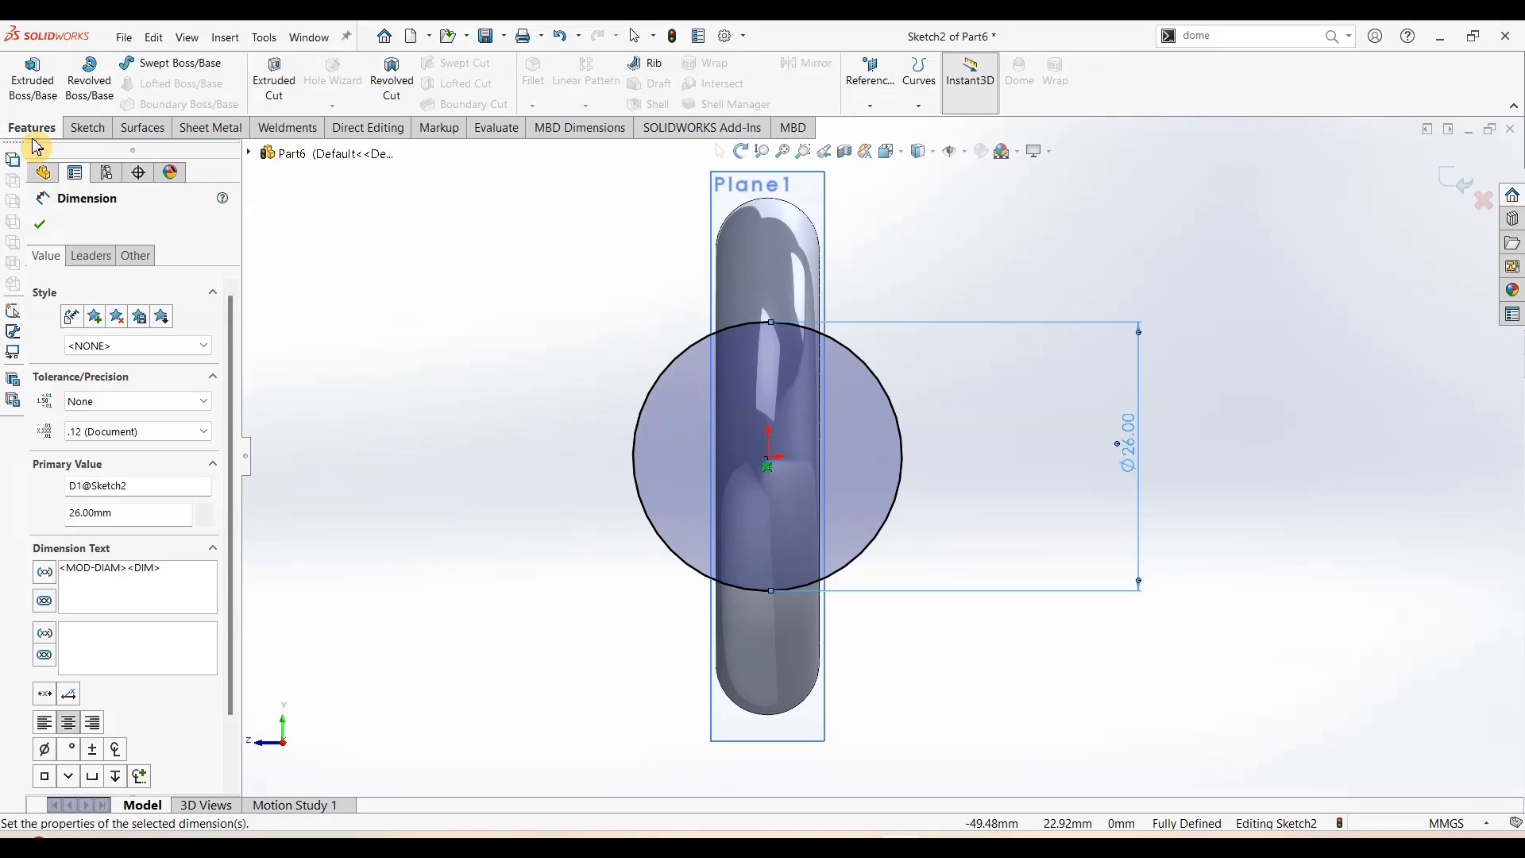
{"action": "left_click", "coordinate": [32, 79]}
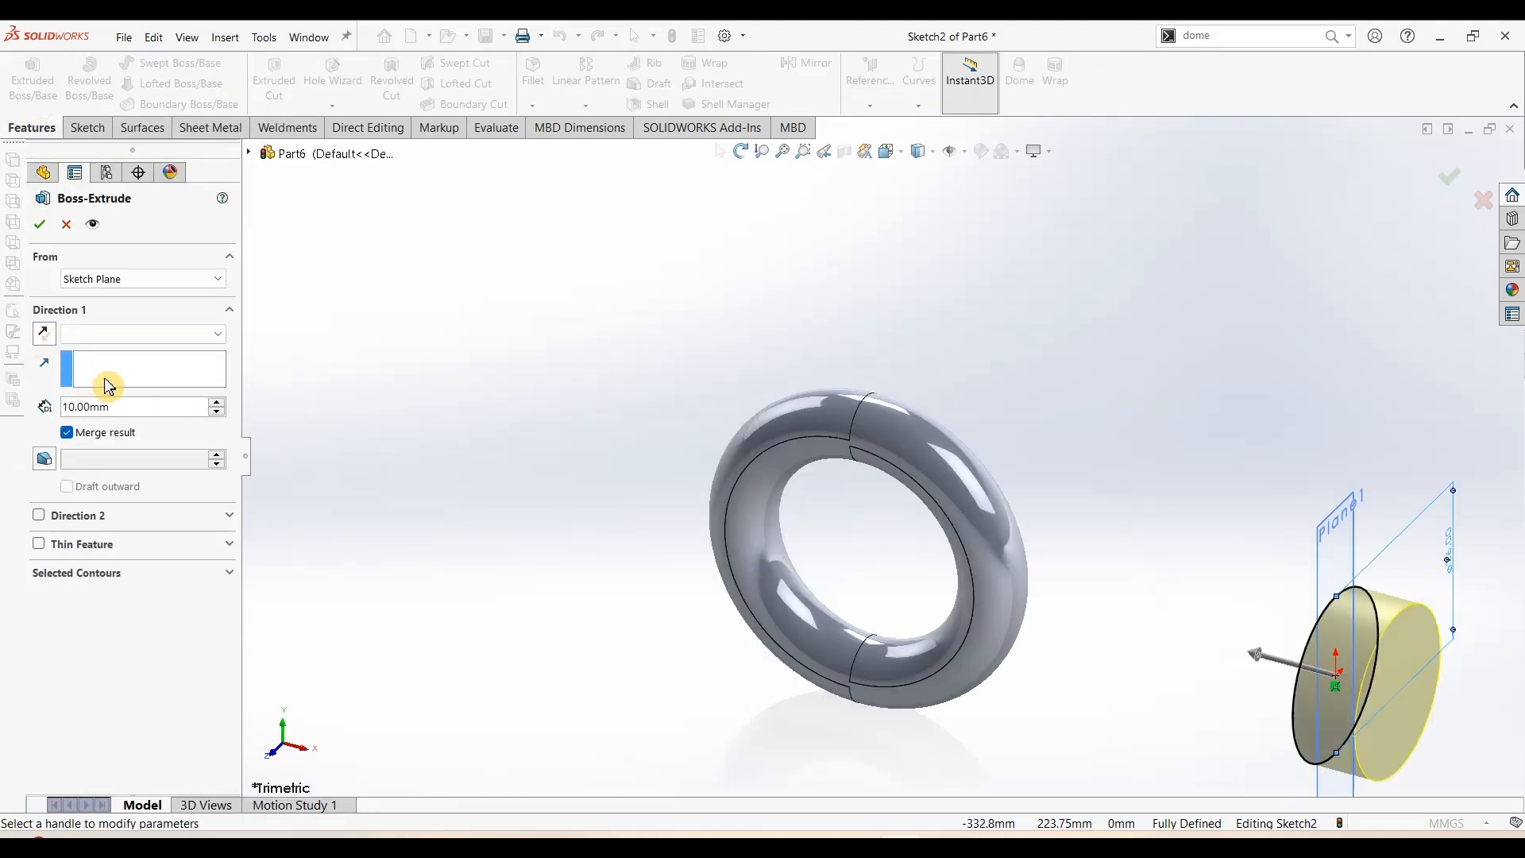
{"action": "type", "text": "30"}
{"action": "key", "text": "Return"}
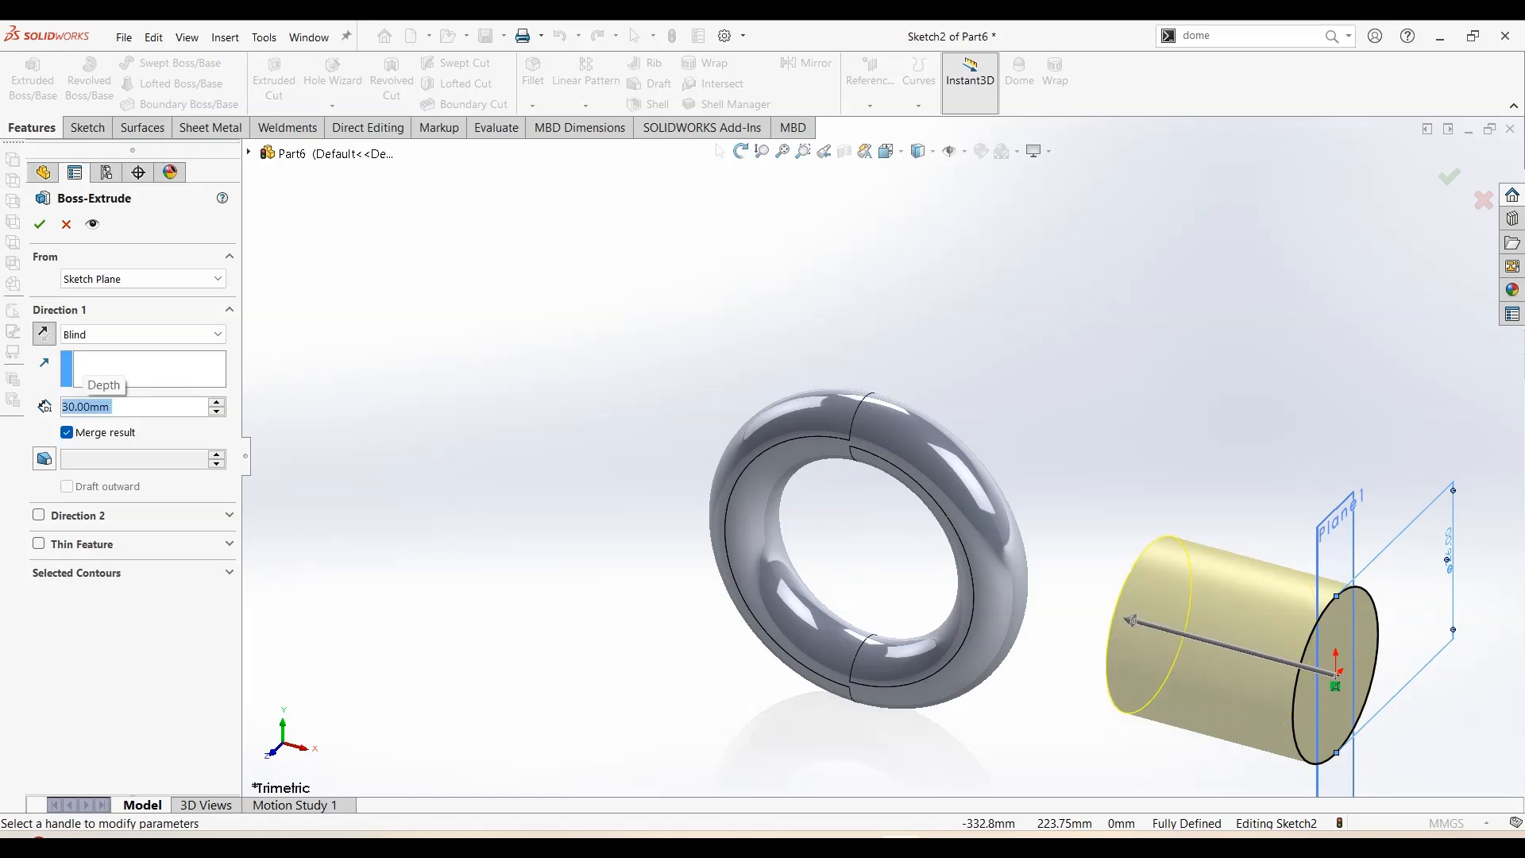
{"action": "left_click", "coordinate": [42, 227]}
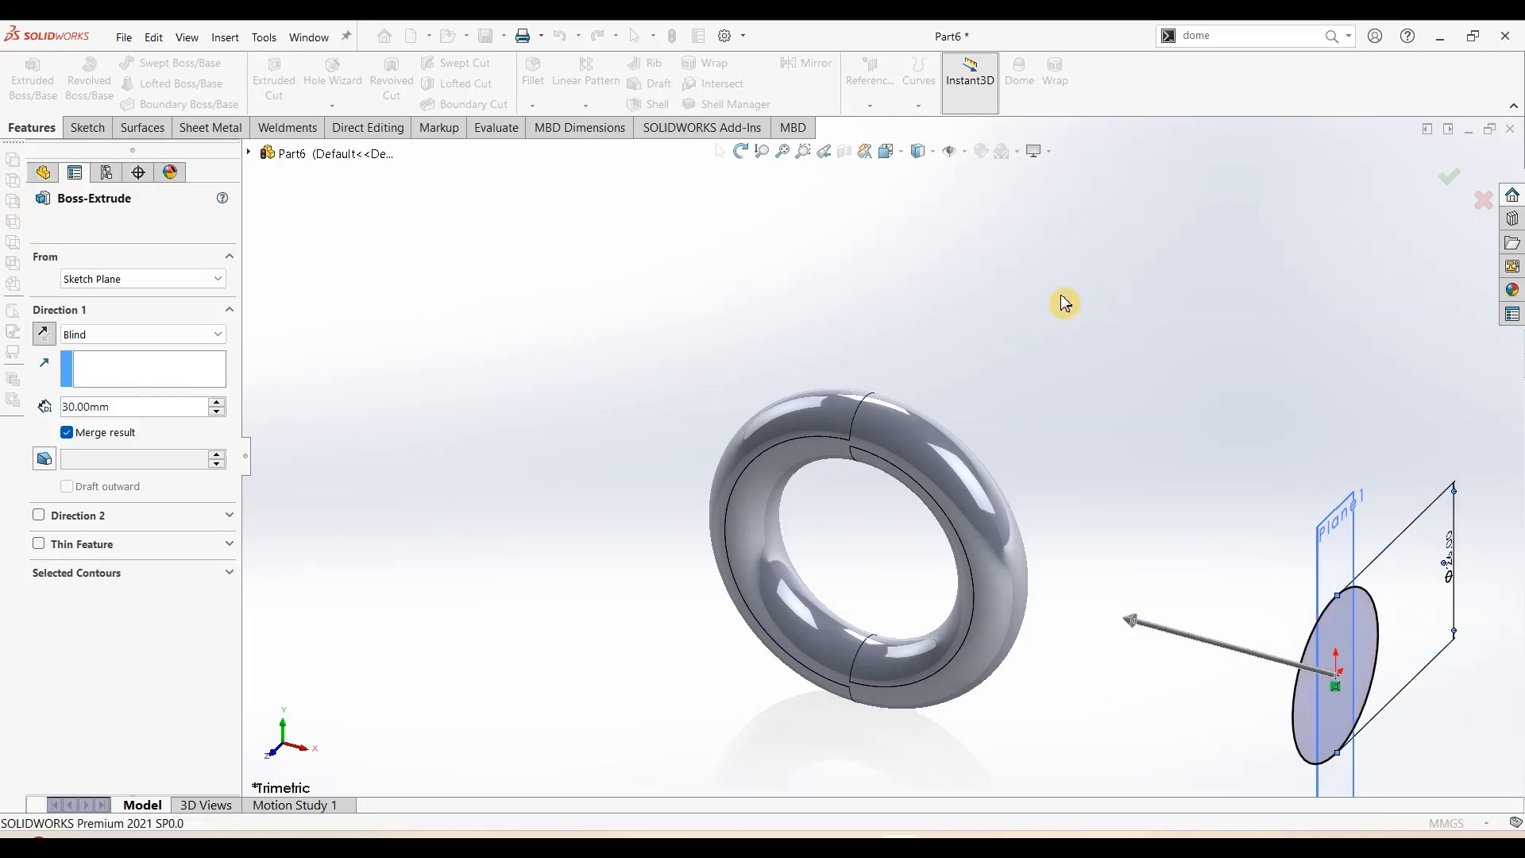
Hide the 75 mm offset plane
{"action": "left_click", "coordinate": [1387, 527]}
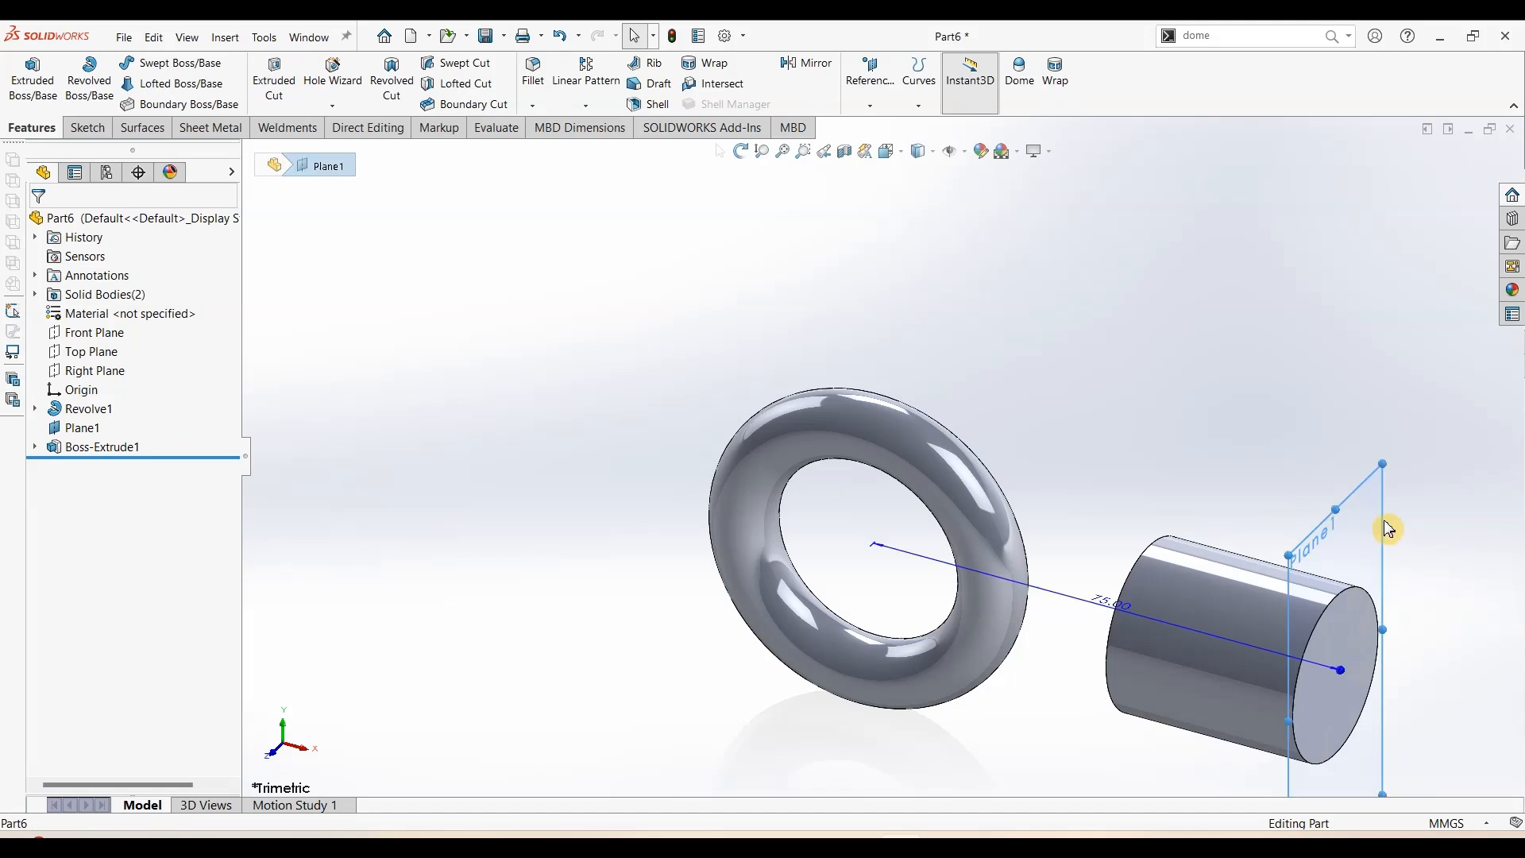
{"action": "left_click", "coordinate": [1462, 480]}
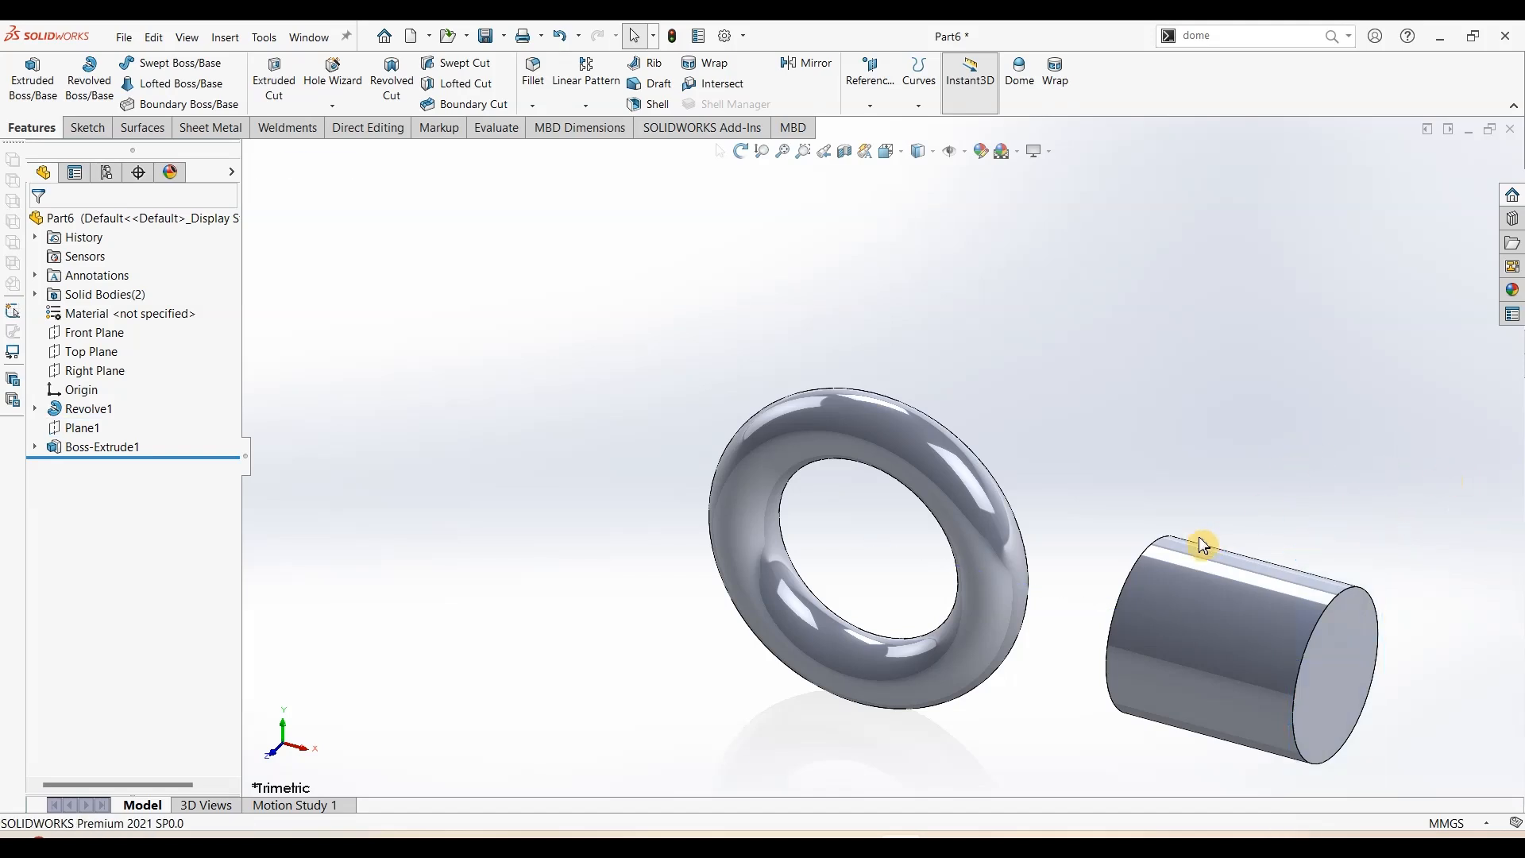
{"action": "key", "text": "z"}
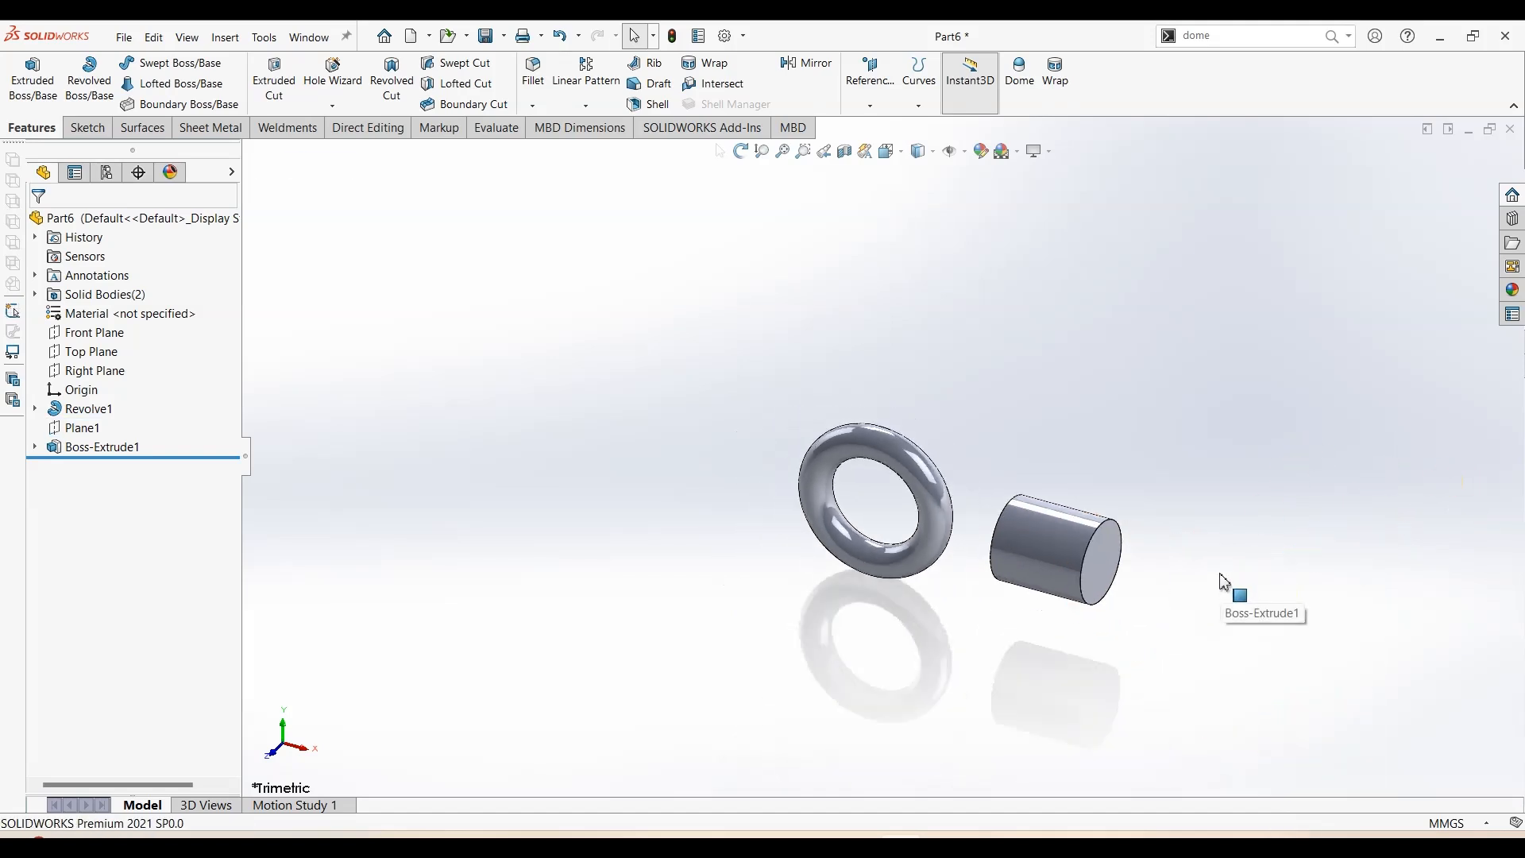
{"action": "key", "text": "ctrl+7"}
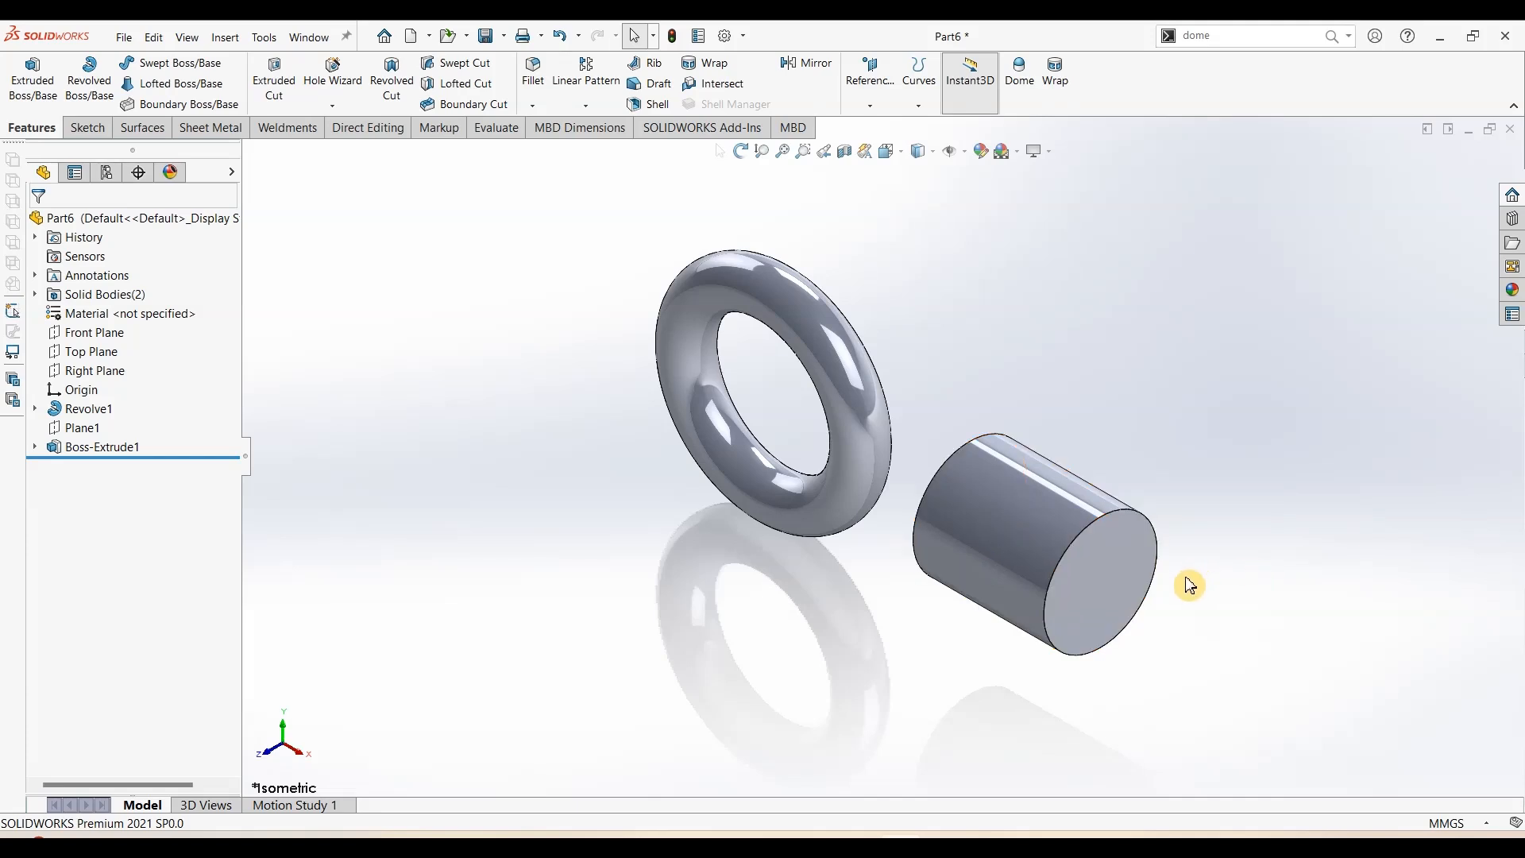
{"action": "middle_click_drag", "start_coordinate": [1192, 586], "coordinate": [1241, 522]}
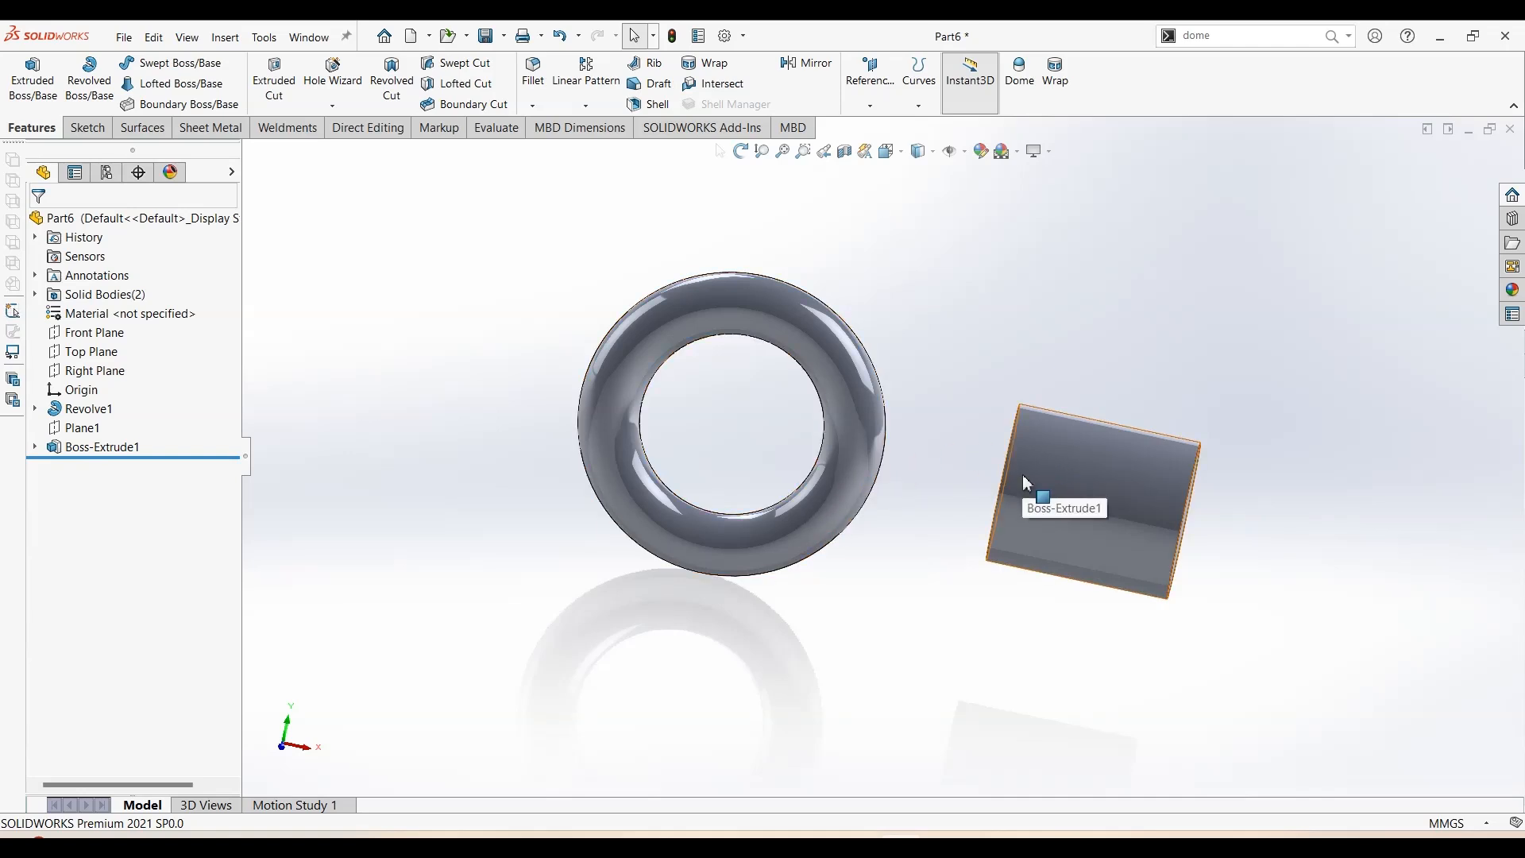
{"action": "left_click", "coordinate": [752, 728]}
Check the PDF drawing and sketch on the Front Plane a horizontal line about 8 mm long from the cylinder's lower inner corner, continued by a tangent arc to the ring's outer edge
{"action": "left_click", "coordinate": [683, 847]}
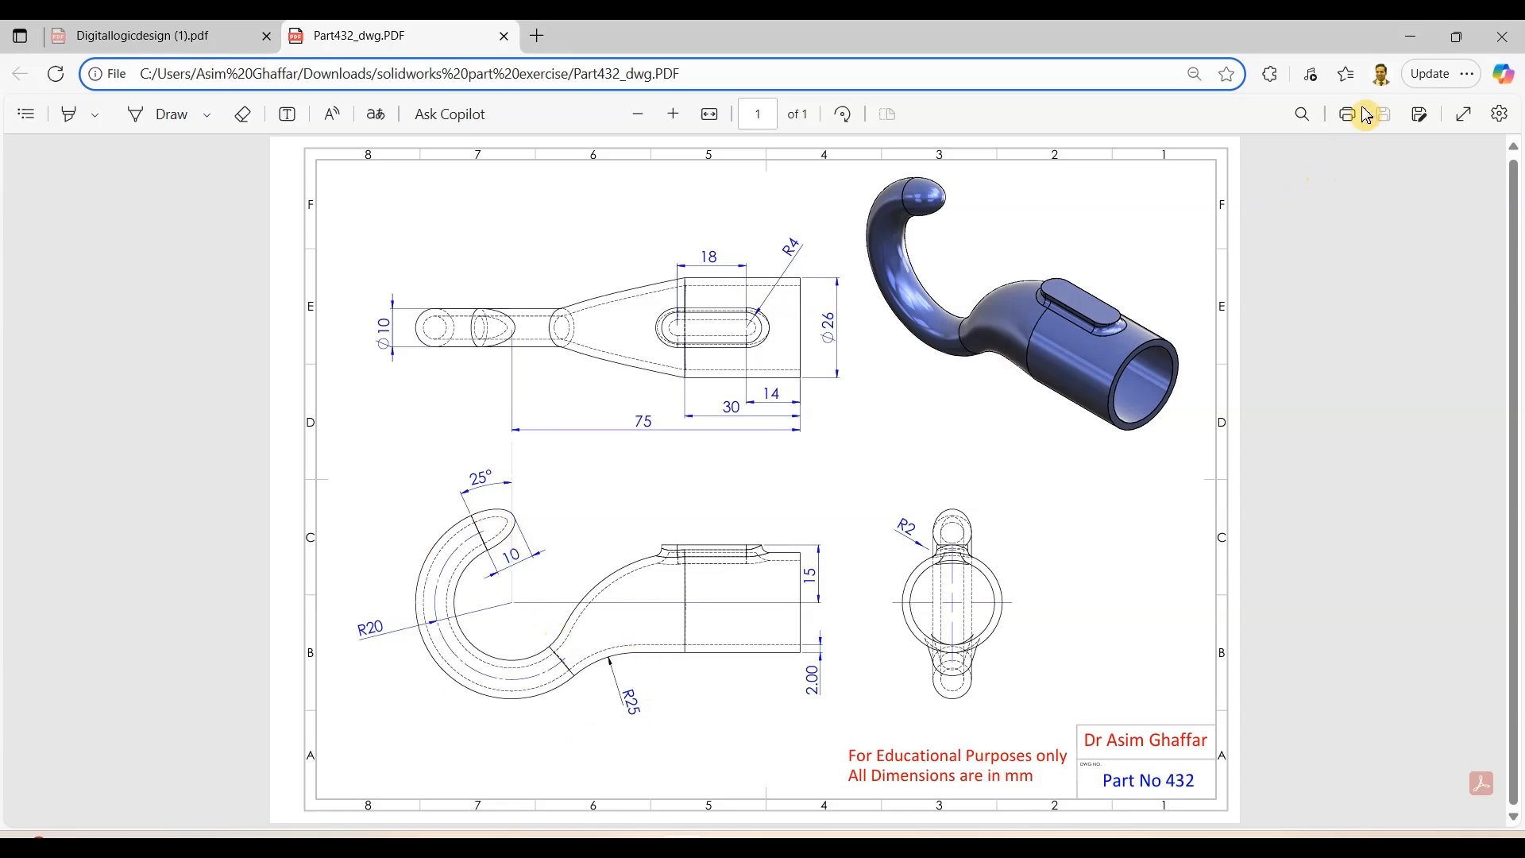
{"action": "left_click", "coordinate": [1412, 36]}
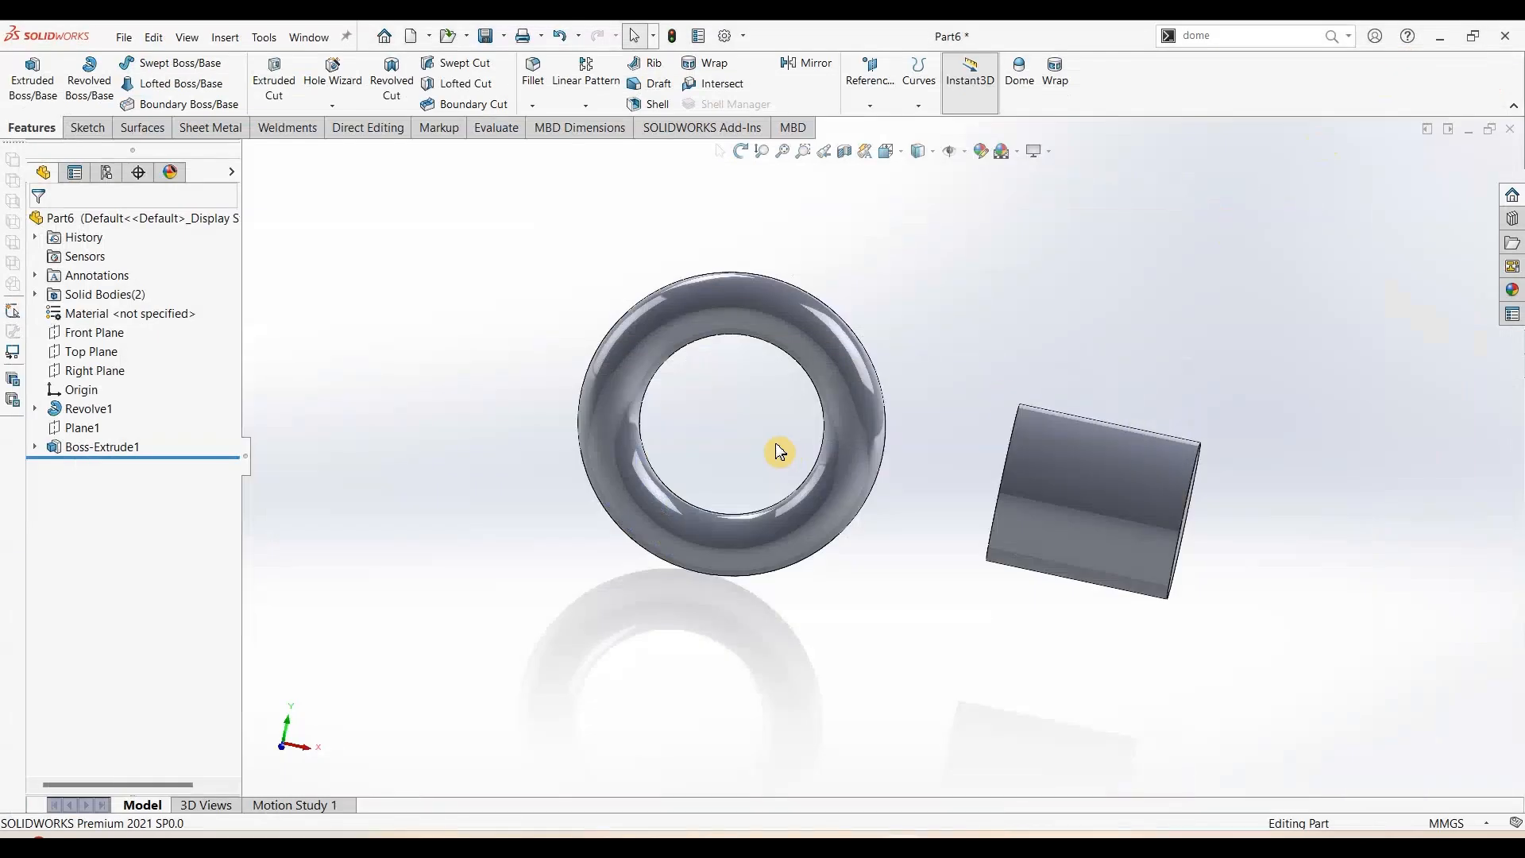
{"action": "left_click", "coordinate": [102, 337]}
{"action": "left_click", "coordinate": [89, 128]}
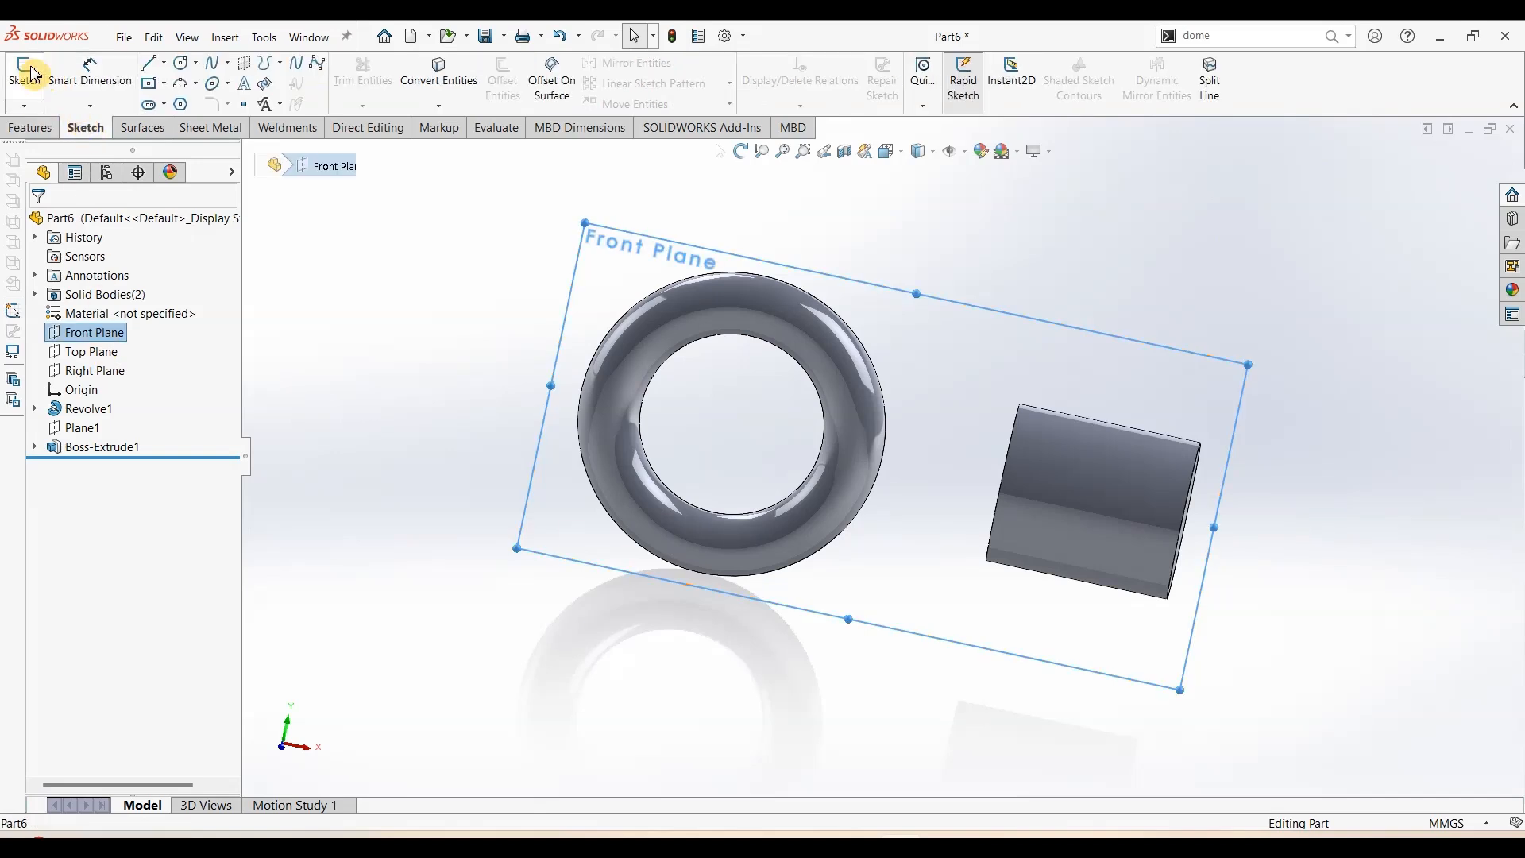
{"action": "left_click", "coordinate": [24, 73]}
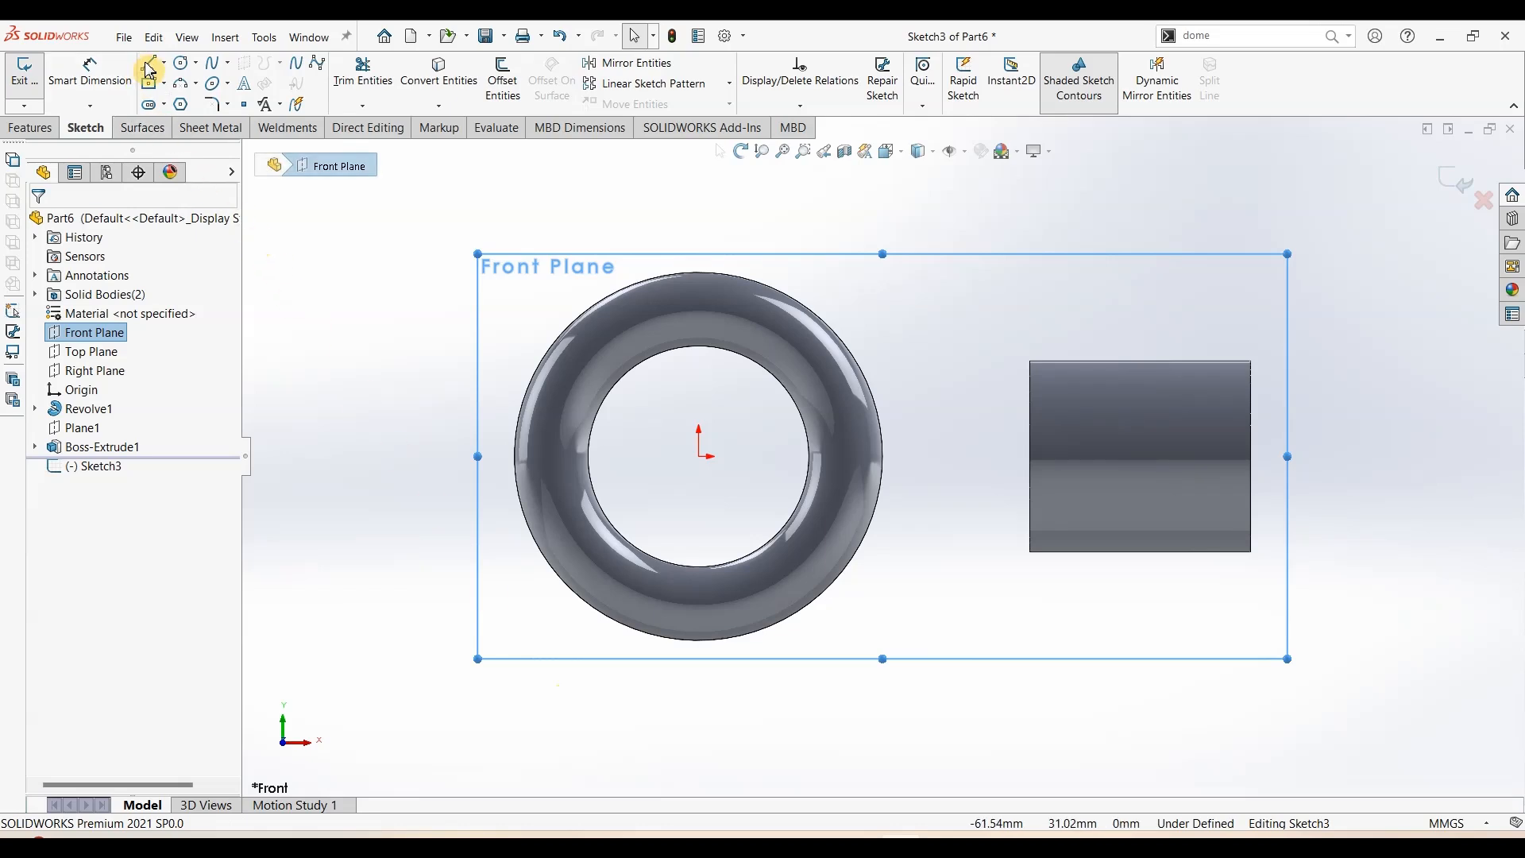
{"action": "left_click", "coordinate": [151, 64]}
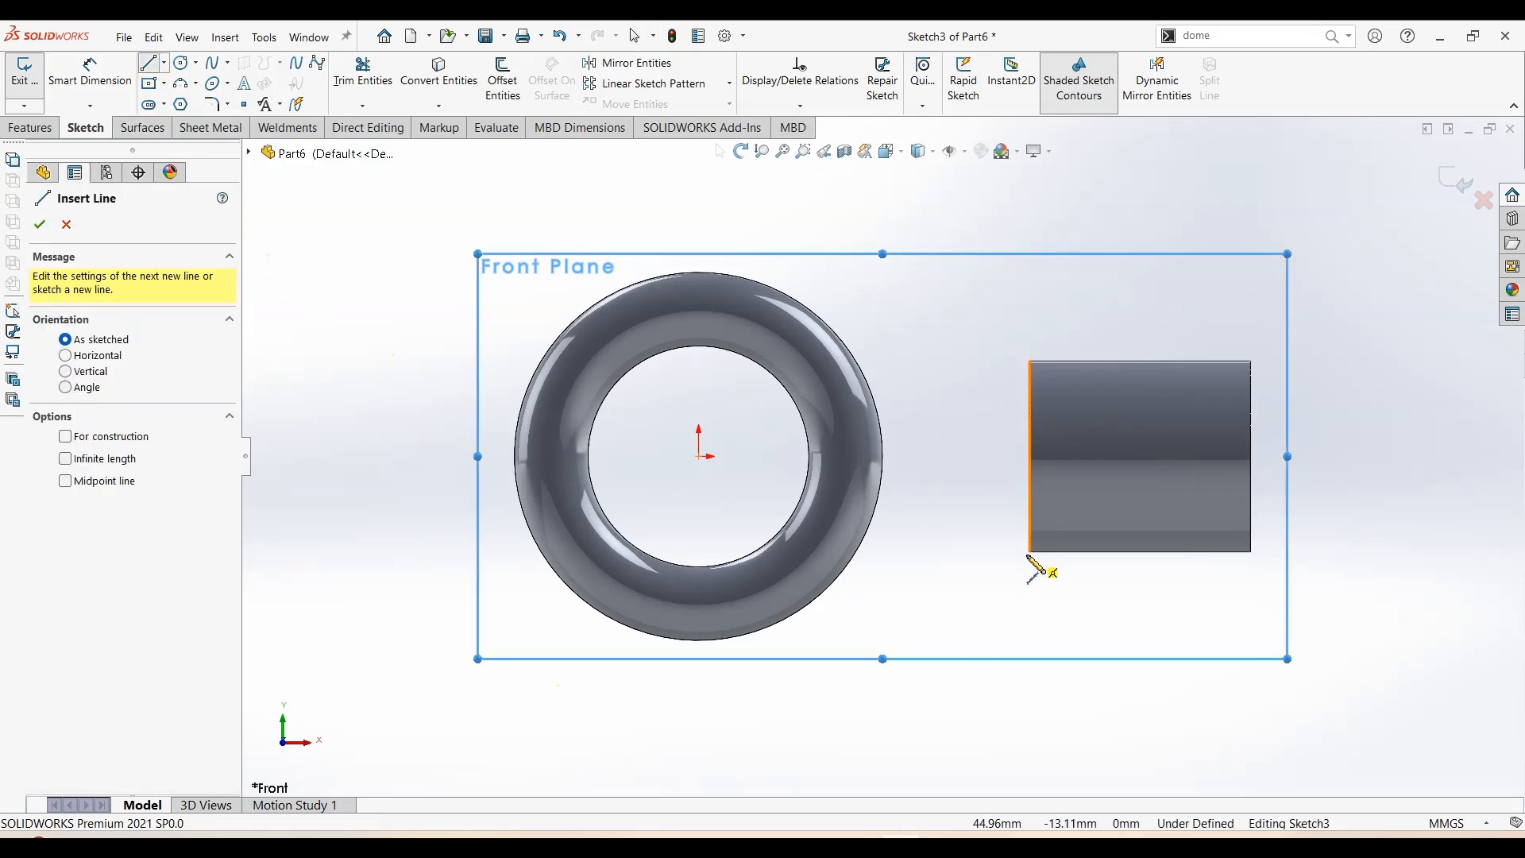
{"action": "left_click", "coordinate": [1030, 552]}
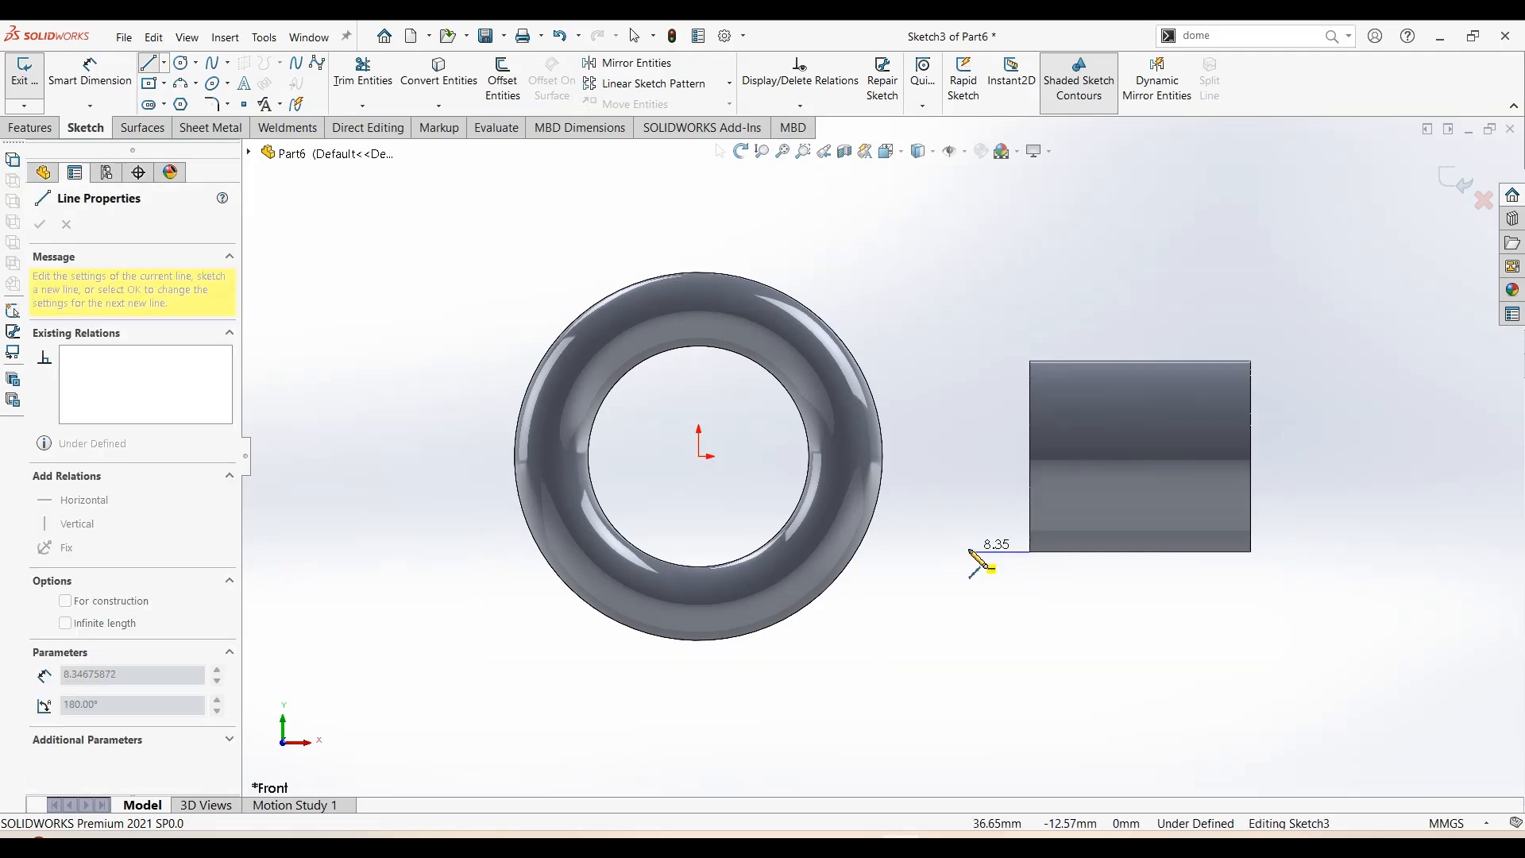
{"action": "left_click", "coordinate": [970, 551]}
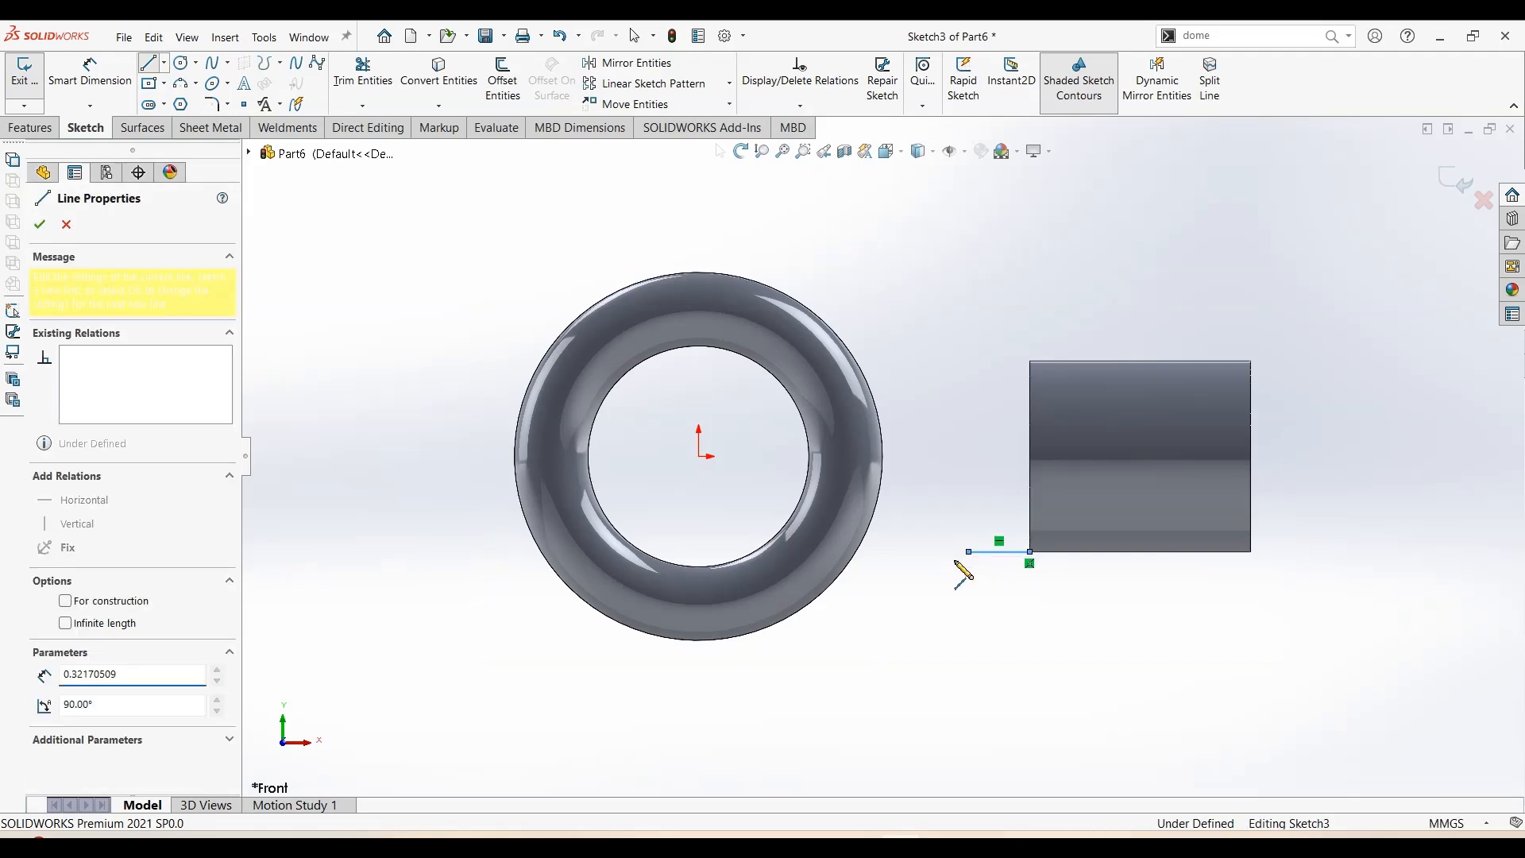
{"action": "left_click", "coordinate": [801, 614]}
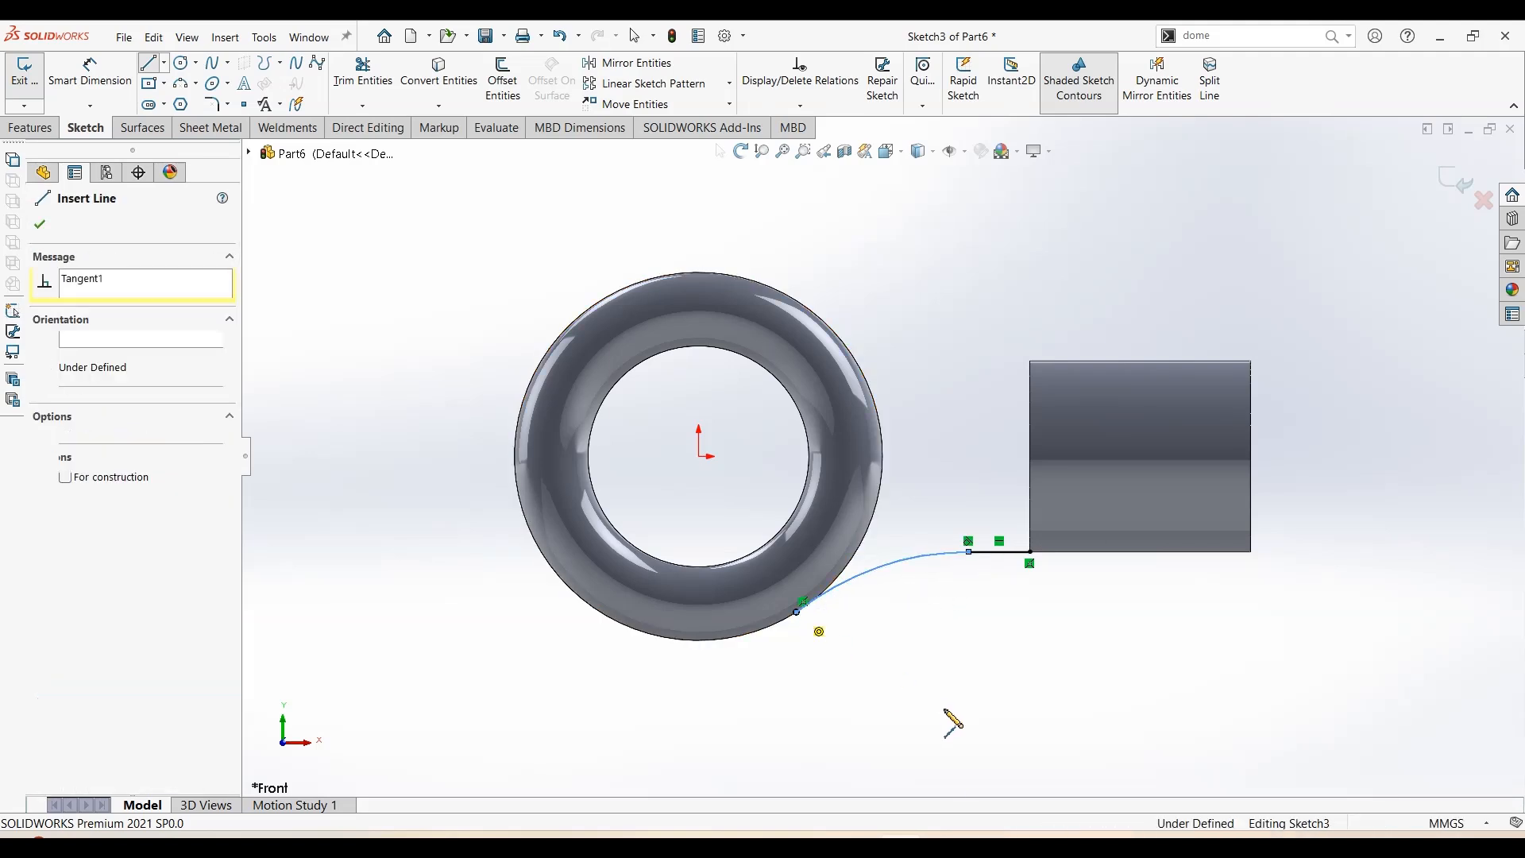
{"action": "key", "text": "Escape"}
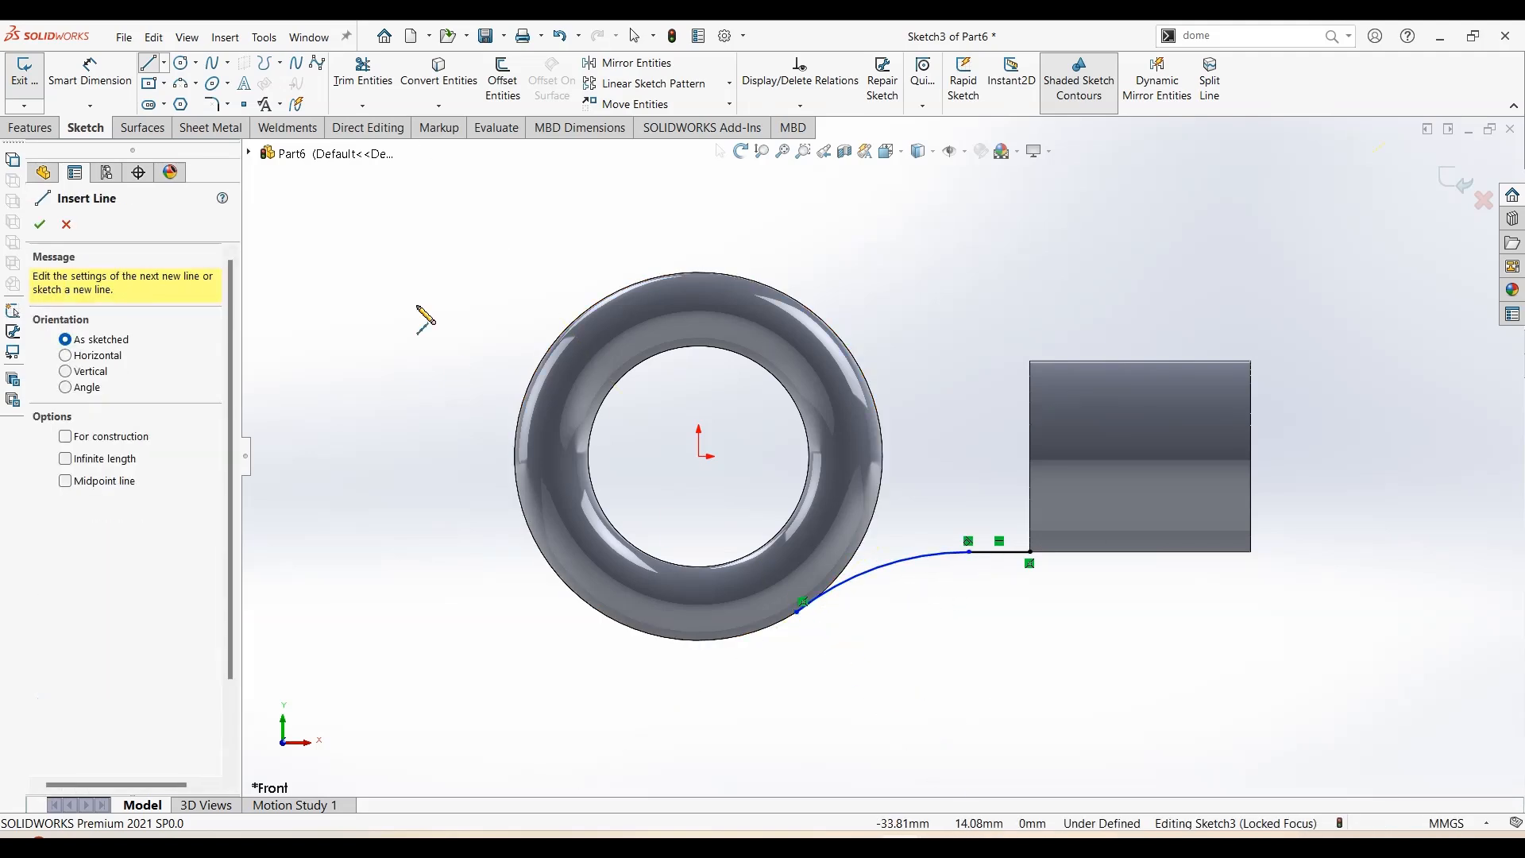
Sketch a three-point arc of about 37 mm radius from the cylinder's upper inner corner down onto the ring
{"action": "left_click", "coordinate": [182, 86]}
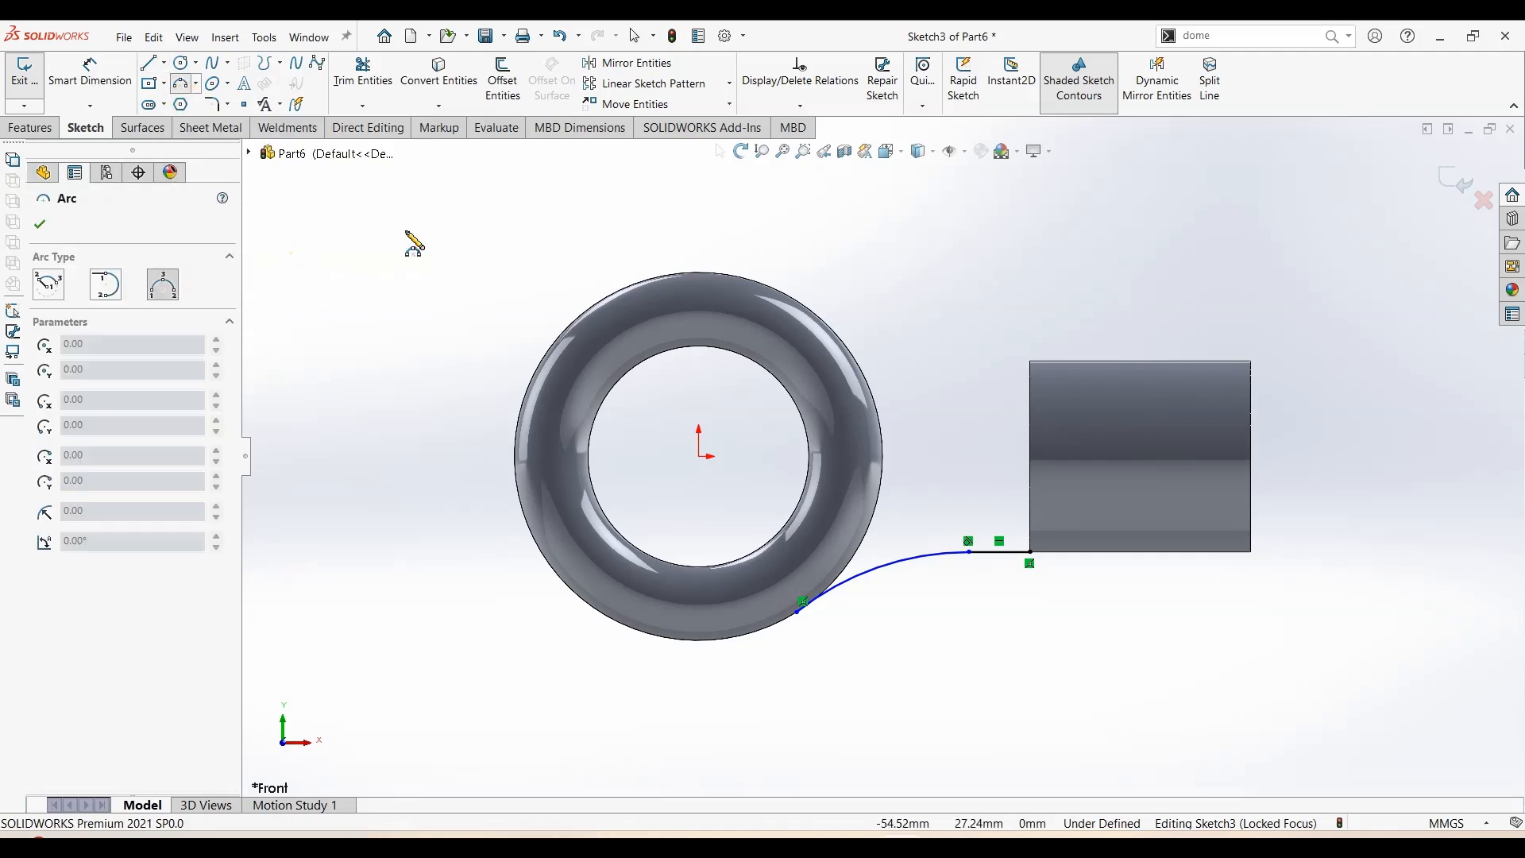
{"action": "left_click", "coordinate": [1030, 362]}
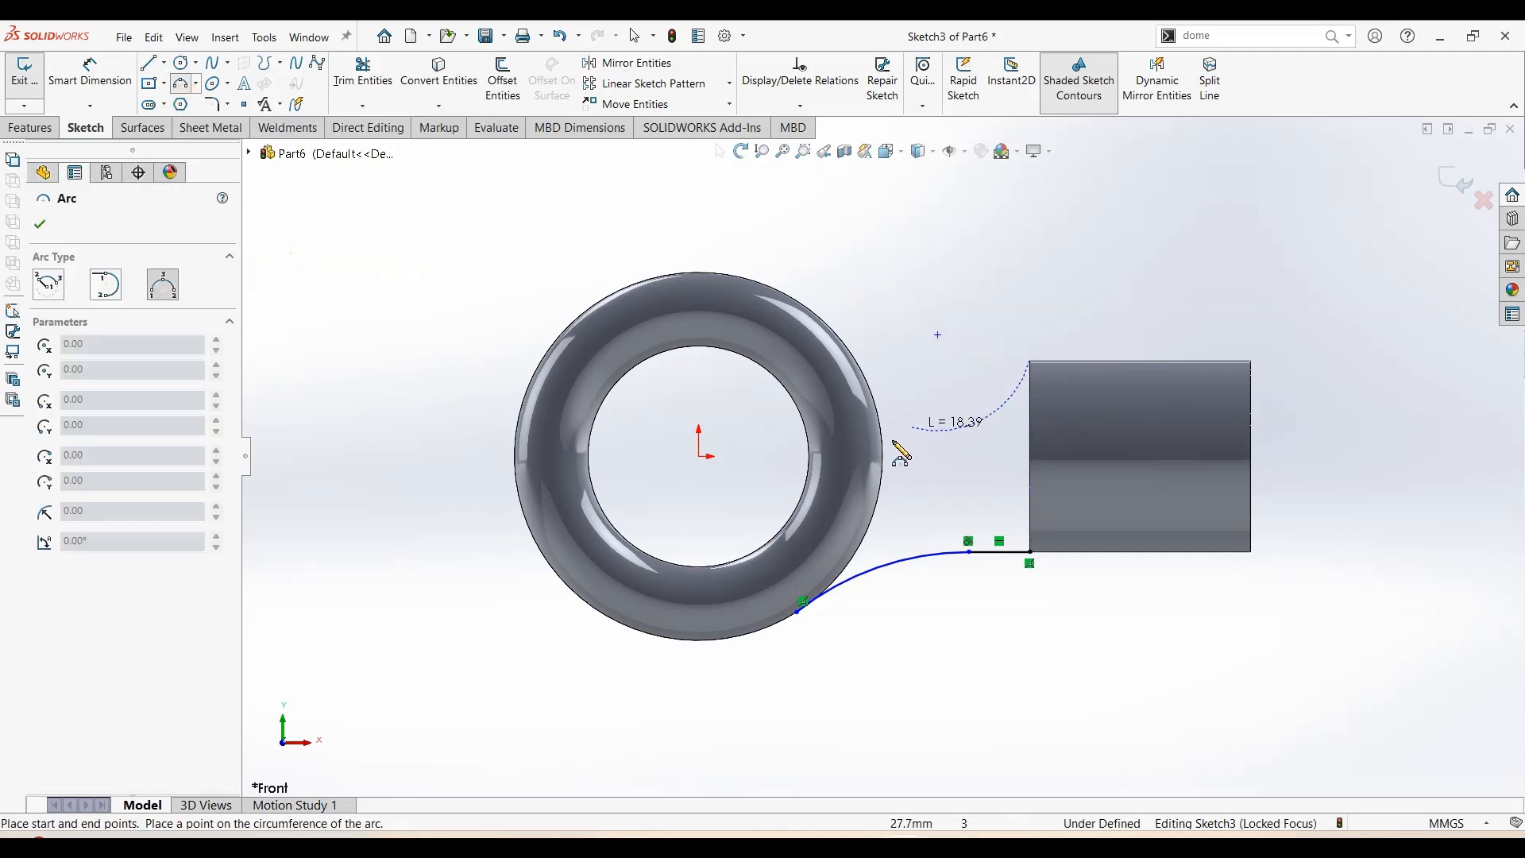
{"action": "left_click", "coordinate": [840, 486]}
{"action": "left_click", "coordinate": [910, 418]}
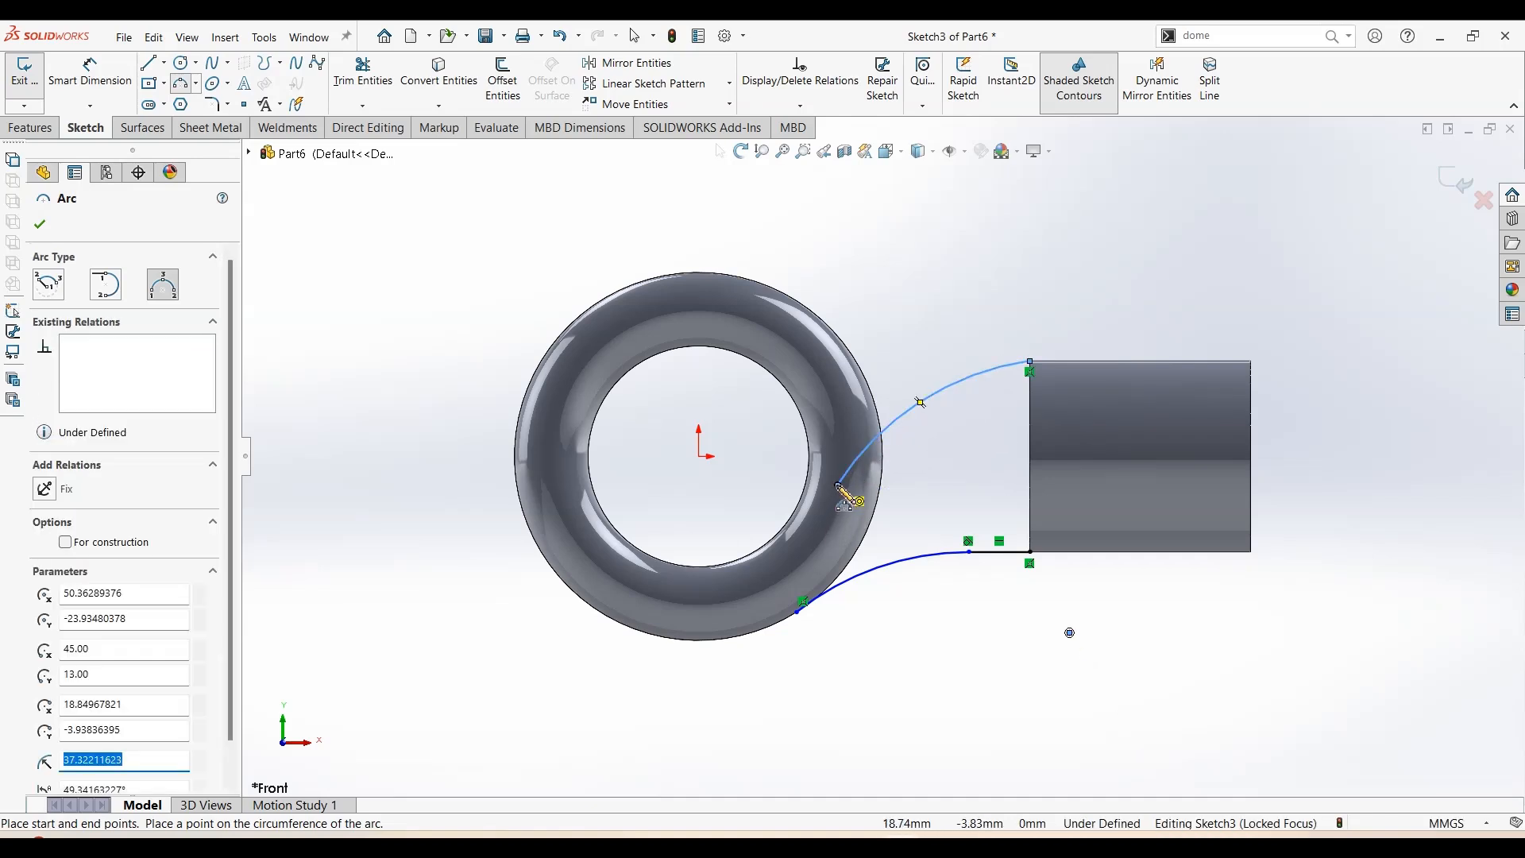
{"action": "key", "text": "Escape"}
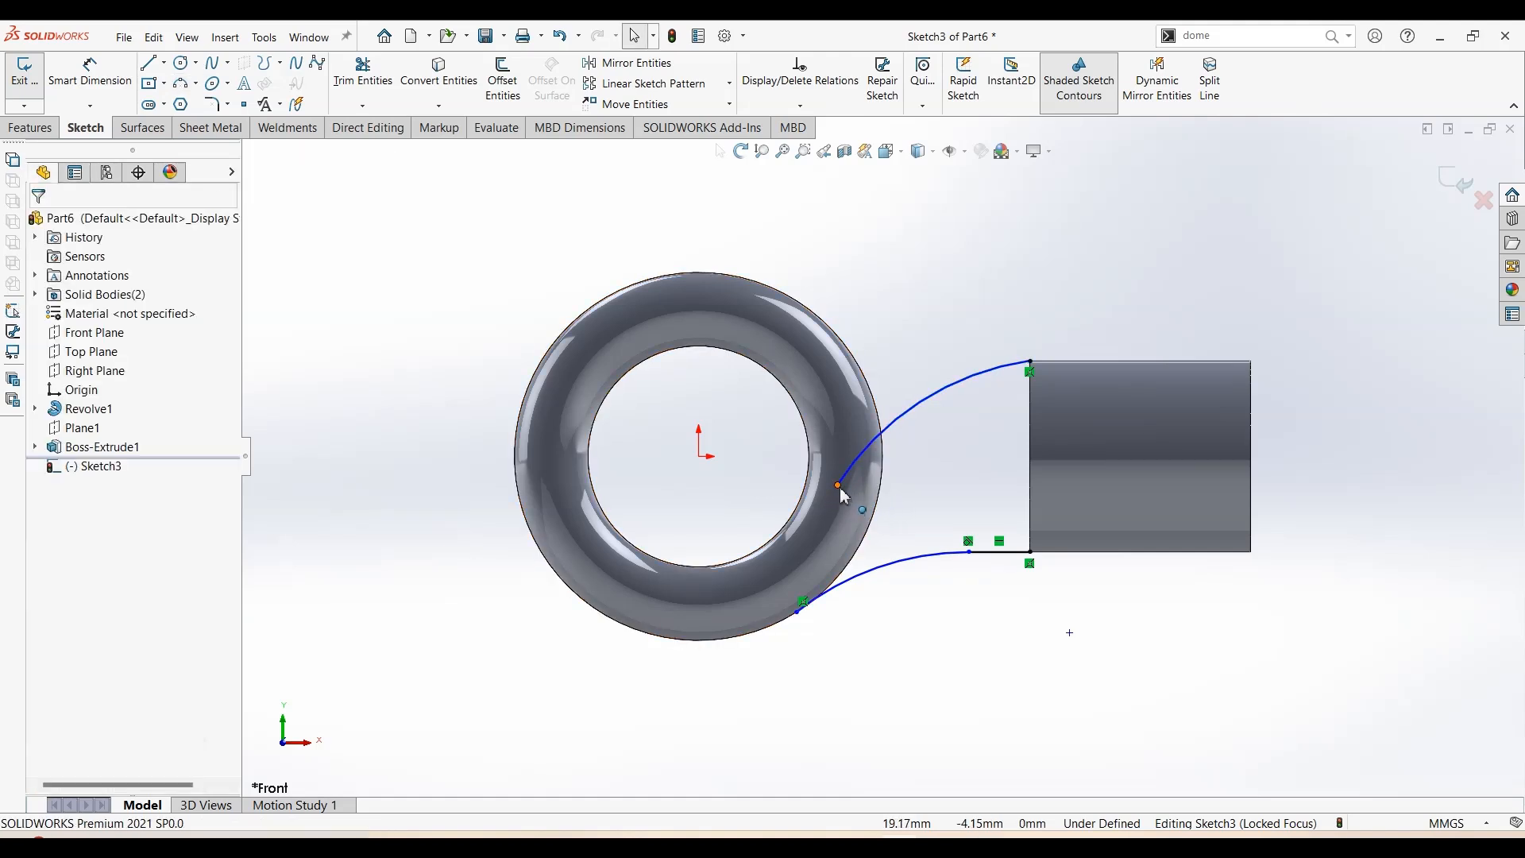
Make the upper arc's lower endpoint coincident with the ring's inner edge
{"action": "left_click", "coordinate": [840, 487]}
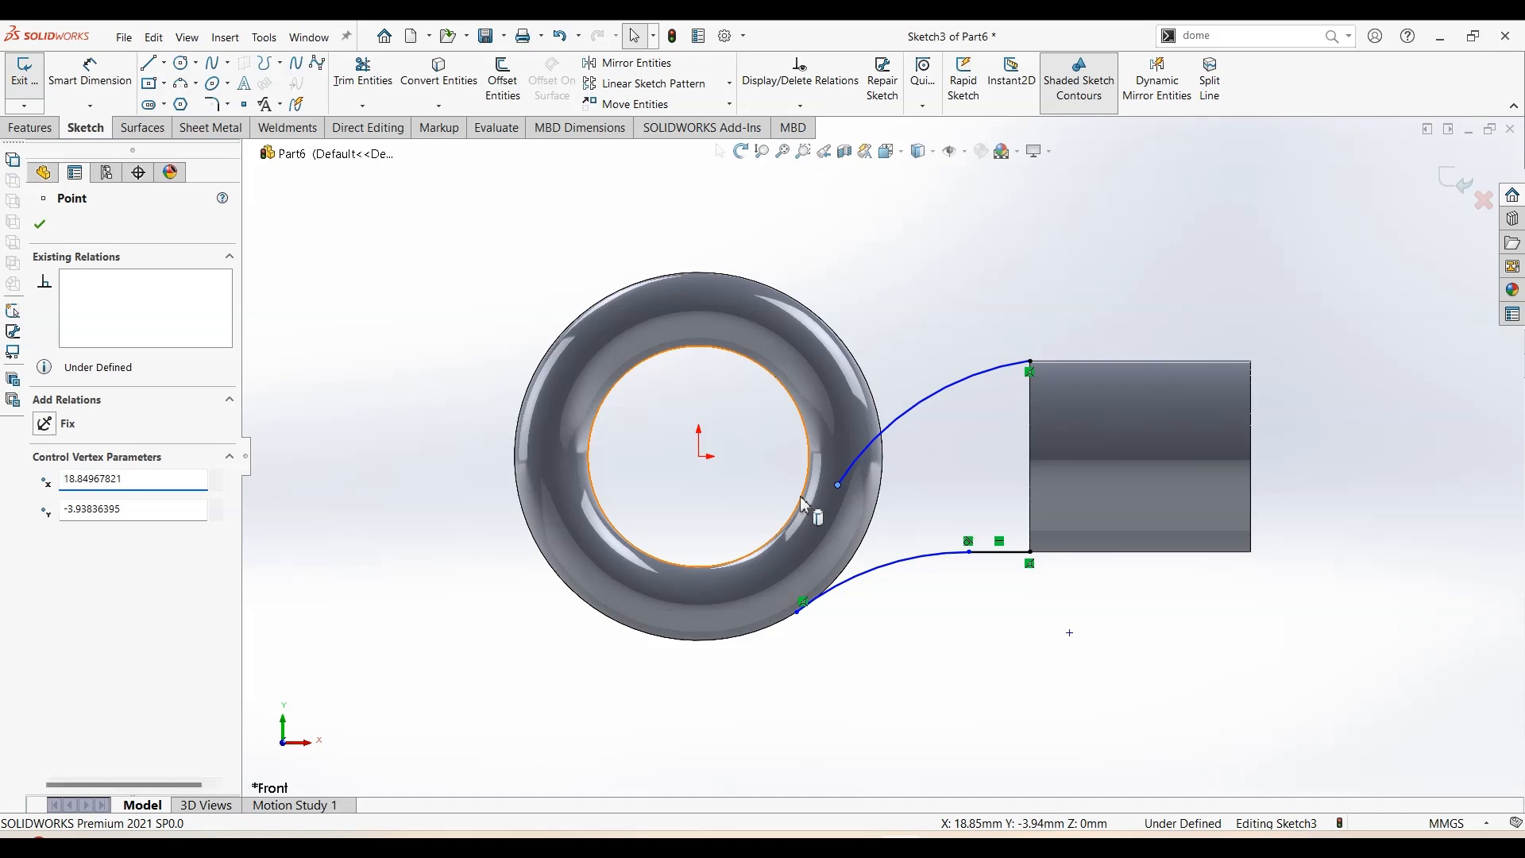
{"action": "left_click", "coordinate": [802, 505], "text": "ctrl"}
{"action": "left_click", "coordinate": [883, 435]}
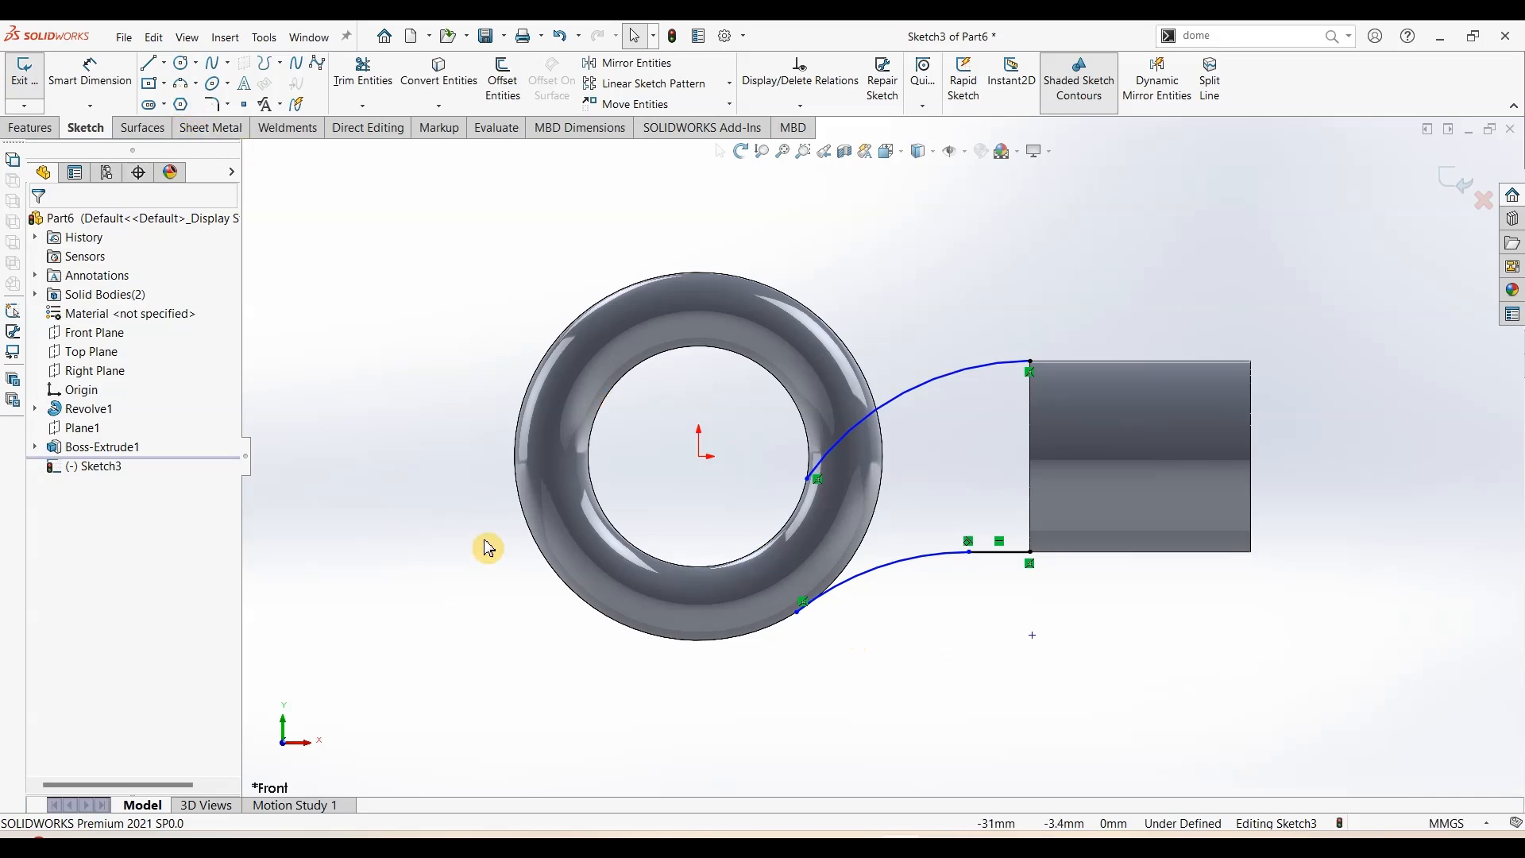
Check the hook's ends in the PDF drawing and sketch connected lines from the ring's upper outer edge to the origin and on to the lower arc's endpoint
{"action": "key", "text": "alt+Tab"}
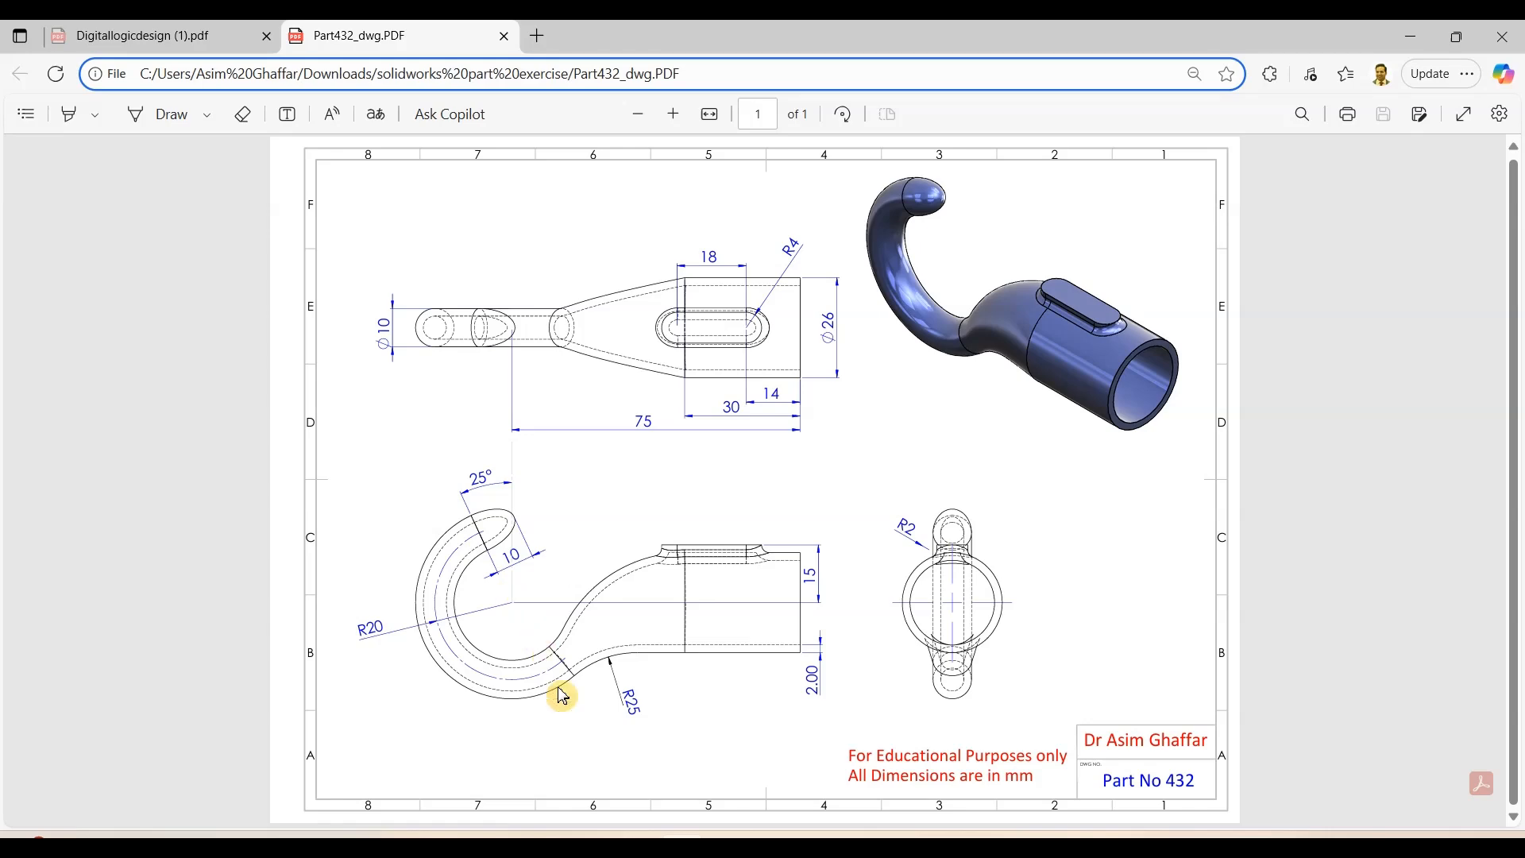
{"action": "left_click", "coordinate": [1411, 37]}
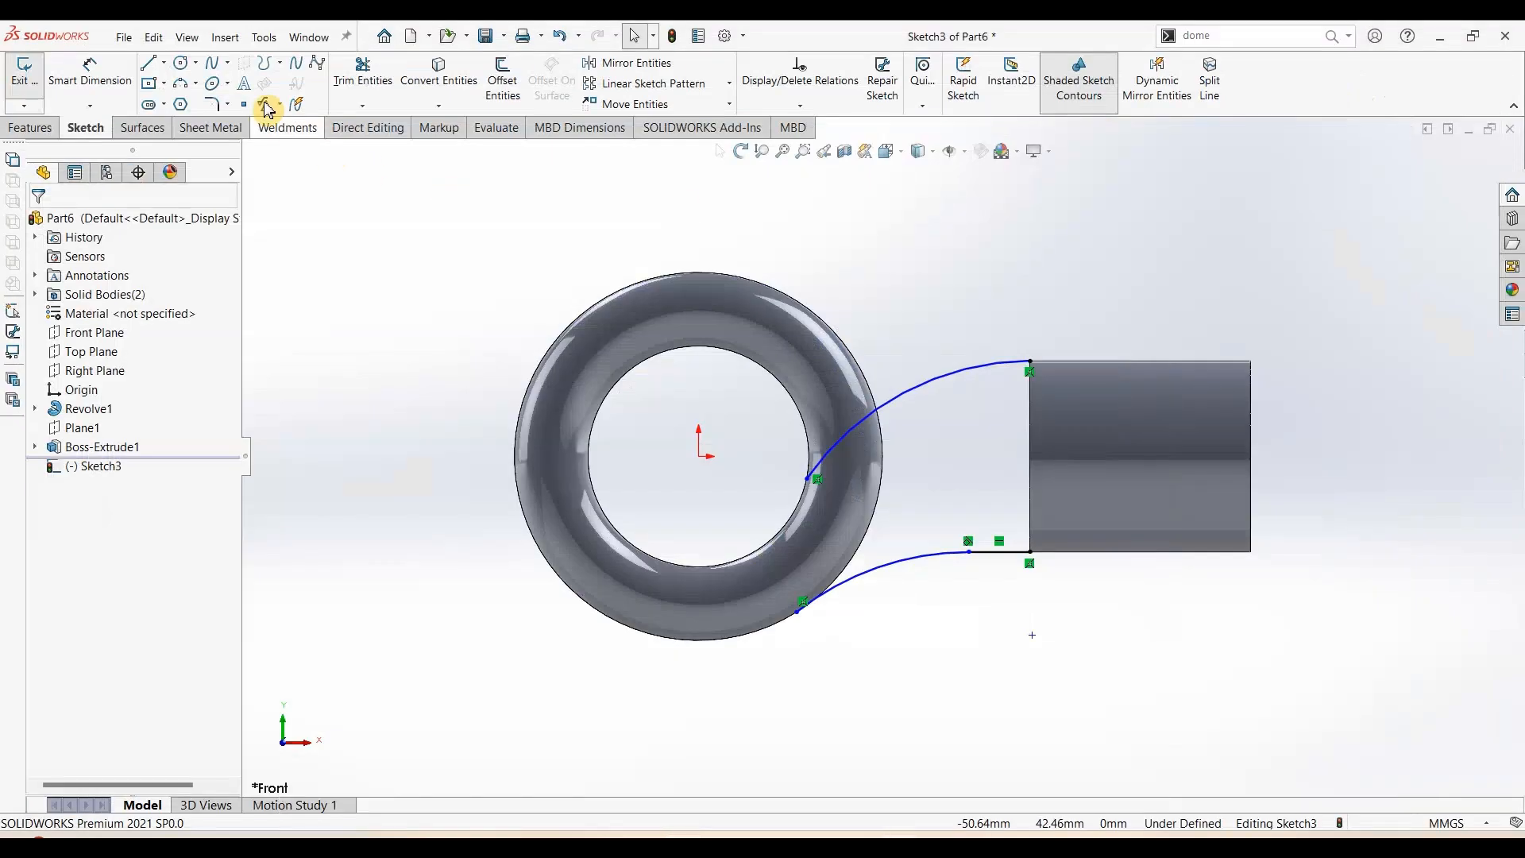
{"action": "left_click", "coordinate": [151, 63]}
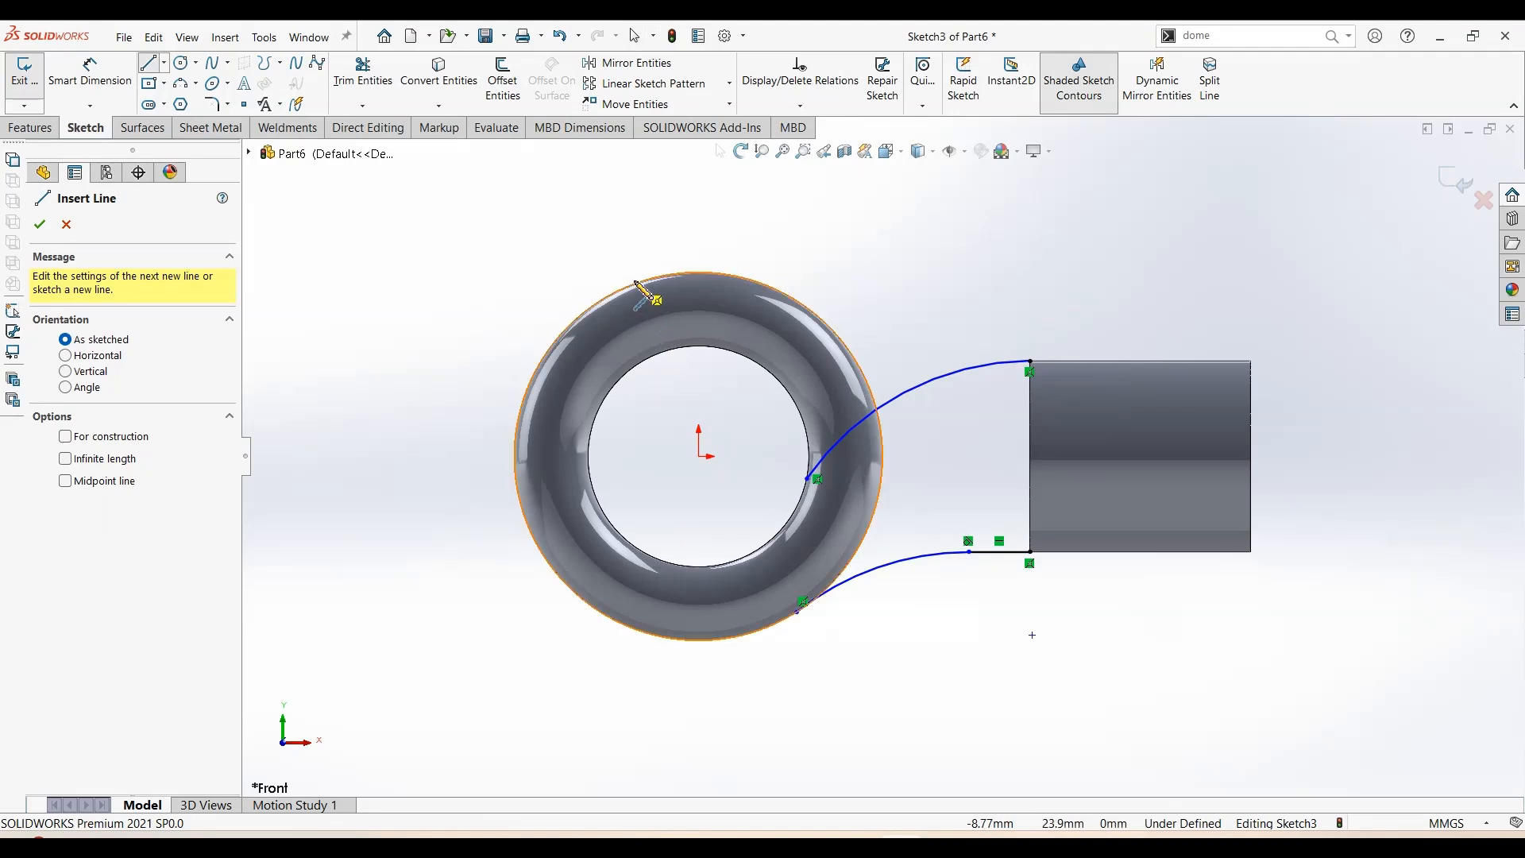
{"action": "left_click_drag", "start_coordinate": [634, 283], "coordinate": [698, 456]}
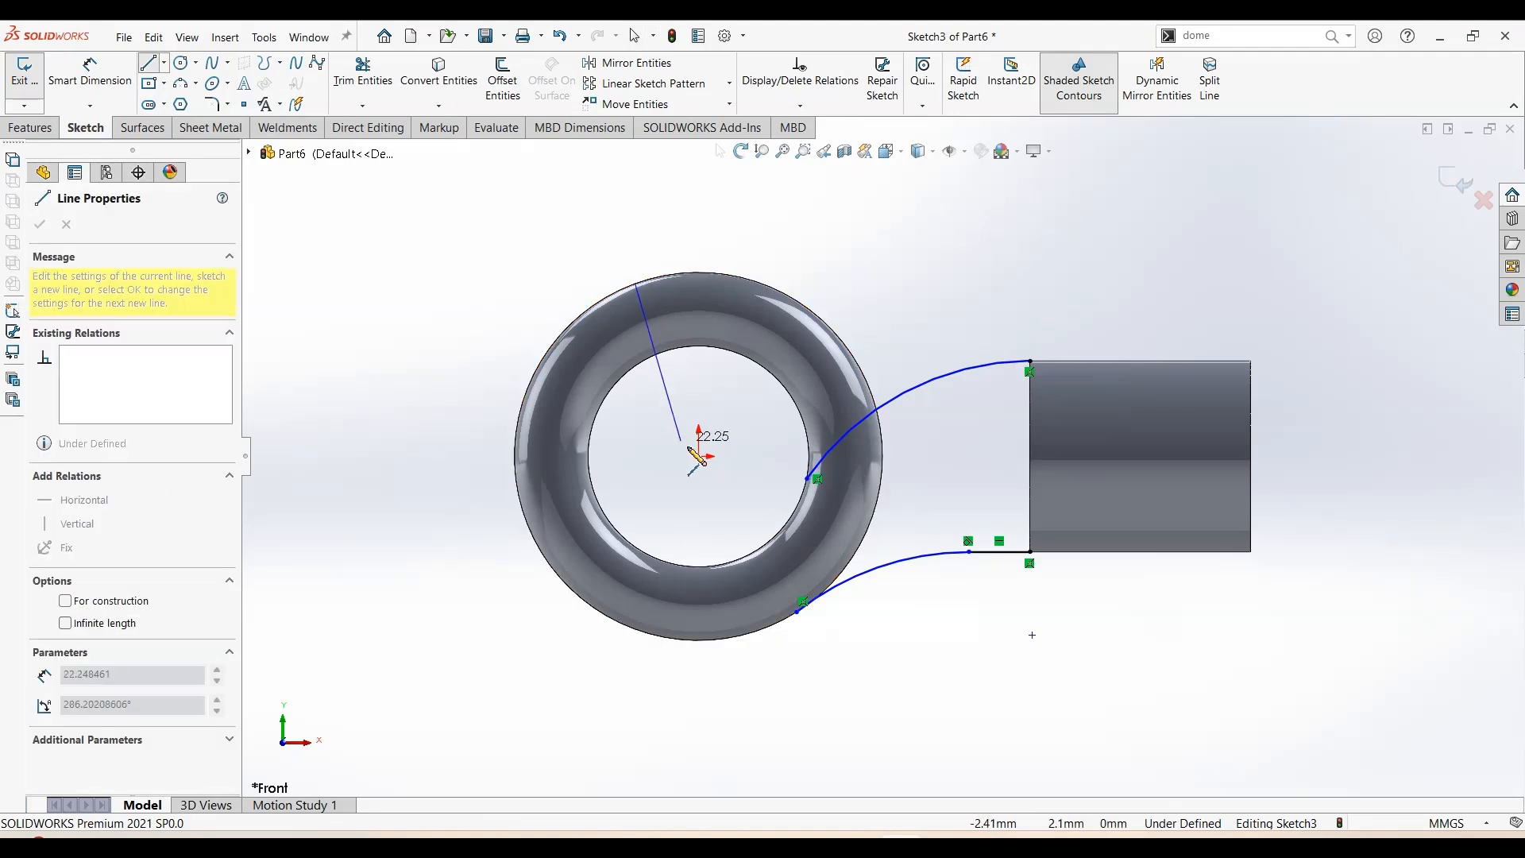
{"action": "left_click", "coordinate": [797, 612]}
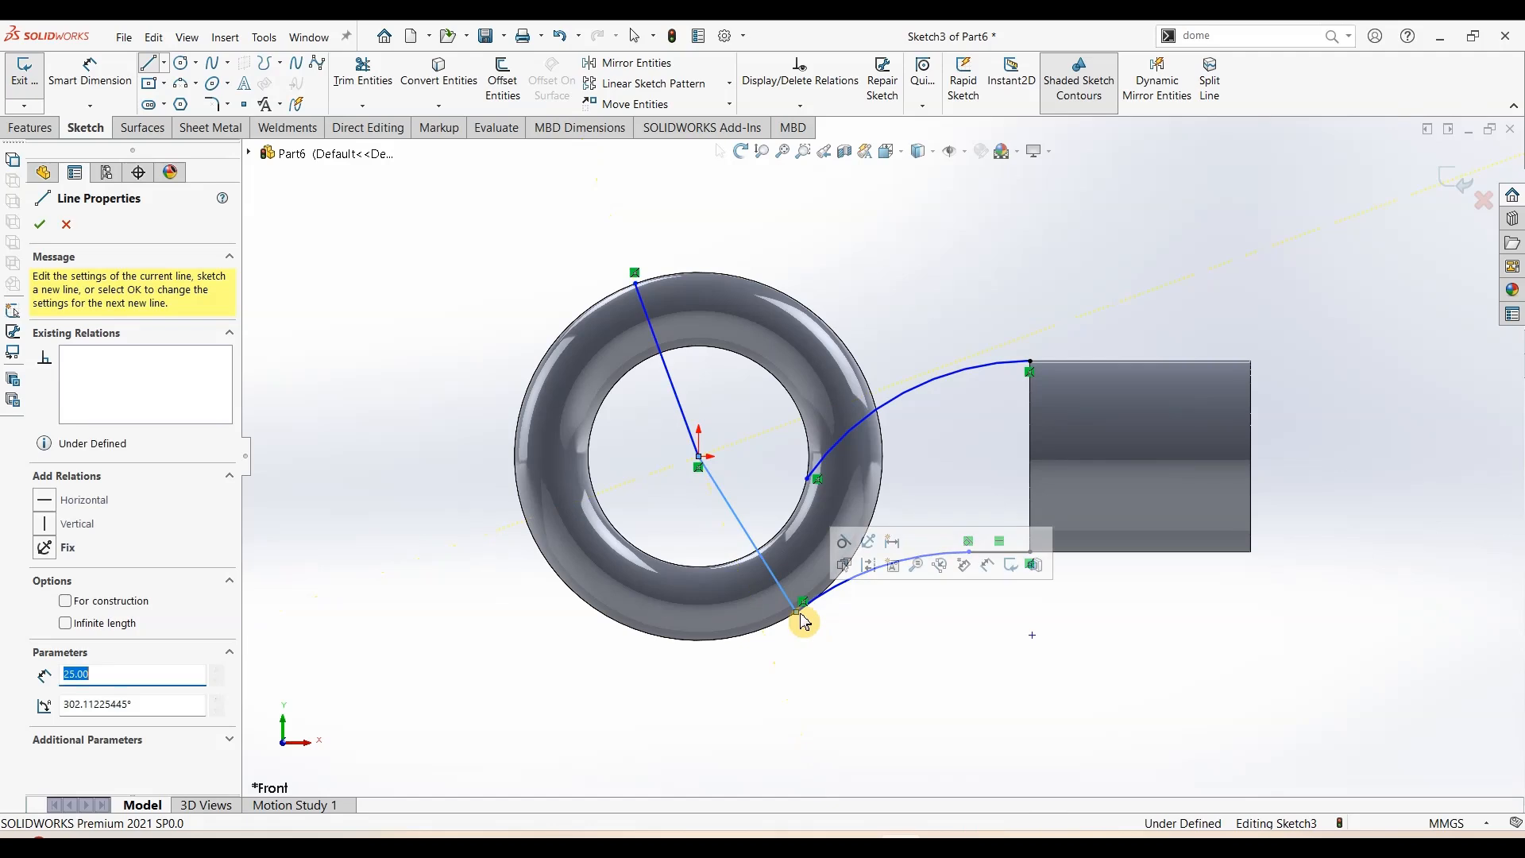
Draw a vertical centerline about 30 mm long upward from the origin
{"action": "key", "text": "Escape"}
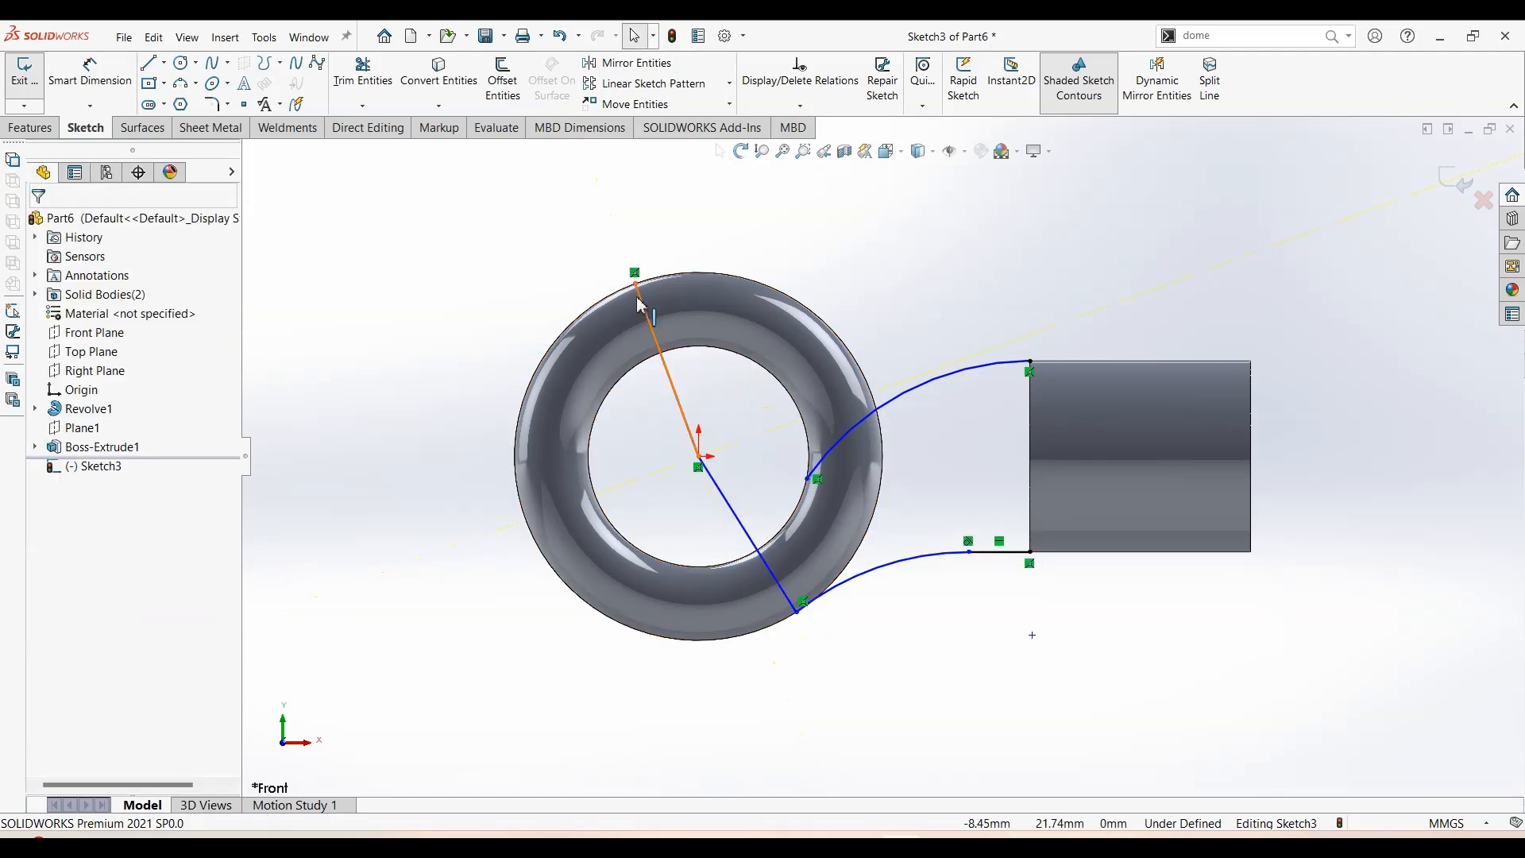
{"action": "left_click", "coordinate": [163, 62]}
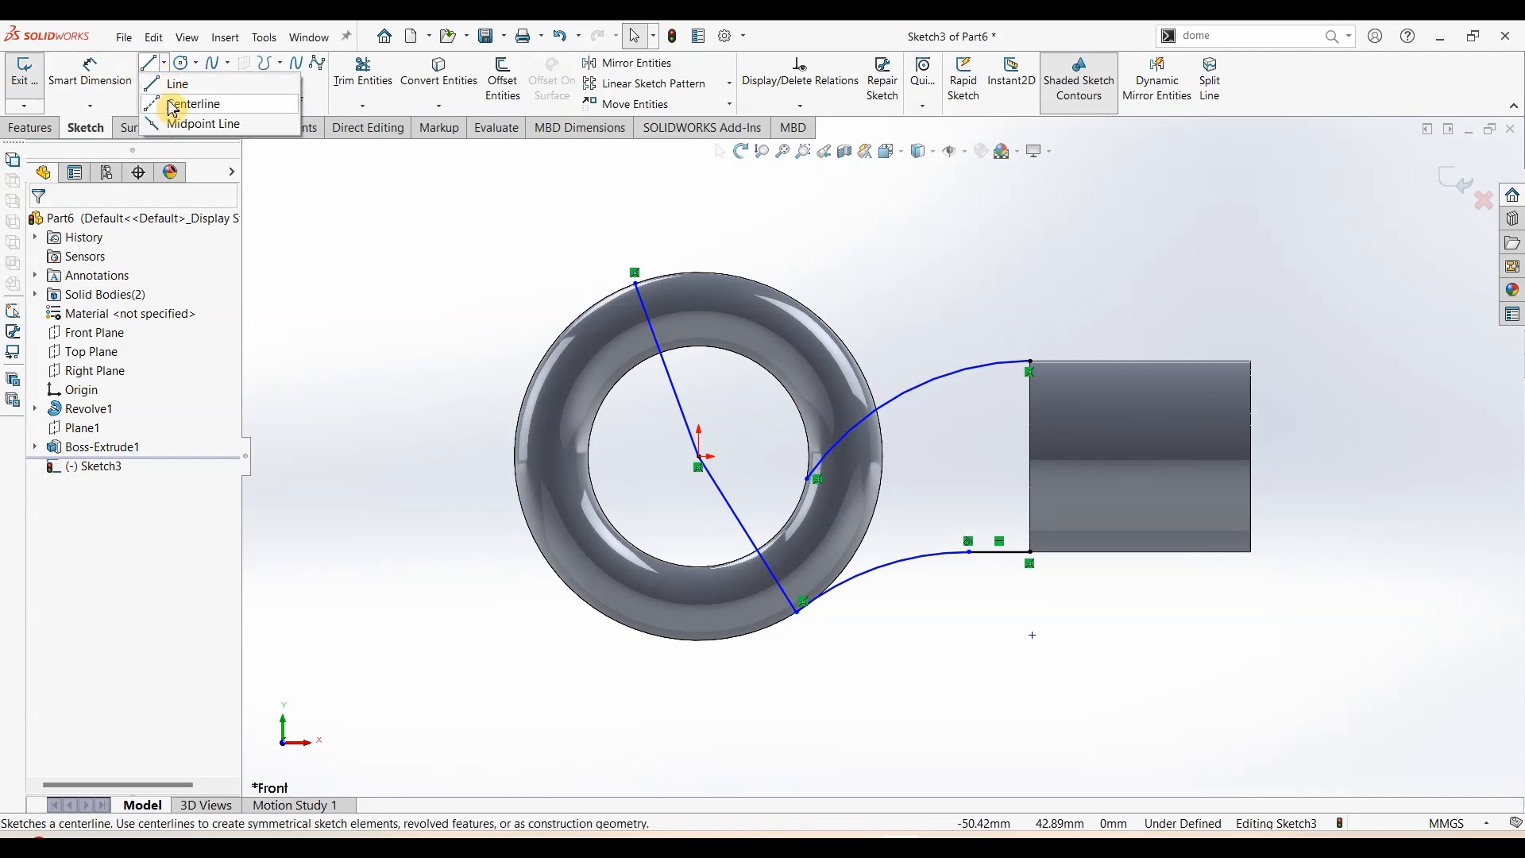
{"action": "left_click", "coordinate": [189, 104]}
{"action": "left_click", "coordinate": [699, 457]}
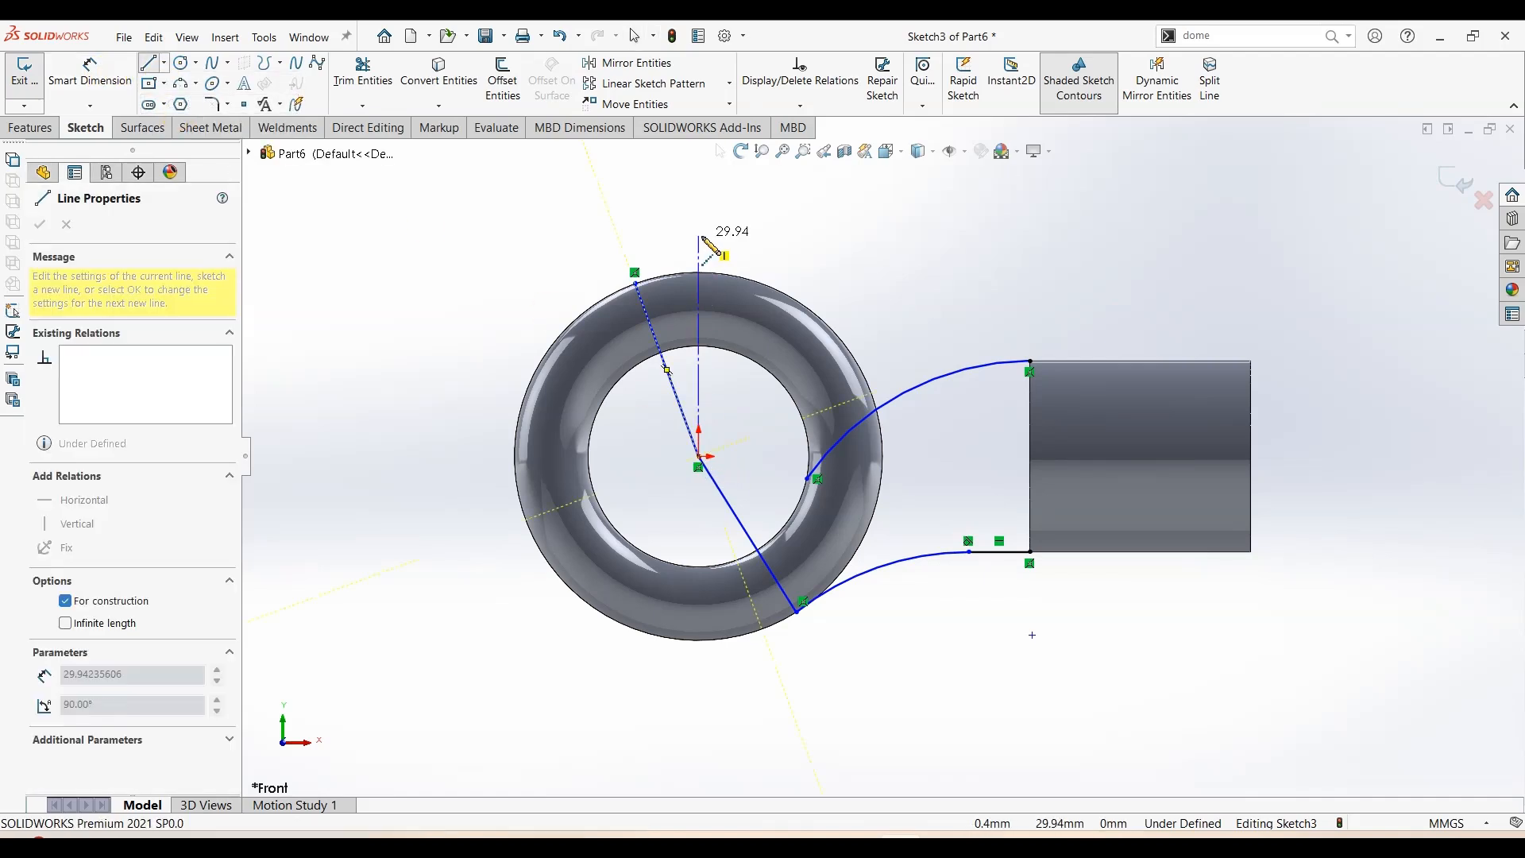
{"action": "left_click", "coordinate": [699, 236]}
{"action": "key", "text": "Escape"}
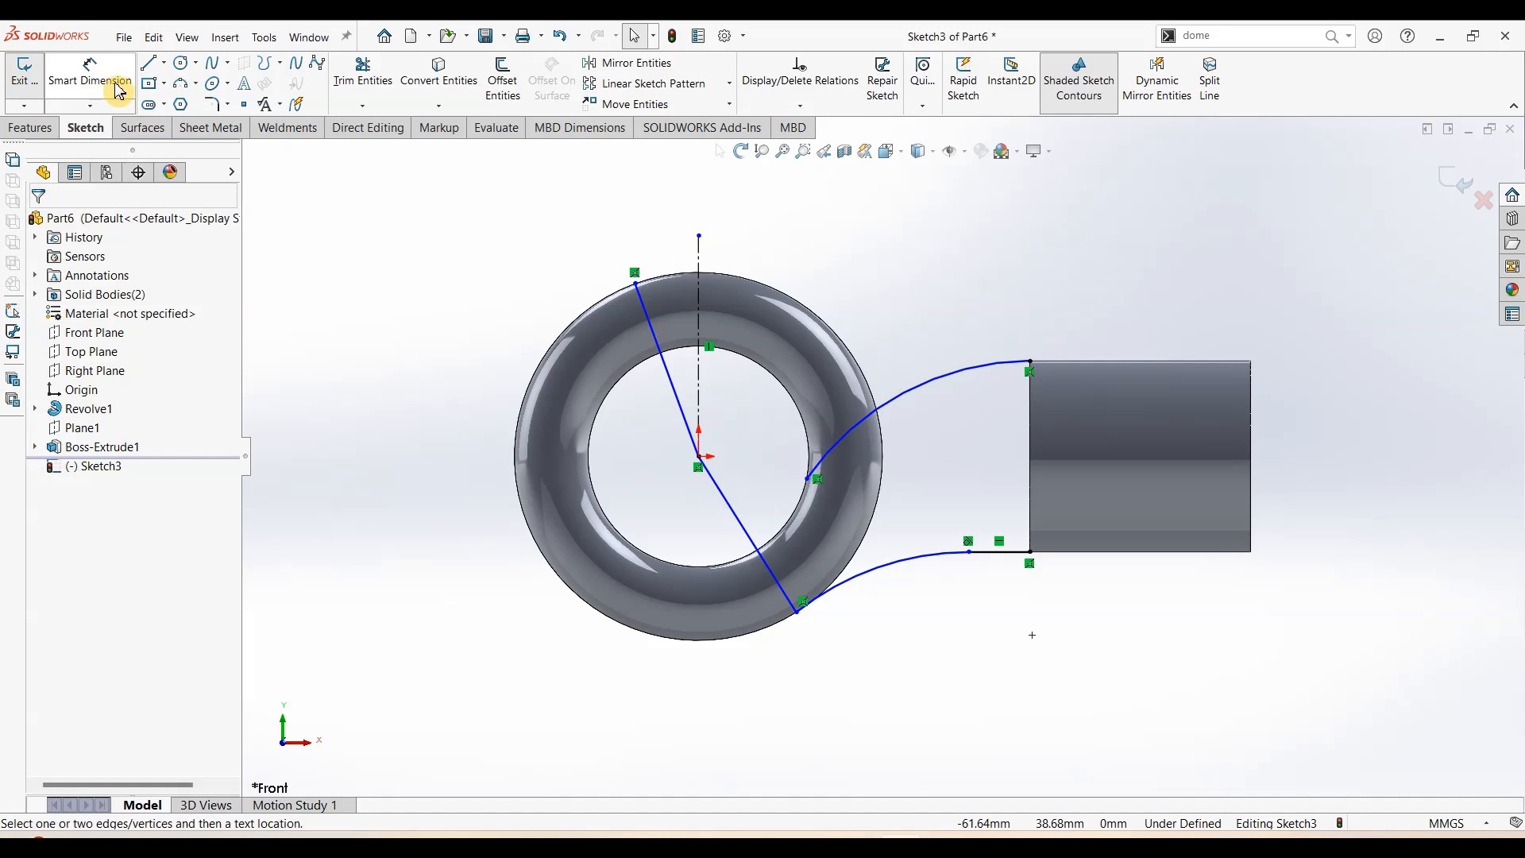
Dimension the angle between the vertical centerline and the upper radial line as 25°
{"action": "left_click", "coordinate": [90, 76]}
{"action": "left_click", "coordinate": [652, 335]}
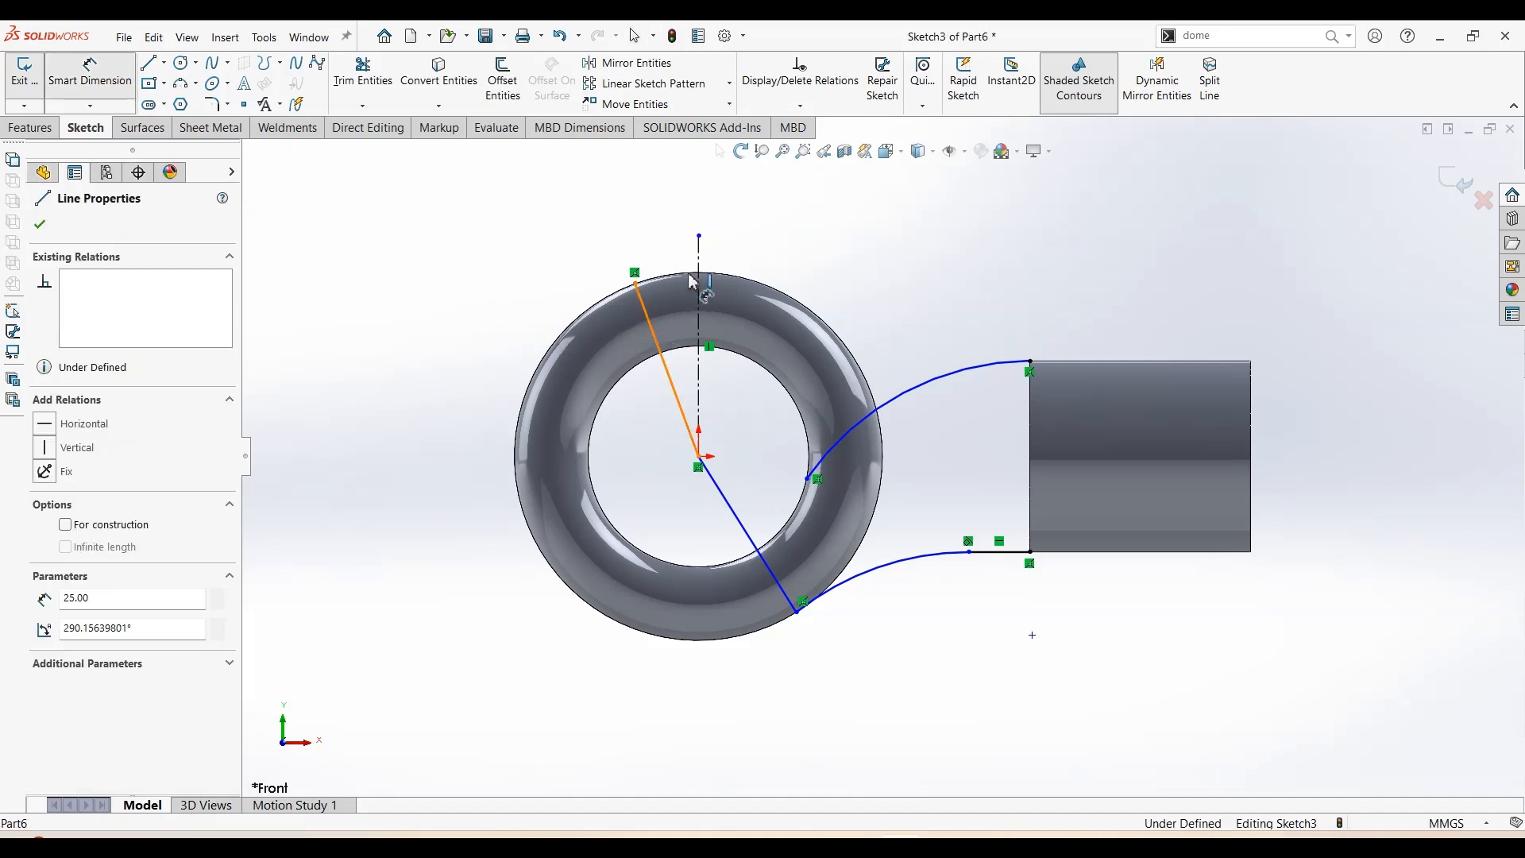
{"action": "left_click", "coordinate": [698, 251]}
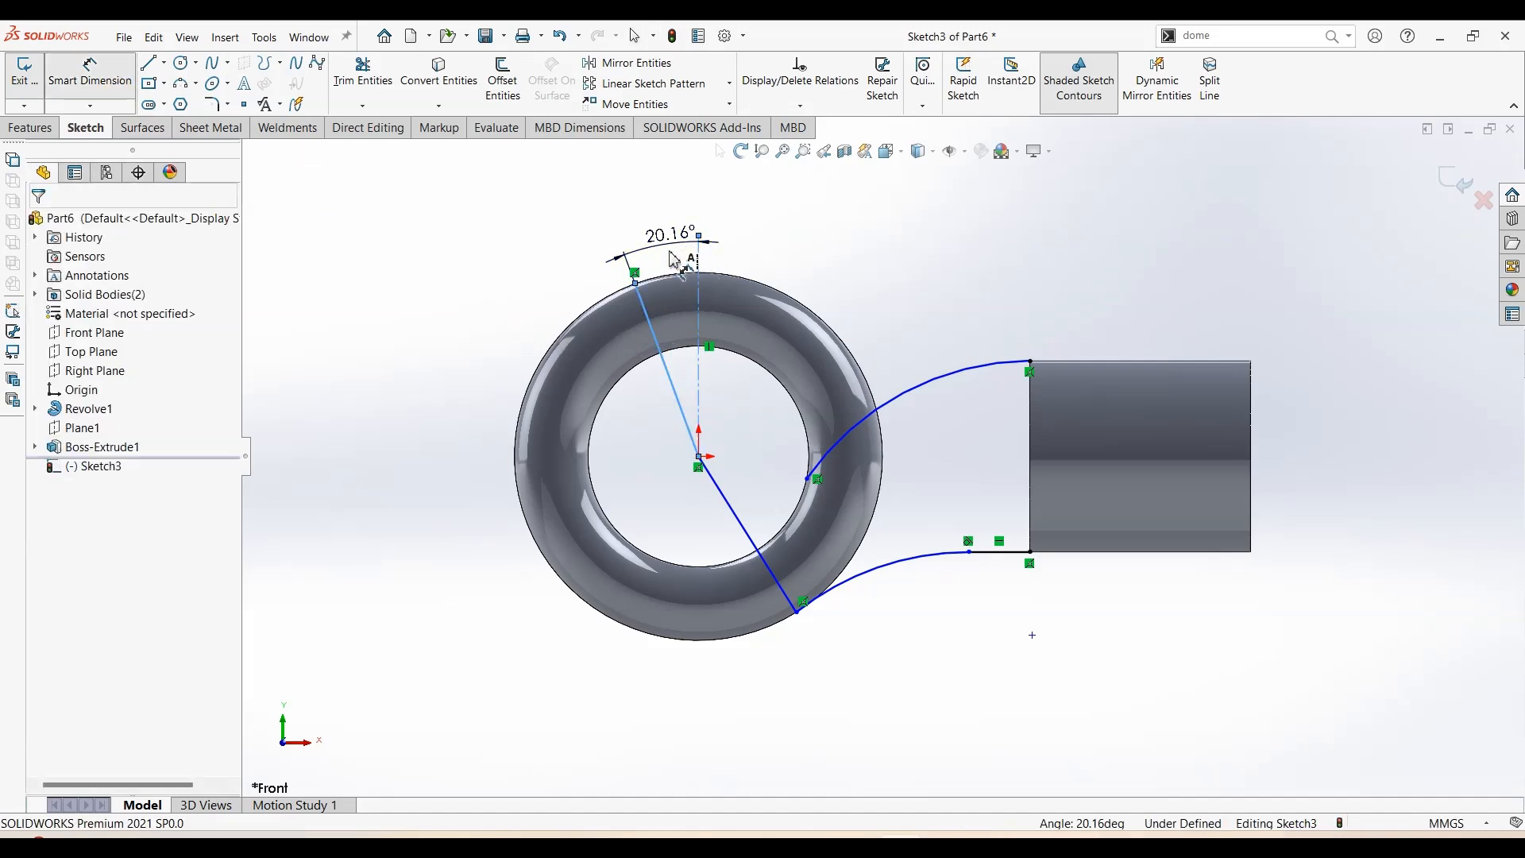
{"action": "left_click", "coordinate": [676, 254]}
{"action": "type", "text": "25"}
{"action": "key", "text": "Return"}
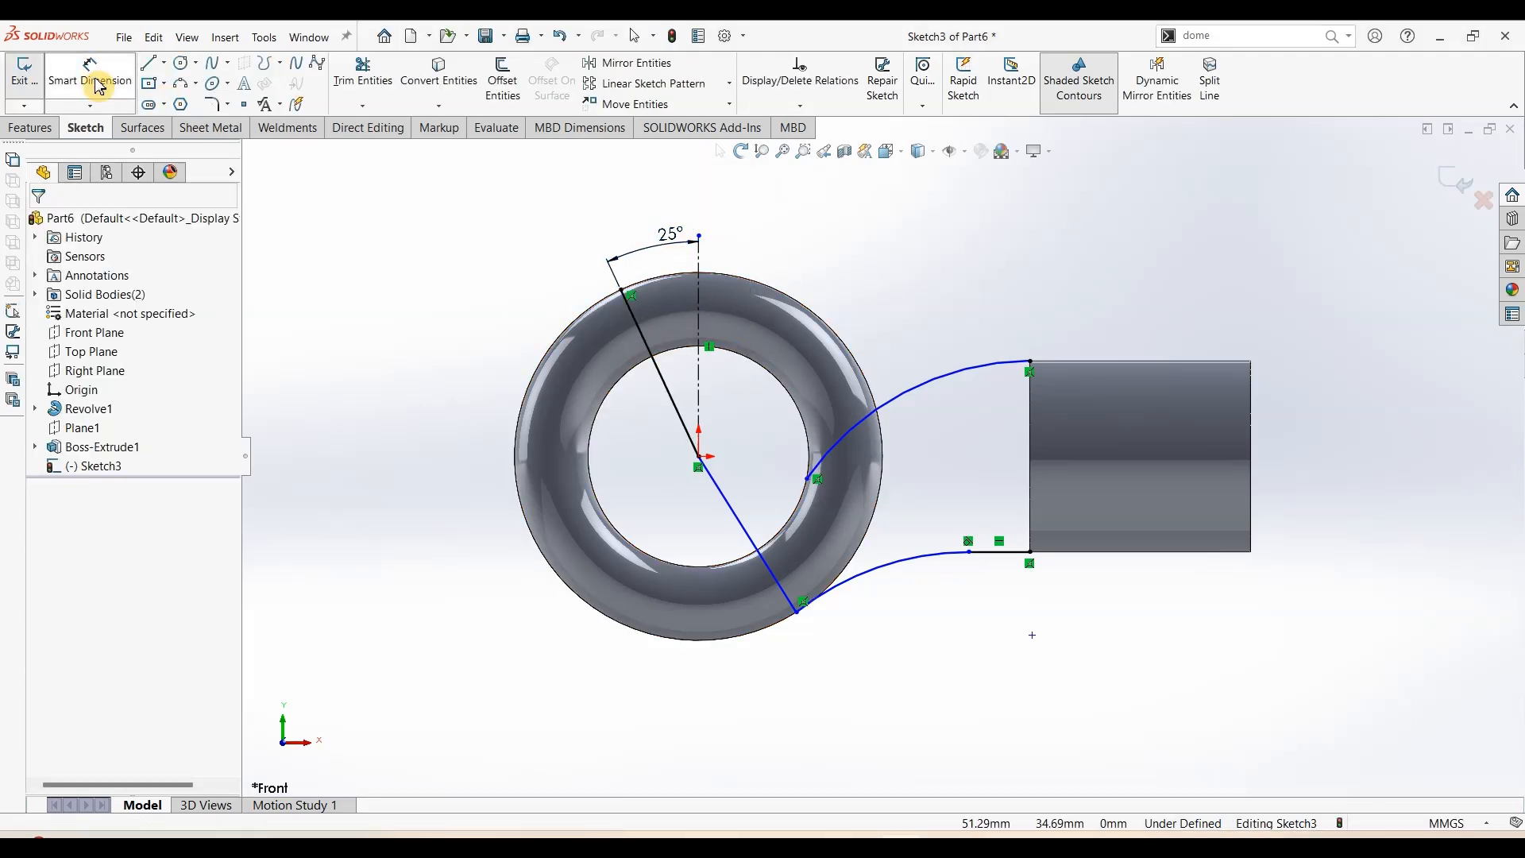
Check the lower neck radius in the PDF drawing and dimension the lower arc's radius as 25 mm
{"action": "left_click", "coordinate": [90, 74]}
{"action": "key", "text": "alt+Tab"}
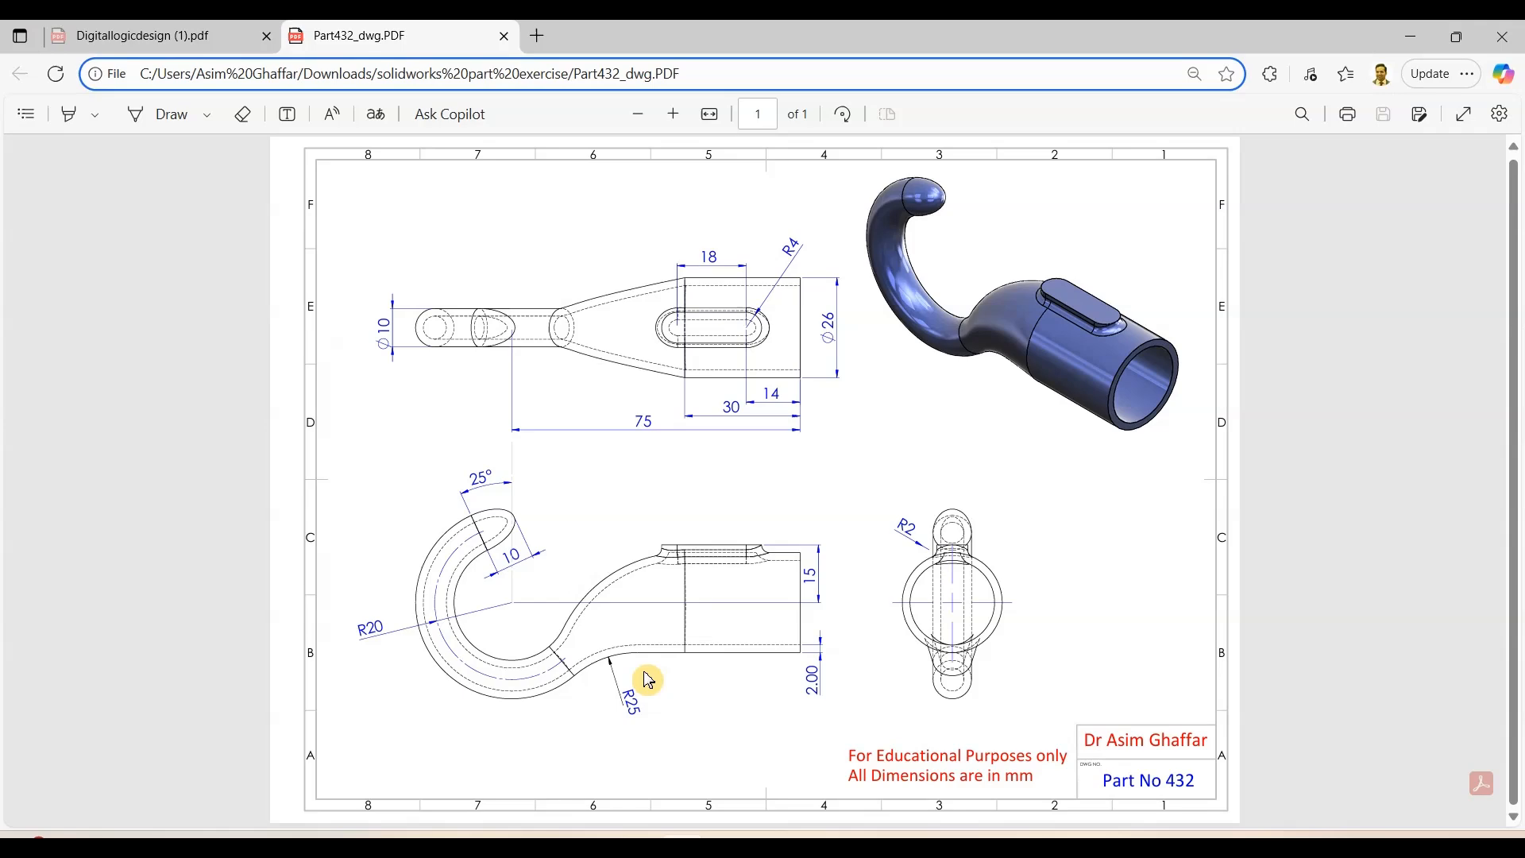
{"action": "left_click", "coordinate": [1412, 36]}
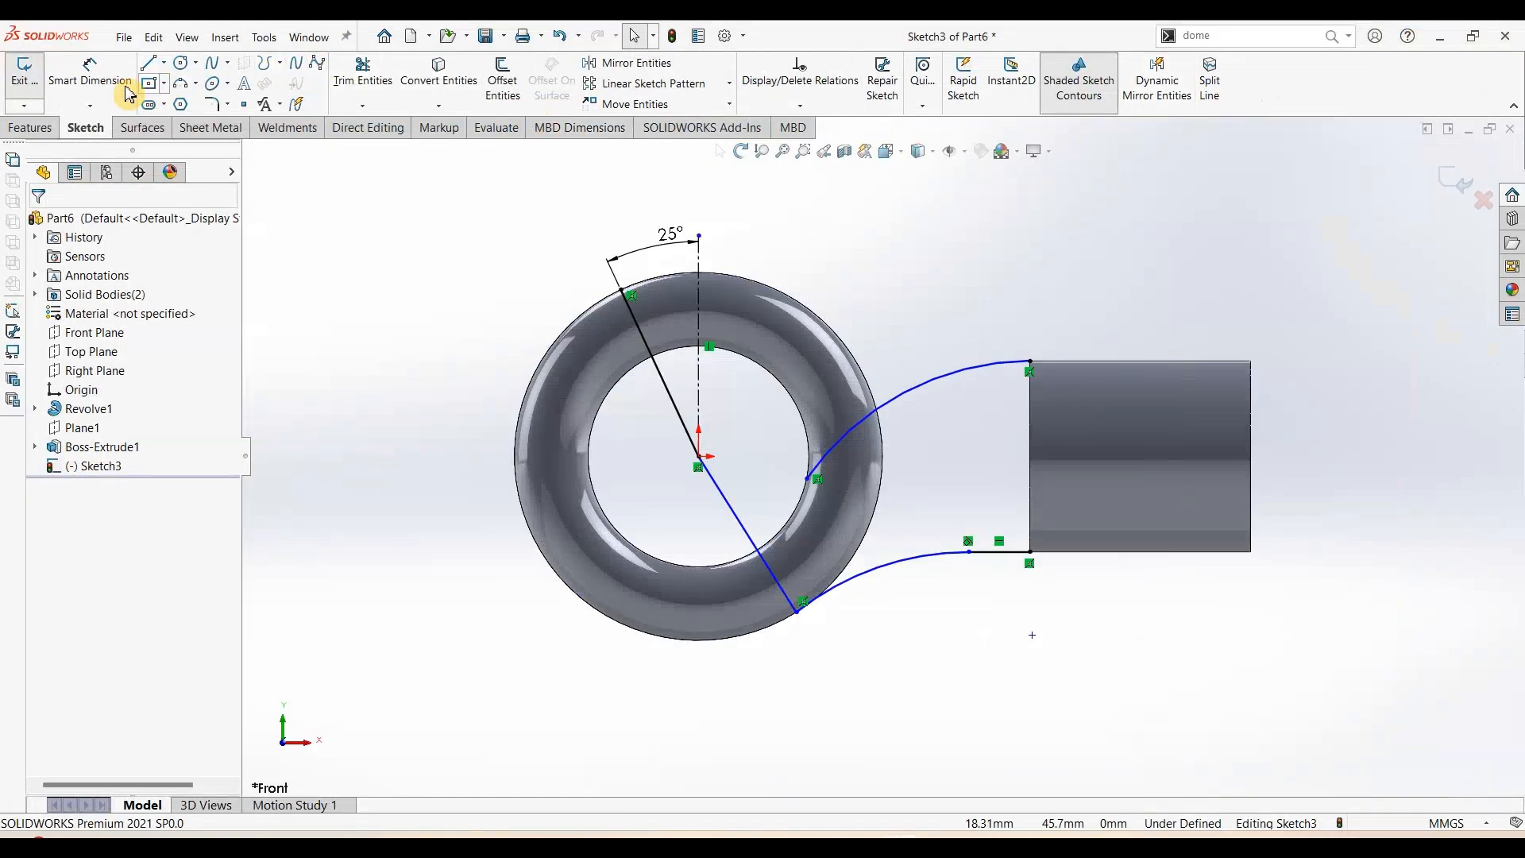
{"action": "left_click", "coordinate": [90, 75]}
{"action": "left_click", "coordinate": [911, 565]}
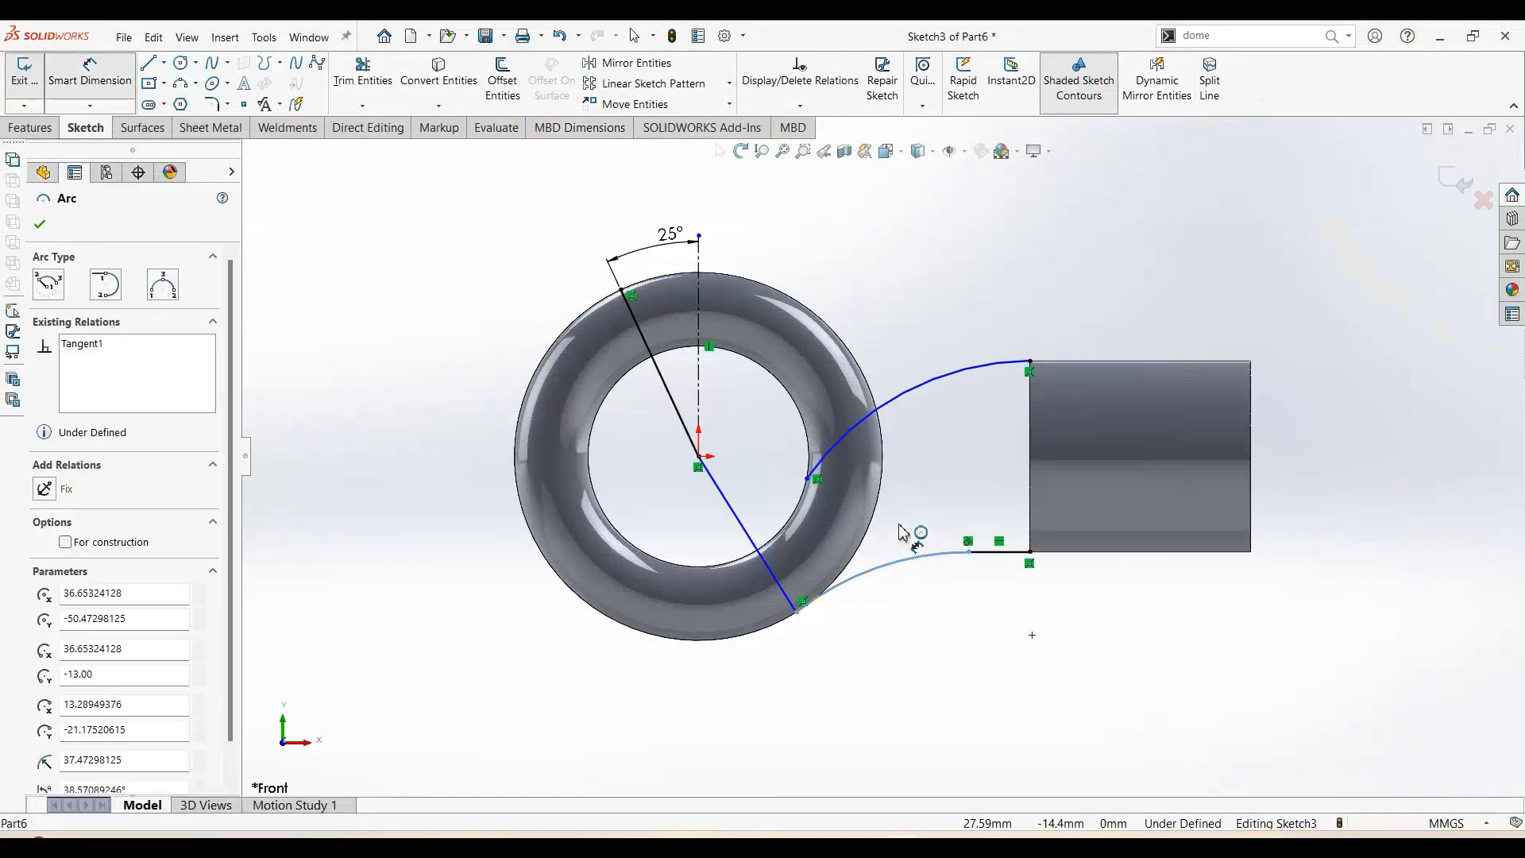
{"action": "left_click", "coordinate": [898, 515]}
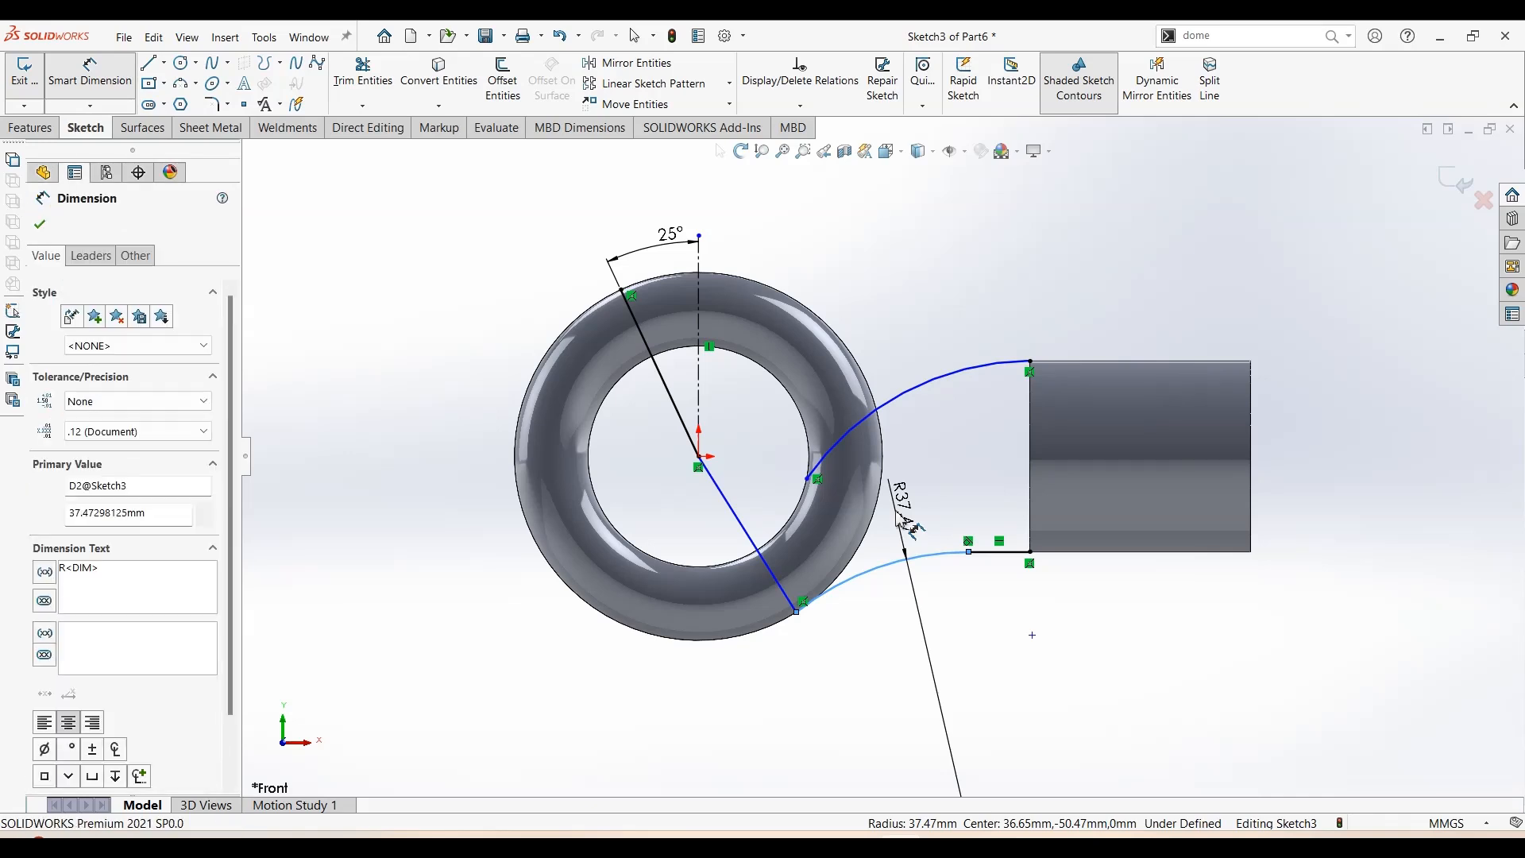
{"action": "type", "text": "25"}
{"action": "key", "text": "Return"}
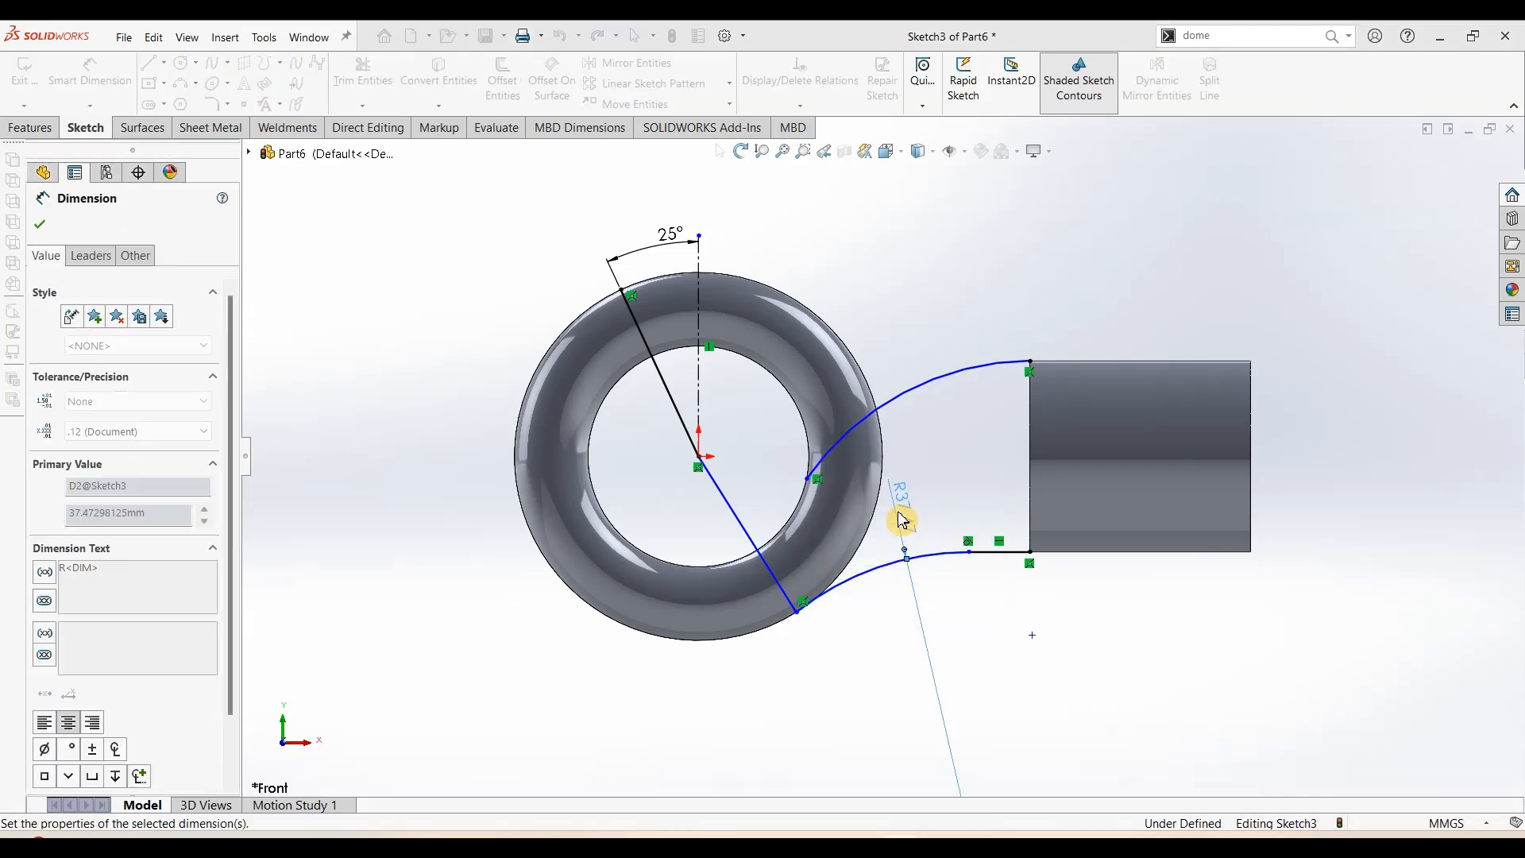
{"action": "key", "text": "Escape"}
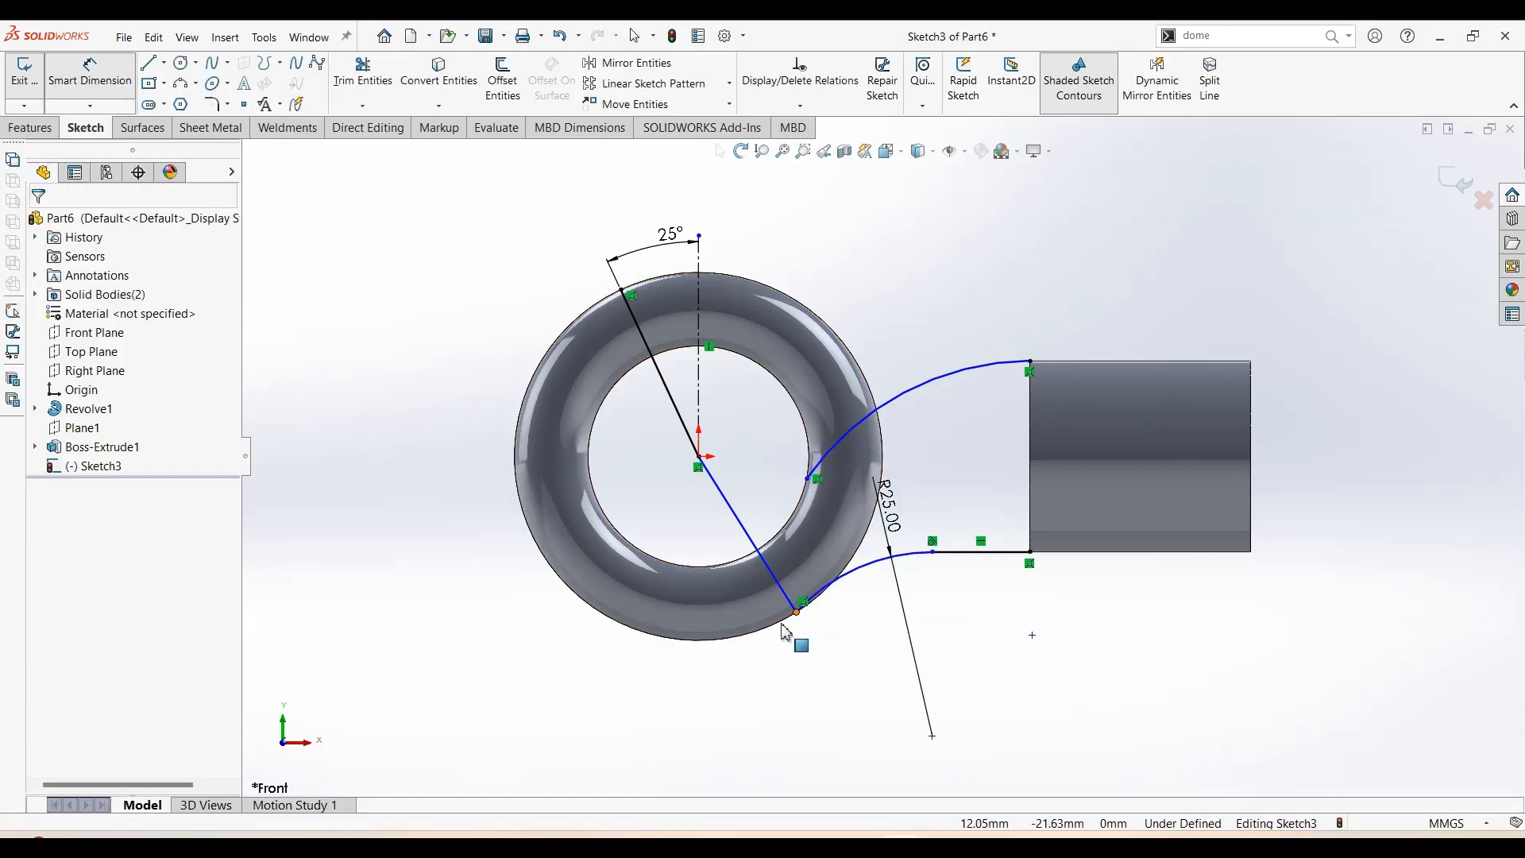
Make the lower arc tangent to the ring's outer edge
{"action": "left_click", "coordinate": [857, 577]}
{"action": "left_click", "coordinate": [848, 572], "text": "ctrl"}
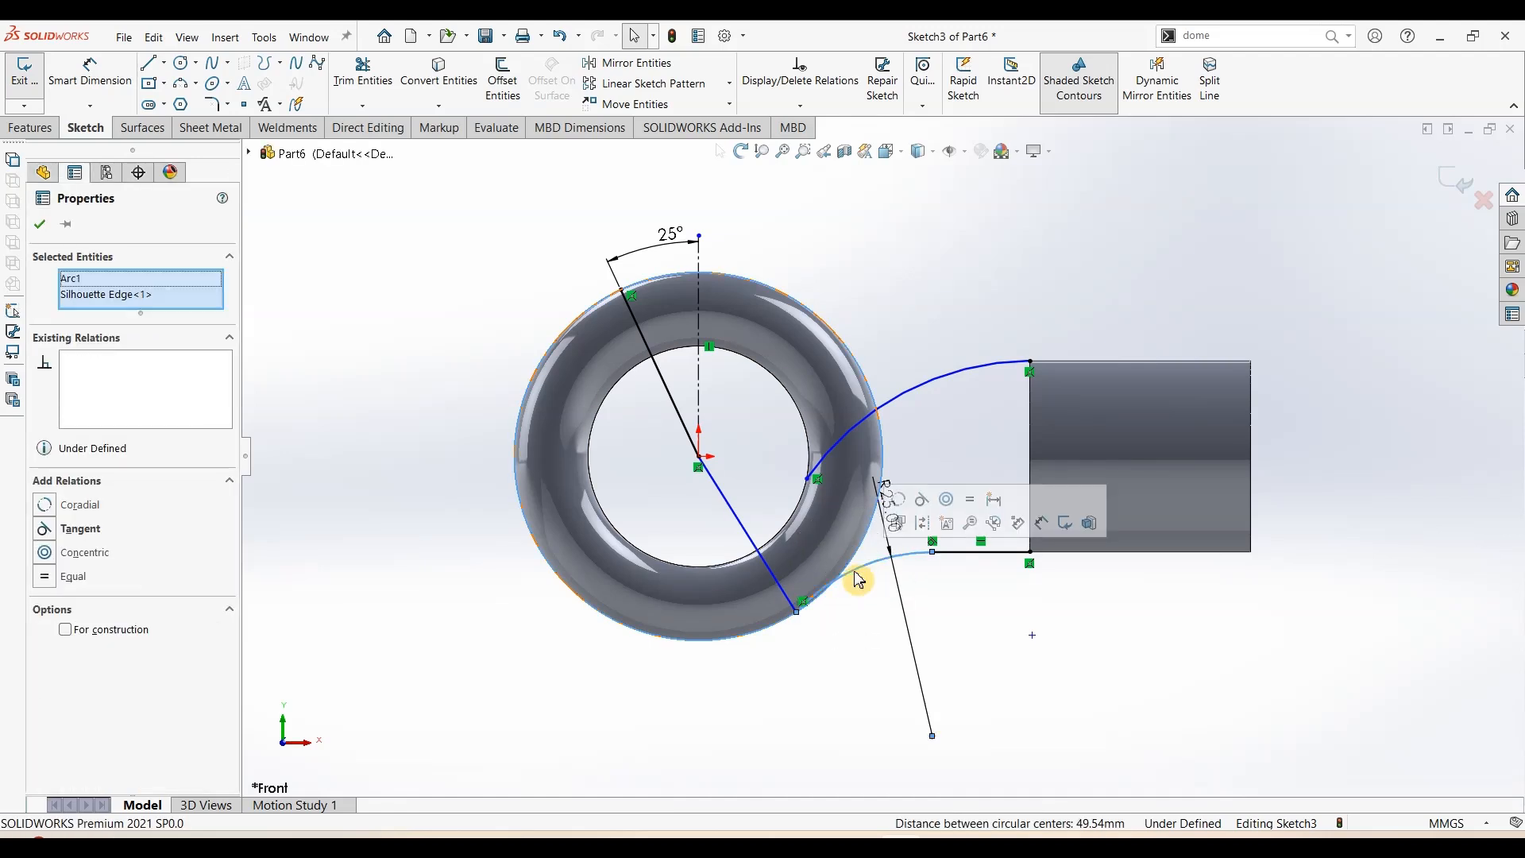
{"action": "left_click", "coordinate": [923, 503]}
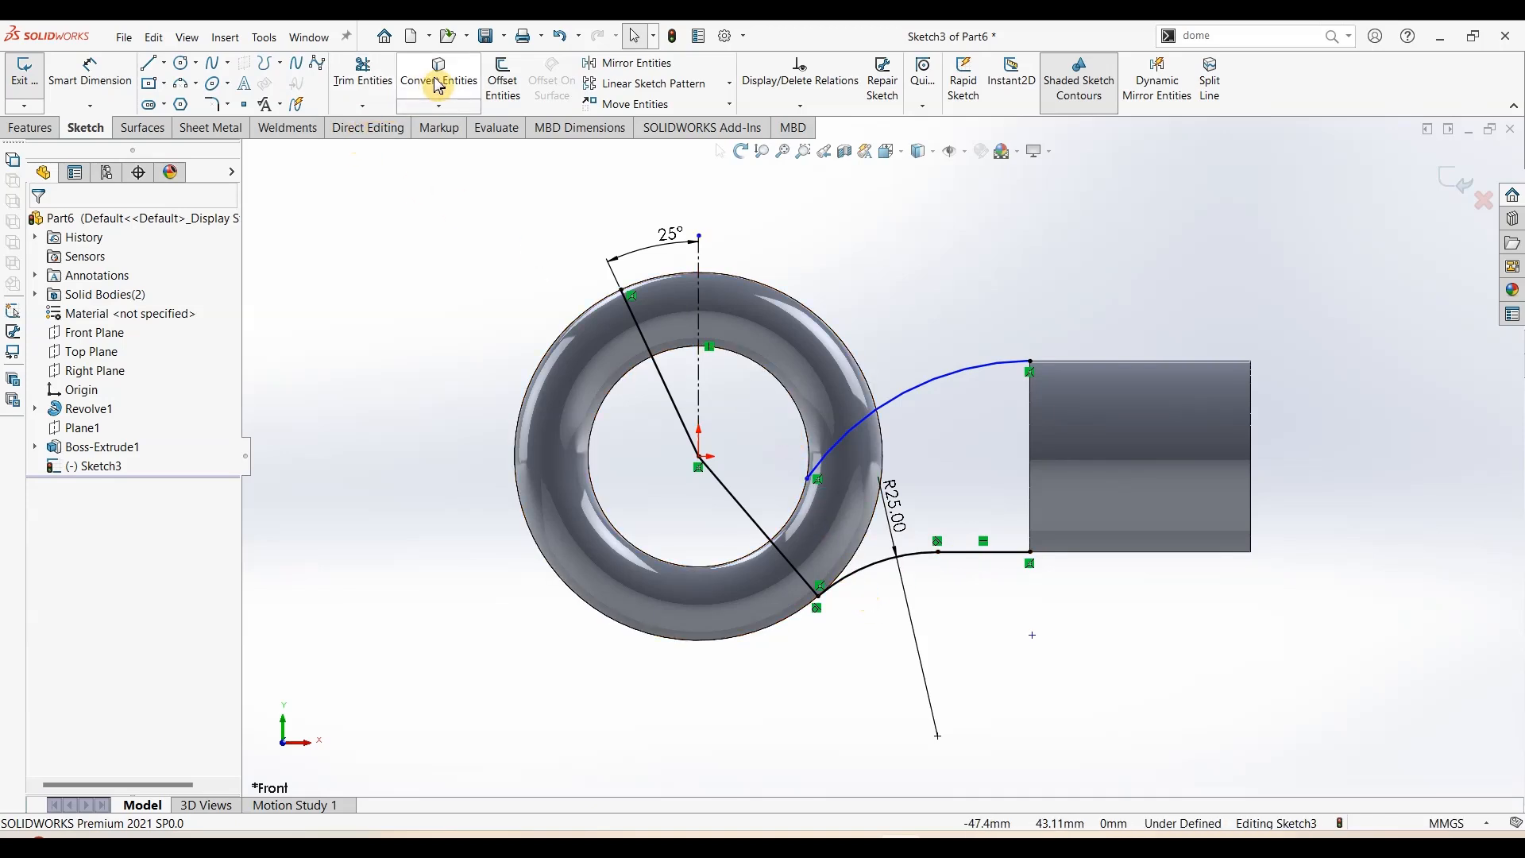
Convert the ring's inner edge into the sketch and trim it to the short arc between the upper arc's endpoint and the lower radial line
{"action": "left_click", "coordinate": [804, 419]}
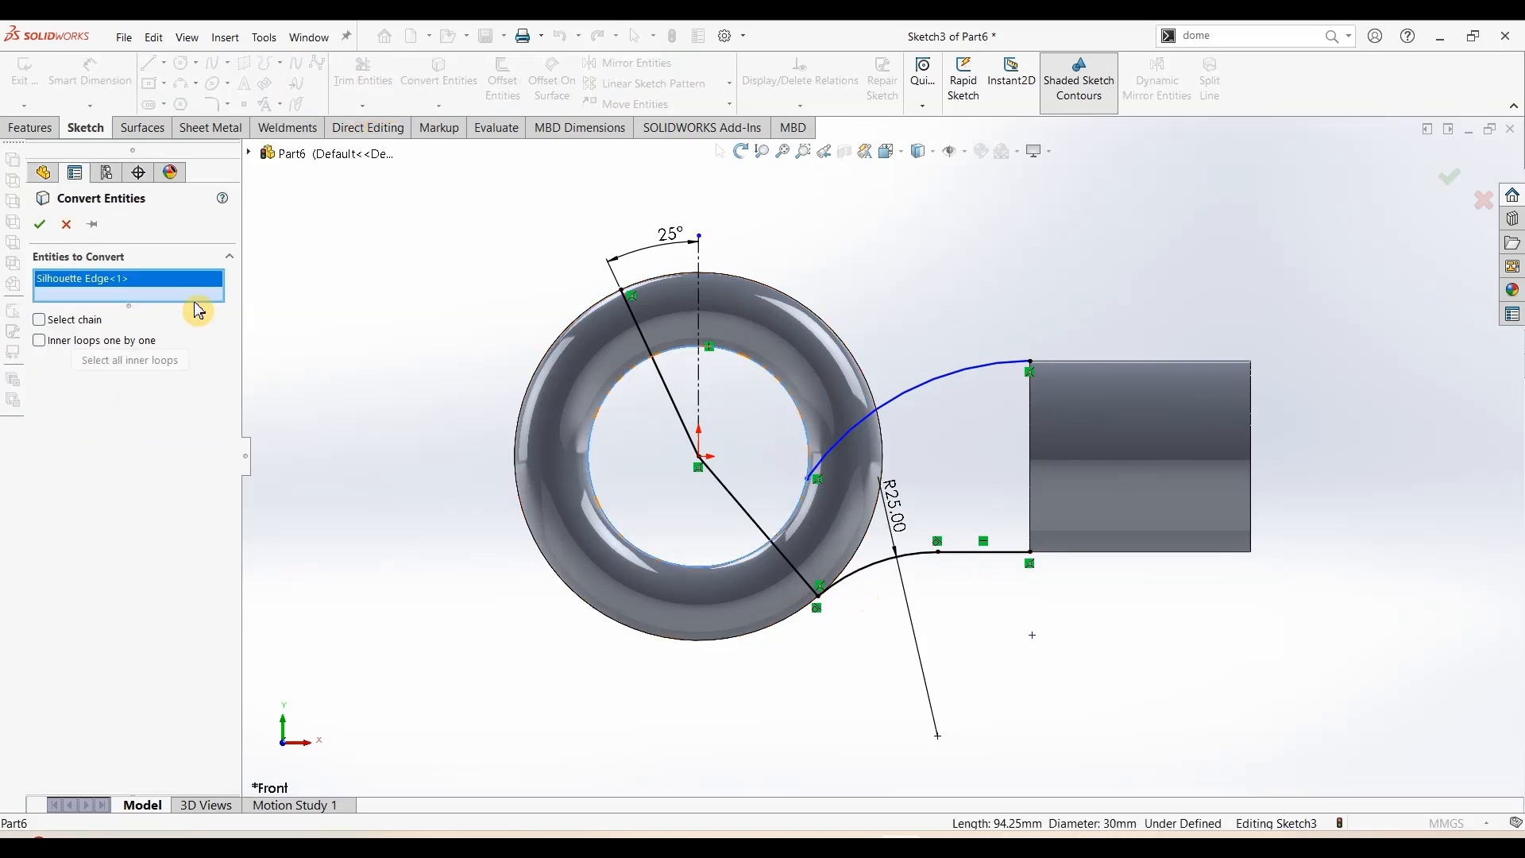
{"action": "left_click", "coordinate": [42, 228]}
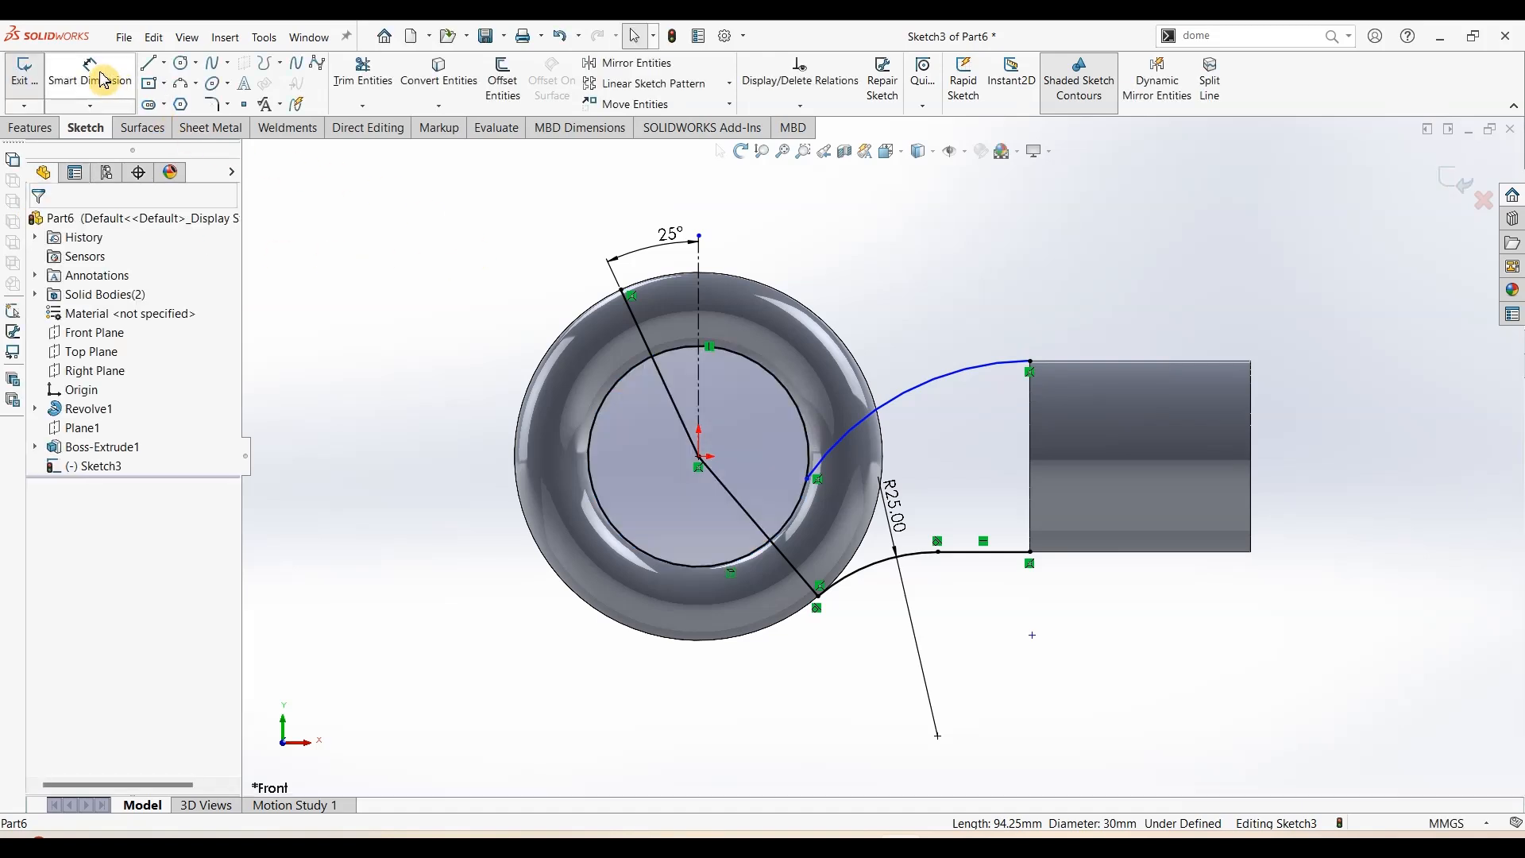
{"action": "left_click", "coordinate": [350, 86]}
{"action": "left_click_drag", "start_coordinate": [848, 333], "coordinate": [774, 392]}
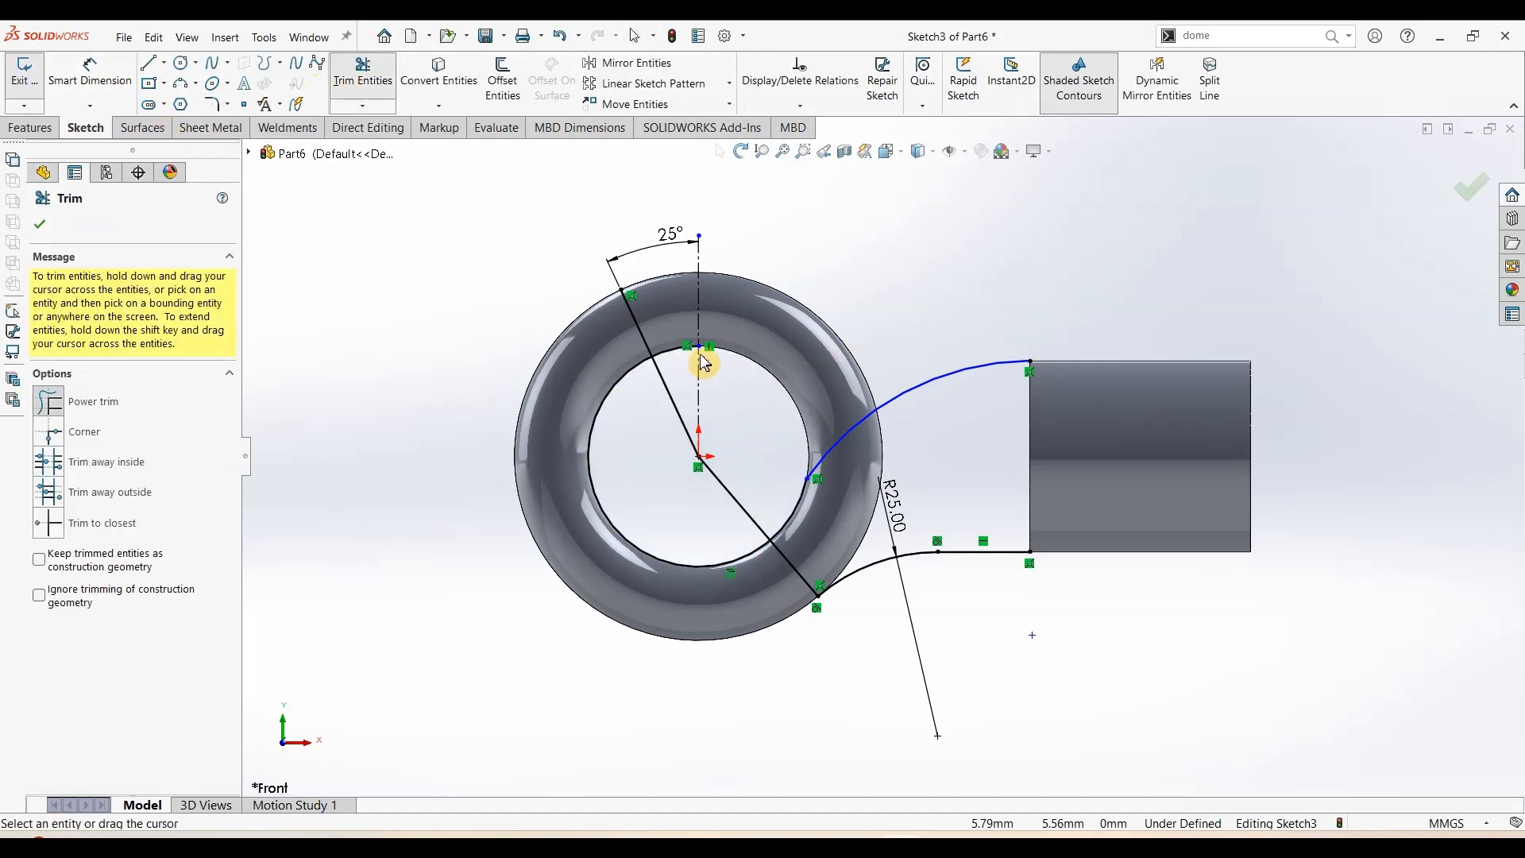
{"action": "mouse_move", "coordinate": [673, 319]}
{"action": "left_mouse_down"}
{"action": "mouse_move", "coordinate": [691, 360]}
{"action": "mouse_move", "coordinate": [562, 432]}
{"action": "mouse_move", "coordinate": [772, 553]}
{"action": "left_mouse_up"}
{"action": "key", "text": "Escape"}
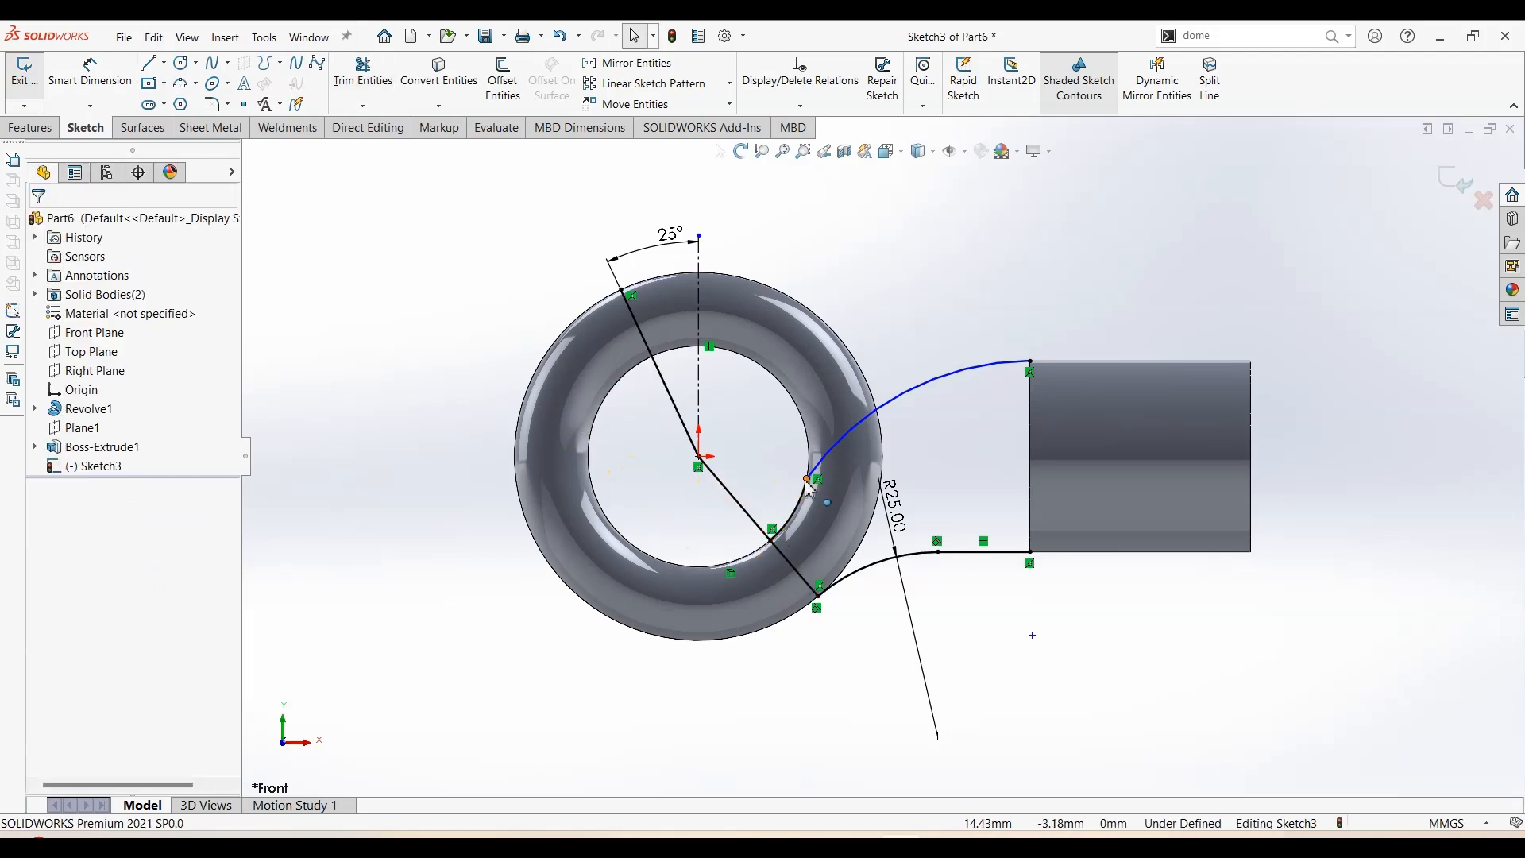
Make the upper arc tangent to the short inner-edge arc
{"action": "left_click", "coordinate": [805, 479]}
{"action": "left_click", "coordinate": [851, 411]}
{"action": "left_click", "coordinate": [962, 240]}
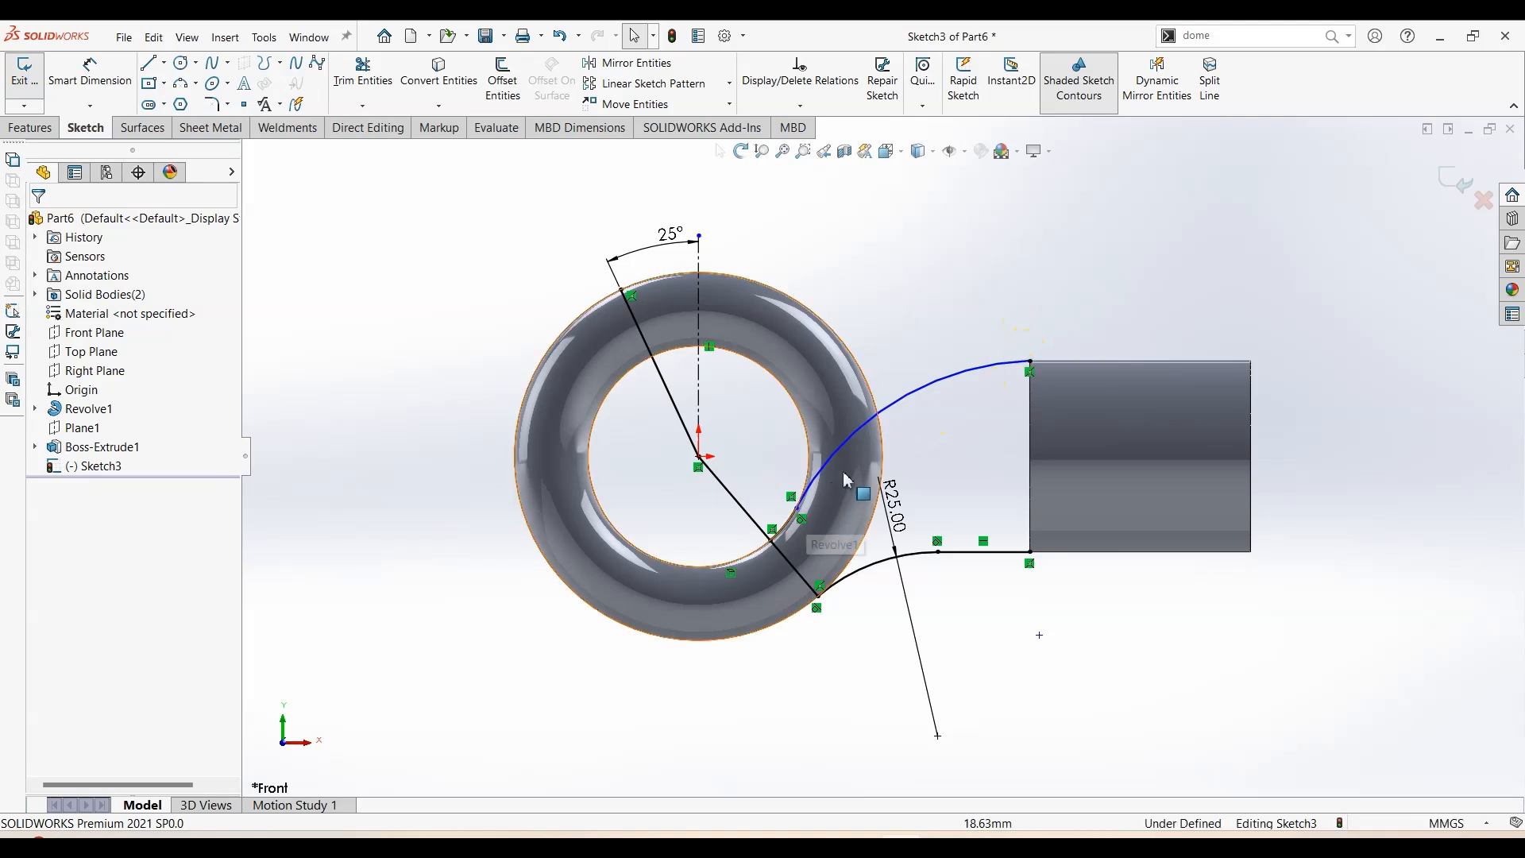
Try reshaping the upper arc by moving its endpoints
{"action": "left_click_drag", "start_coordinate": [1030, 363], "coordinate": [946, 442]}
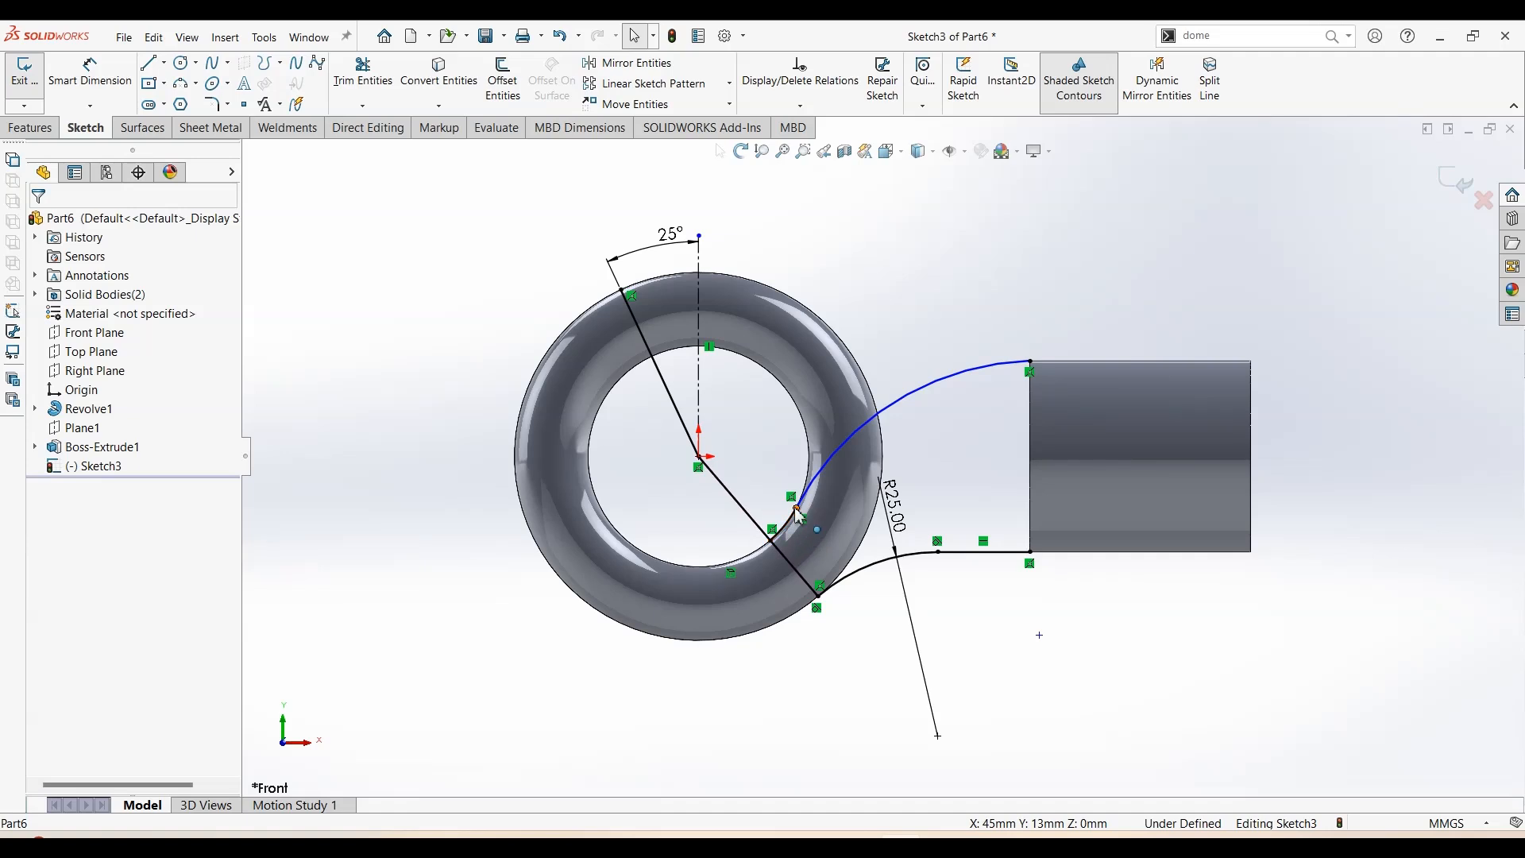
{"action": "mouse_move", "coordinate": [798, 515]}
{"action": "left_mouse_down"}
{"action": "mouse_move", "coordinate": [825, 424]}
{"action": "mouse_move", "coordinate": [801, 515]}
{"action": "mouse_move", "coordinate": [822, 526]}
{"action": "mouse_move", "coordinate": [841, 491]}
{"action": "mouse_move", "coordinate": [829, 500]}
{"action": "left_mouse_up"}
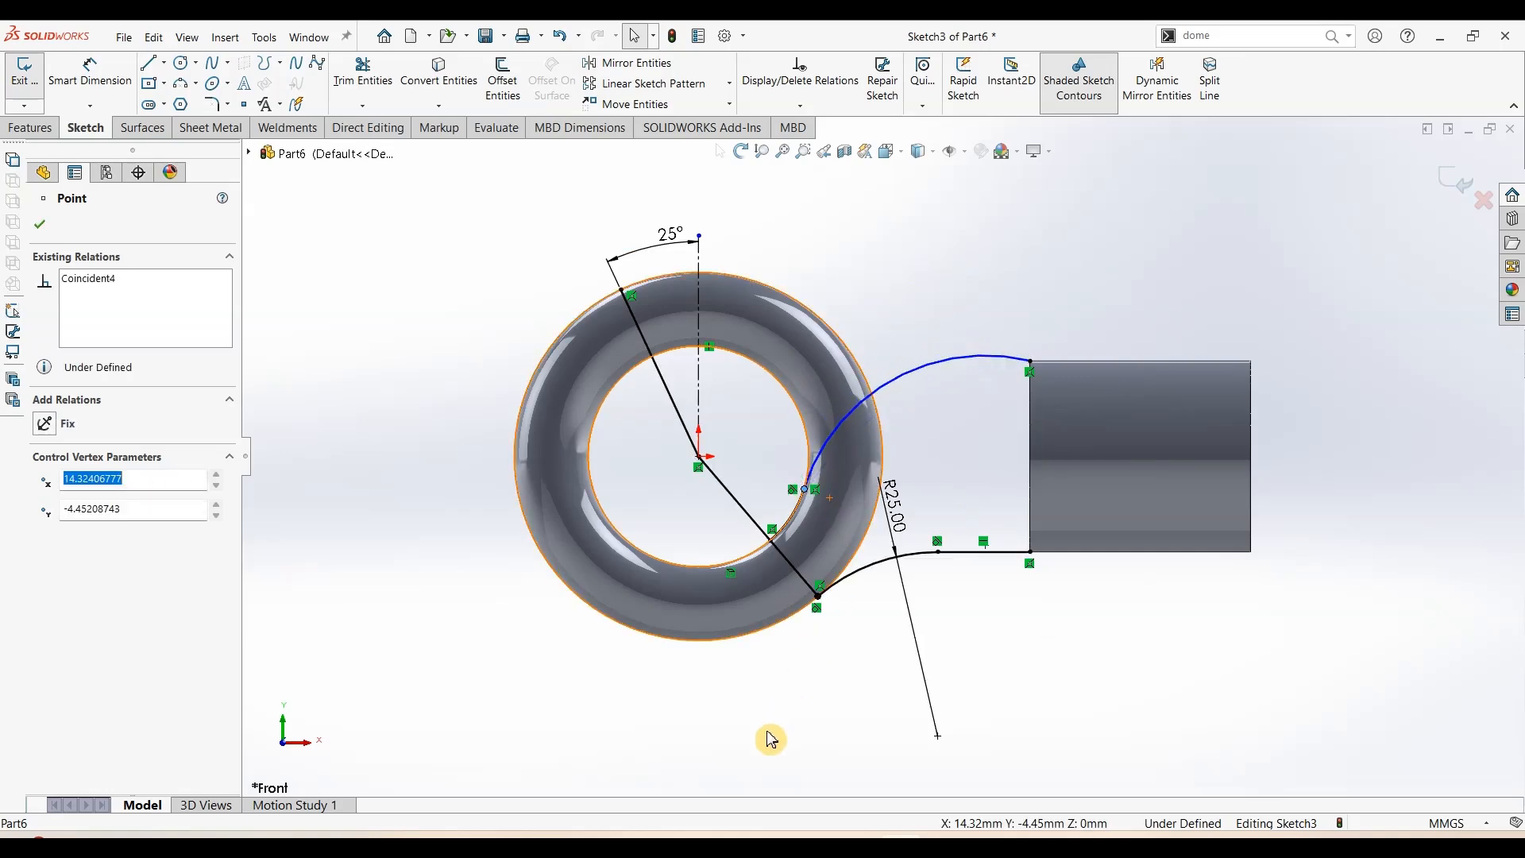
{"action": "left_click", "coordinate": [765, 732]}
Make the upper arc tangent to the cylinder's upper edge, following the neck shape in the PDF drawing, and exit the sketch
{"action": "left_click", "coordinate": [701, 843]}
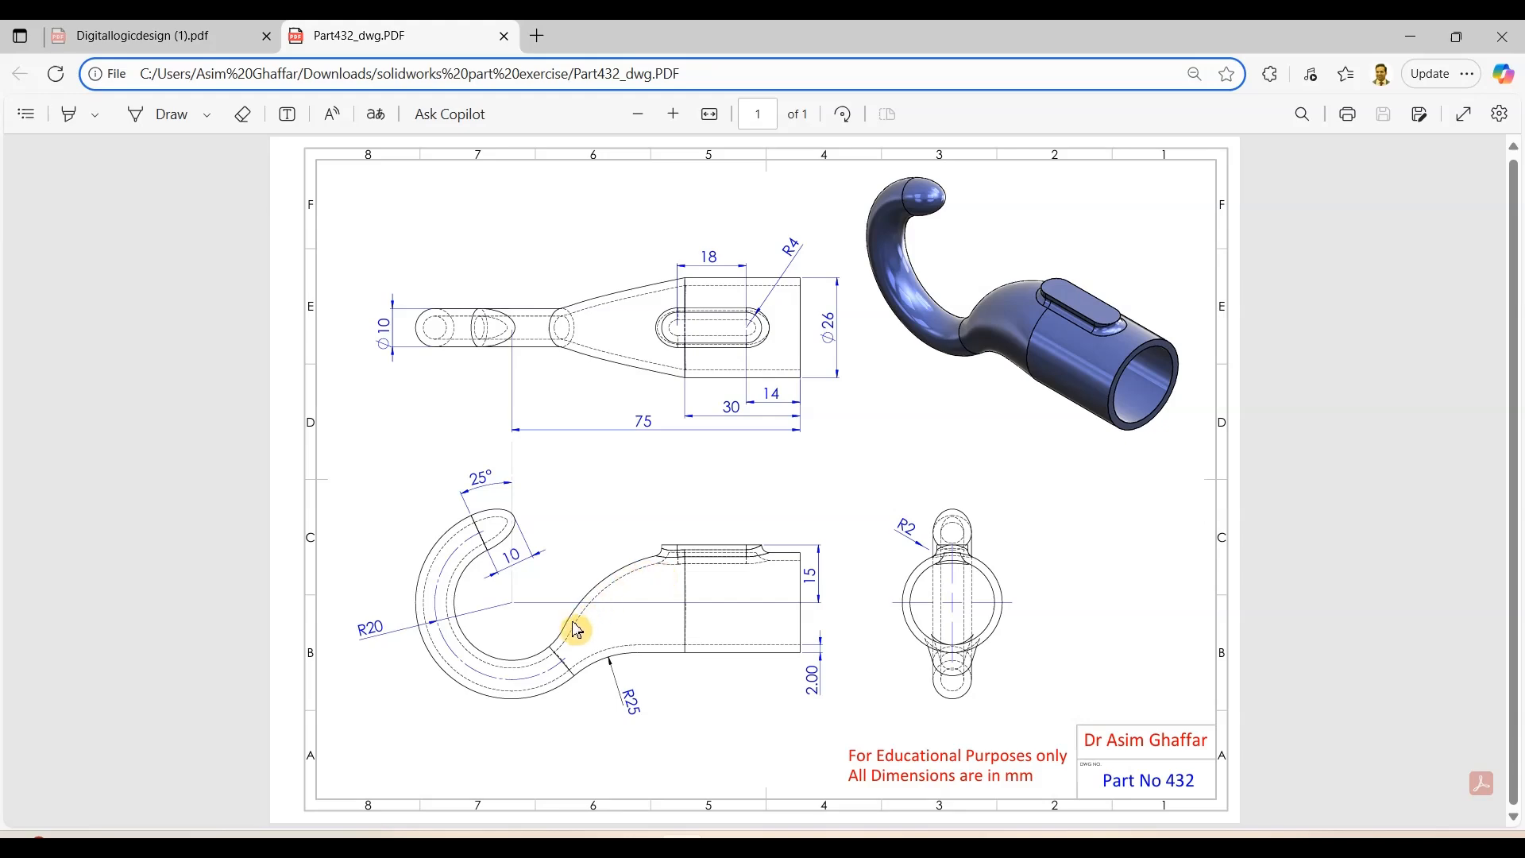
{"action": "left_click", "coordinate": [1410, 37]}
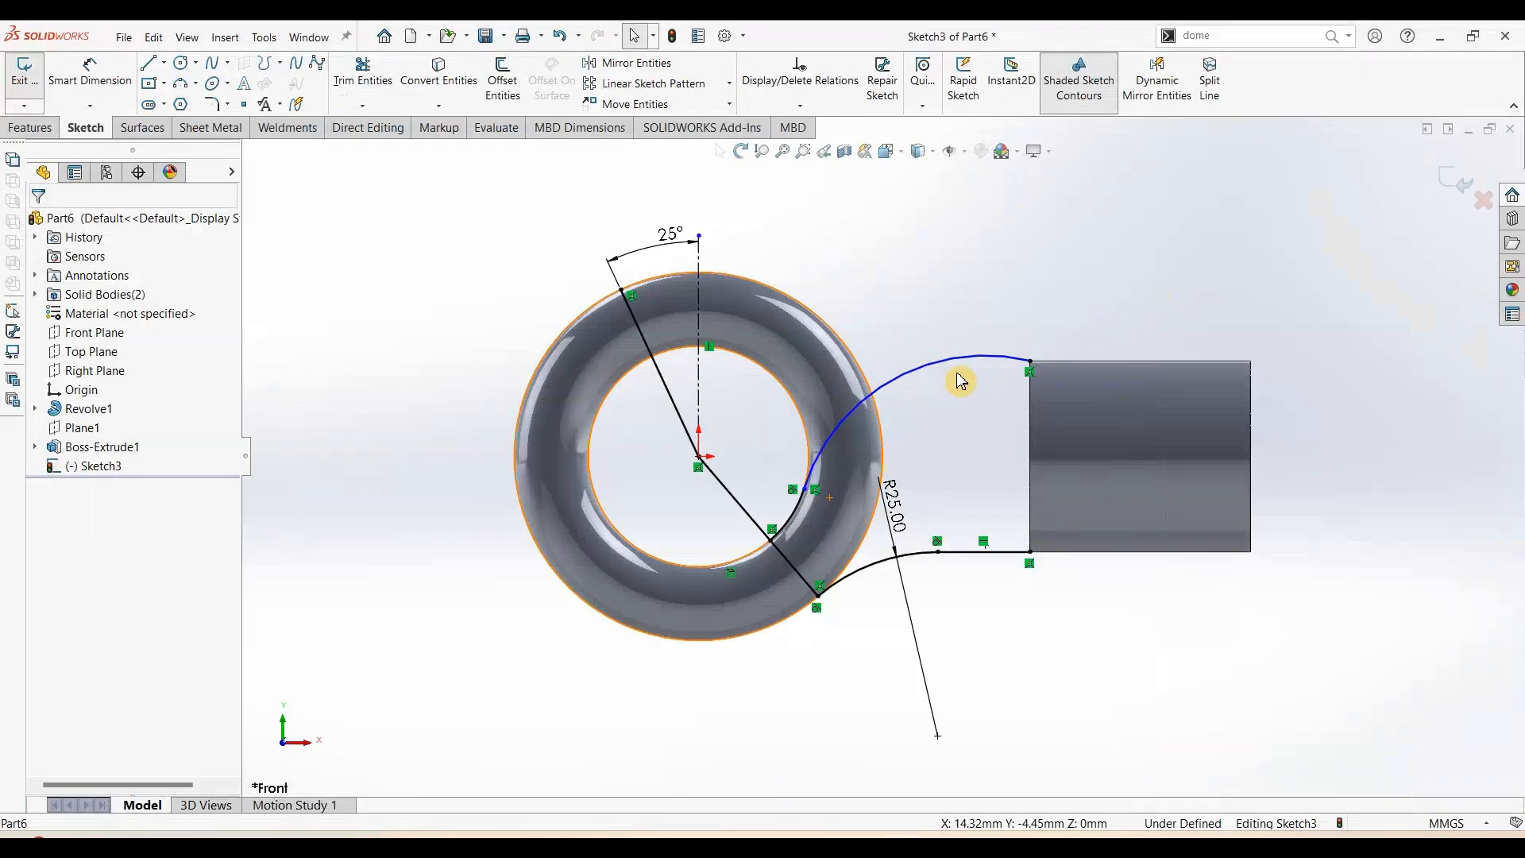
{"action": "left_click", "coordinate": [1036, 370]}
{"action": "left_click", "coordinate": [1083, 317]}
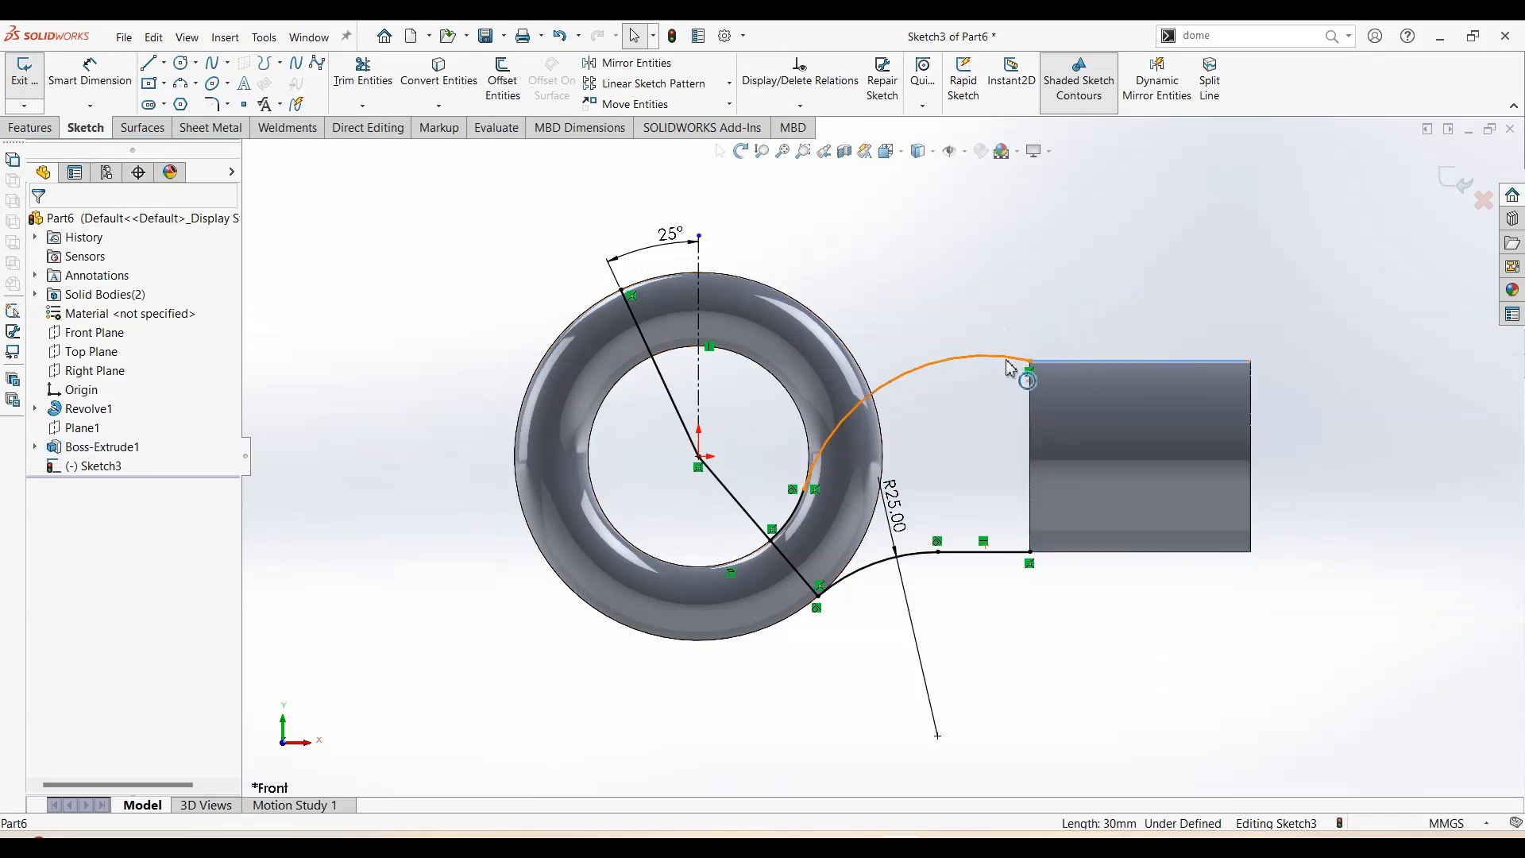
{"action": "left_click", "coordinate": [1009, 367]}
{"action": "left_click", "coordinate": [1041, 362], "text": "ctrl"}
{"action": "left_click", "coordinate": [1052, 288]}
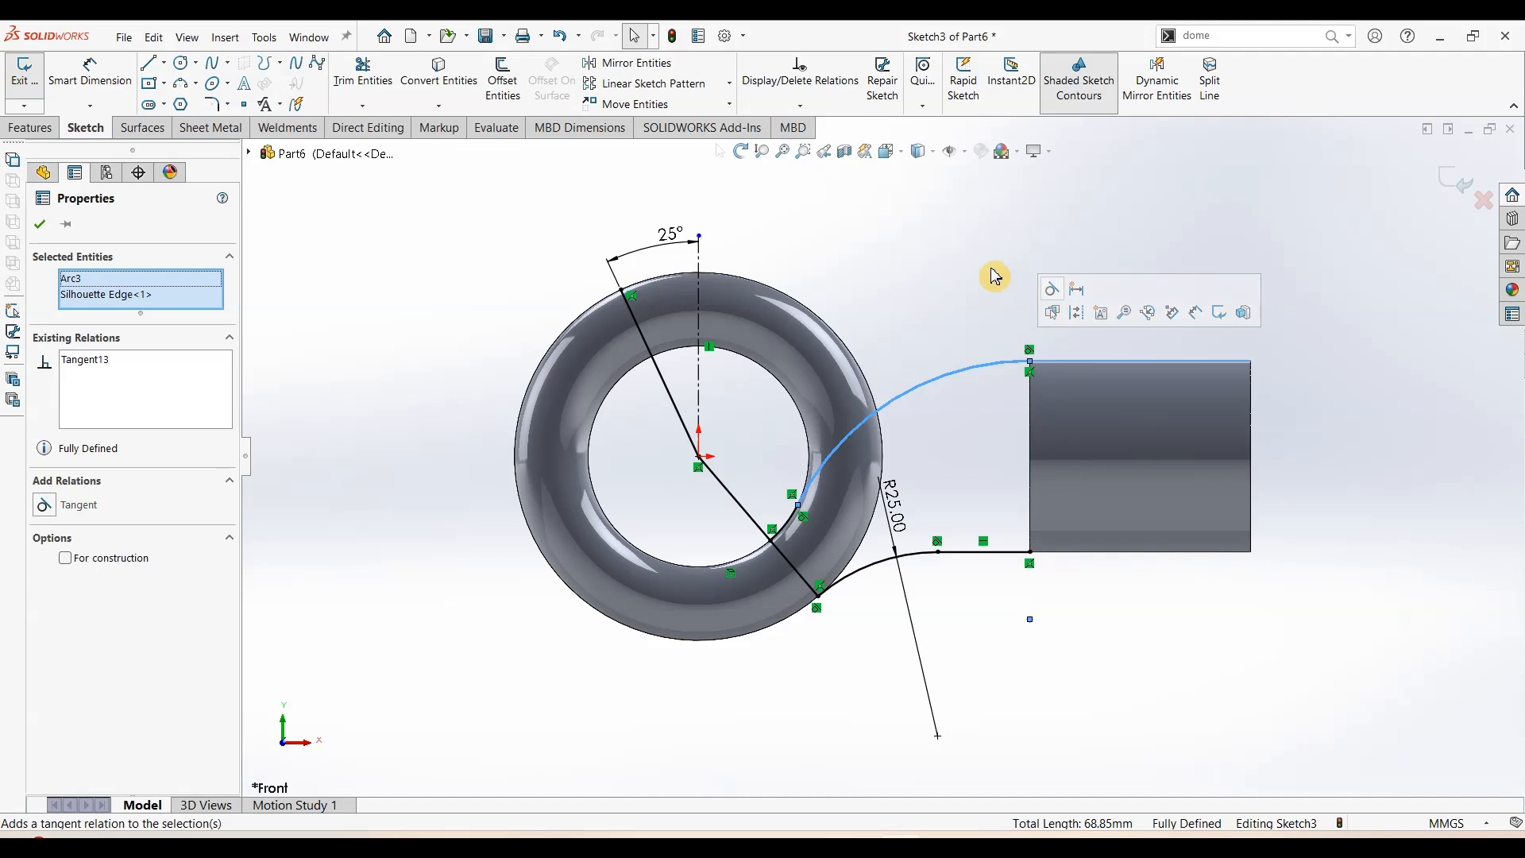
{"action": "left_click", "coordinate": [995, 277]}
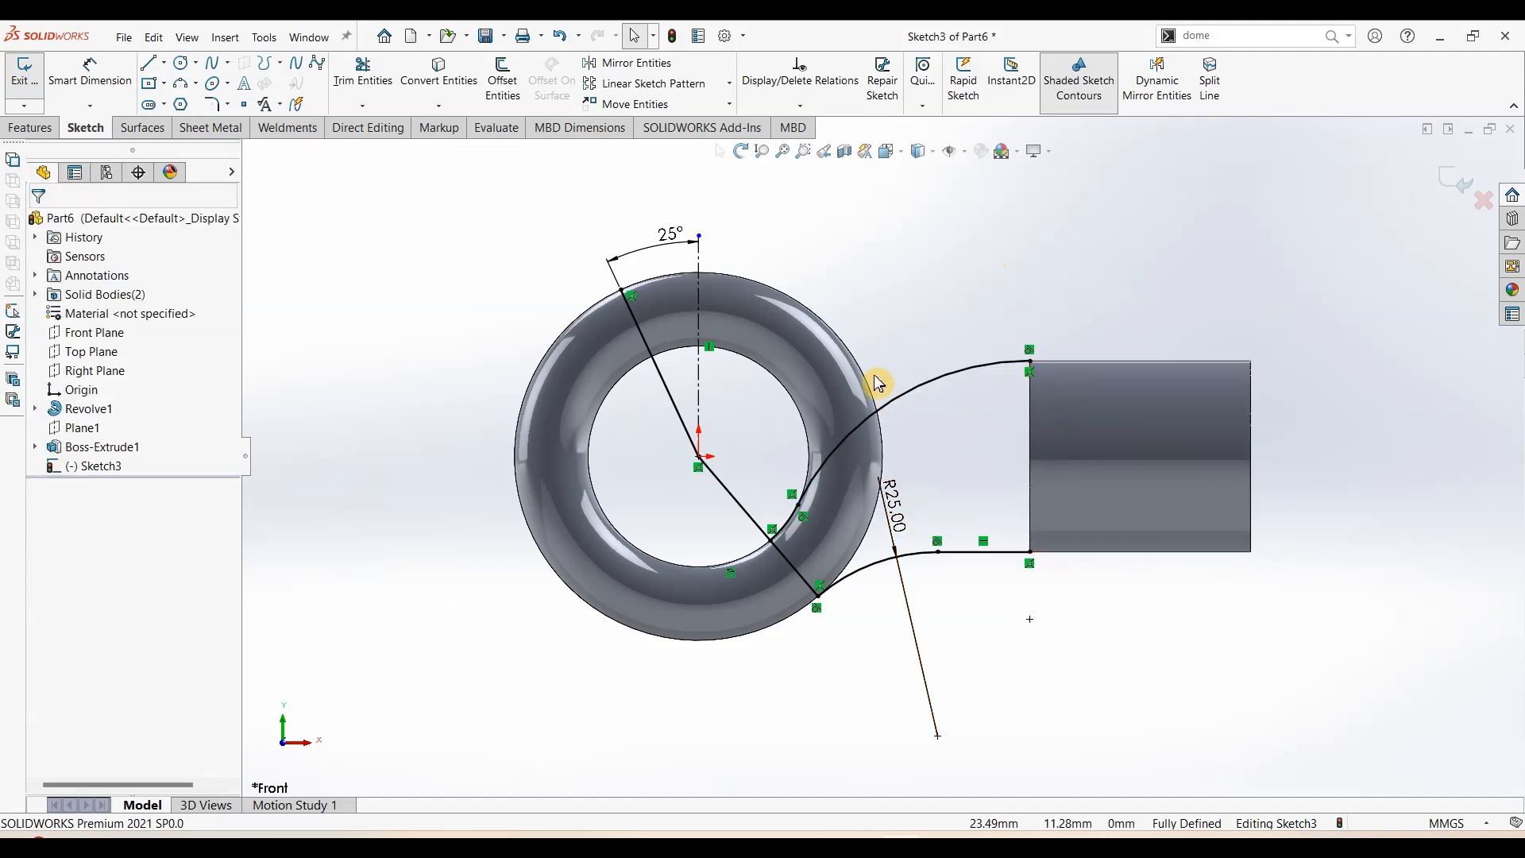
{"action": "left_click", "coordinate": [1451, 191]}
{"action": "left_click", "coordinate": [1007, 291]}
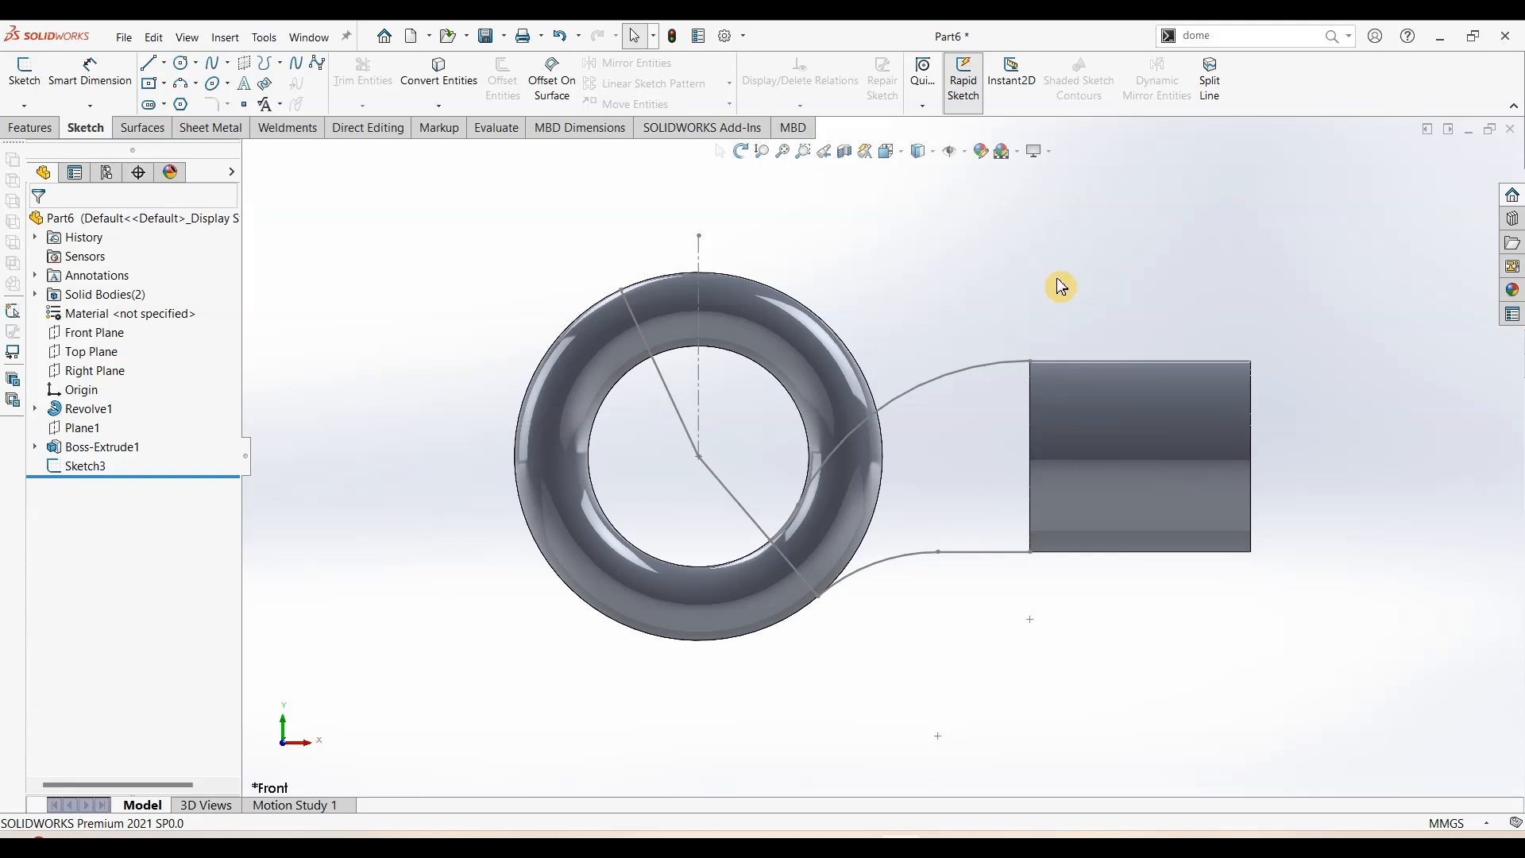
Split all bodies with the neck sketch and consume the ring's upper segment and the short segment facing the cylinder
{"action": "mouse_move", "coordinate": [1058, 286]}
{"action": "middle_mouse_down"}
{"action": "mouse_move", "coordinate": [1062, 402]}
{"action": "mouse_move", "coordinate": [1015, 470]}
{"action": "middle_mouse_up"}
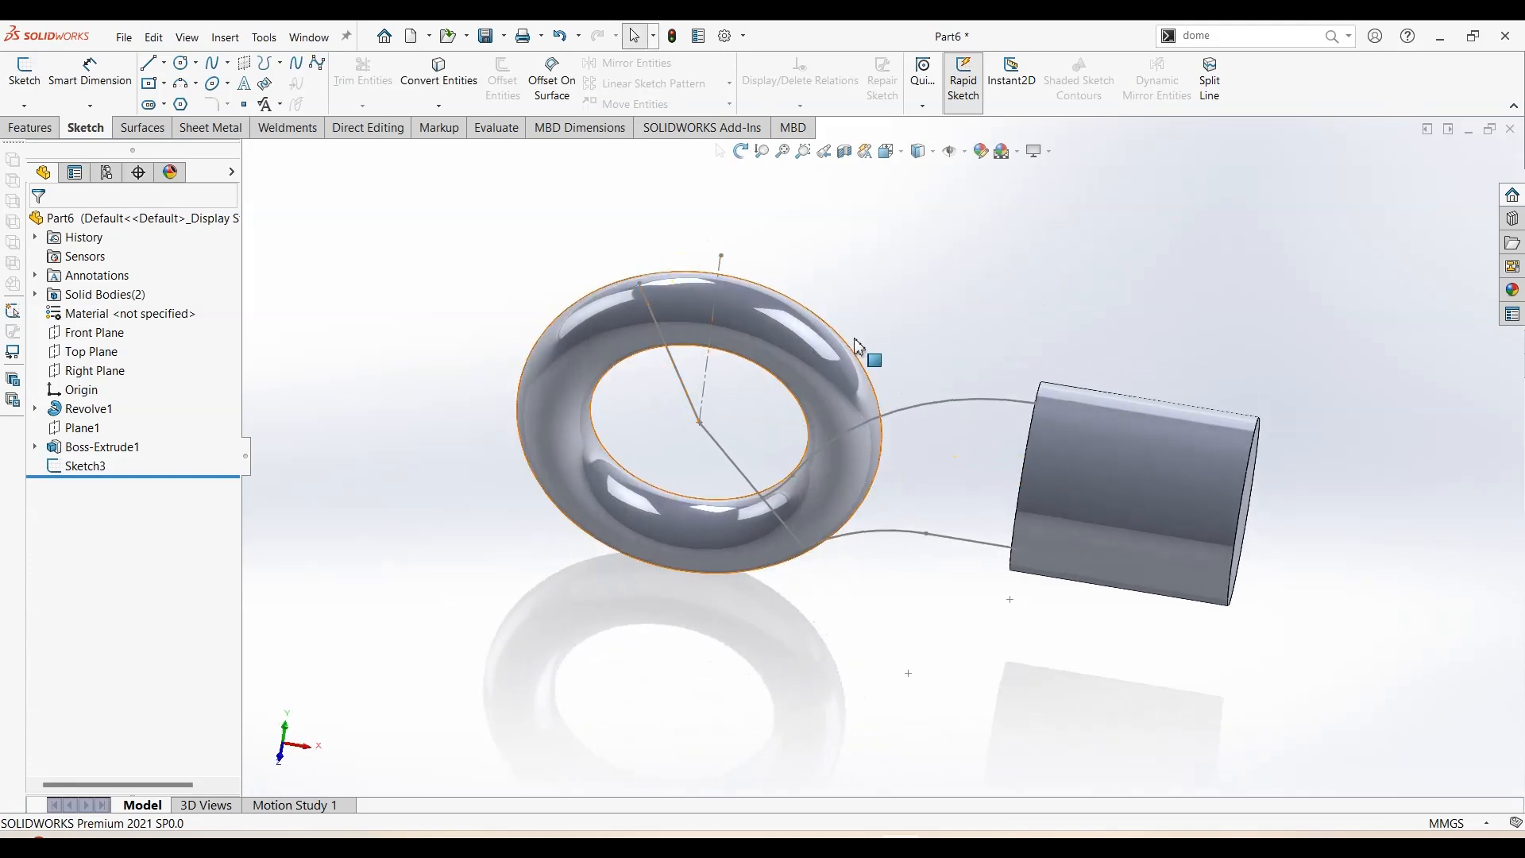
{"action": "mouse_move", "coordinate": [856, 348]}
{"action": "middle_mouse_down"}
{"action": "mouse_move", "coordinate": [908, 326]}
{"action": "mouse_move", "coordinate": [920, 242]}
{"action": "middle_mouse_up"}
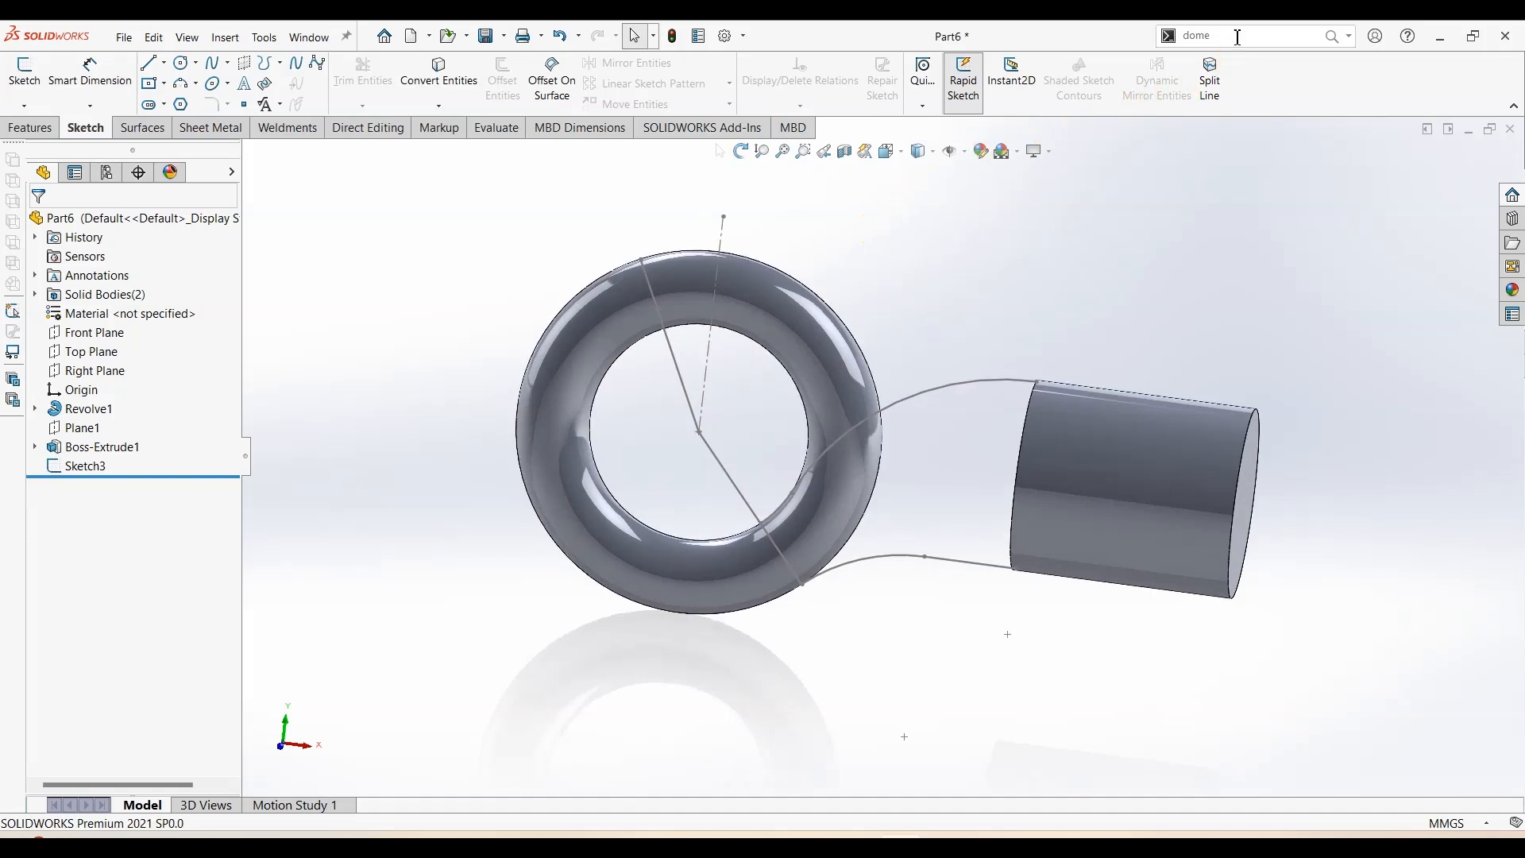
{"action": "type", "text": "spli"}
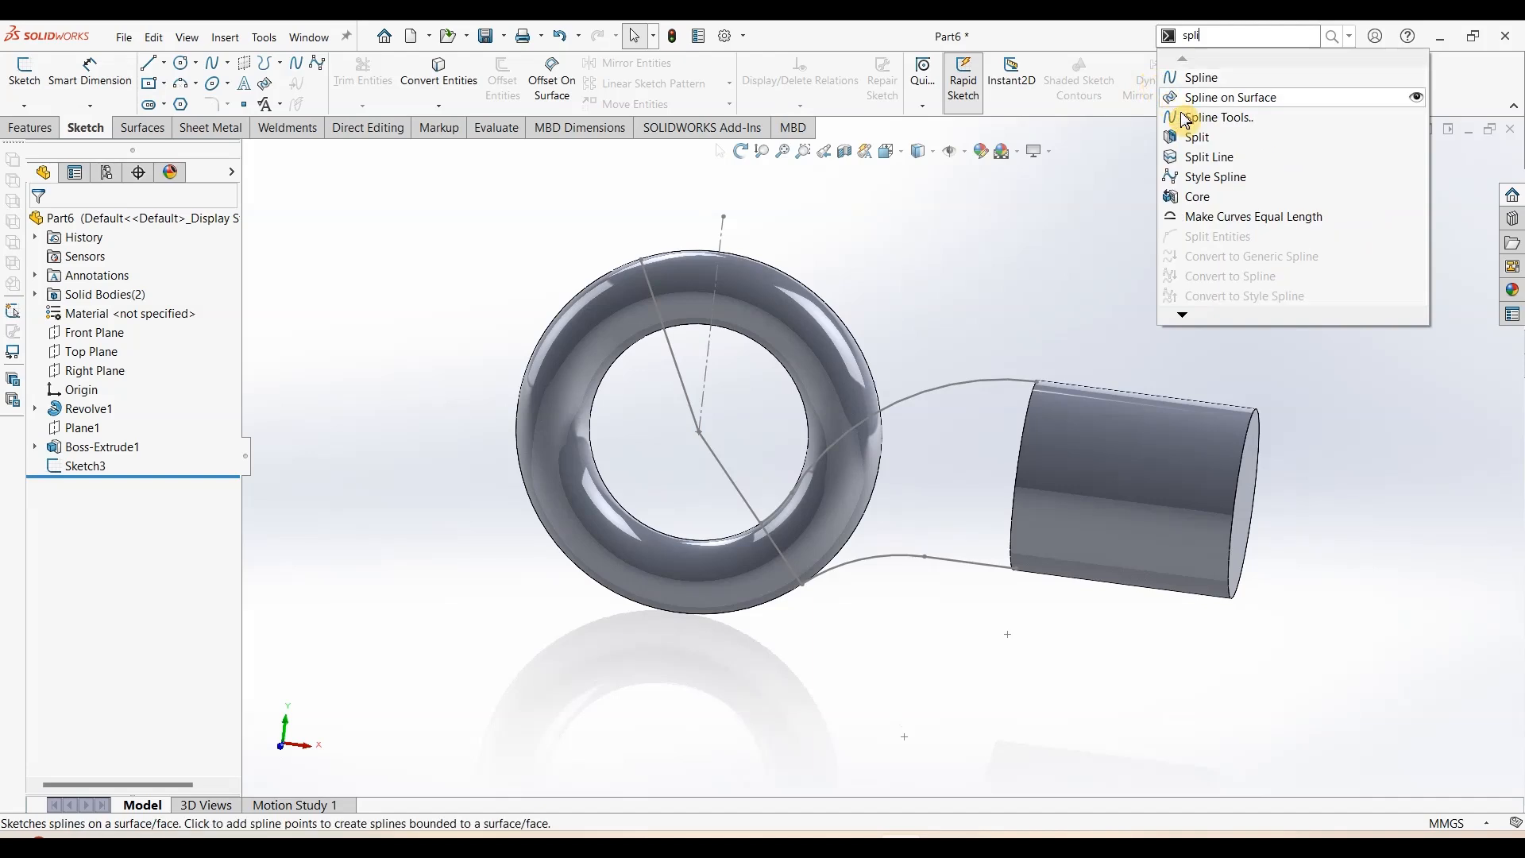
{"action": "left_click", "coordinate": [1196, 138]}
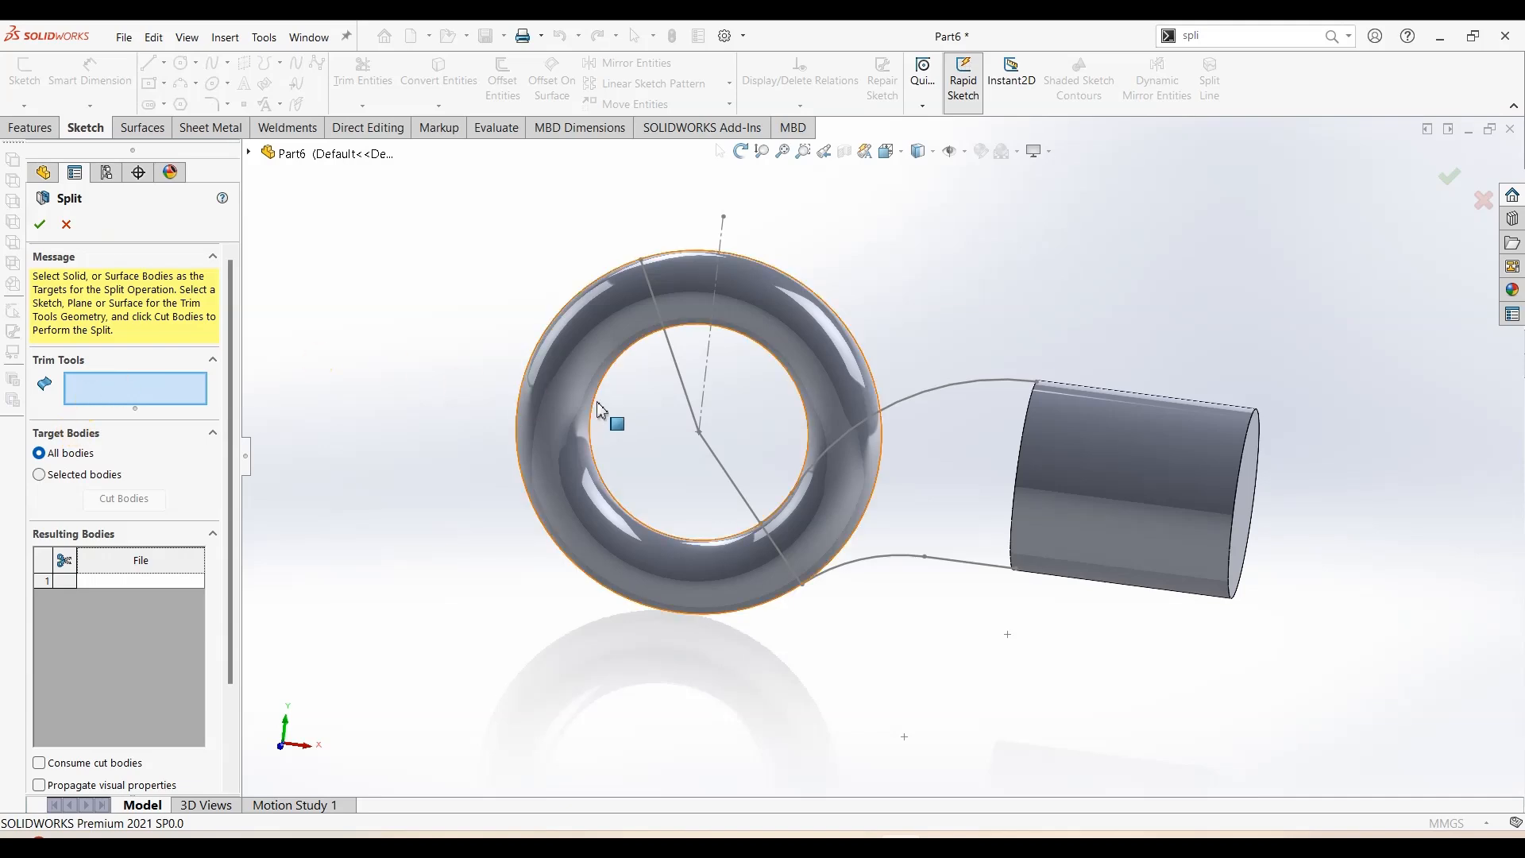
{"action": "left_click", "coordinate": [683, 381]}
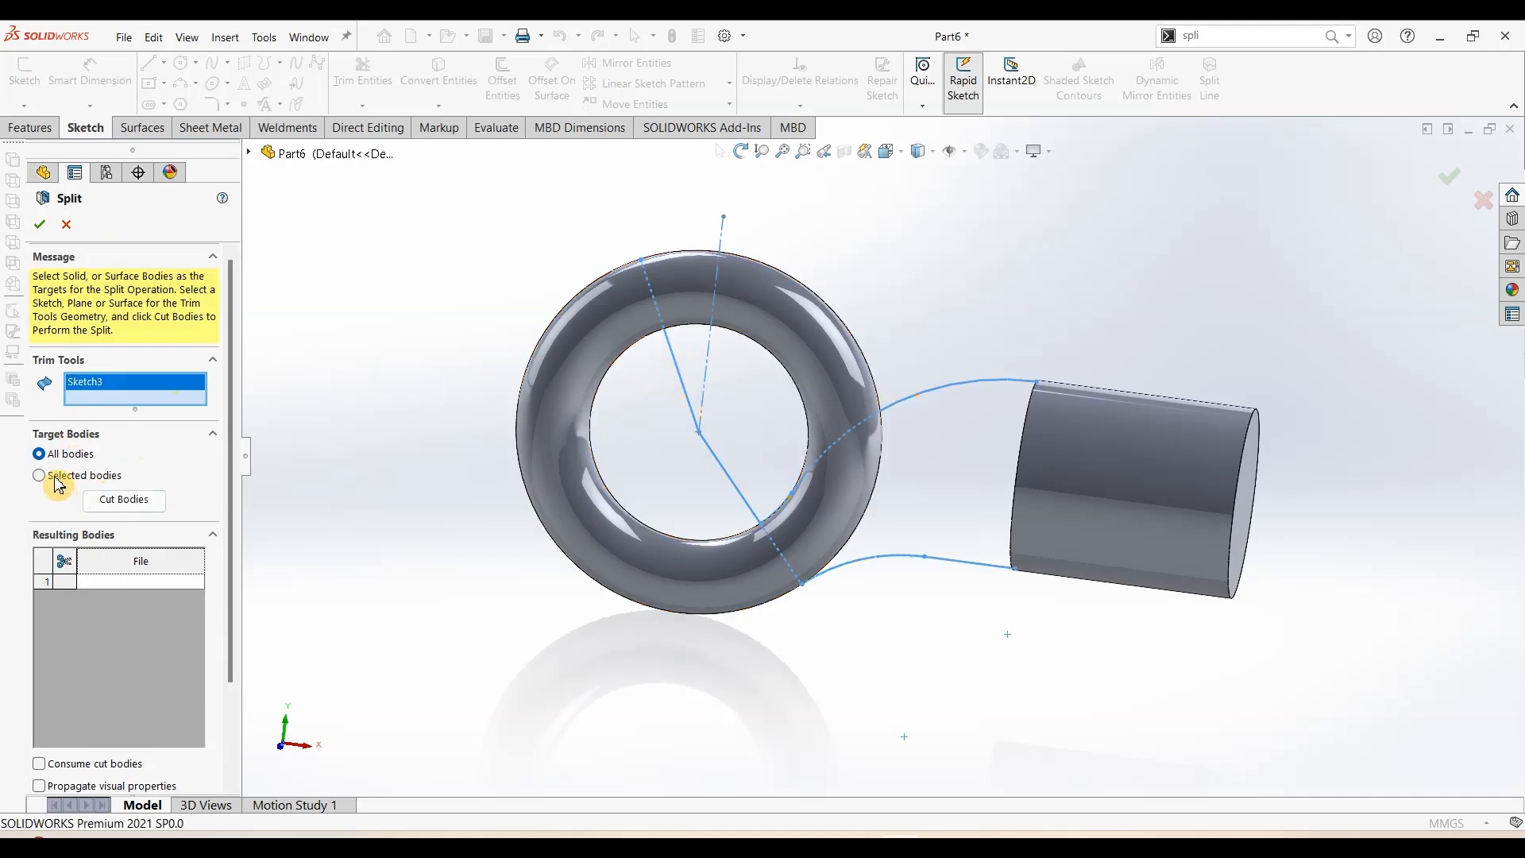
{"action": "left_click", "coordinate": [109, 498]}
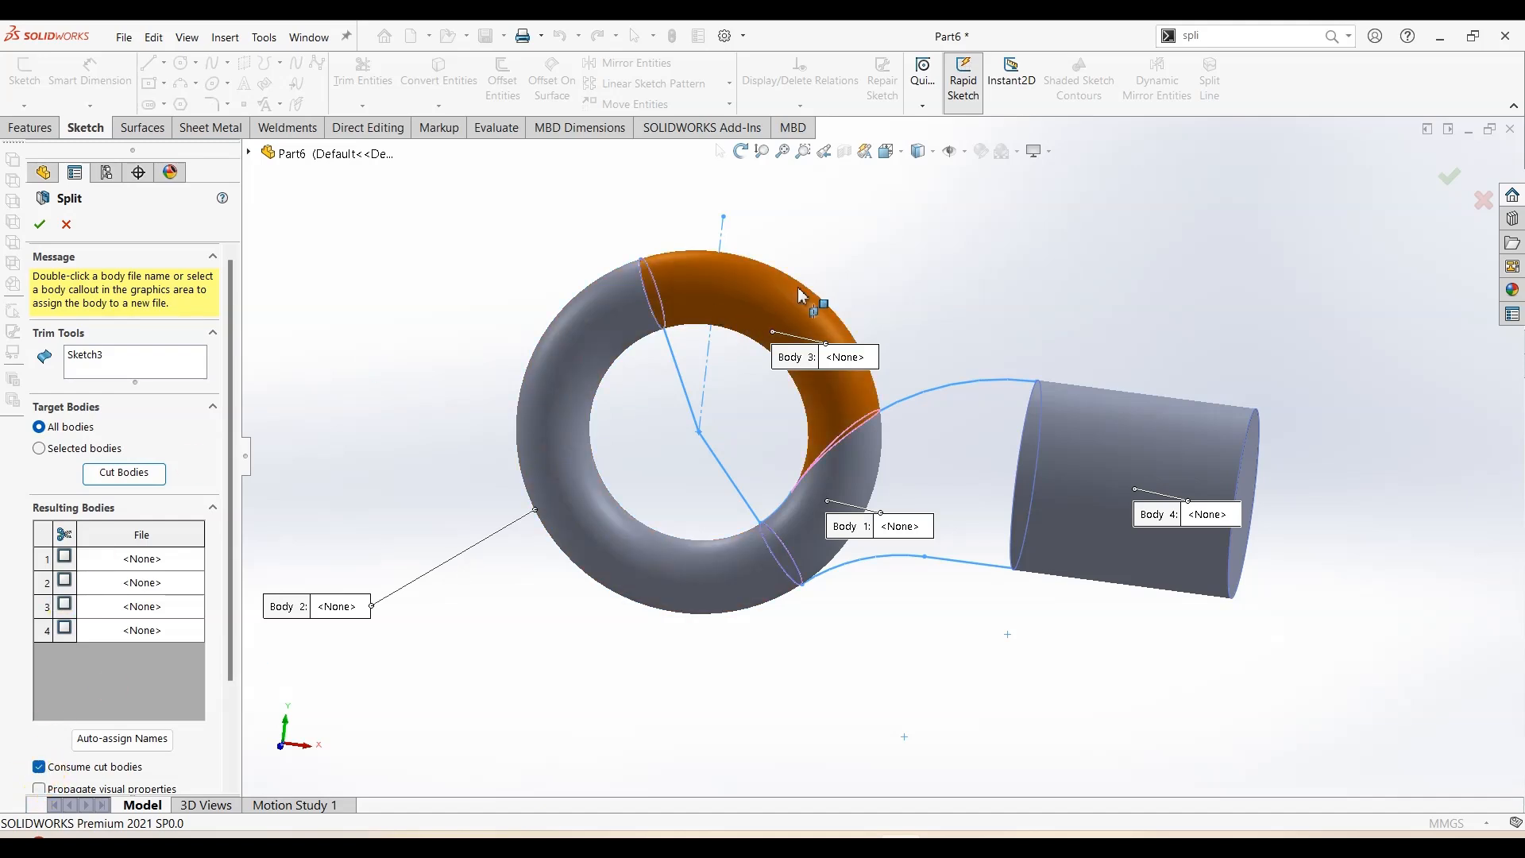
{"action": "left_click", "coordinate": [769, 298]}
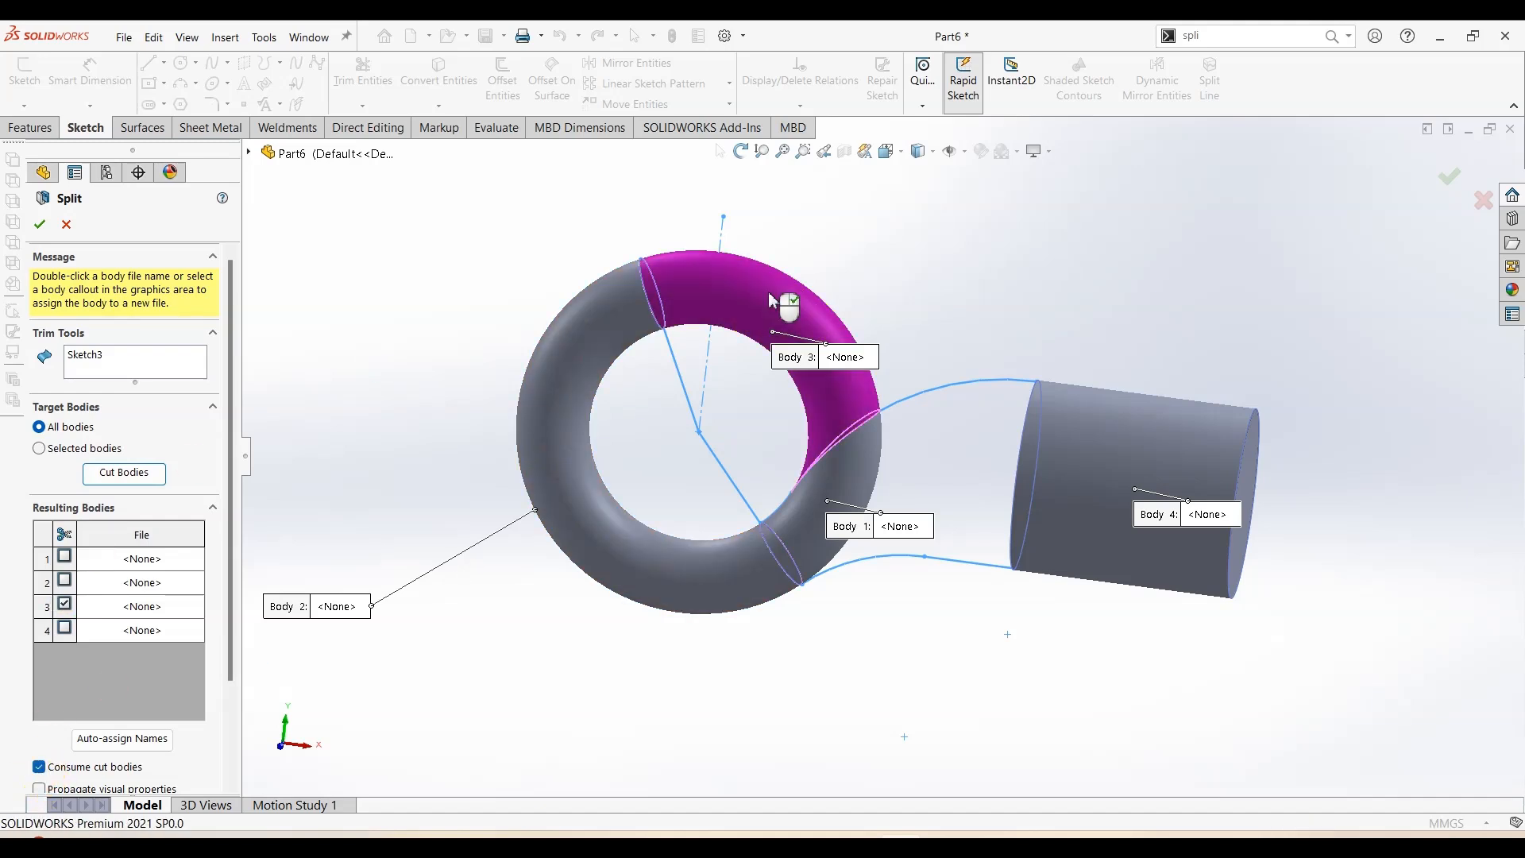
{"action": "left_click", "coordinate": [883, 479]}
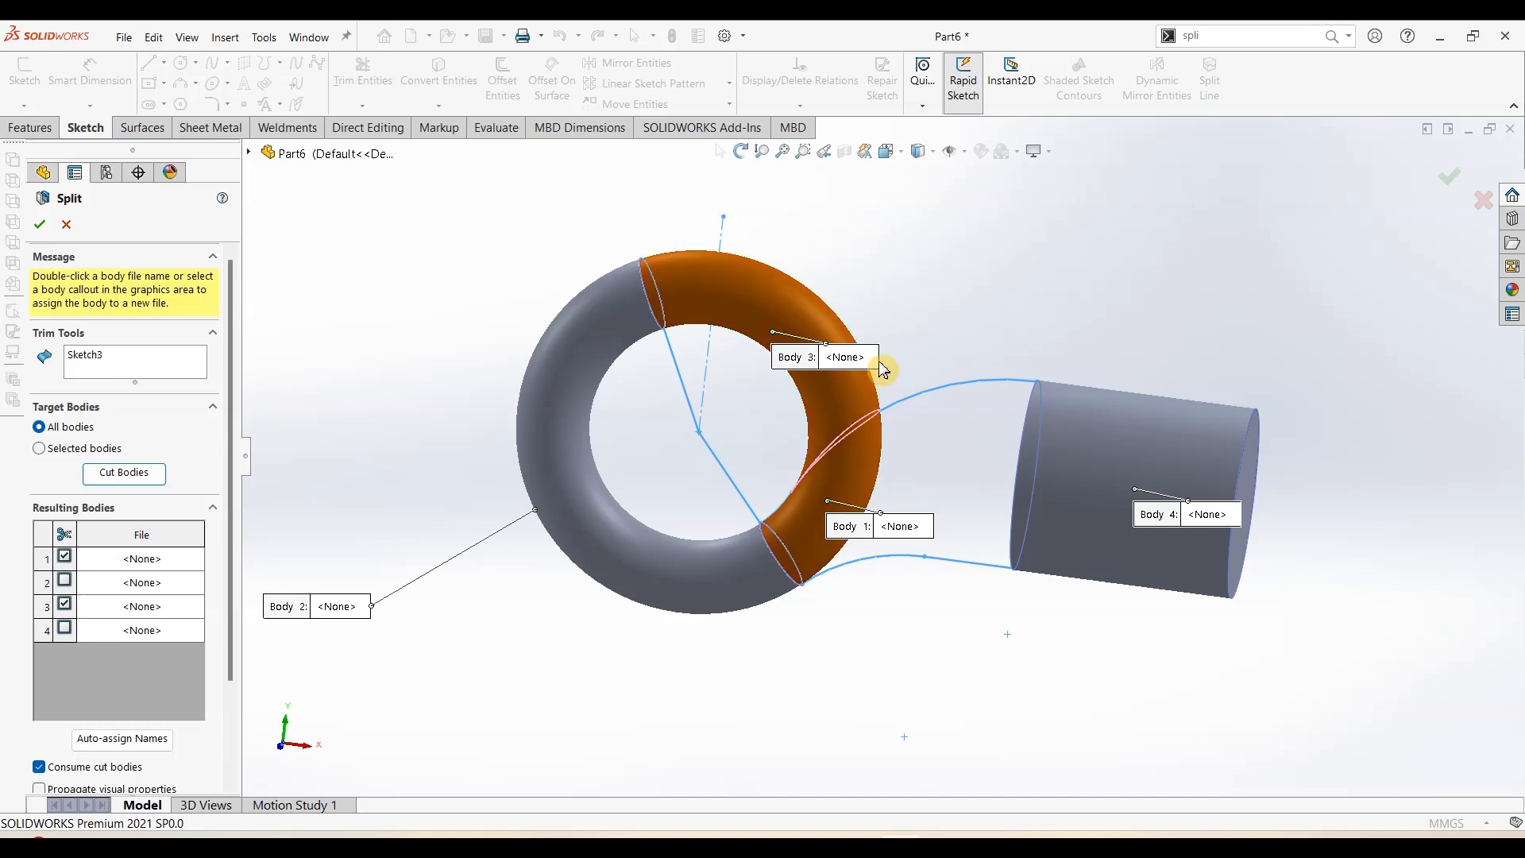
{"action": "left_click", "coordinate": [39, 226]}
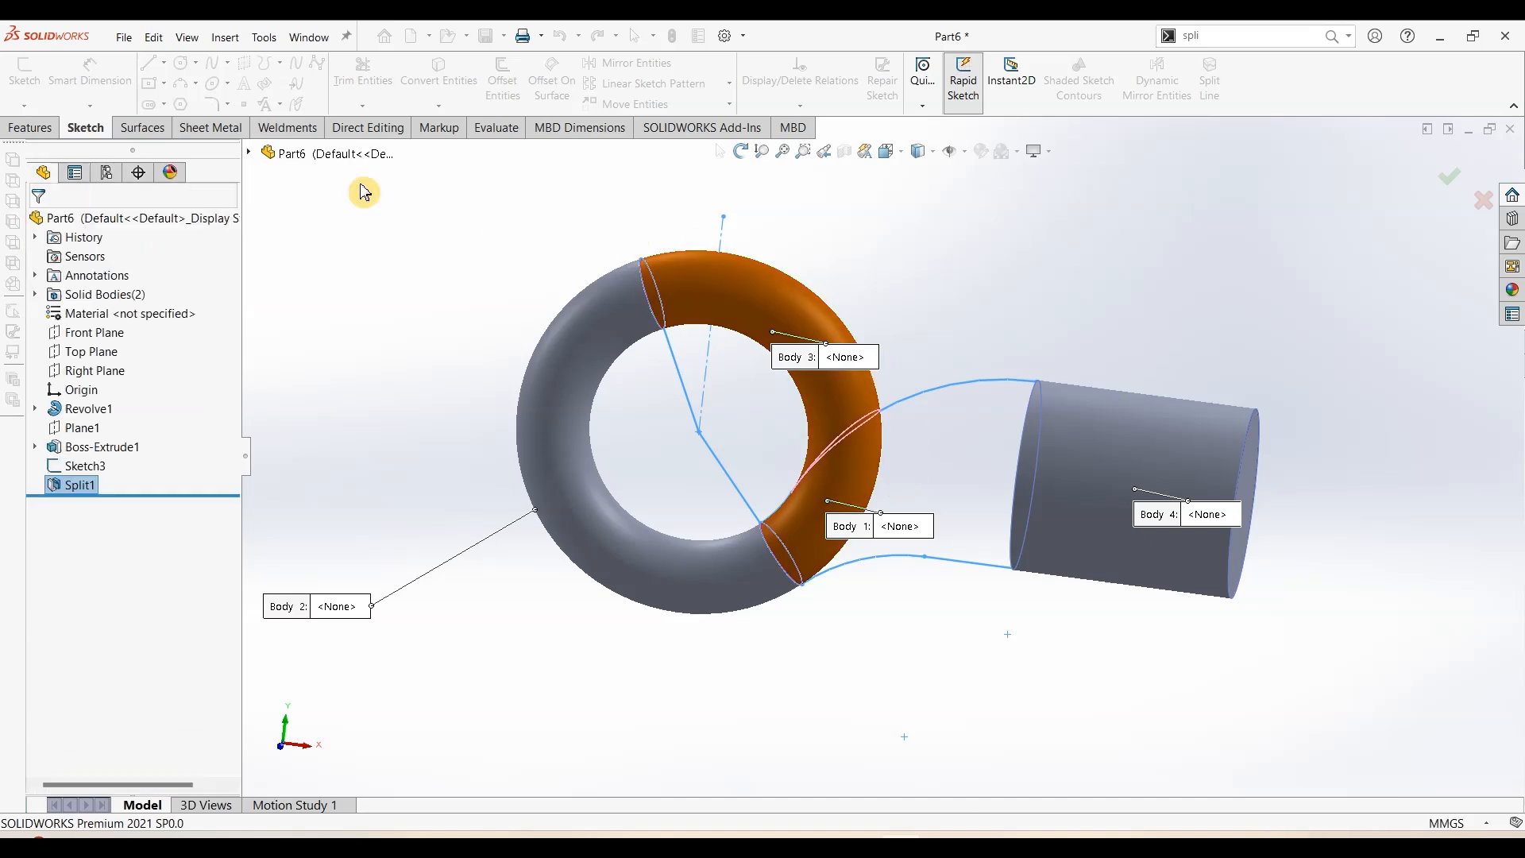
Start a loft using the cylinder's hook-side circular edge and the circular edge of the hook's lower cut end as profiles
{"action": "mouse_move", "coordinate": [908, 305]}
{"action": "middle_mouse_down"}
{"action": "mouse_move", "coordinate": [786, 436]}
{"action": "mouse_move", "coordinate": [896, 371]}
{"action": "mouse_move", "coordinate": [888, 302]}
{"action": "mouse_move", "coordinate": [913, 263]}
{"action": "mouse_move", "coordinate": [920, 293]}
{"action": "middle_mouse_up"}
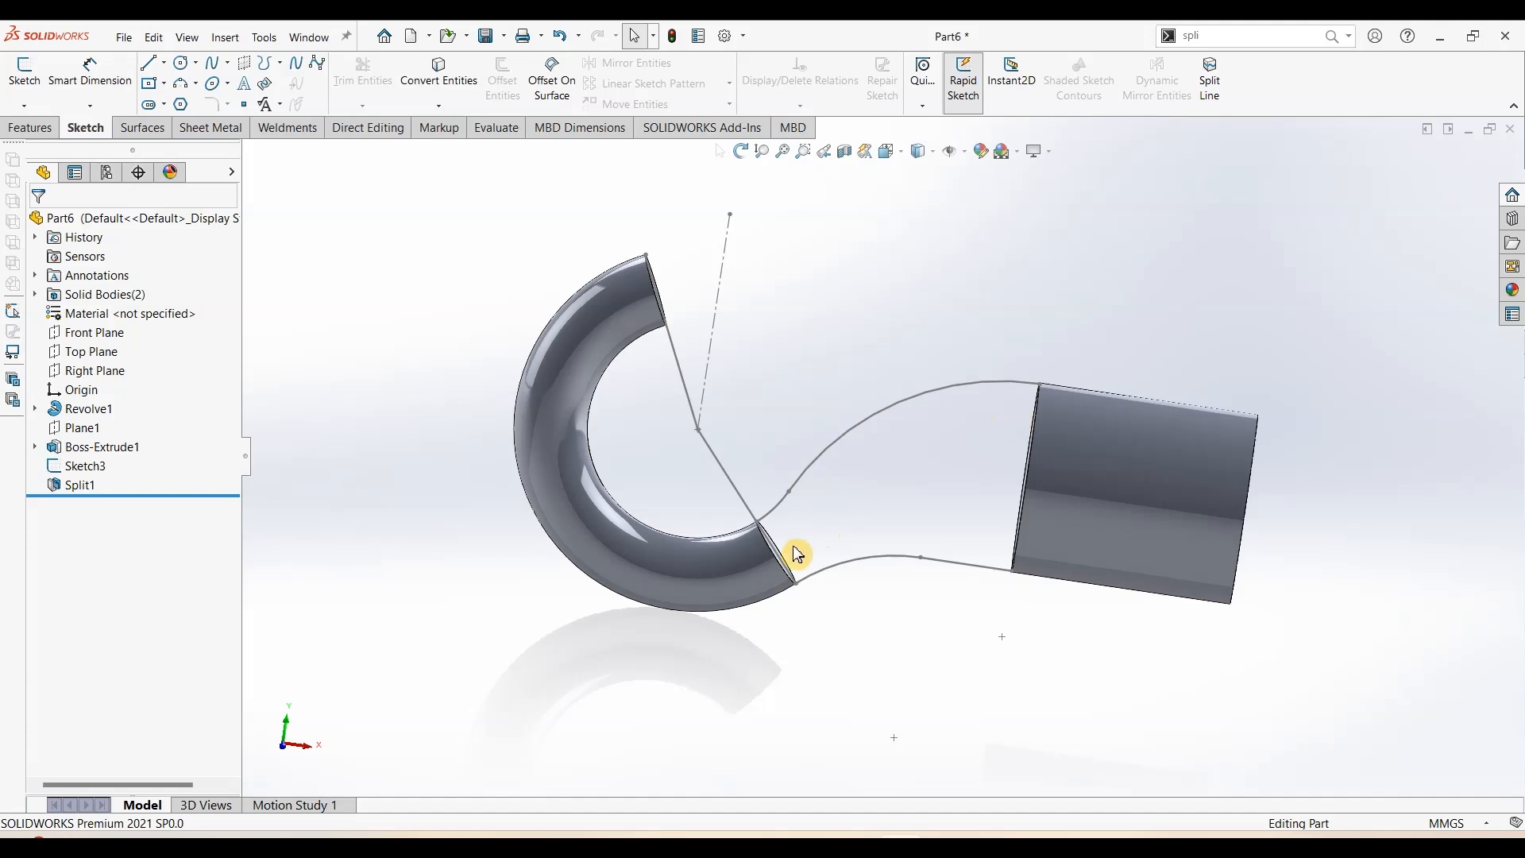
{"action": "left_click", "coordinate": [32, 128]}
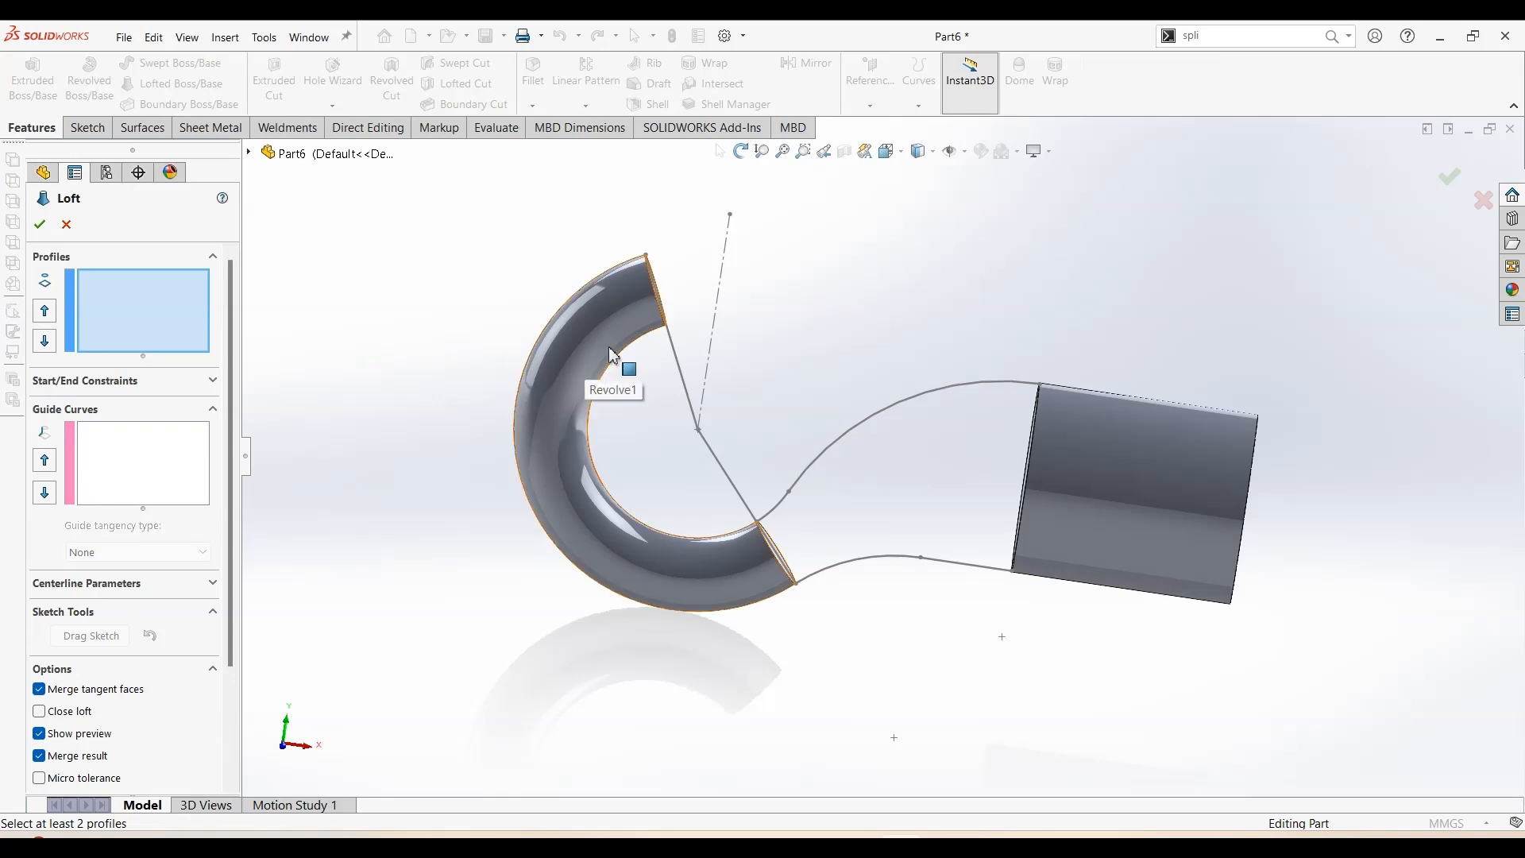
{"action": "middle_click_drag", "start_coordinate": [845, 344], "coordinate": [882, 373]}
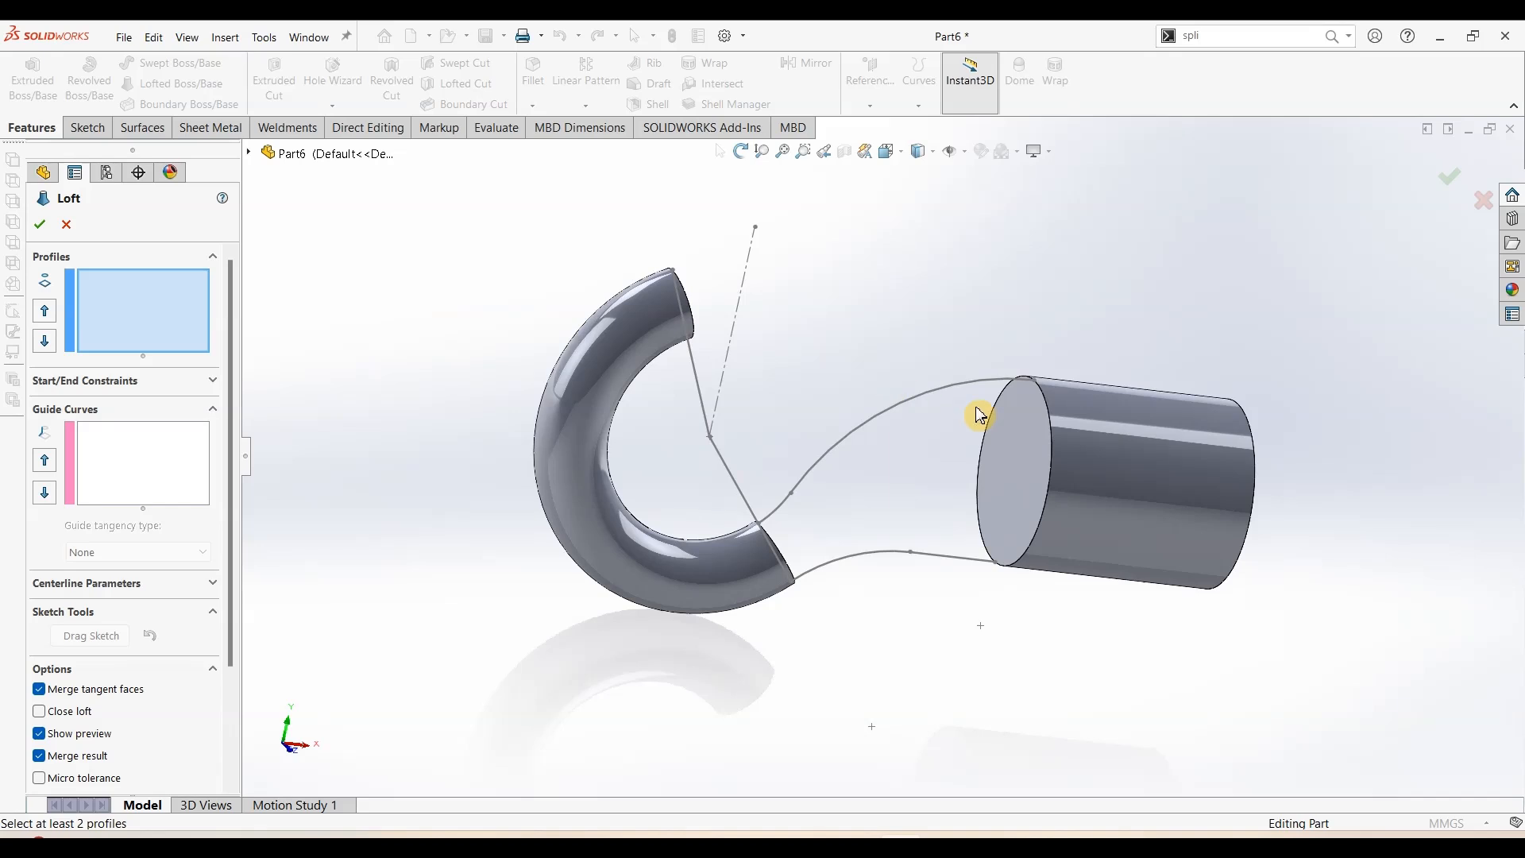
{"action": "left_click", "coordinate": [1054, 435]}
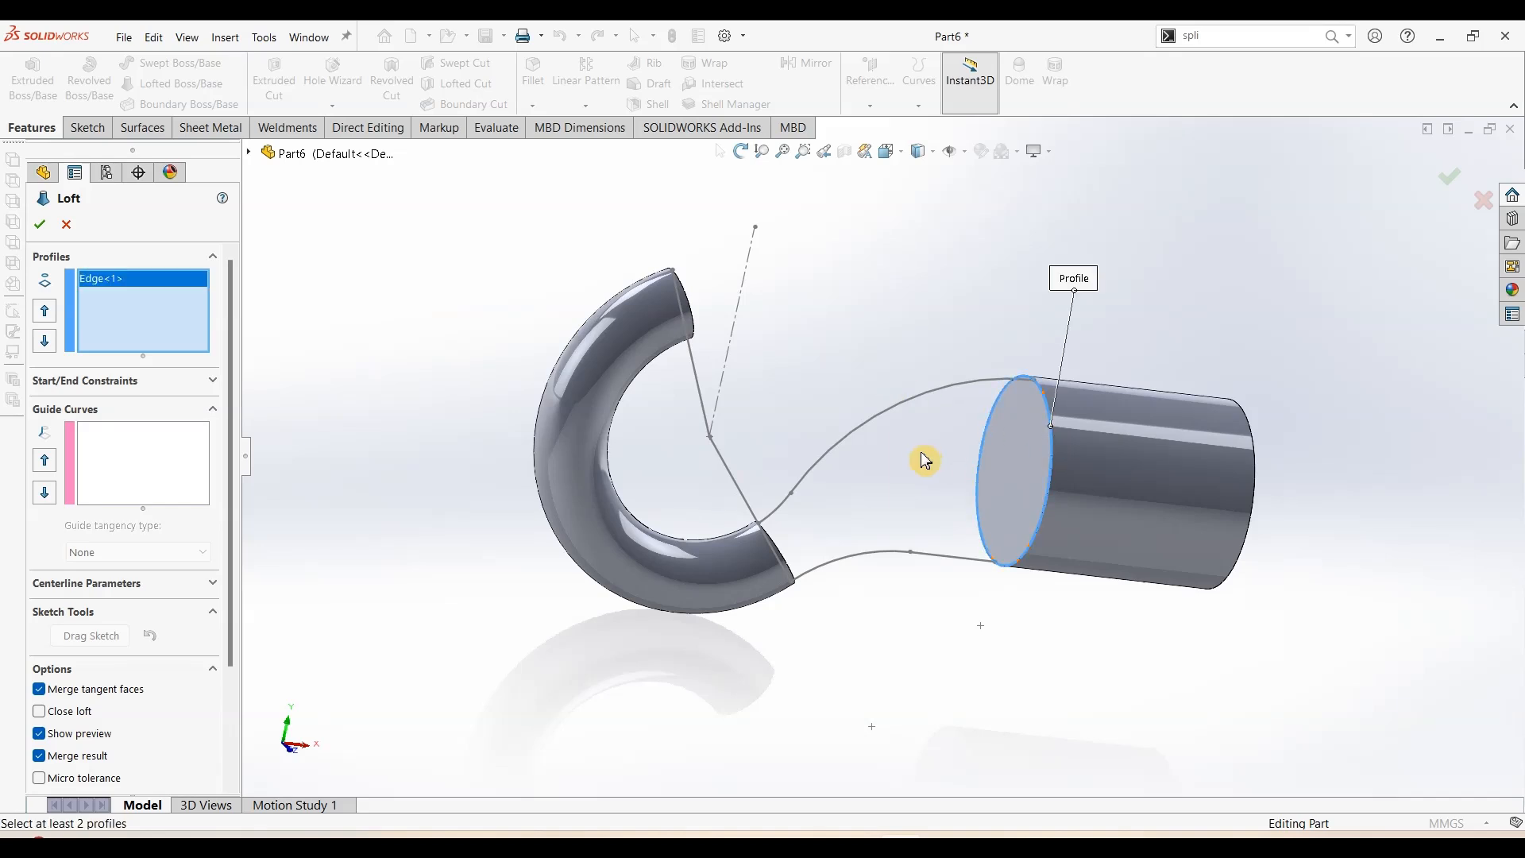
{"action": "middle_click_drag", "start_coordinate": [919, 453], "coordinate": [834, 476]}
{"action": "left_click", "coordinate": [776, 546]}
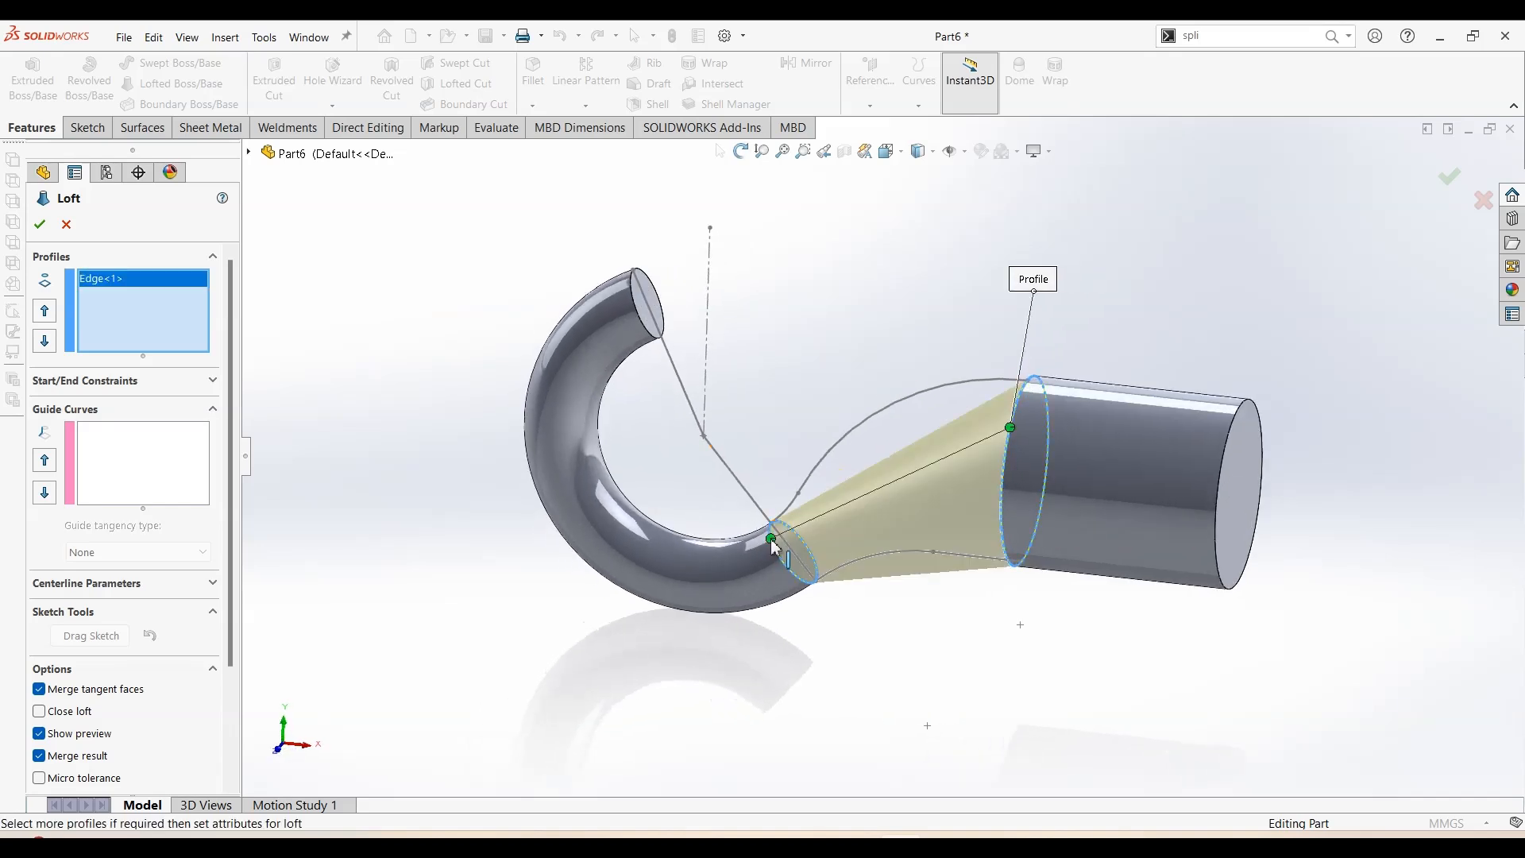
Add the upper and lower neck curves as open-loop guide curves and complete the loft joining the hook to the cylinder
{"action": "left_click", "coordinate": [115, 473]}
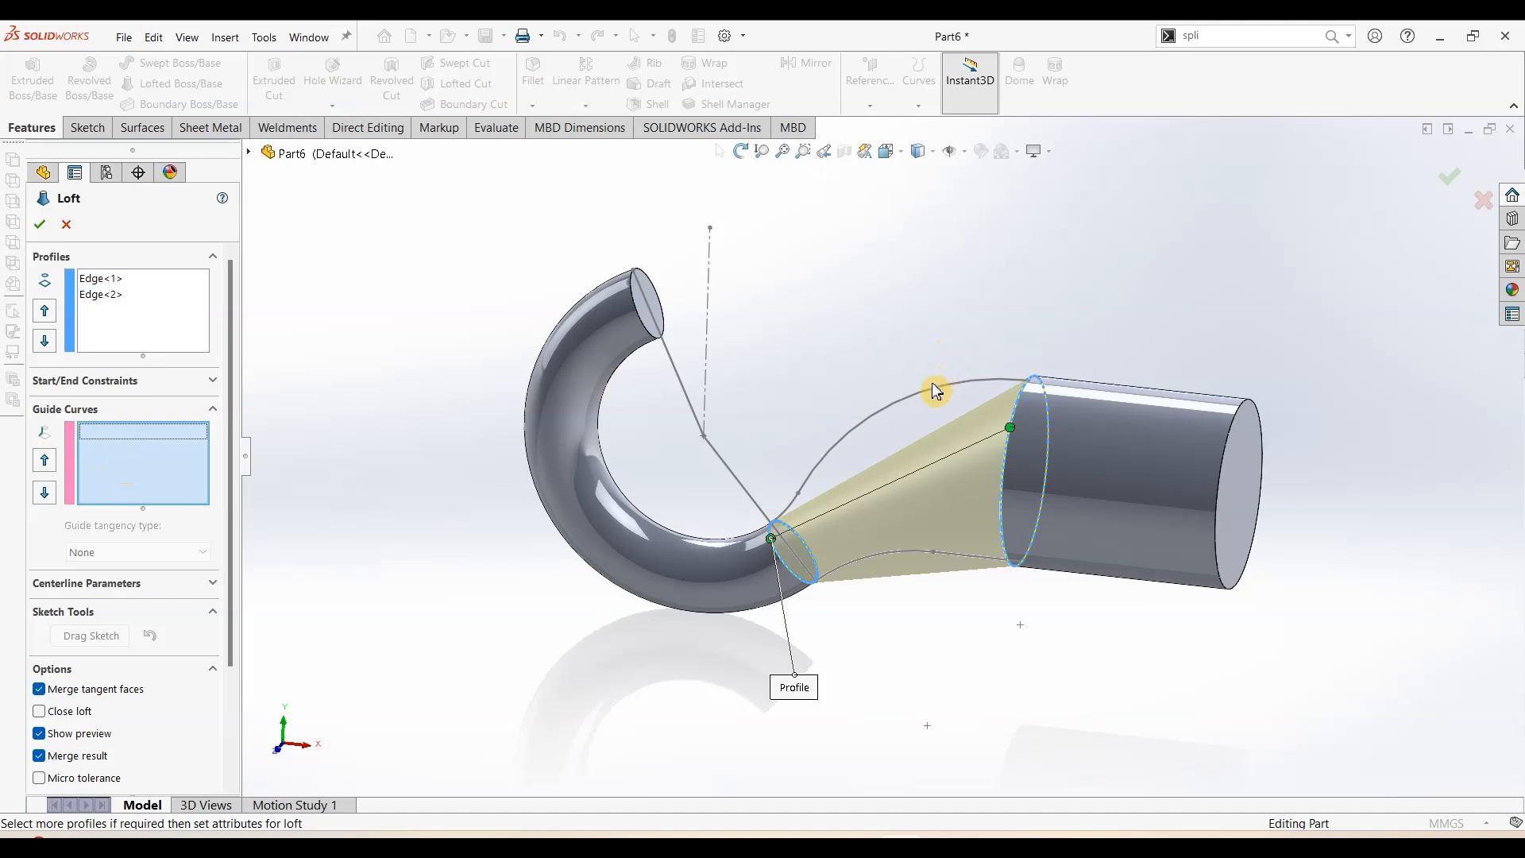
{"action": "left_click", "coordinate": [934, 389]}
{"action": "left_click", "coordinate": [974, 318]}
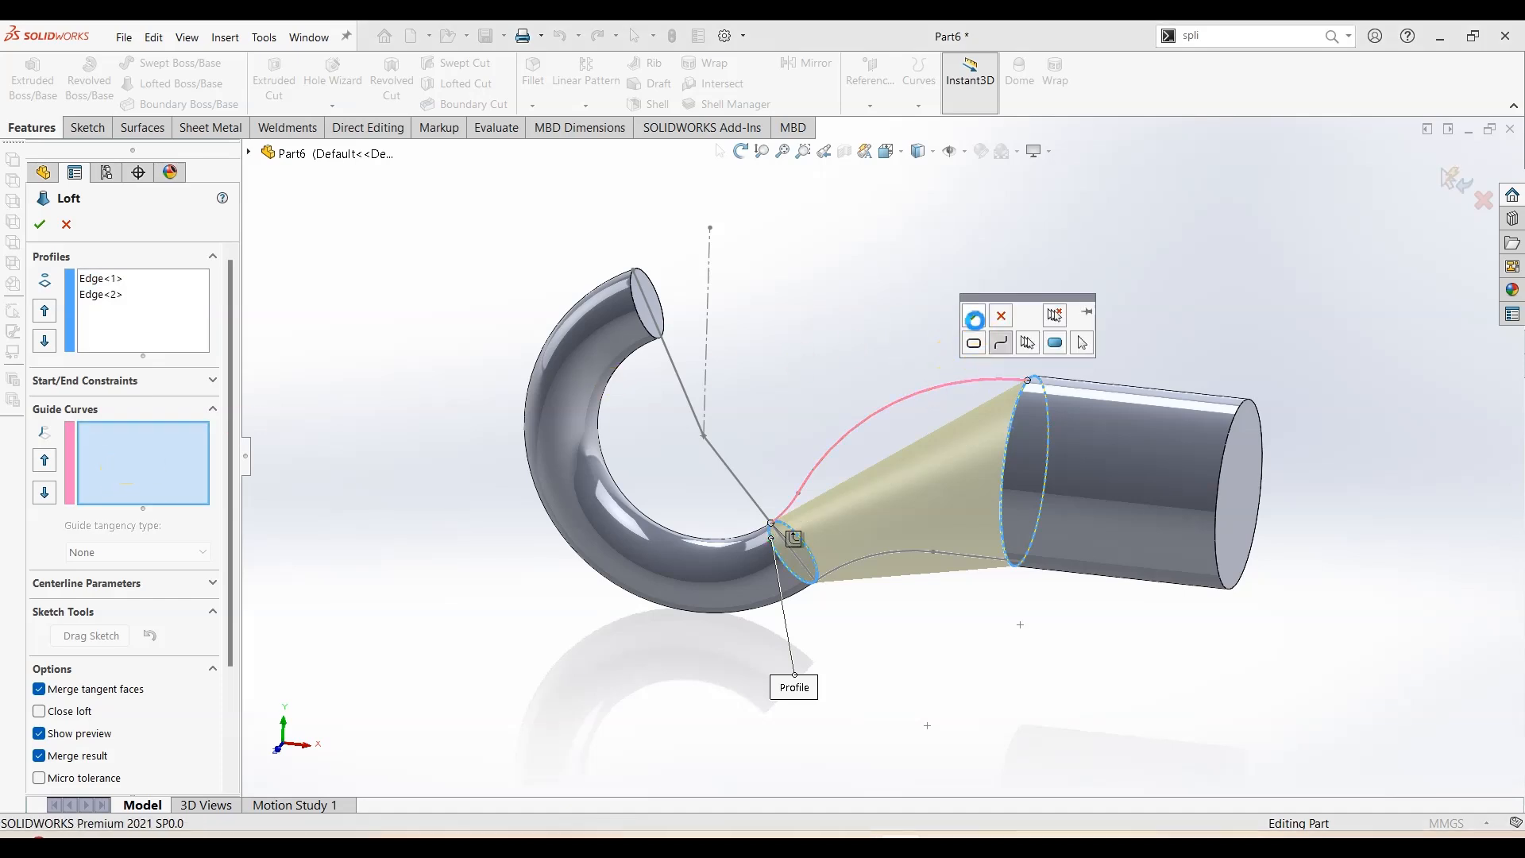
{"action": "left_click", "coordinate": [955, 562]}
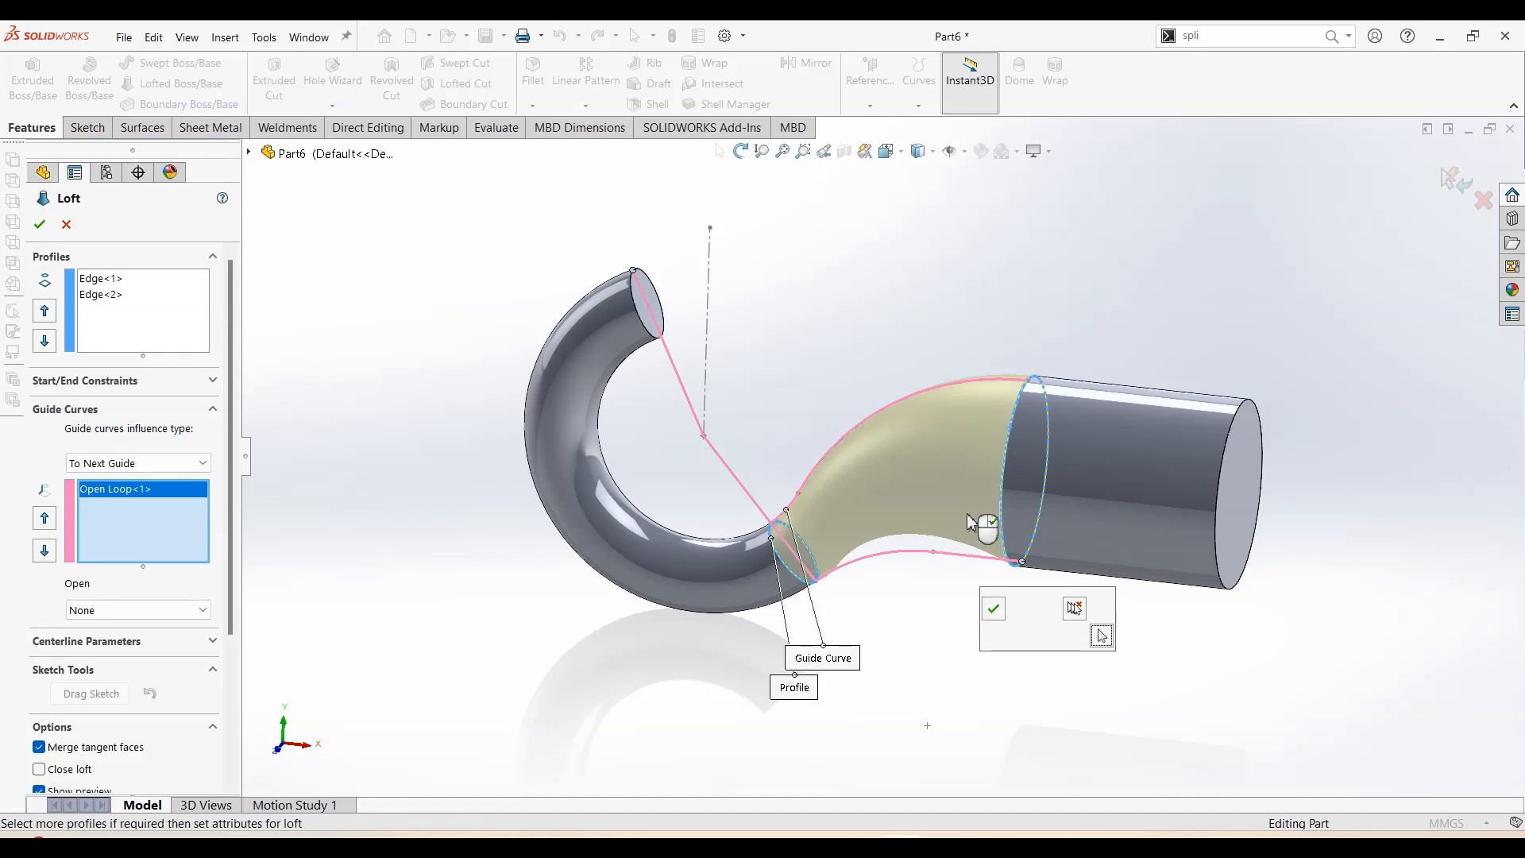
{"action": "left_click", "coordinate": [993, 609]}
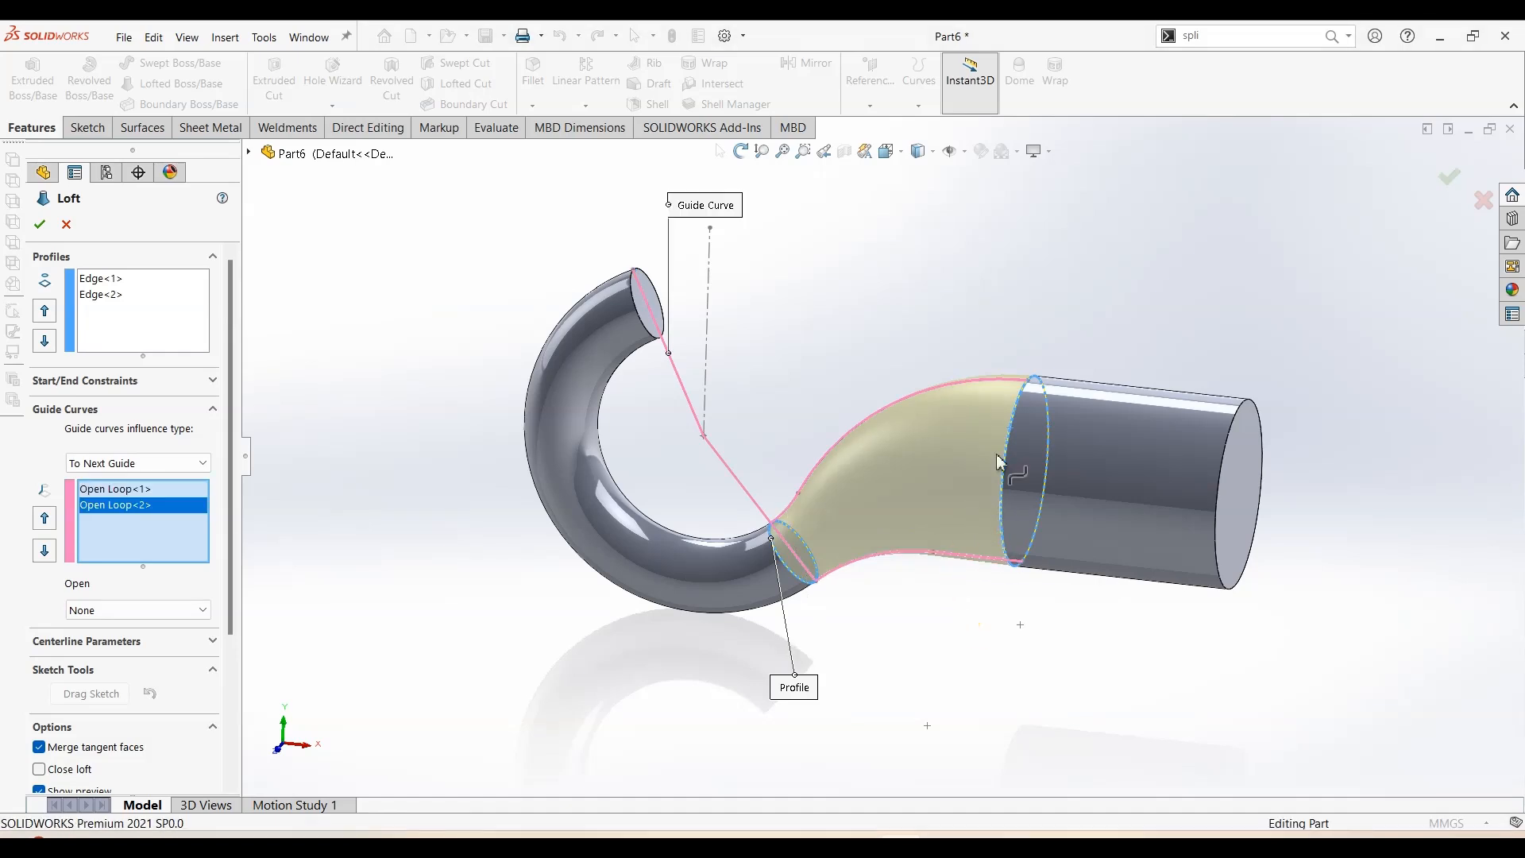
{"action": "middle_click_drag", "start_coordinate": [1057, 315], "coordinate": [1075, 283]}
{"action": "left_click", "coordinate": [1021, 462]}
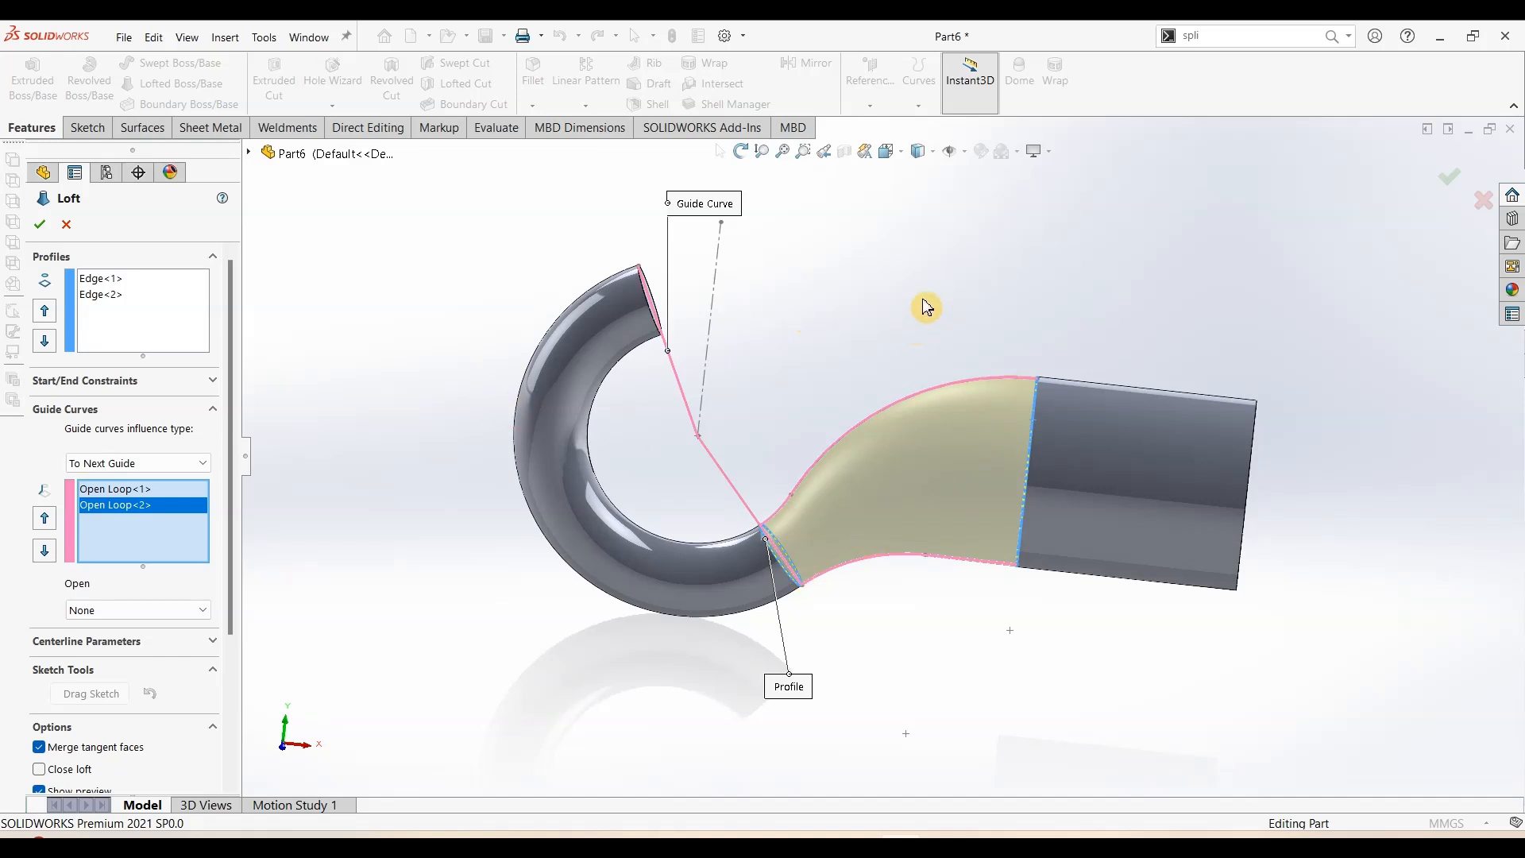
{"action": "middle_click_drag", "start_coordinate": [874, 321], "coordinate": [906, 320]}
{"action": "scroll", "coordinate": [906, 319], "scroll_direction": "up", "scroll_amount": 2}
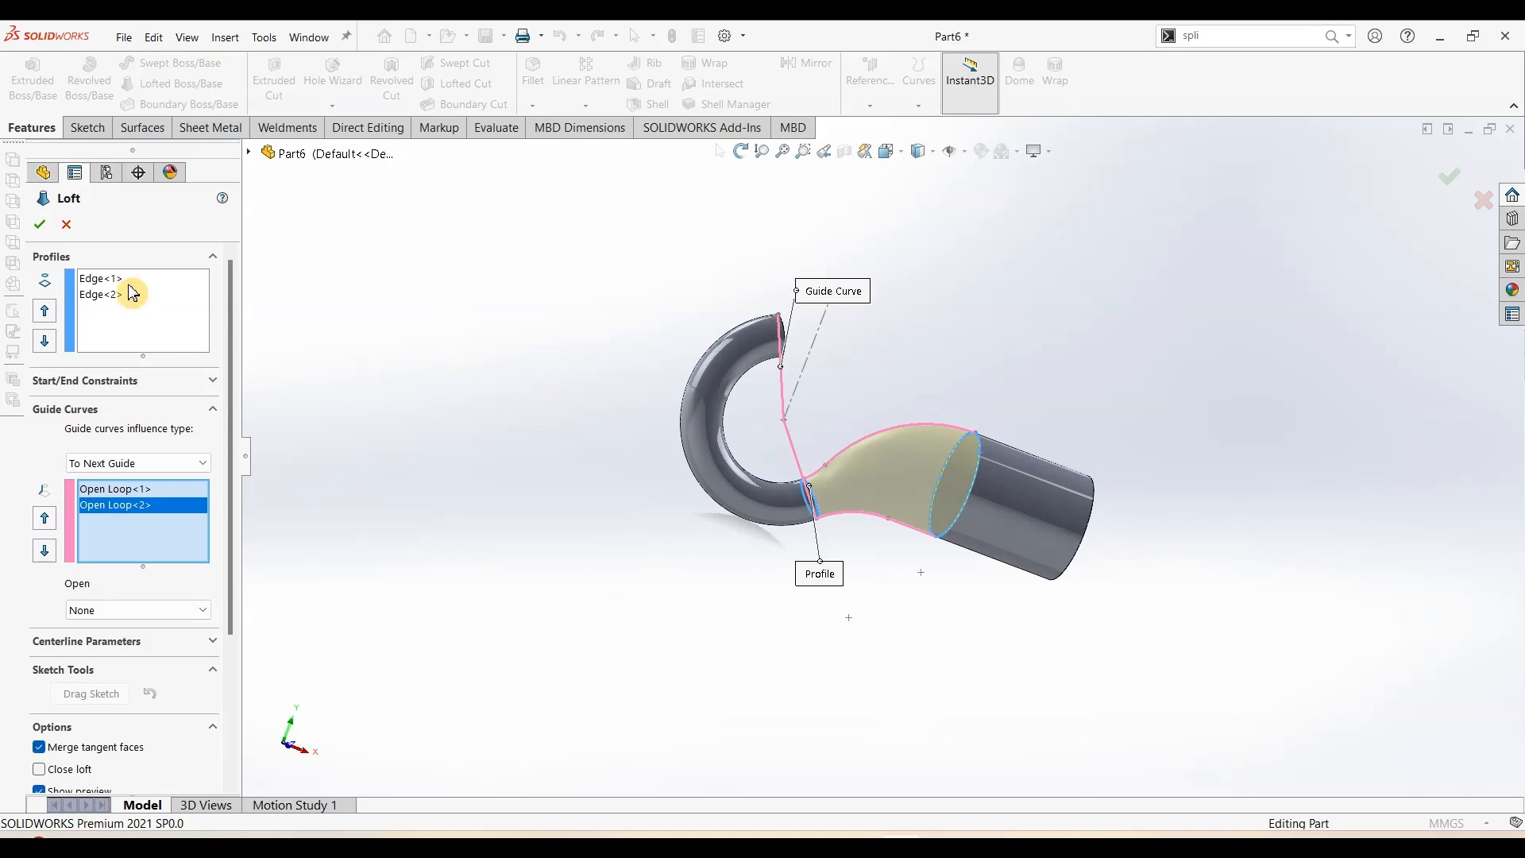
{"action": "left_click", "coordinate": [43, 227]}
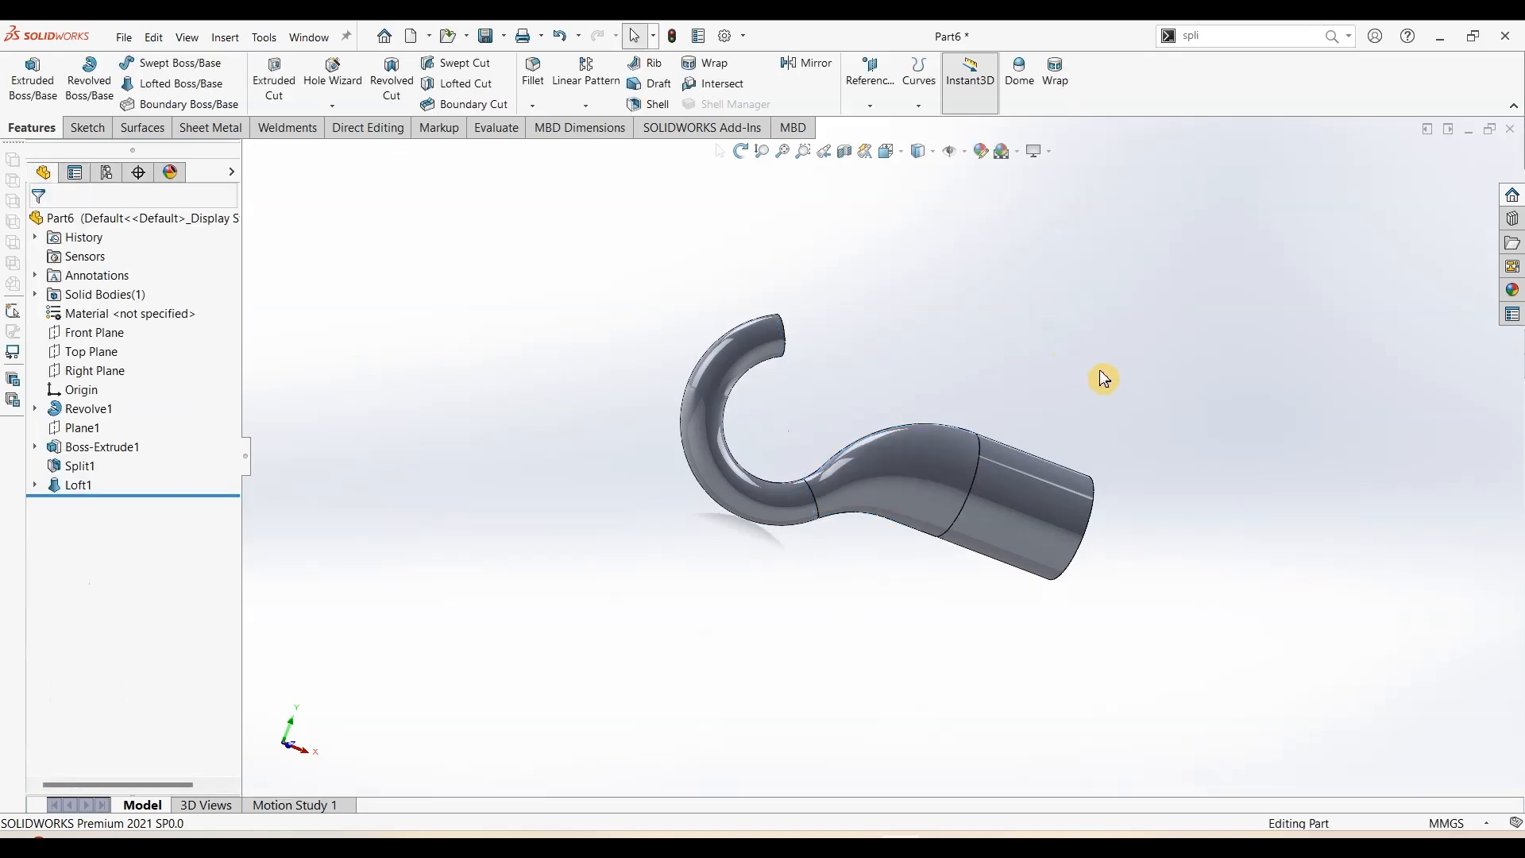
Add a 10 mm elliptical dome to the flat face at the hook's free tip
{"action": "middle_click_drag", "start_coordinate": [1103, 378], "coordinate": [871, 378]}
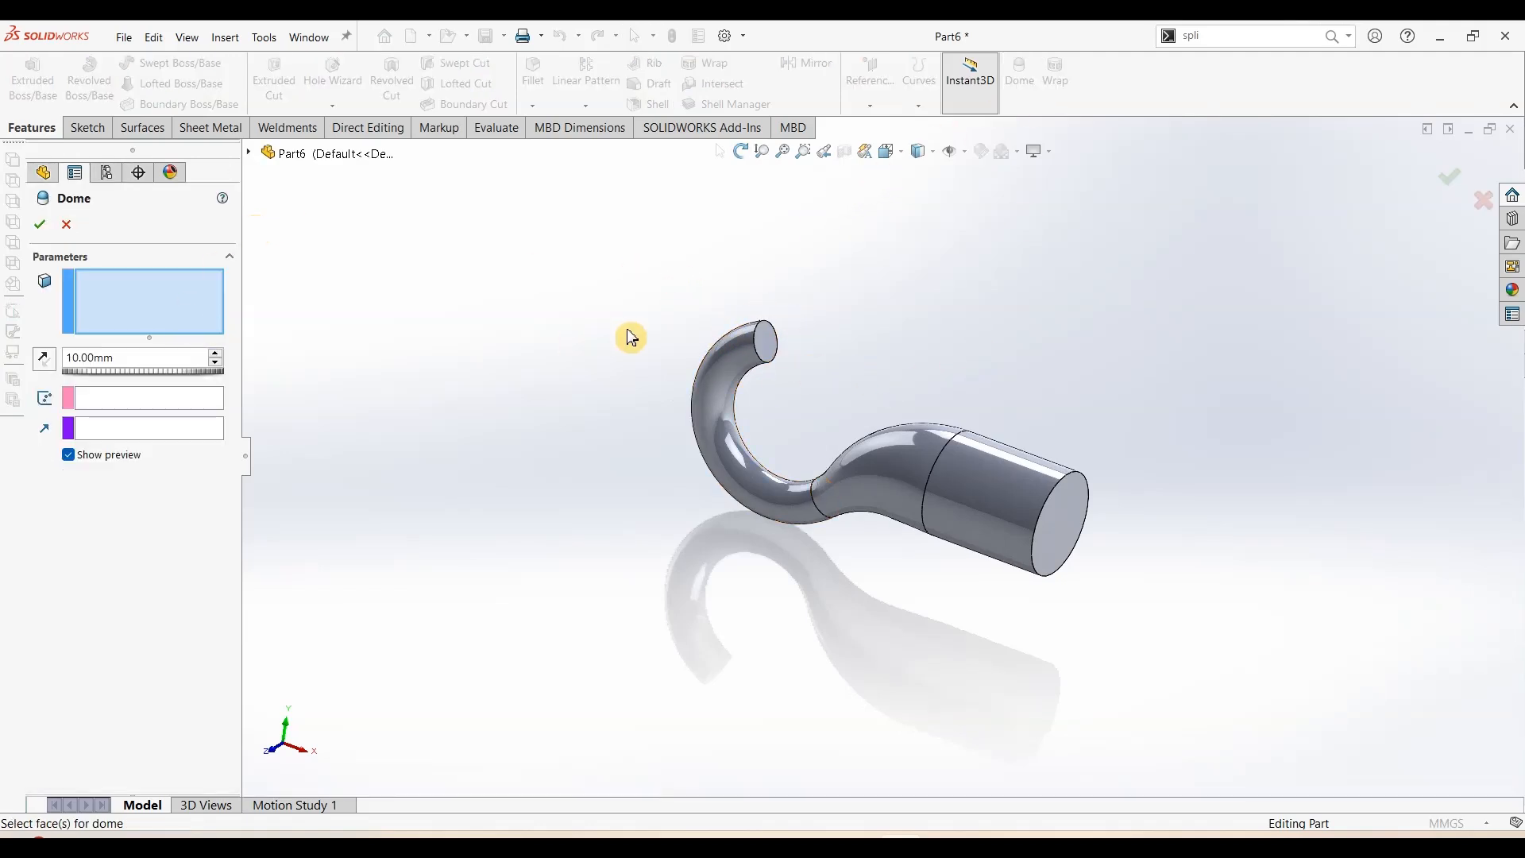
{"action": "left_click", "coordinate": [768, 343]}
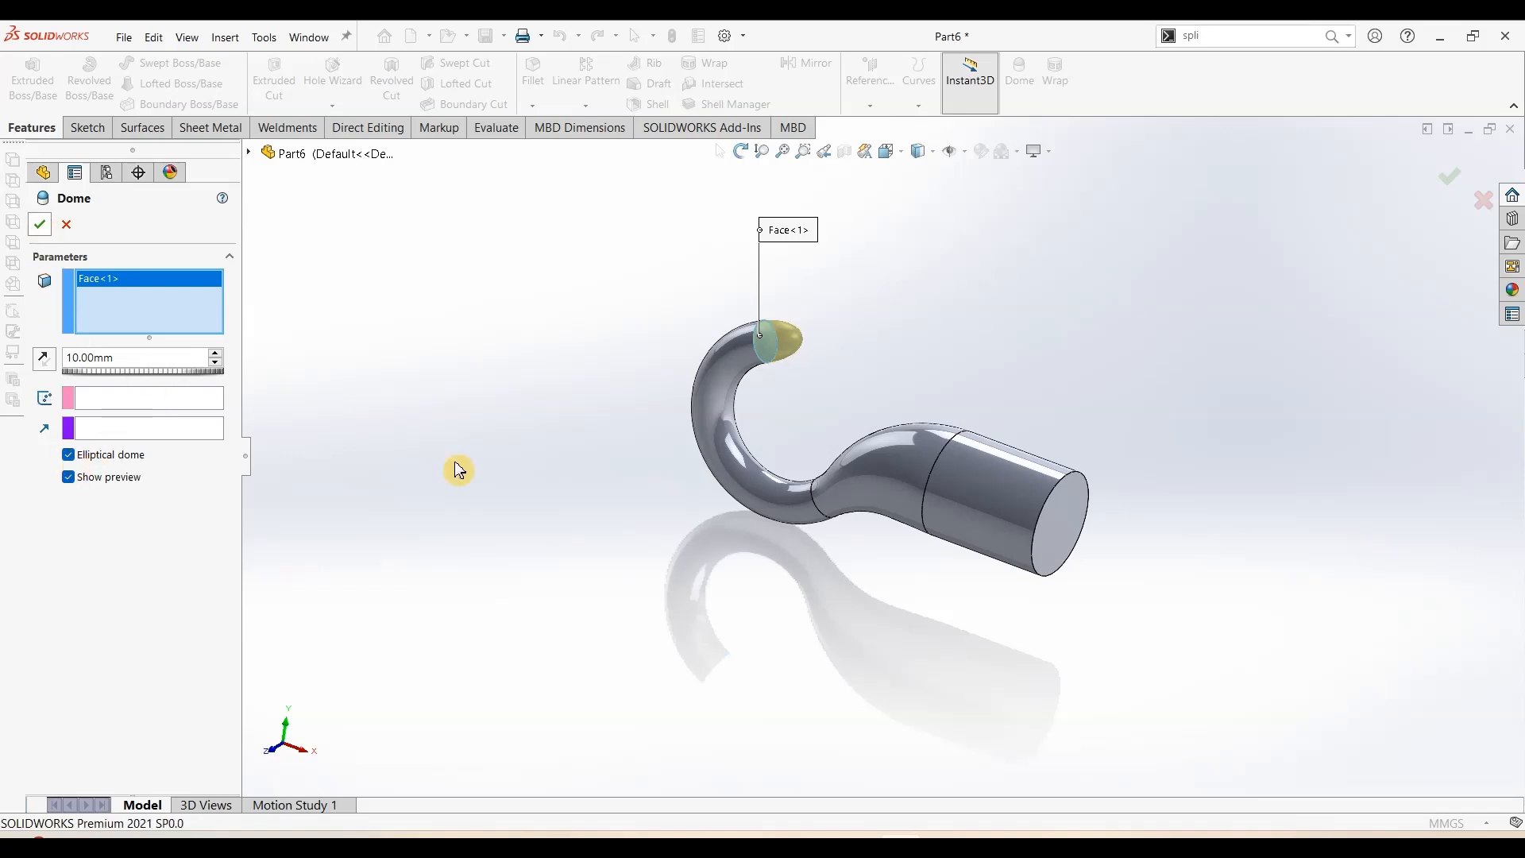
{"action": "right_click", "coordinate": [487, 487]}
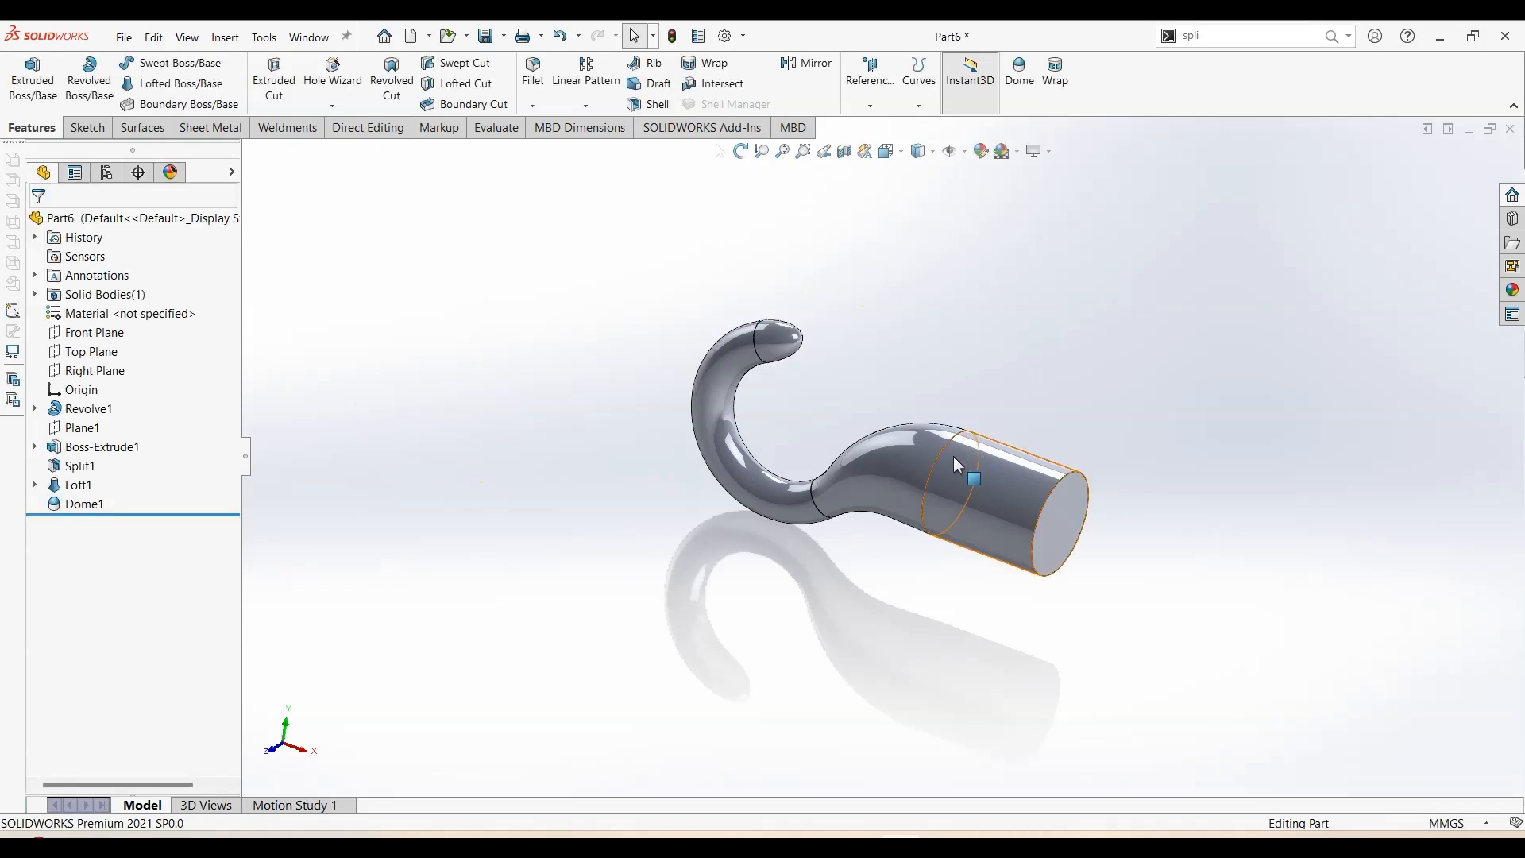
Check the raised slot's height in the Part432 PDF drawing and create a reference plane offset 15 mm above the Top Plane
{"action": "key", "text": "alt+Tab"}
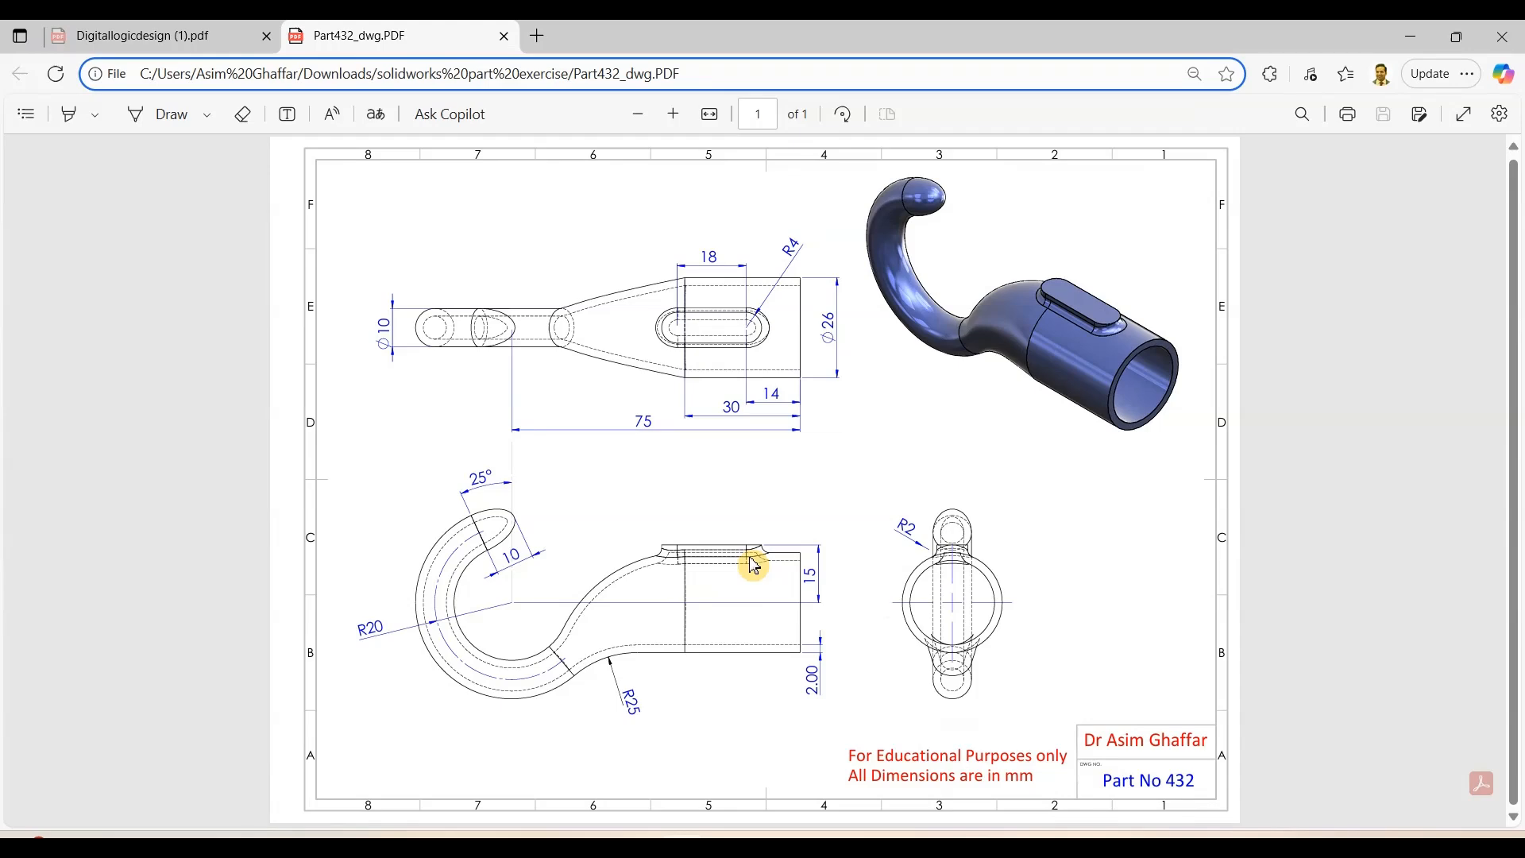
{"action": "scroll", "coordinate": [754, 566], "scroll_direction": "down", "scroll_amount": 2, "text": "ctrl"}
{"action": "scroll", "coordinate": [754, 566], "scroll_direction": "up", "scroll_amount": 4, "text": "ctrl"}
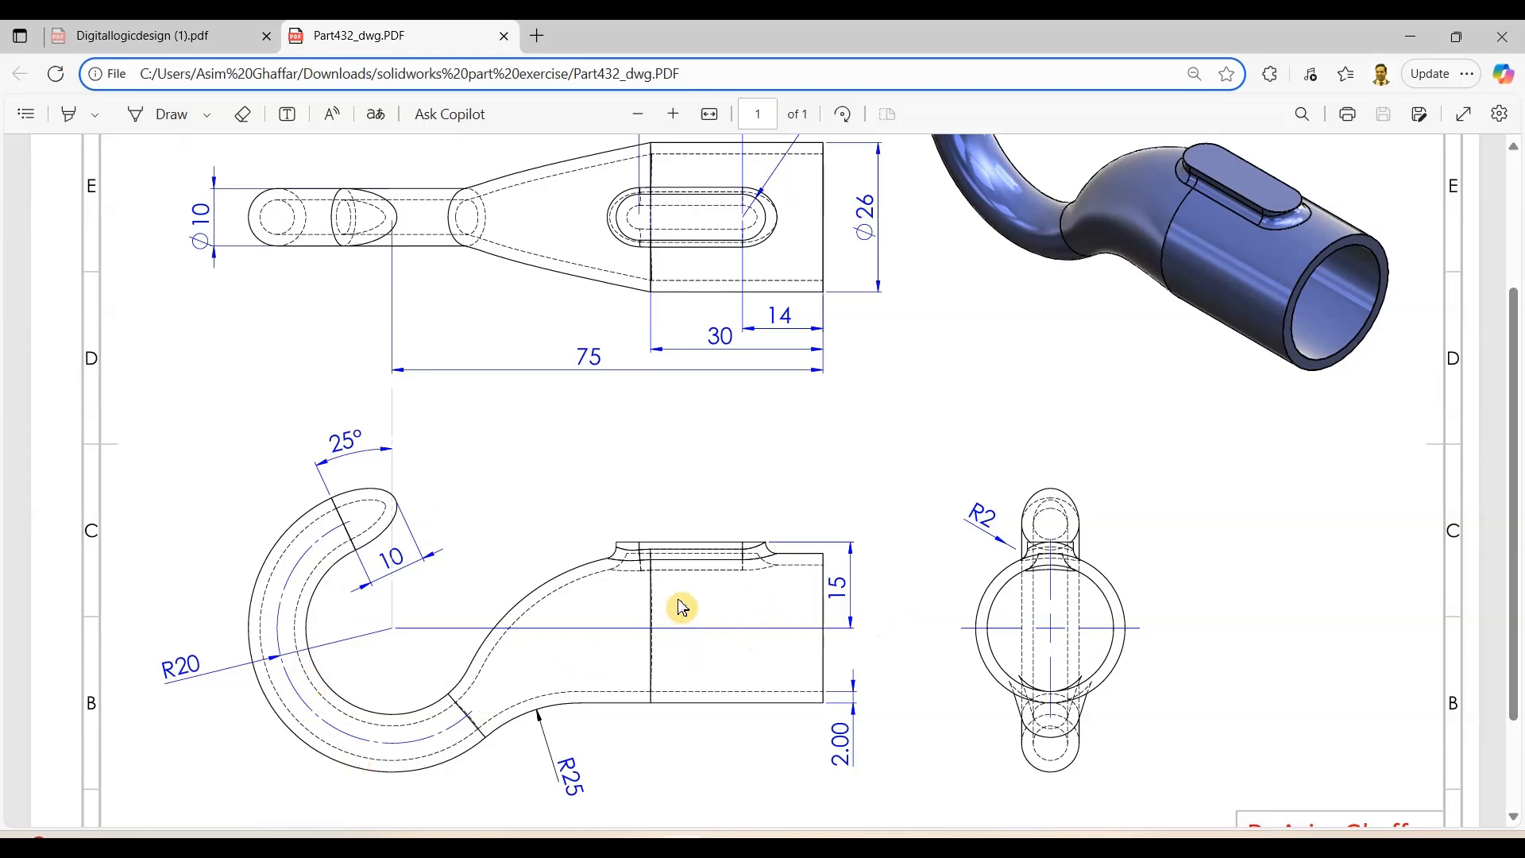
{"action": "left_click", "coordinate": [1399, 44]}
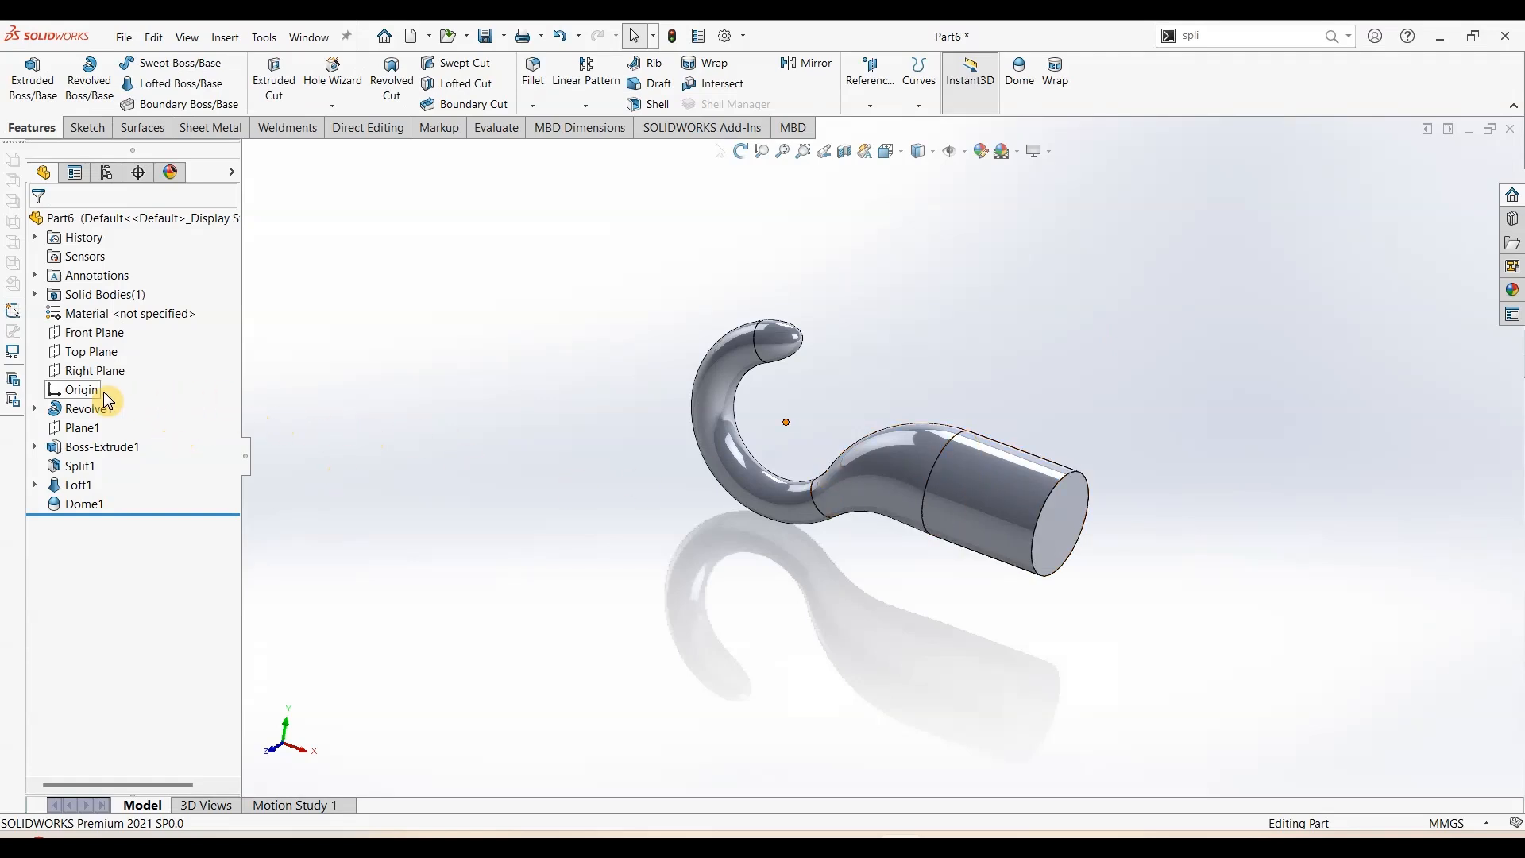
{"action": "left_click", "coordinate": [89, 351]}
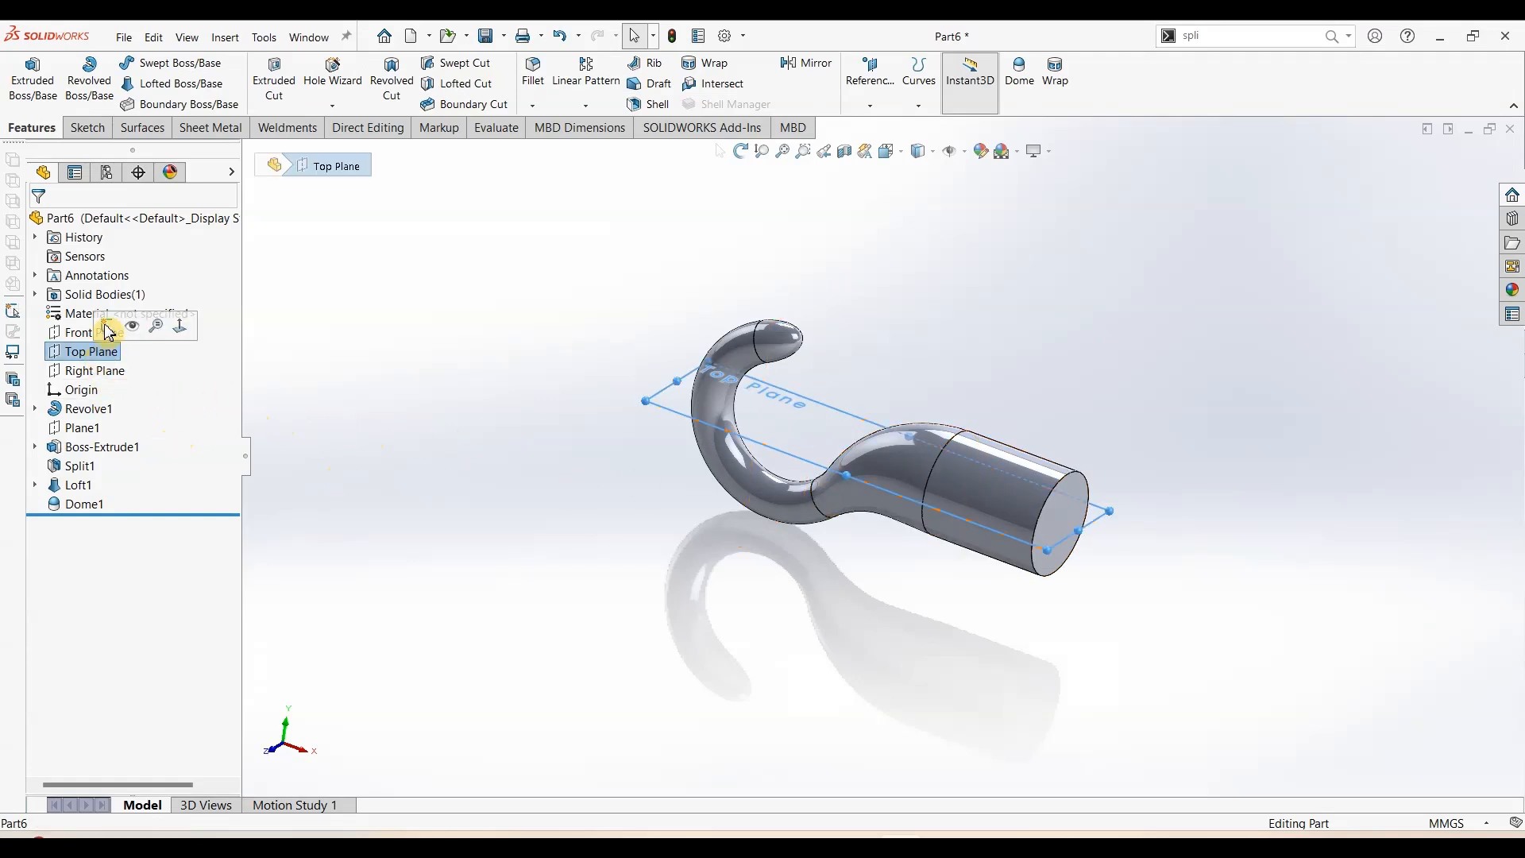
{"action": "left_click", "coordinate": [869, 108]}
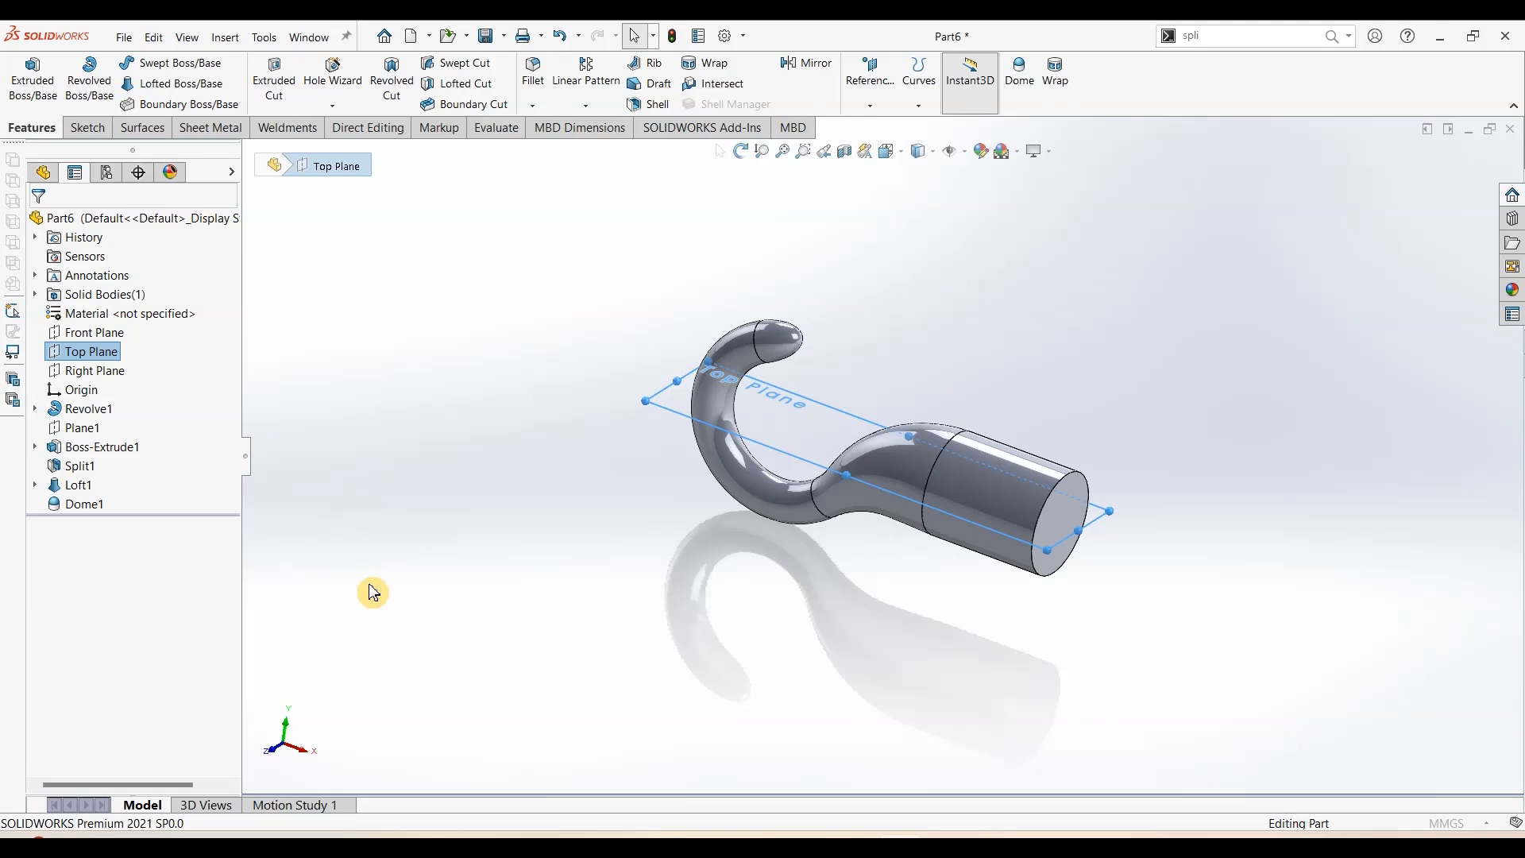
{"action": "left_click", "coordinate": [888, 114]}
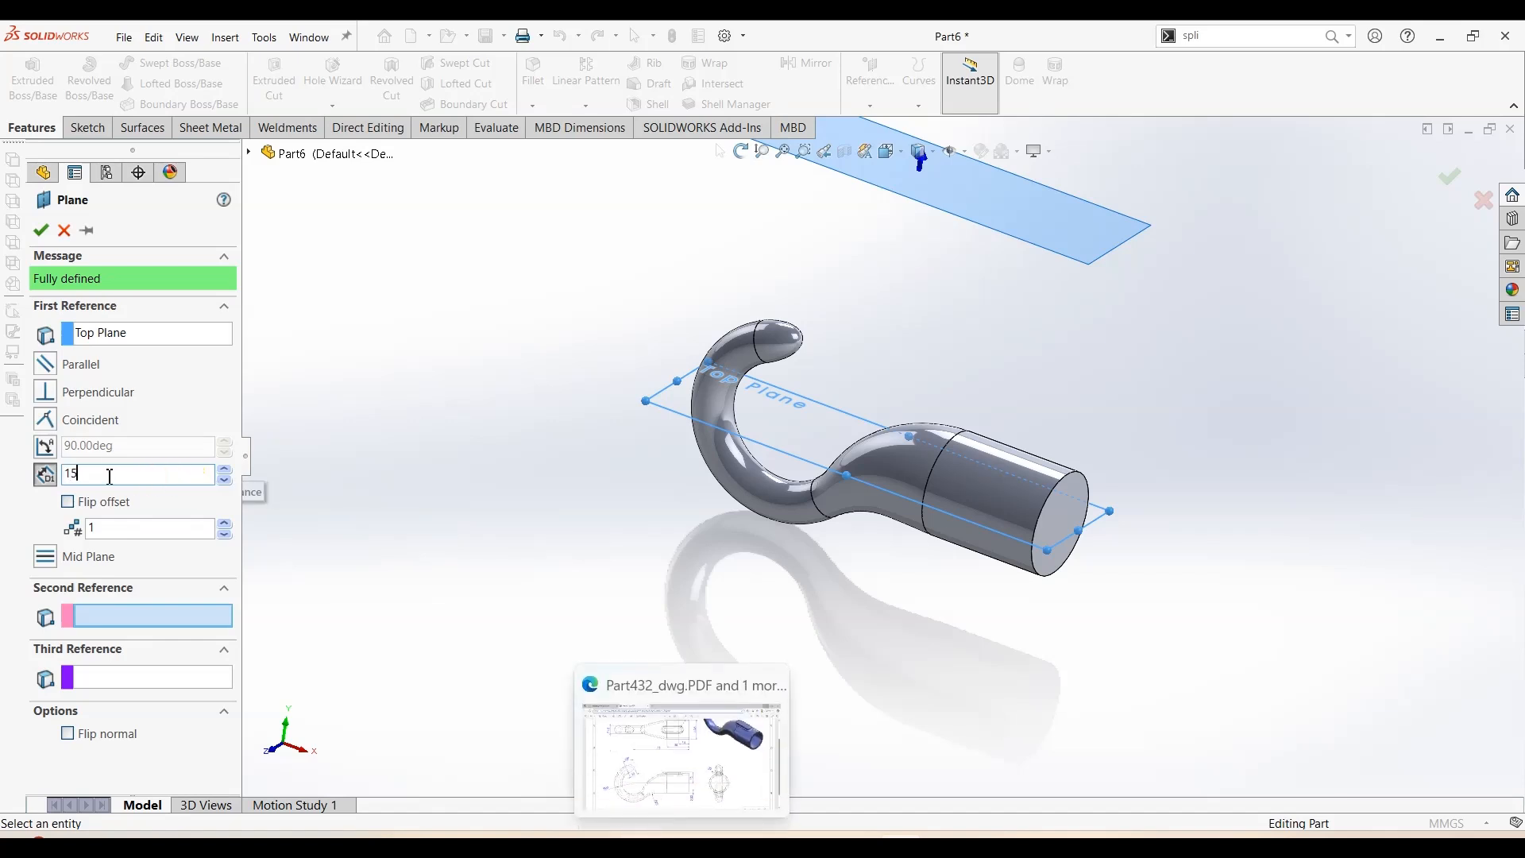
{"action": "type", "text": "15"}
{"action": "key", "text": "Return"}
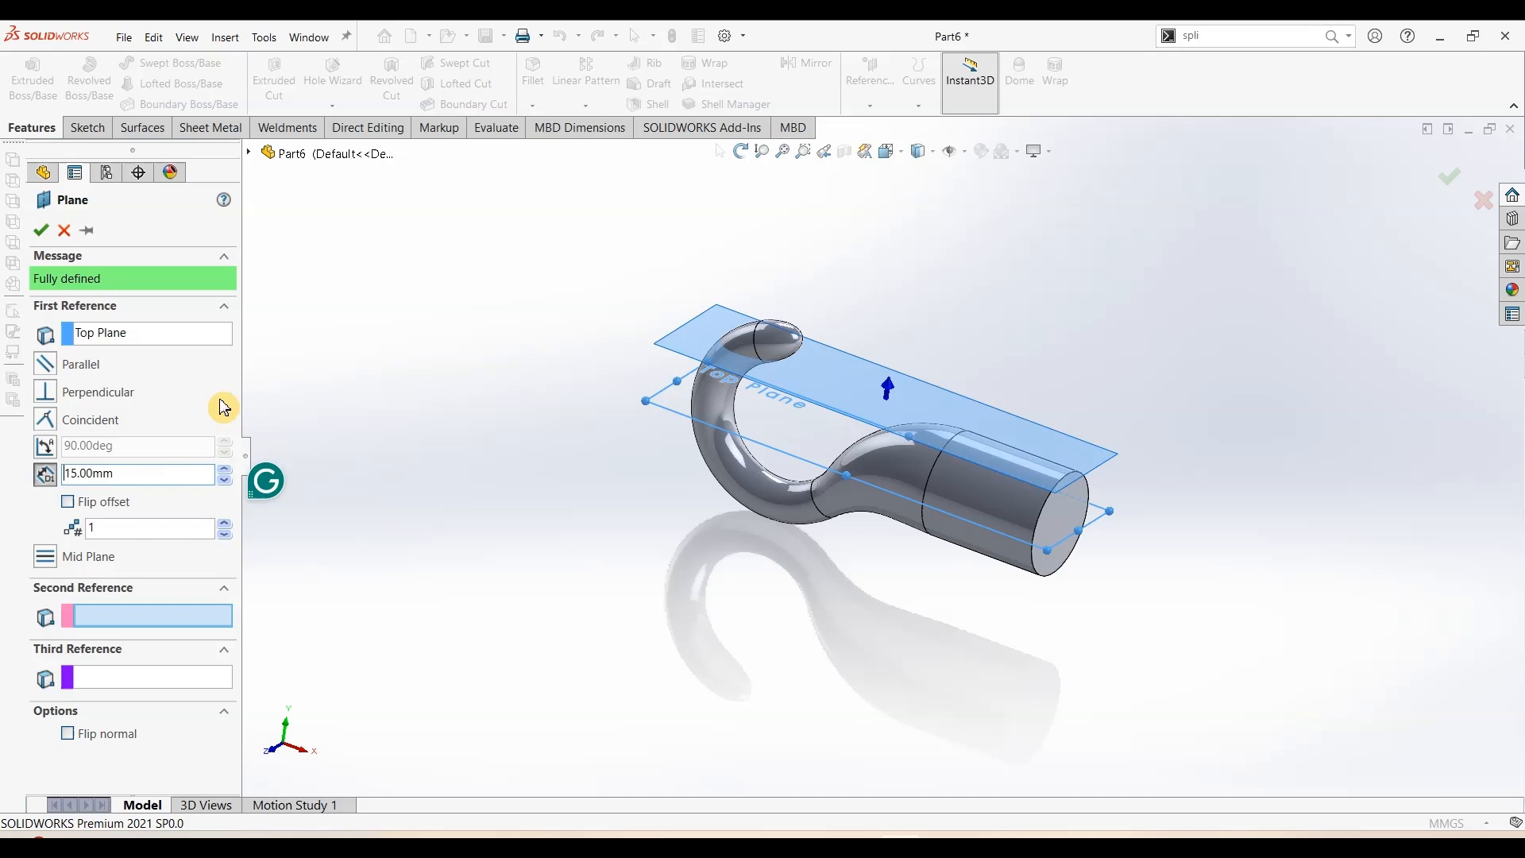
{"action": "left_click", "coordinate": [40, 231]}
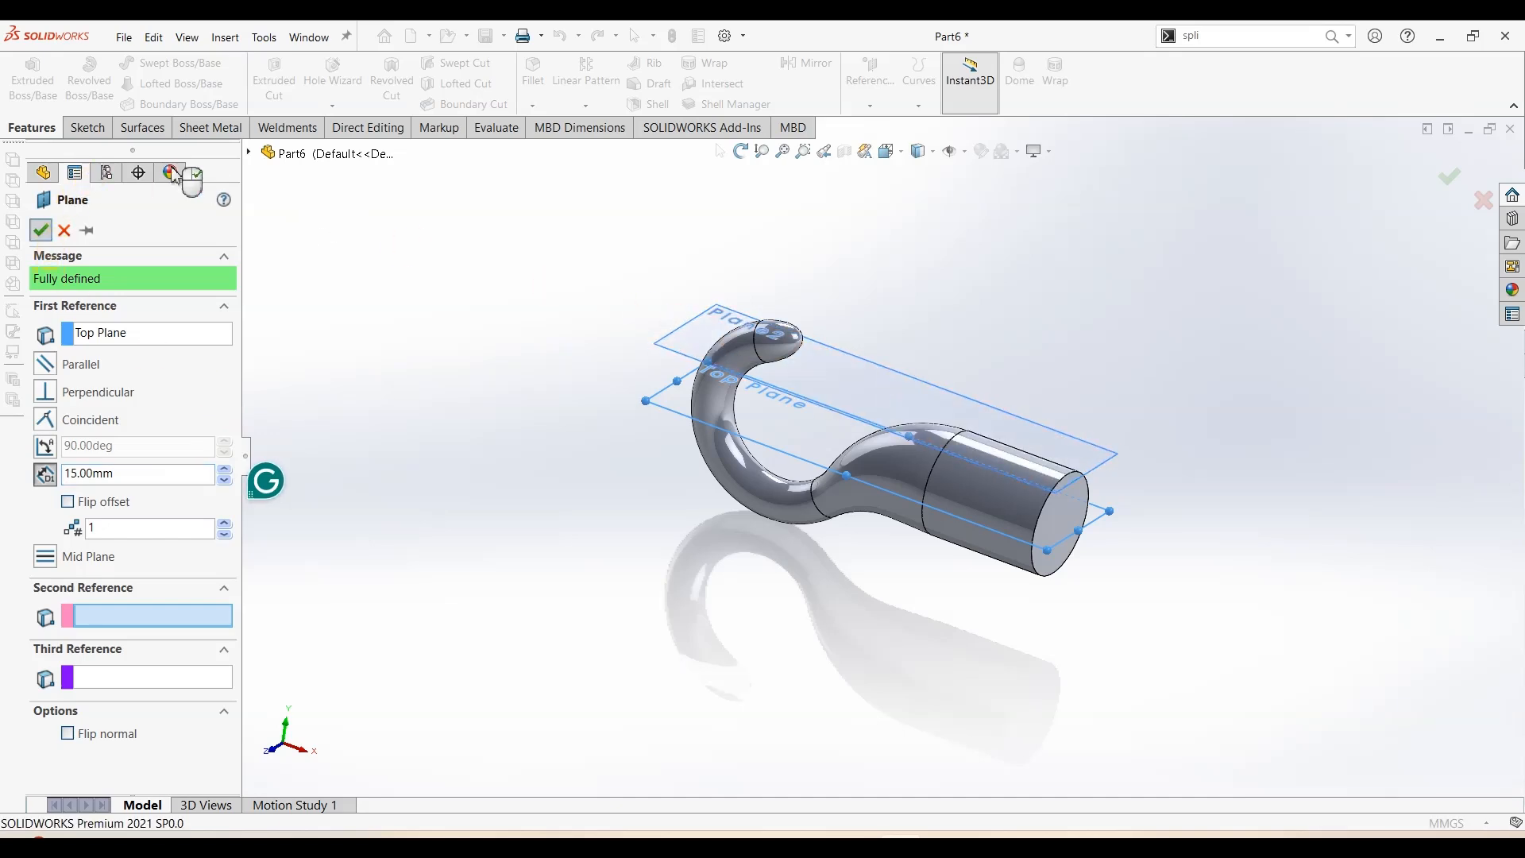
Sketch a horizontal centerpoint straight slot above the cylinder on the 15 mm offset plane, about 17 mm between arc centres and 10 mm wide
{"action": "left_click", "coordinate": [88, 127]}
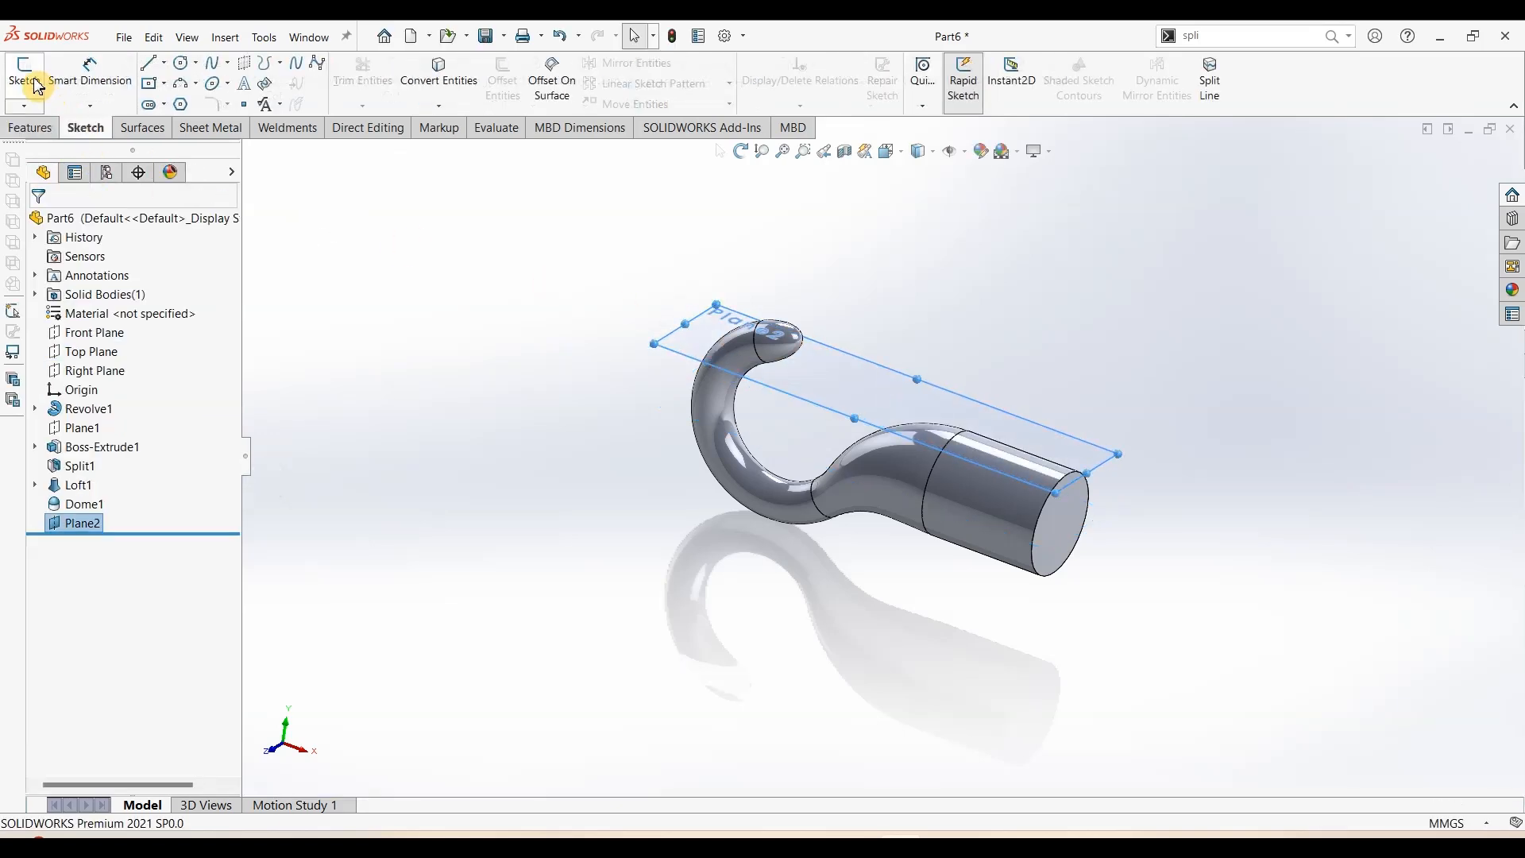
{"action": "left_click", "coordinate": [26, 73]}
{"action": "left_click", "coordinate": [164, 104]}
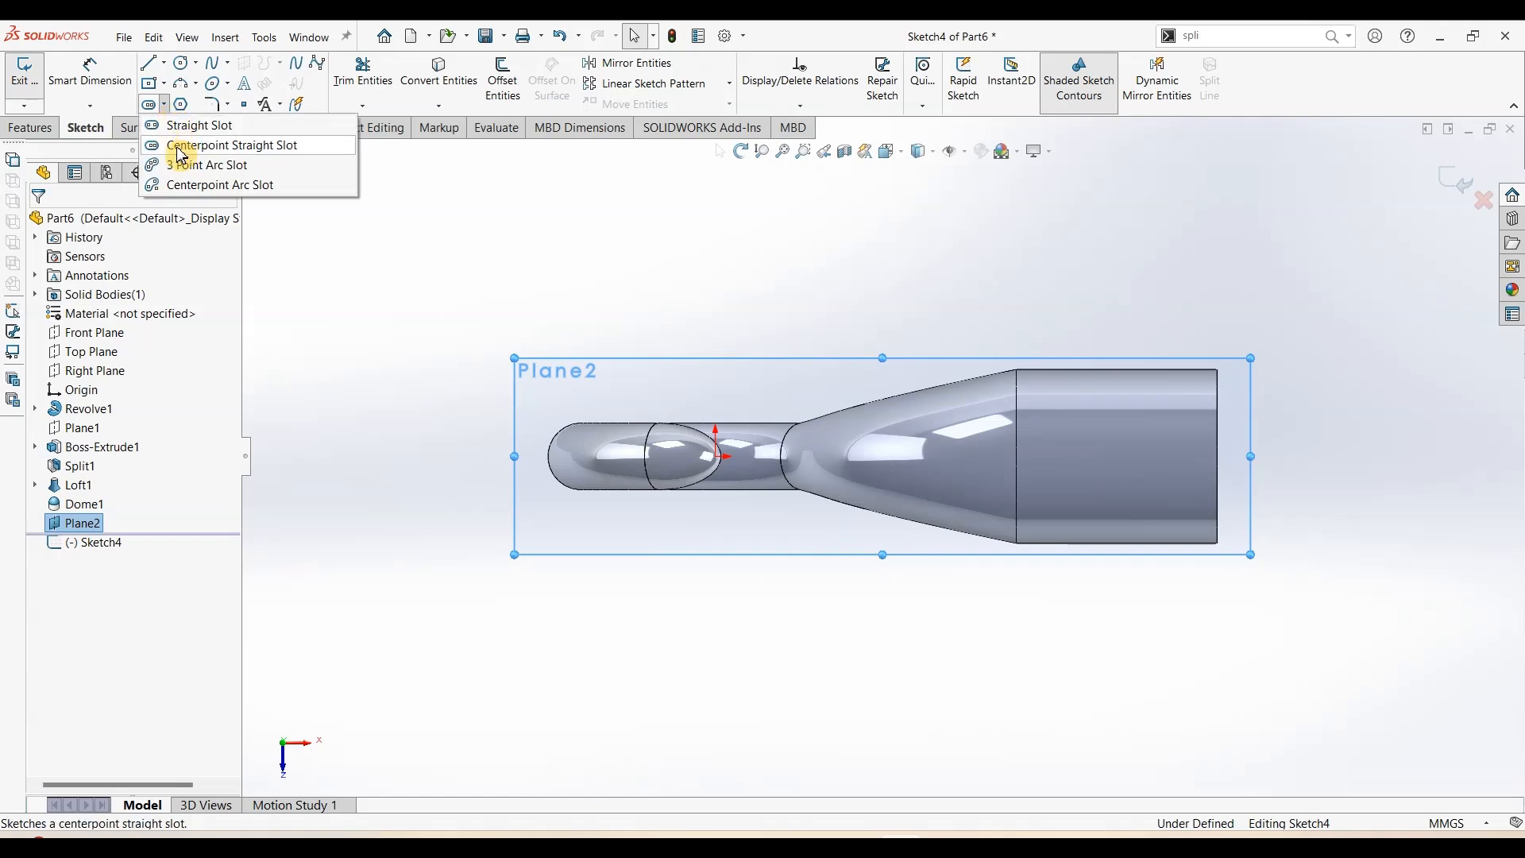
{"action": "left_click", "coordinate": [181, 148]}
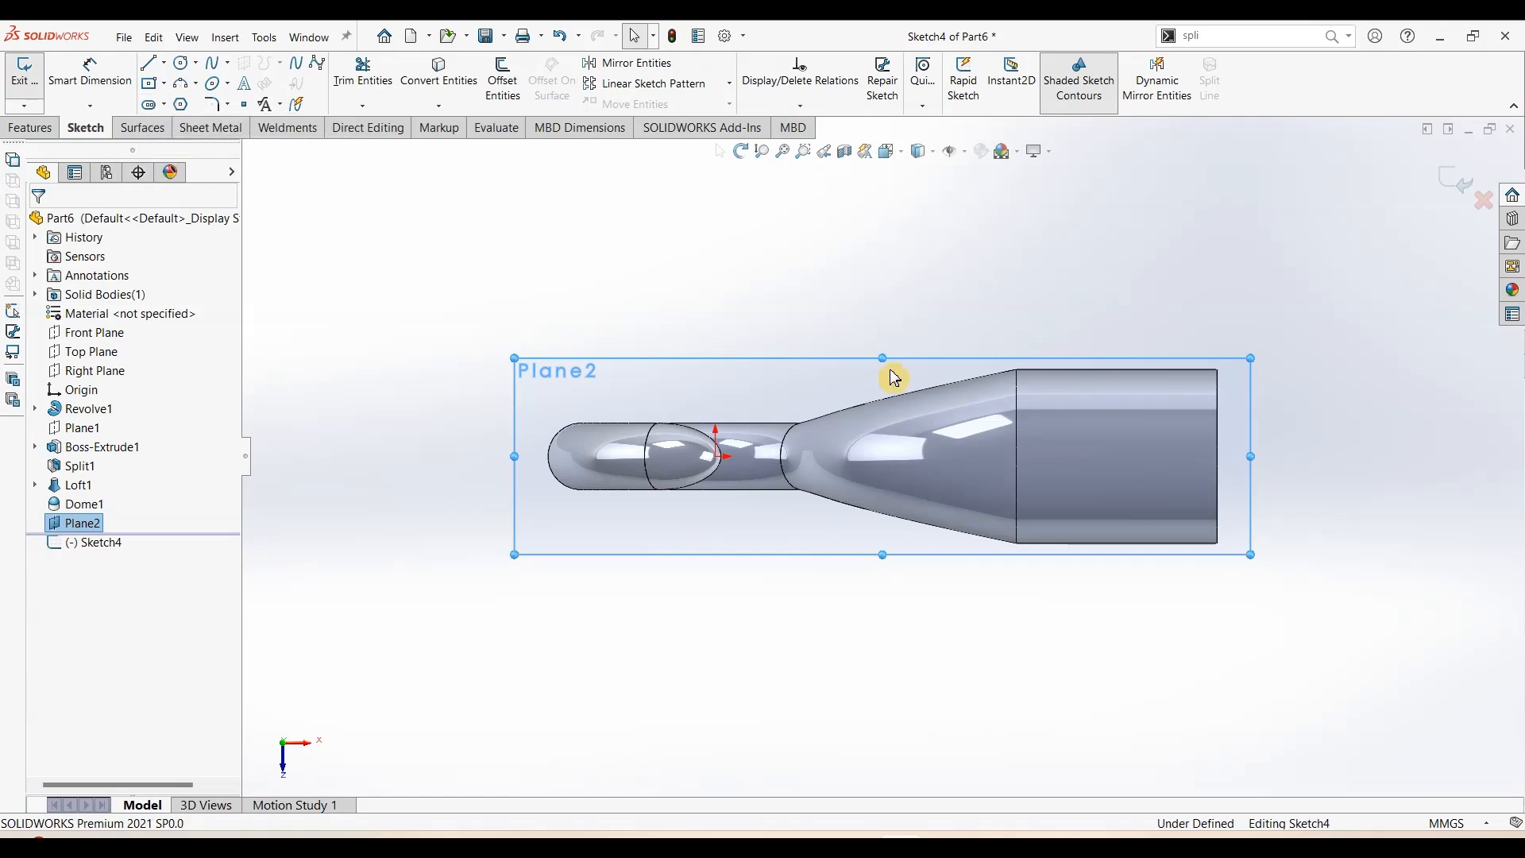
{"action": "left_click", "coordinate": [1112, 456]}
{"action": "left_click", "coordinate": [1169, 456]}
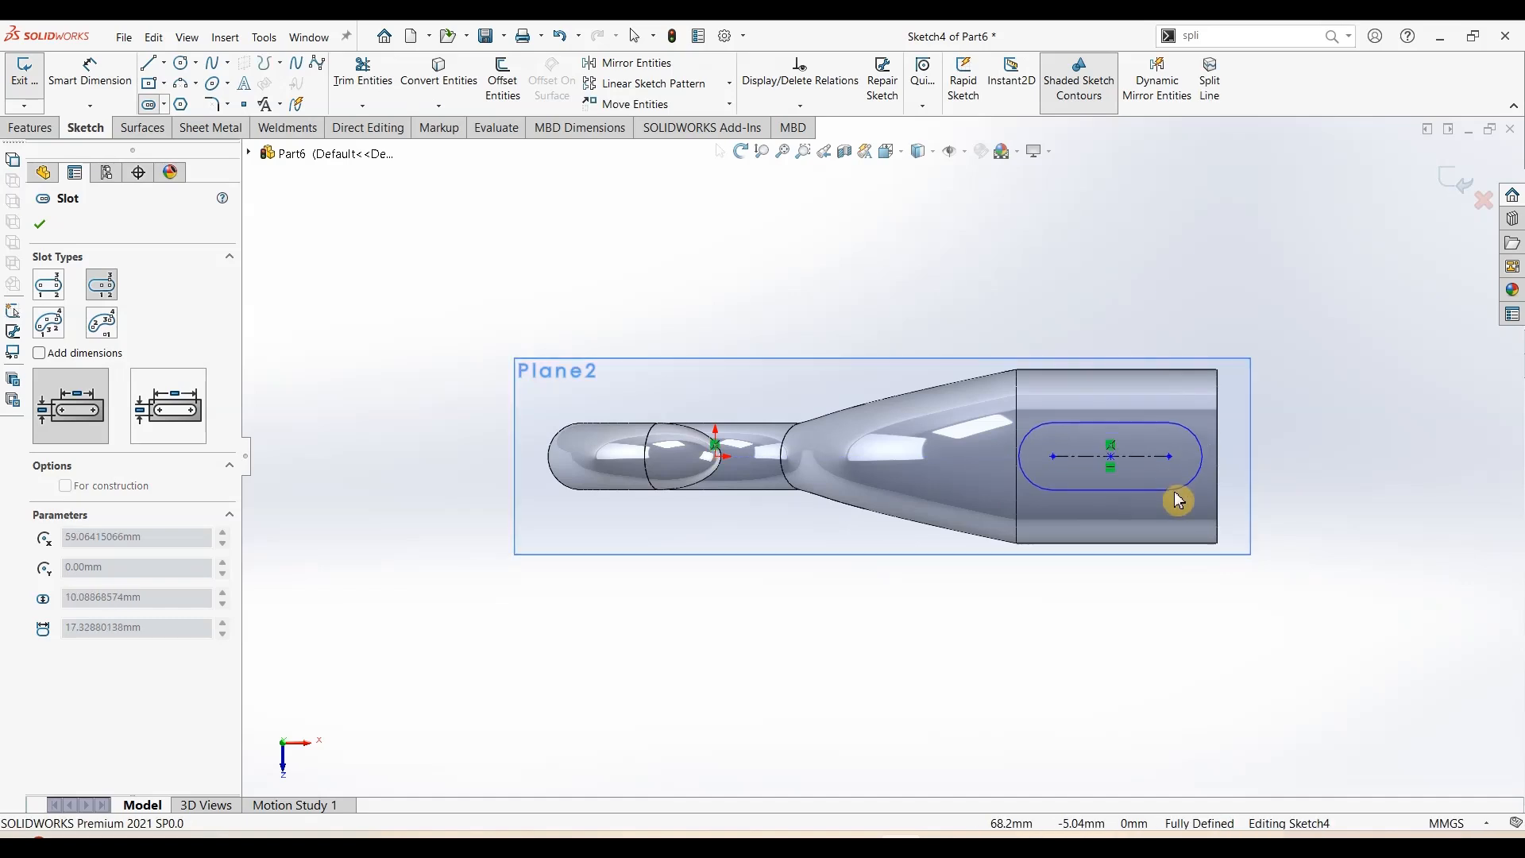
{"action": "left_click", "coordinate": [1203, 457]}
Dimension the slot's centre-to-centre length to 18 mm
{"action": "left_click", "coordinate": [90, 71]}
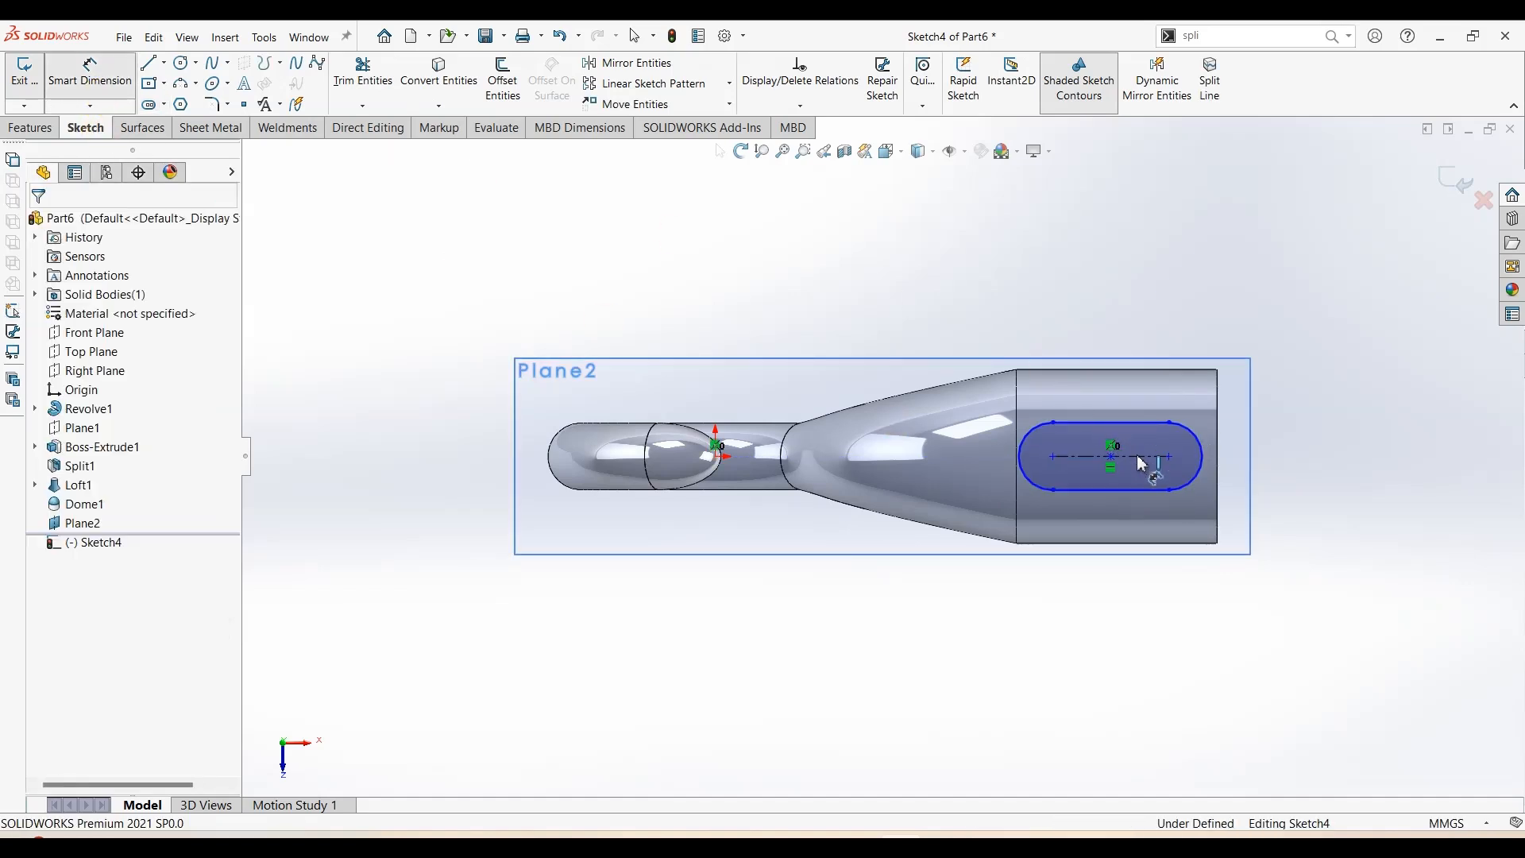
{"action": "left_click", "coordinate": [1128, 456]}
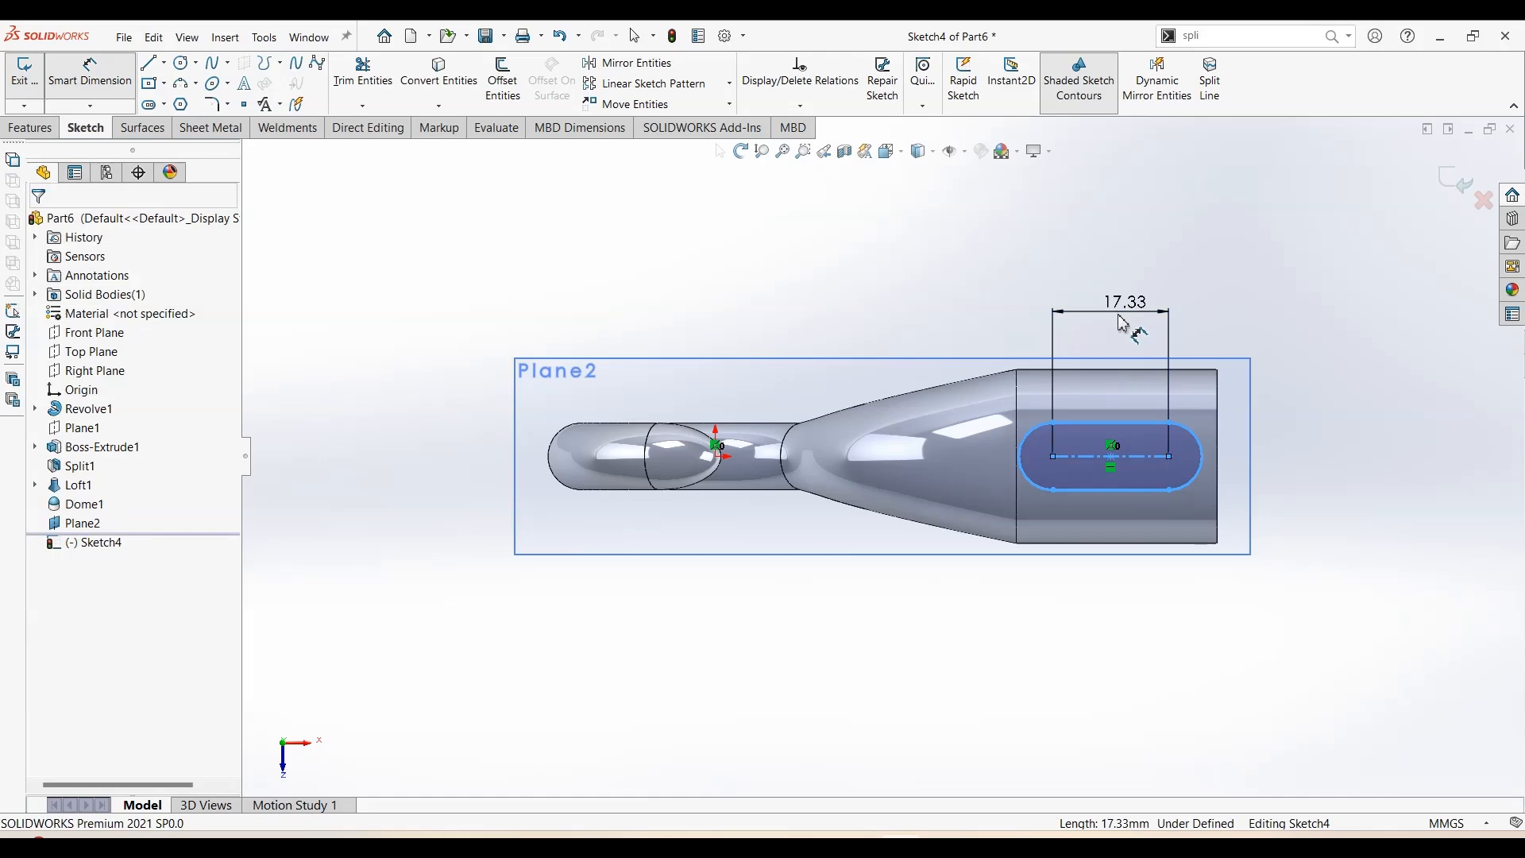
{"action": "left_click", "coordinate": [1123, 324]}
{"action": "type", "text": "18"}
{"action": "key", "text": "Return"}
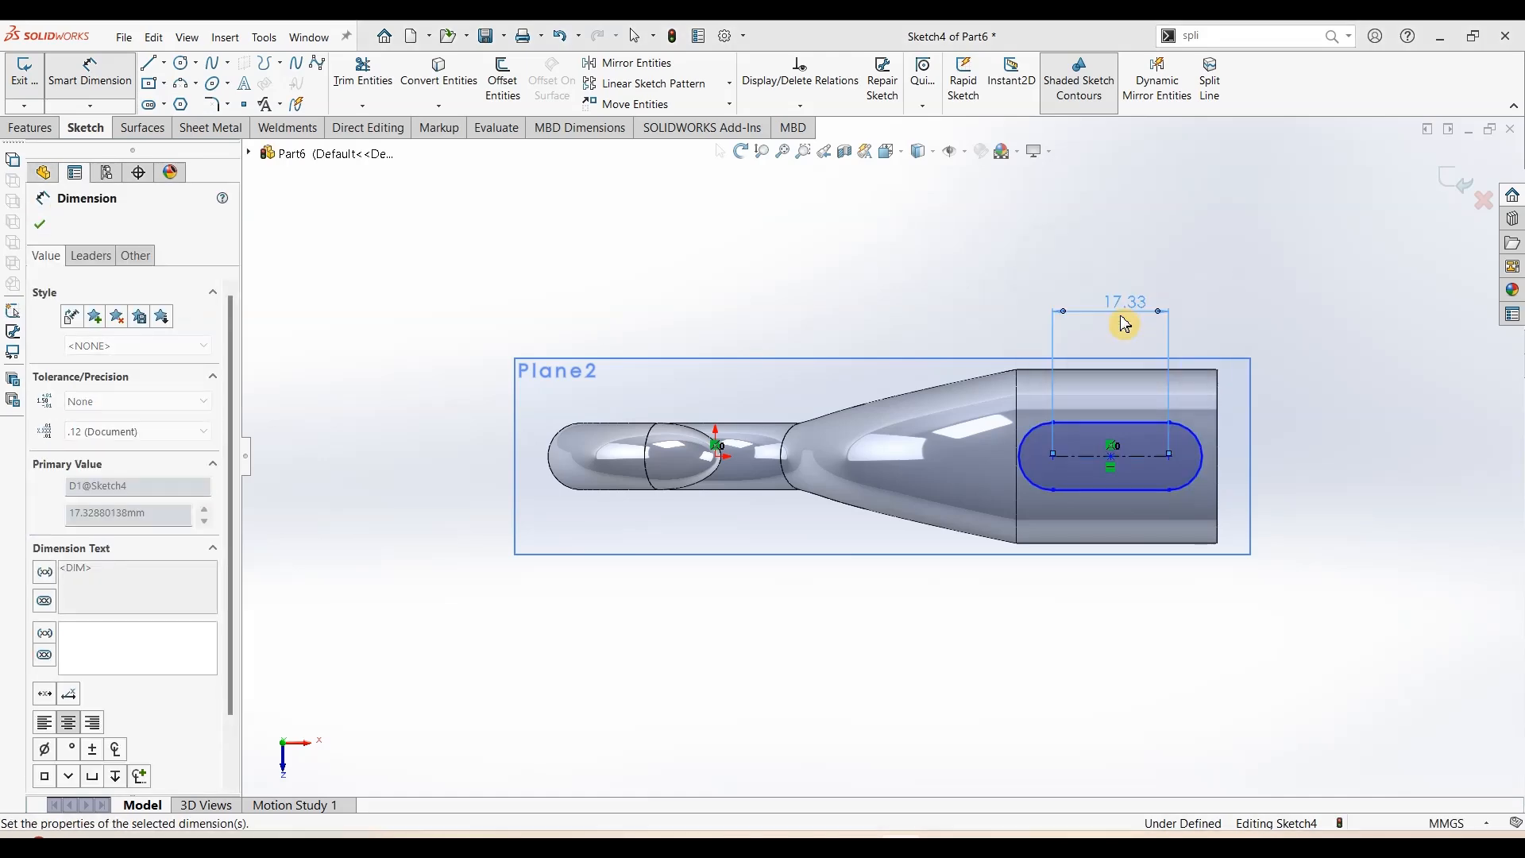
Check the slot's end radius in the Part432 PDF drawing and dimension the slot's end arc to R4 mm
{"action": "key", "text": "alt+Tab"}
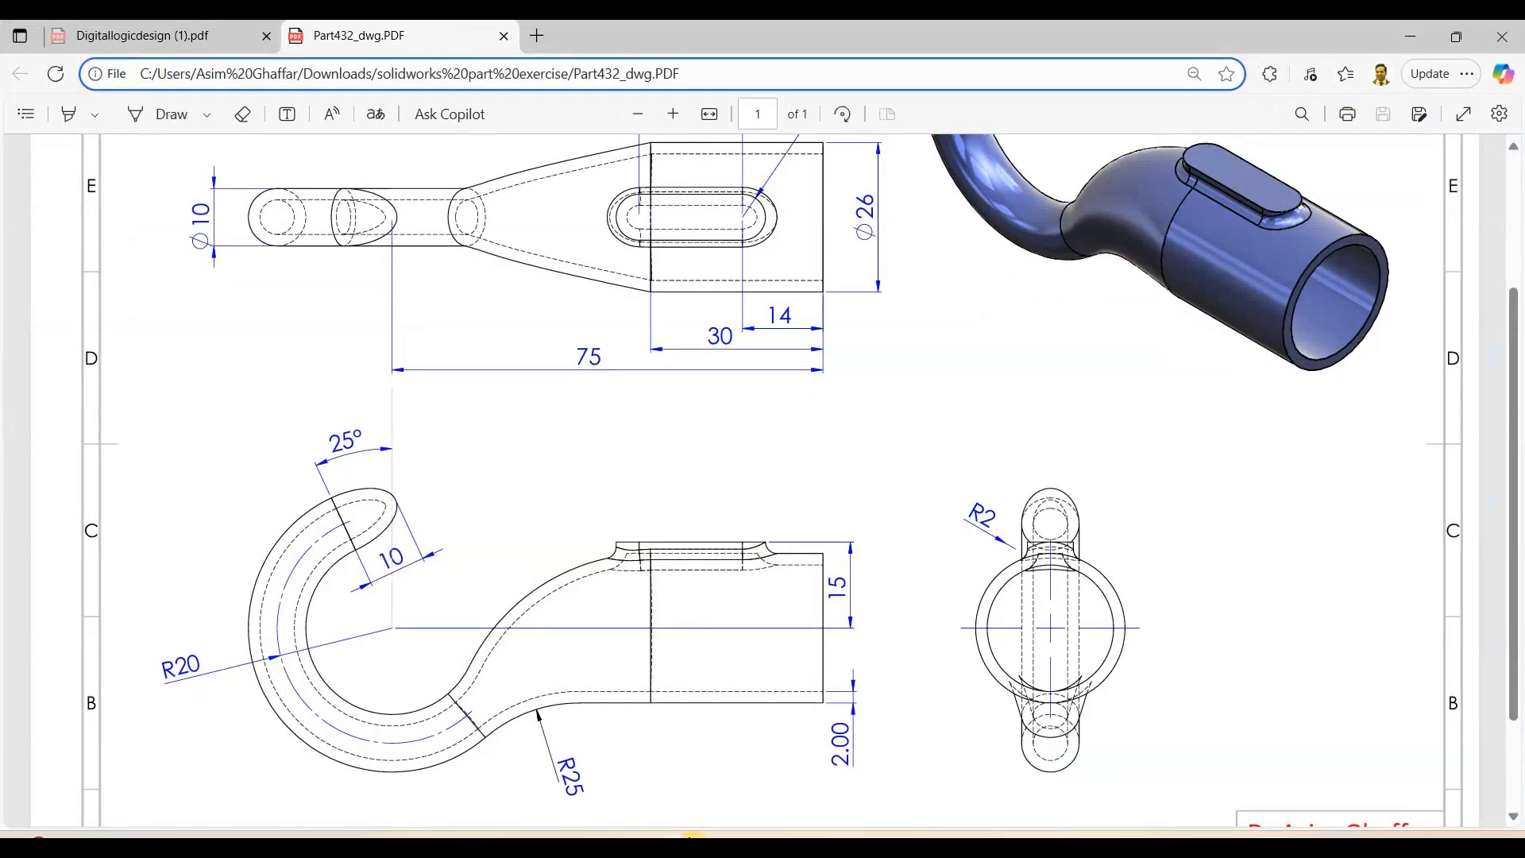
{"action": "scroll", "coordinate": [844, 414], "scroll_direction": "down", "scroll_amount": 2, "text": "ctrl"}
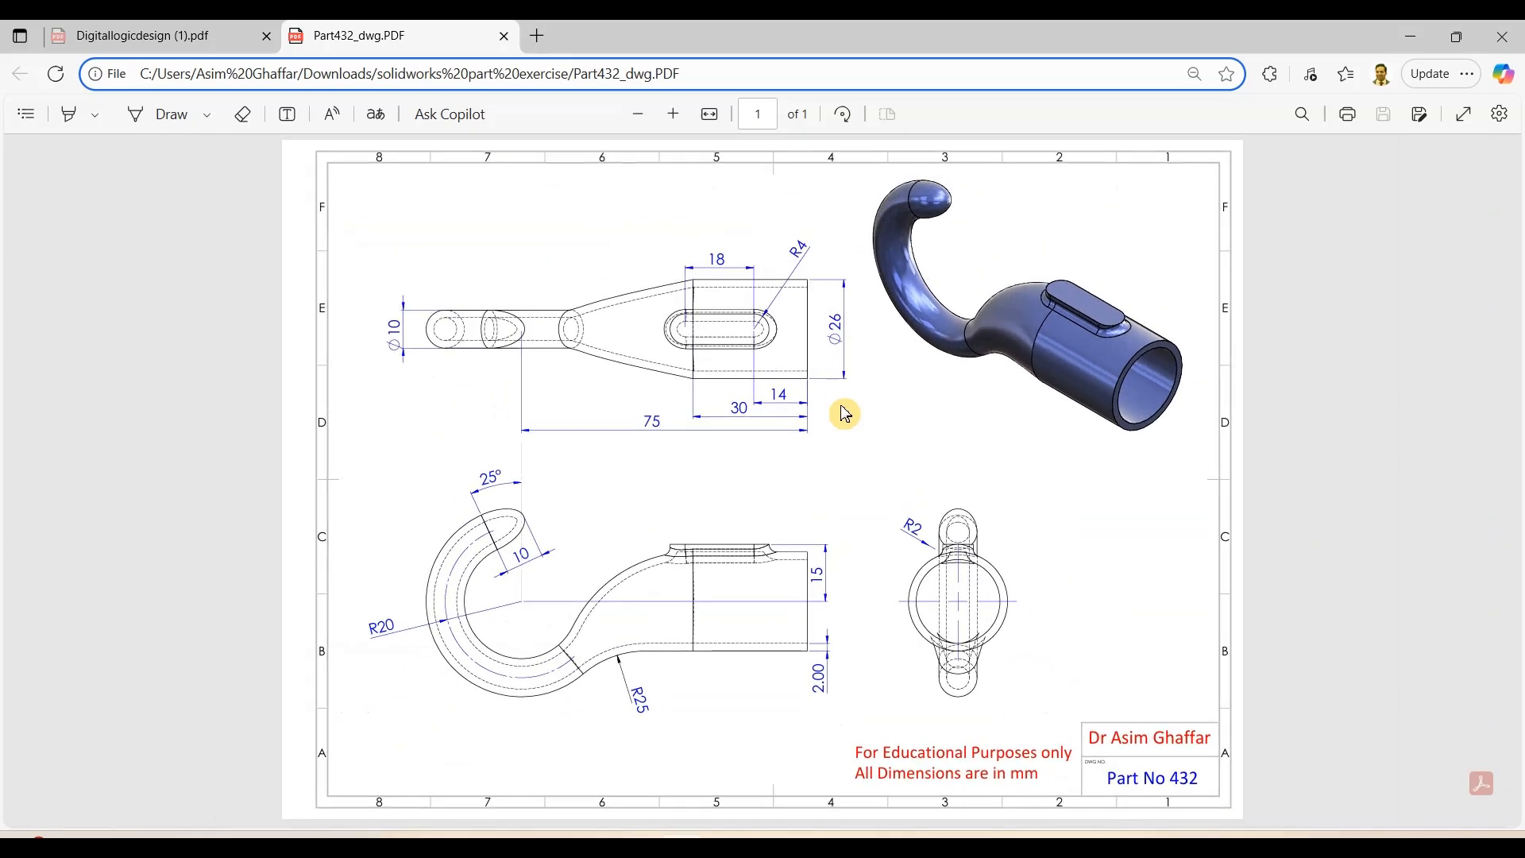
{"action": "left_click", "coordinate": [1411, 37]}
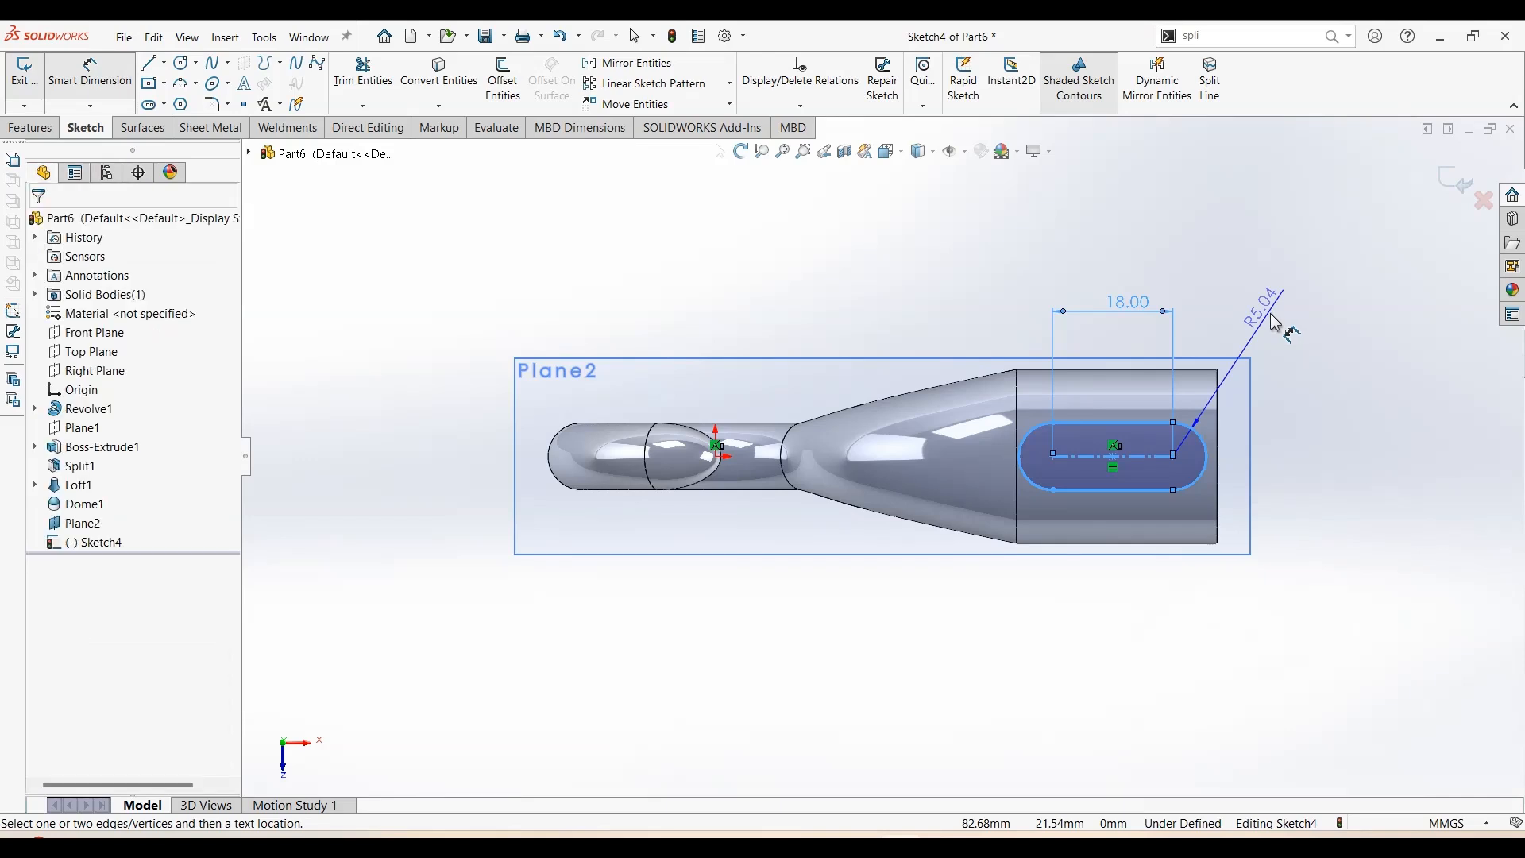
{"action": "left_click", "coordinate": [1274, 317]}
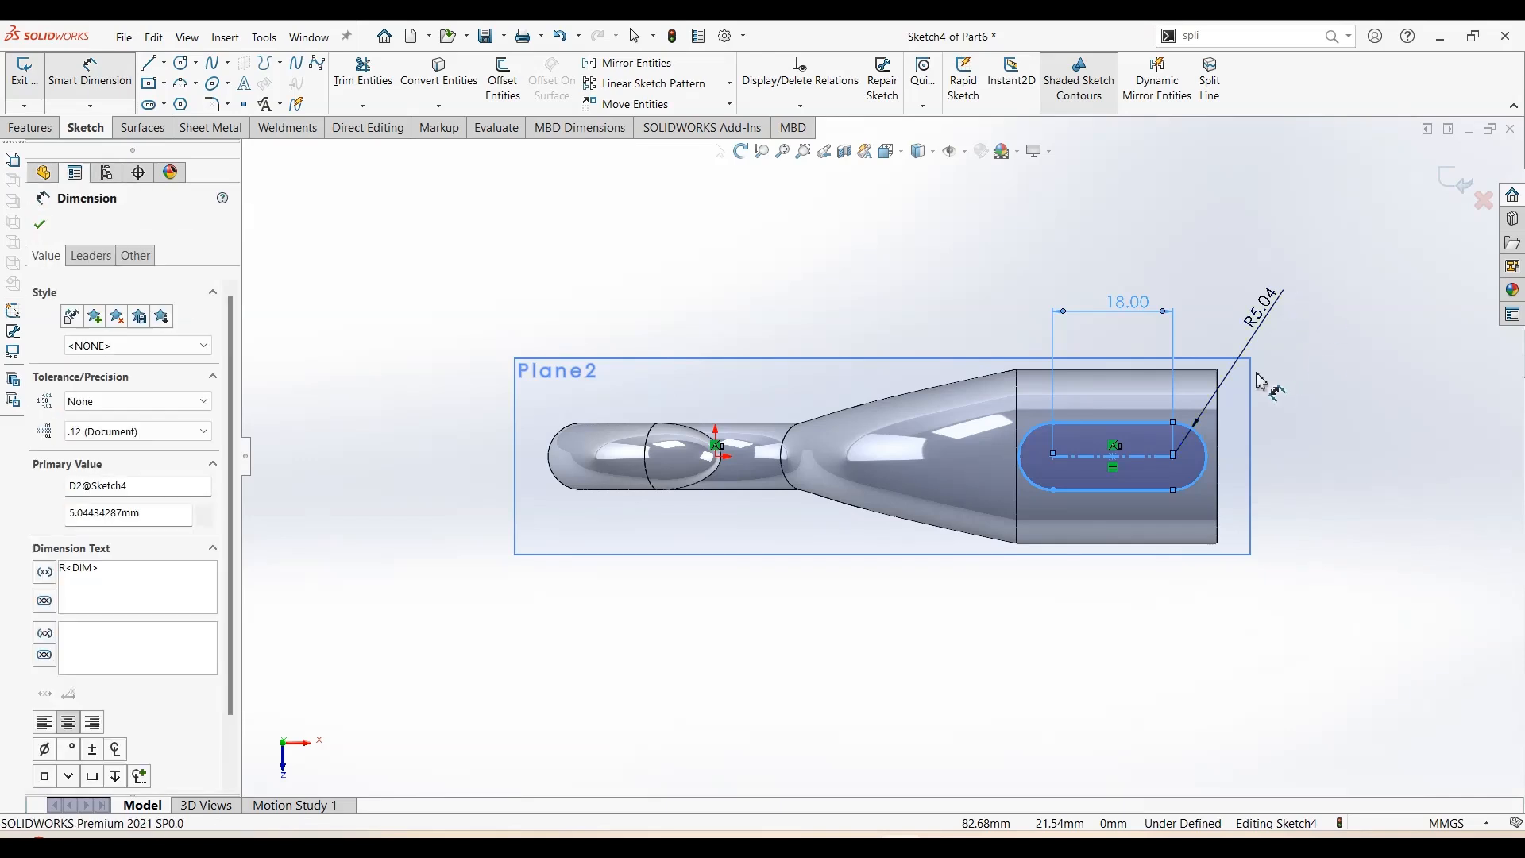
{"action": "type", "text": "4"}
{"action": "key", "text": "Return"}
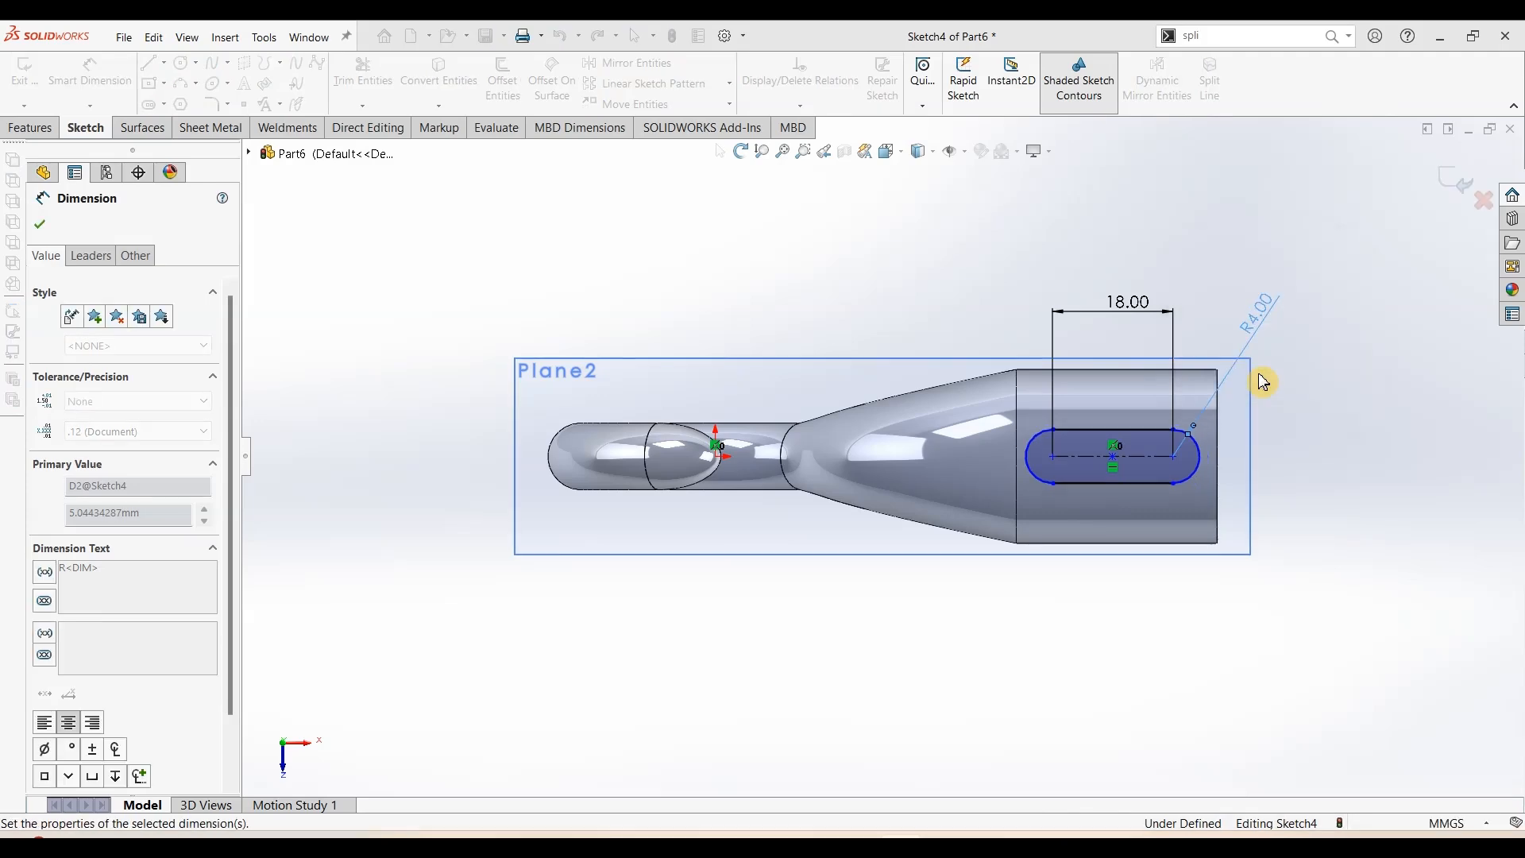
Check the slot's position in the PDF drawing and dimension its nearer arc centre 14 mm from the cylinder's open end edge
{"action": "left_click", "coordinate": [741, 839]}
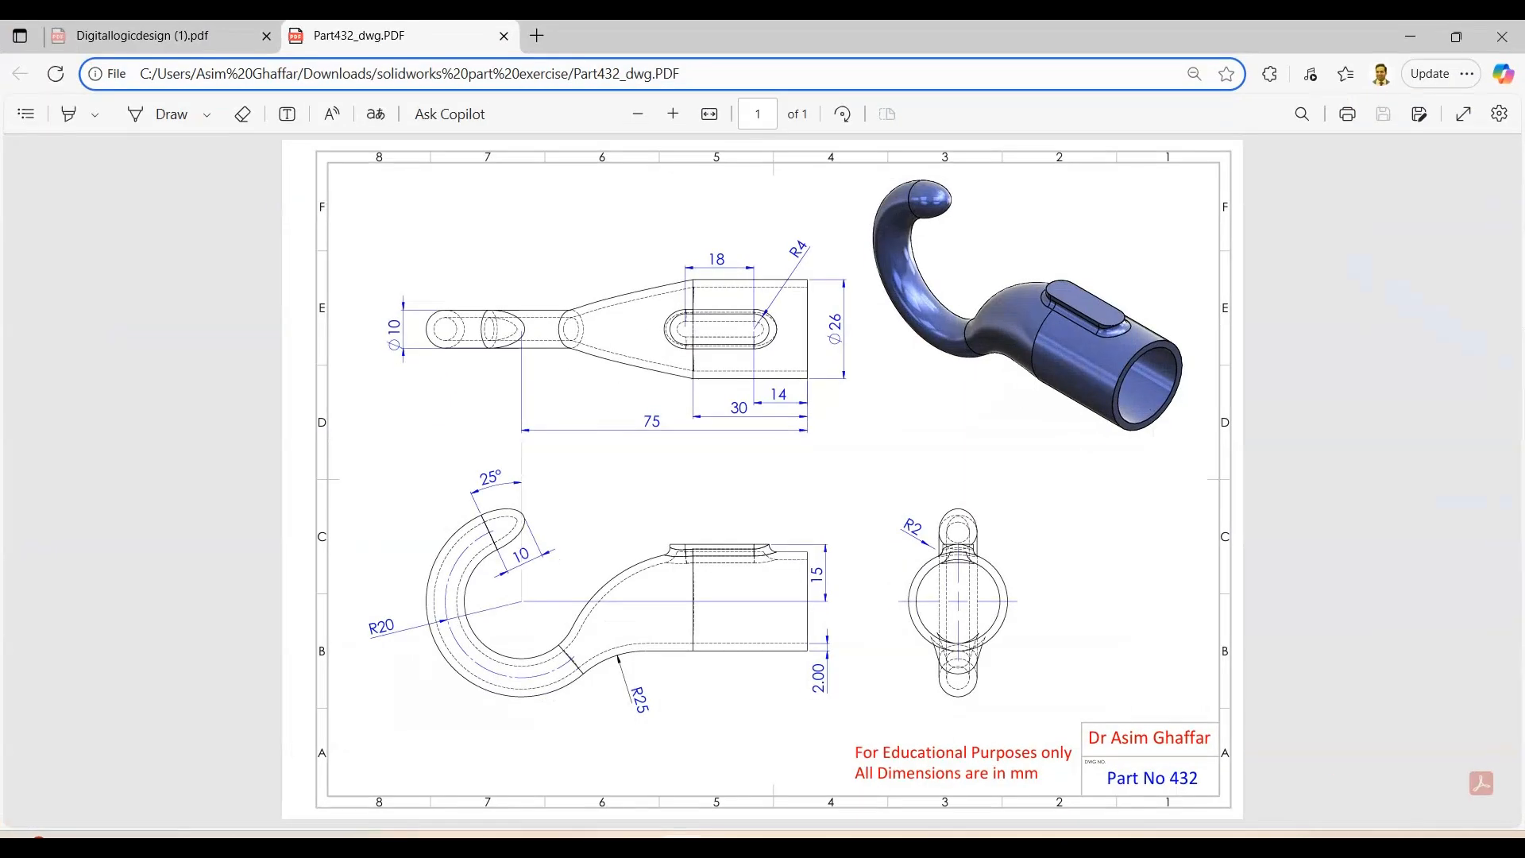
{"action": "left_click", "coordinate": [740, 839]}
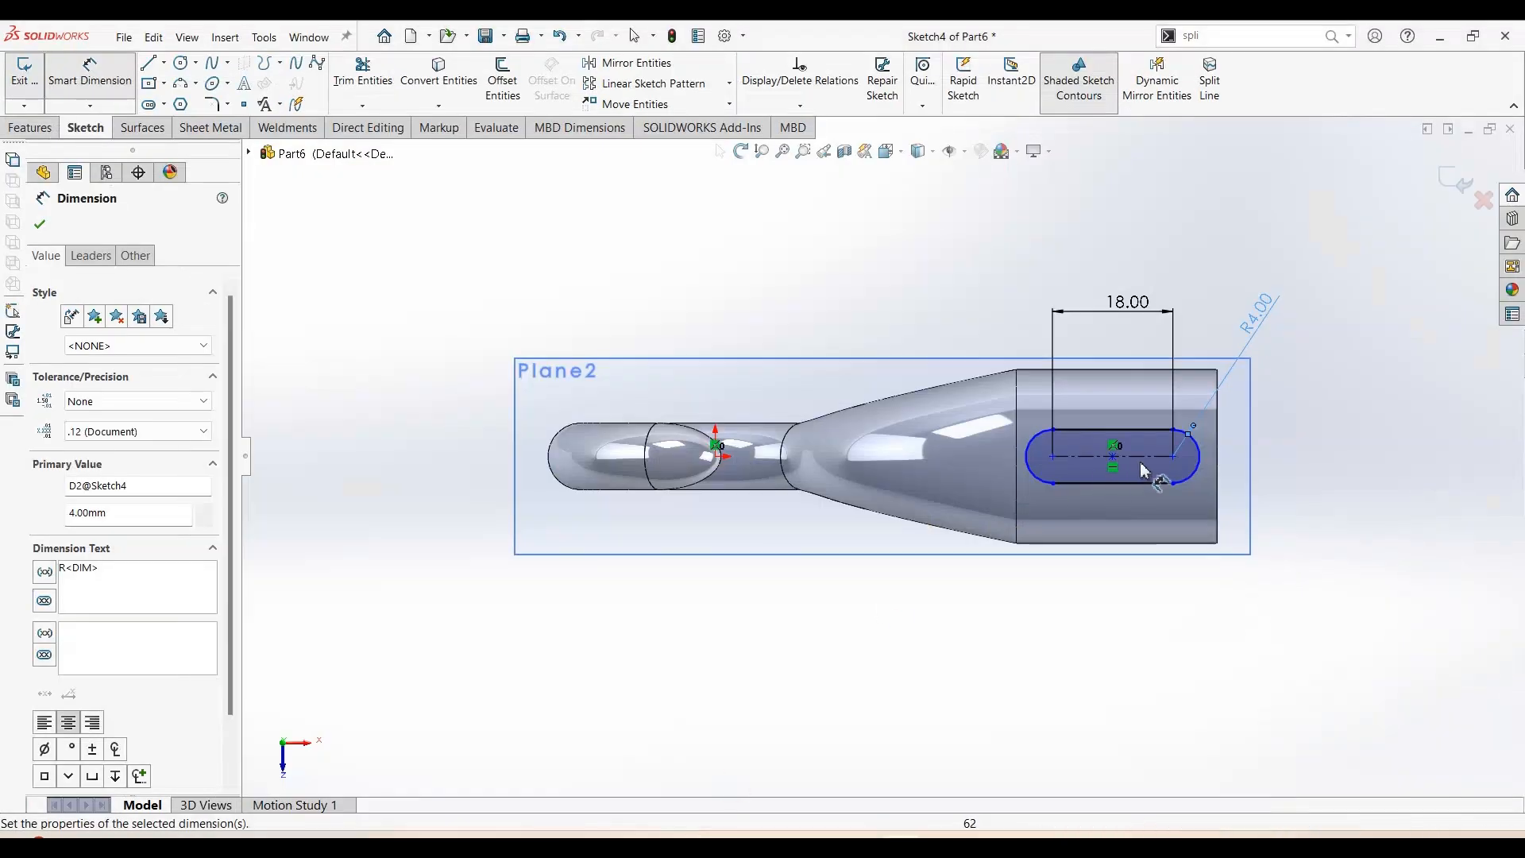
{"action": "left_click", "coordinate": [1200, 460]}
{"action": "left_click", "coordinate": [1218, 468]}
{"action": "left_click", "coordinate": [1217, 521]}
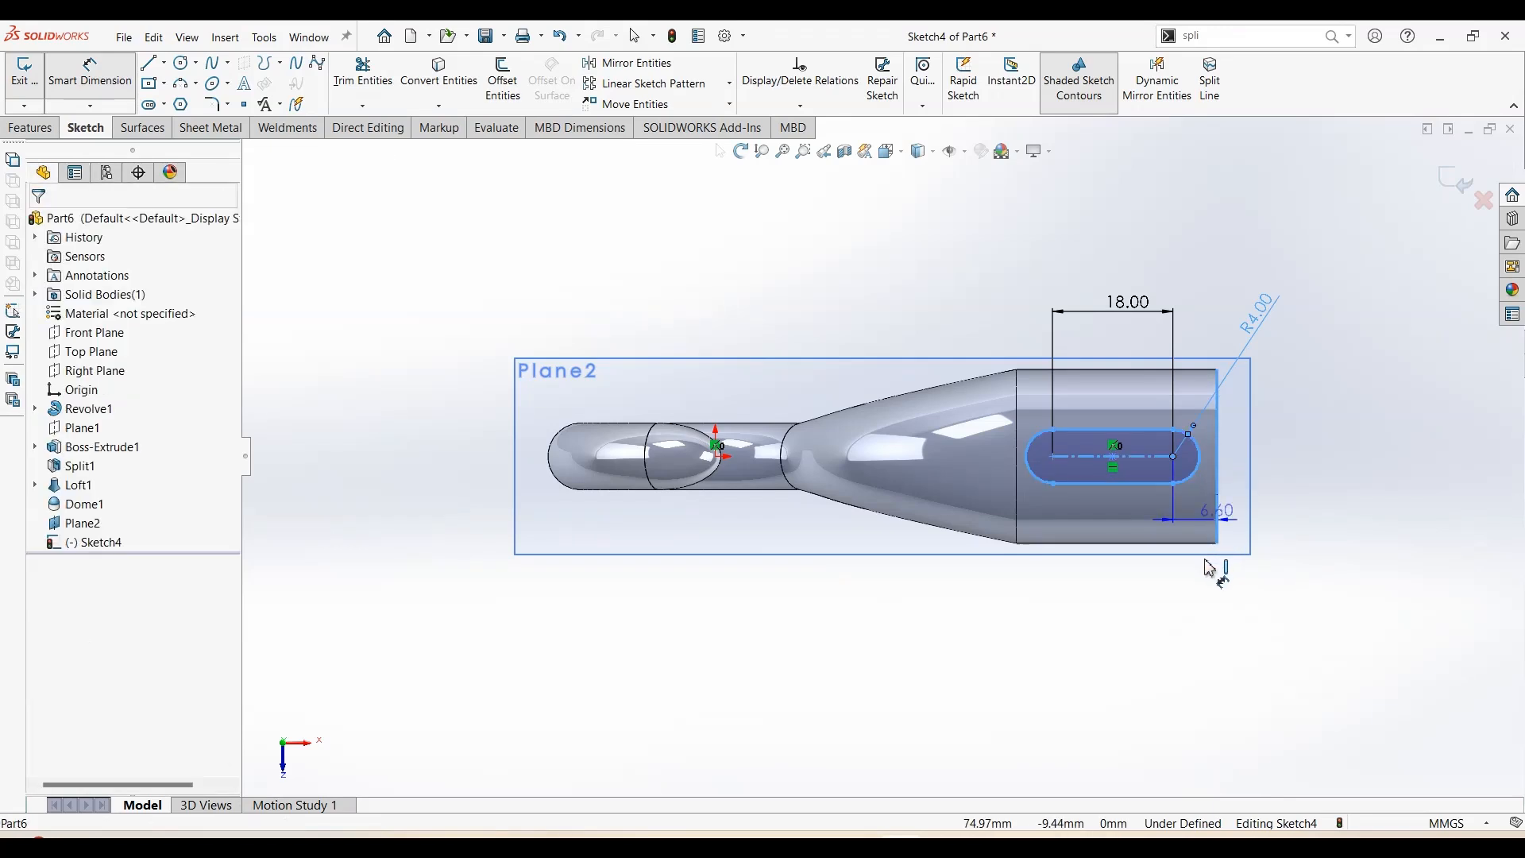
{"action": "left_click", "coordinate": [1200, 622]}
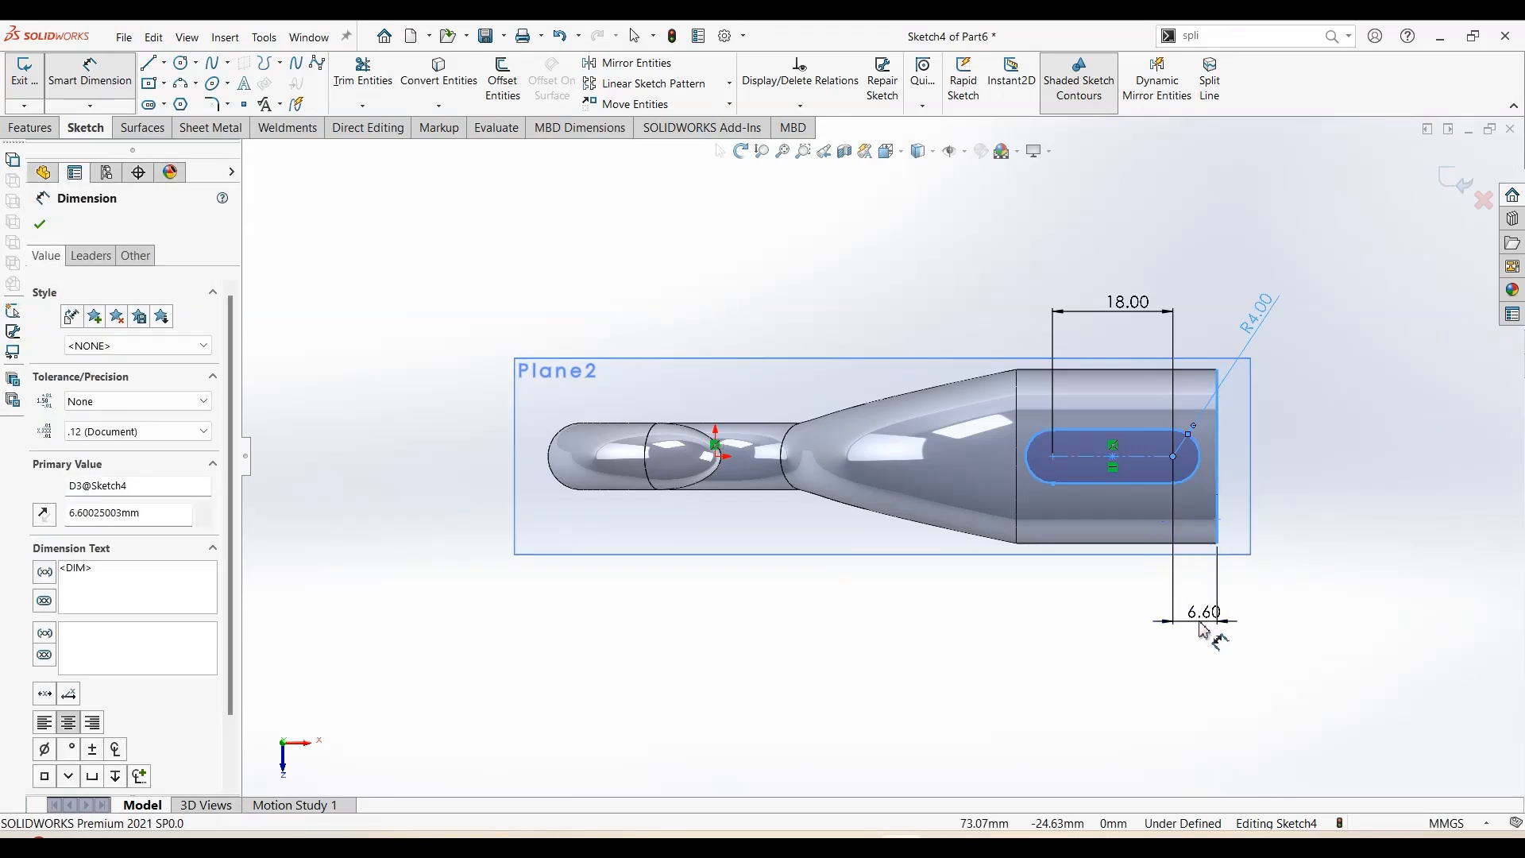
{"action": "left_click", "coordinate": [1204, 631]}
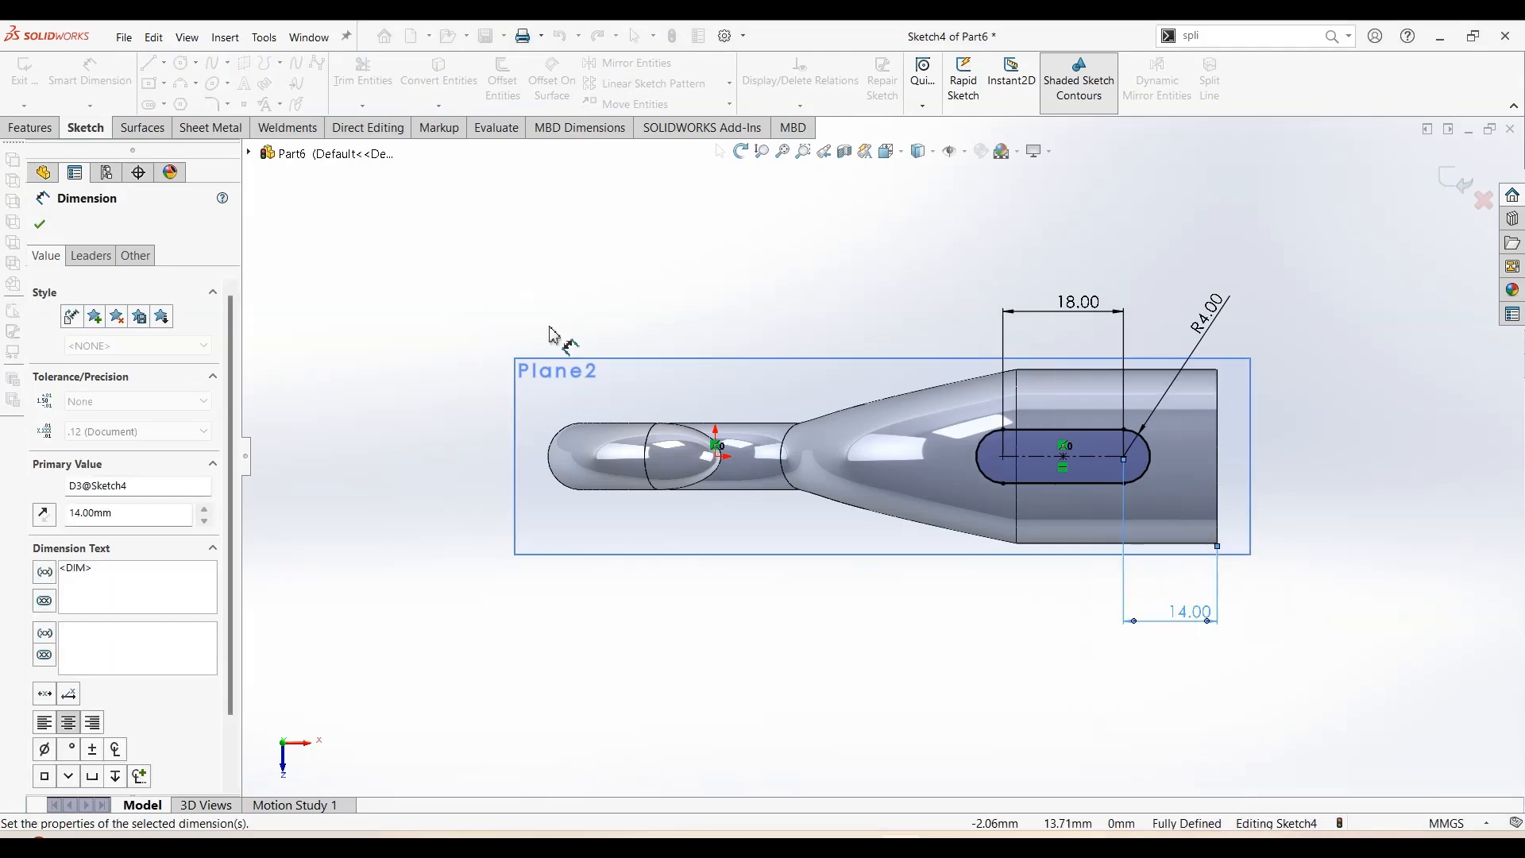
Extrude the slot profile as a boss in the reversed direction, Up To Surface, ending at the cylinder's outer face
{"action": "left_click", "coordinate": [32, 128]}
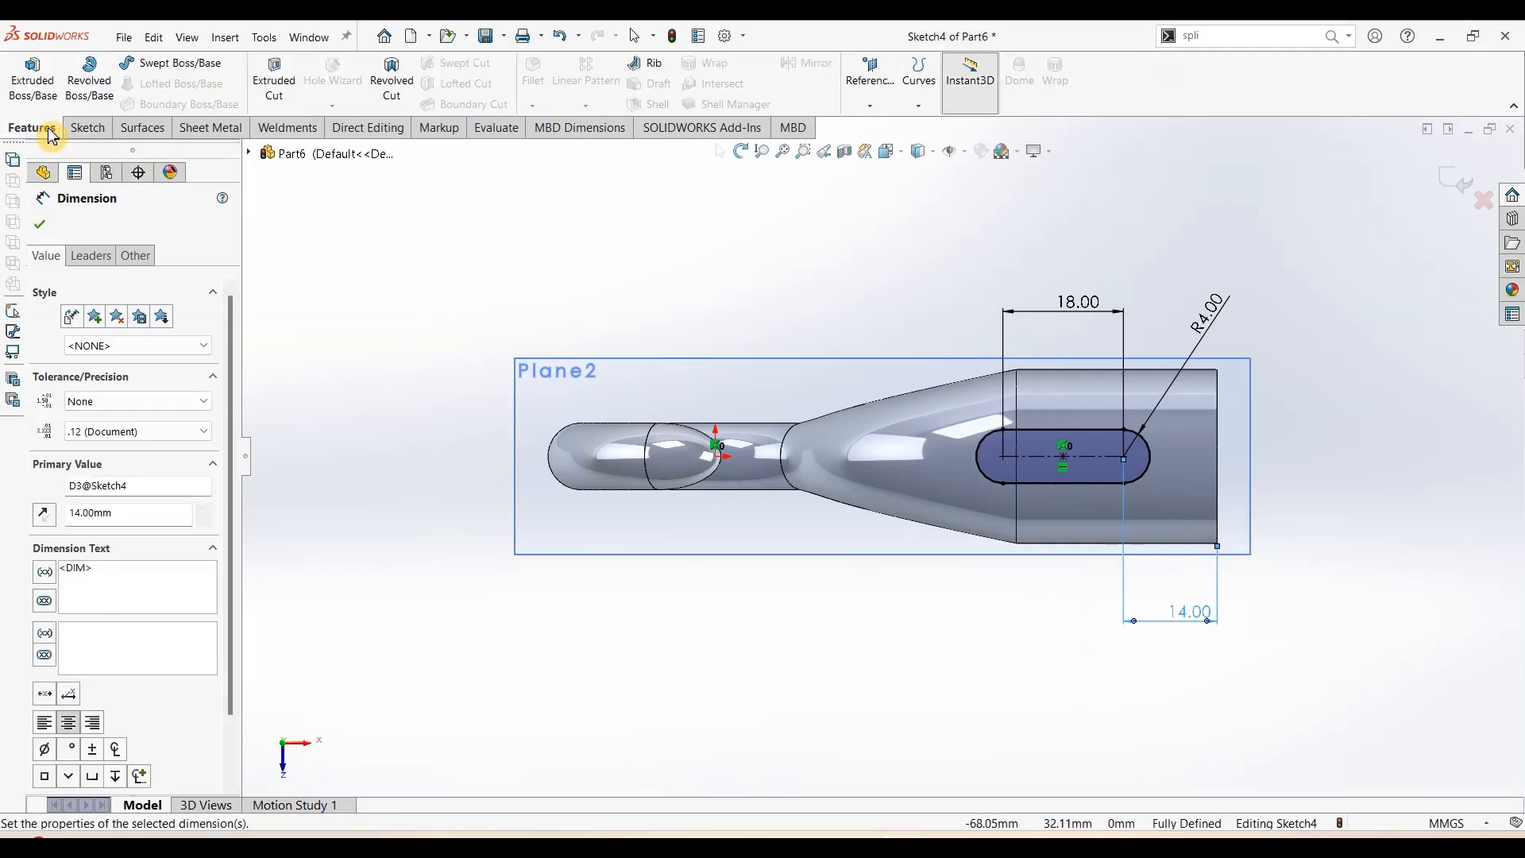
{"action": "left_click", "coordinate": [60, 87]}
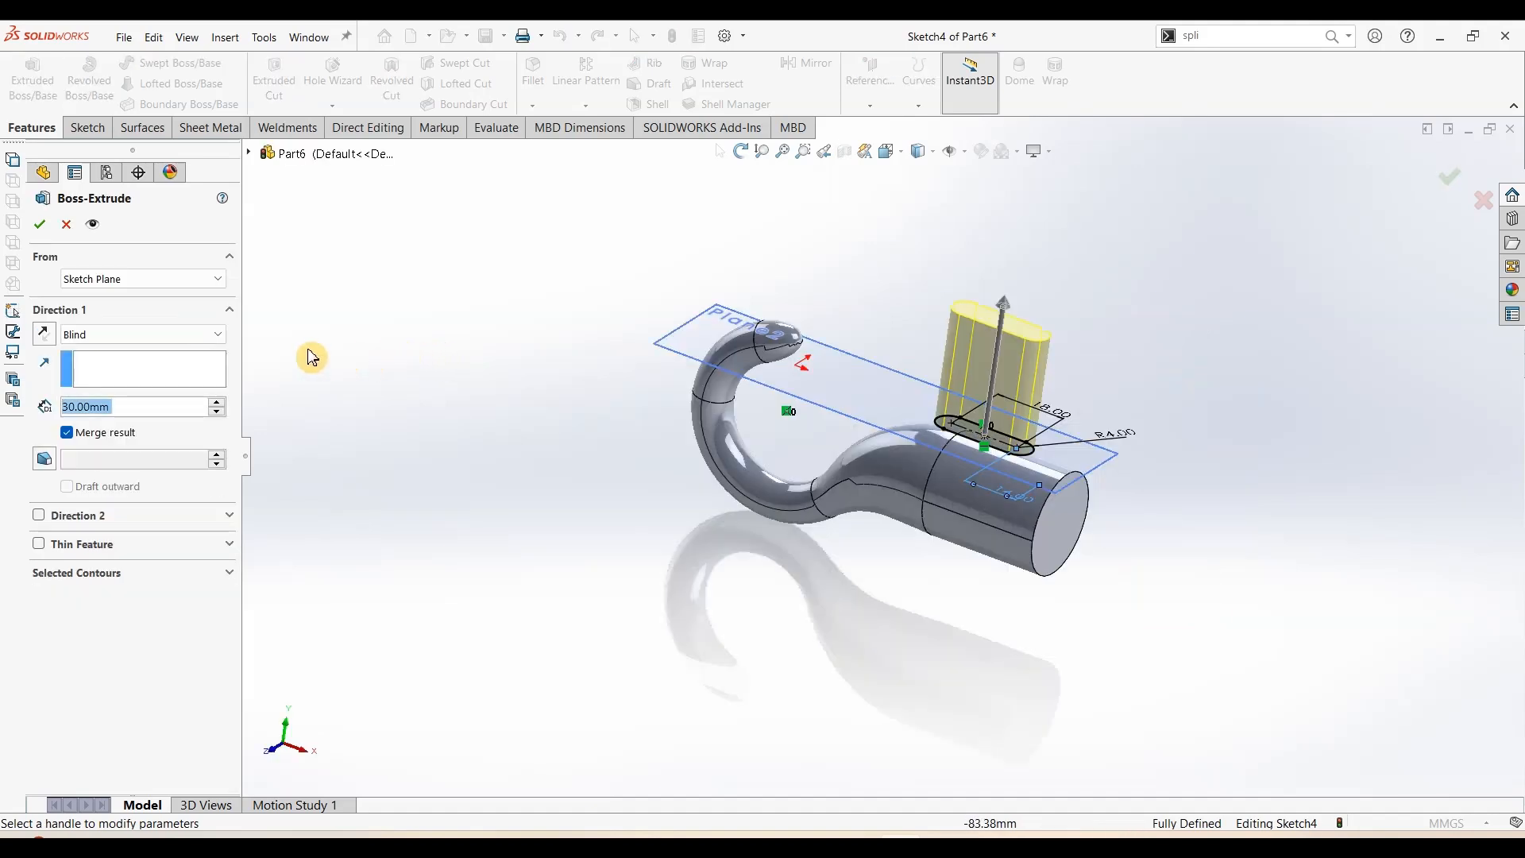
{"action": "left_click", "coordinate": [44, 334]}
{"action": "left_click", "coordinate": [103, 336]}
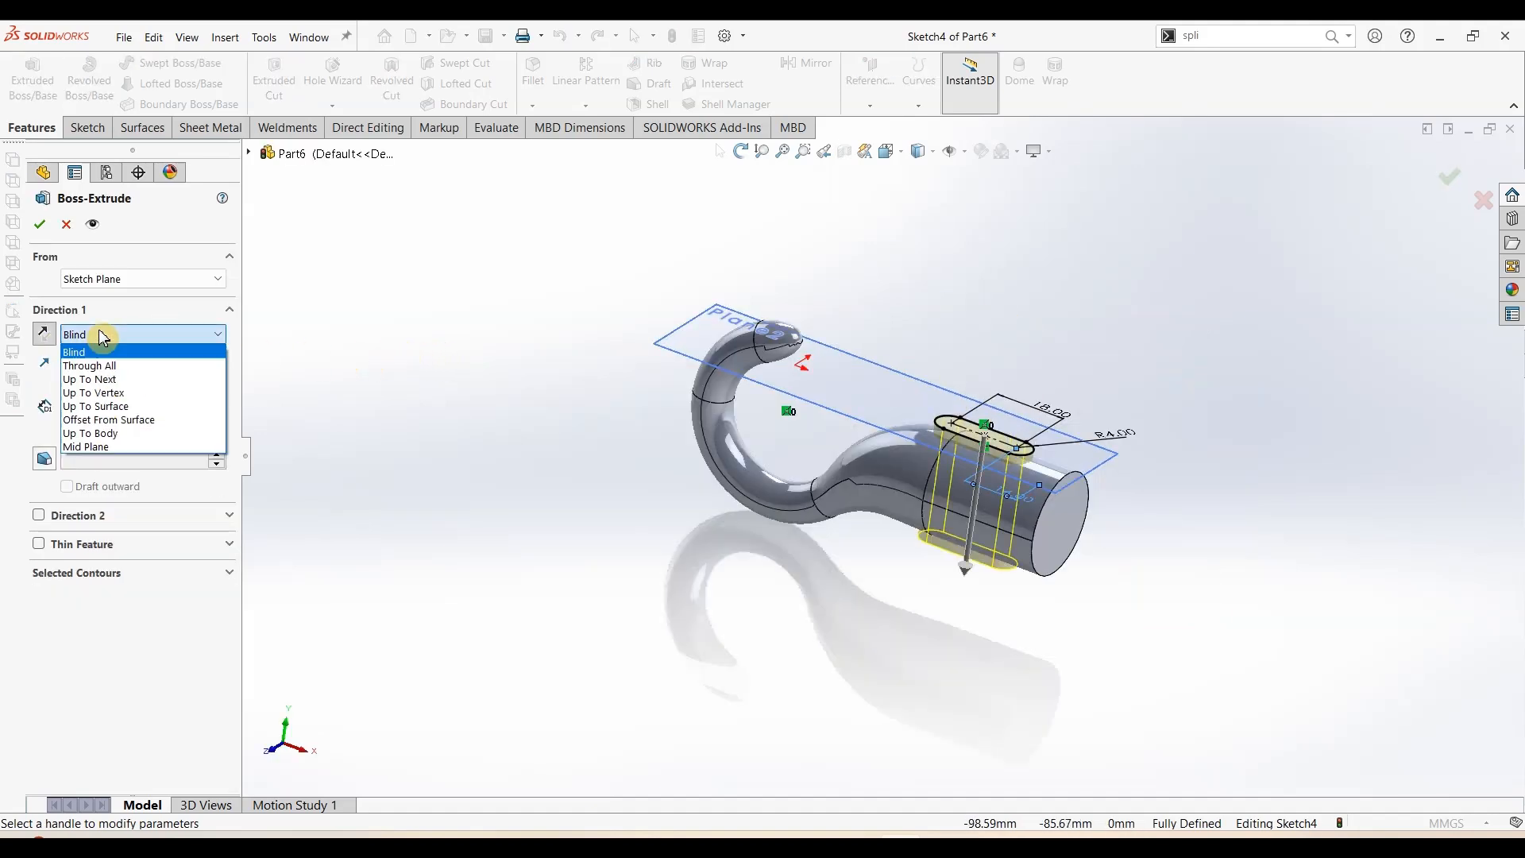
{"action": "left_click", "coordinate": [105, 433]}
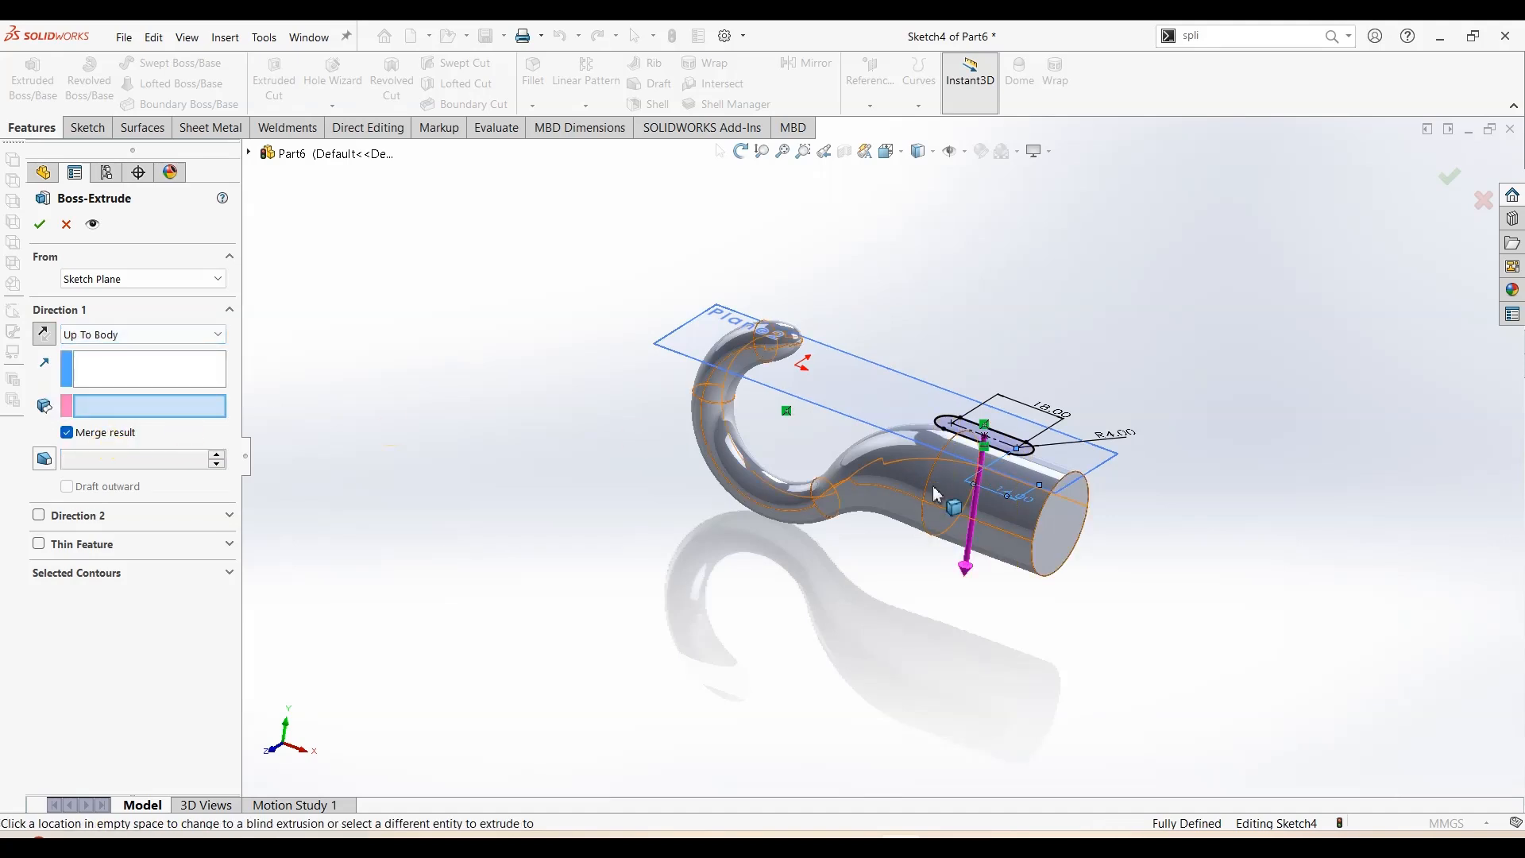
{"action": "left_click", "coordinate": [154, 335]}
{"action": "left_click", "coordinate": [119, 406]}
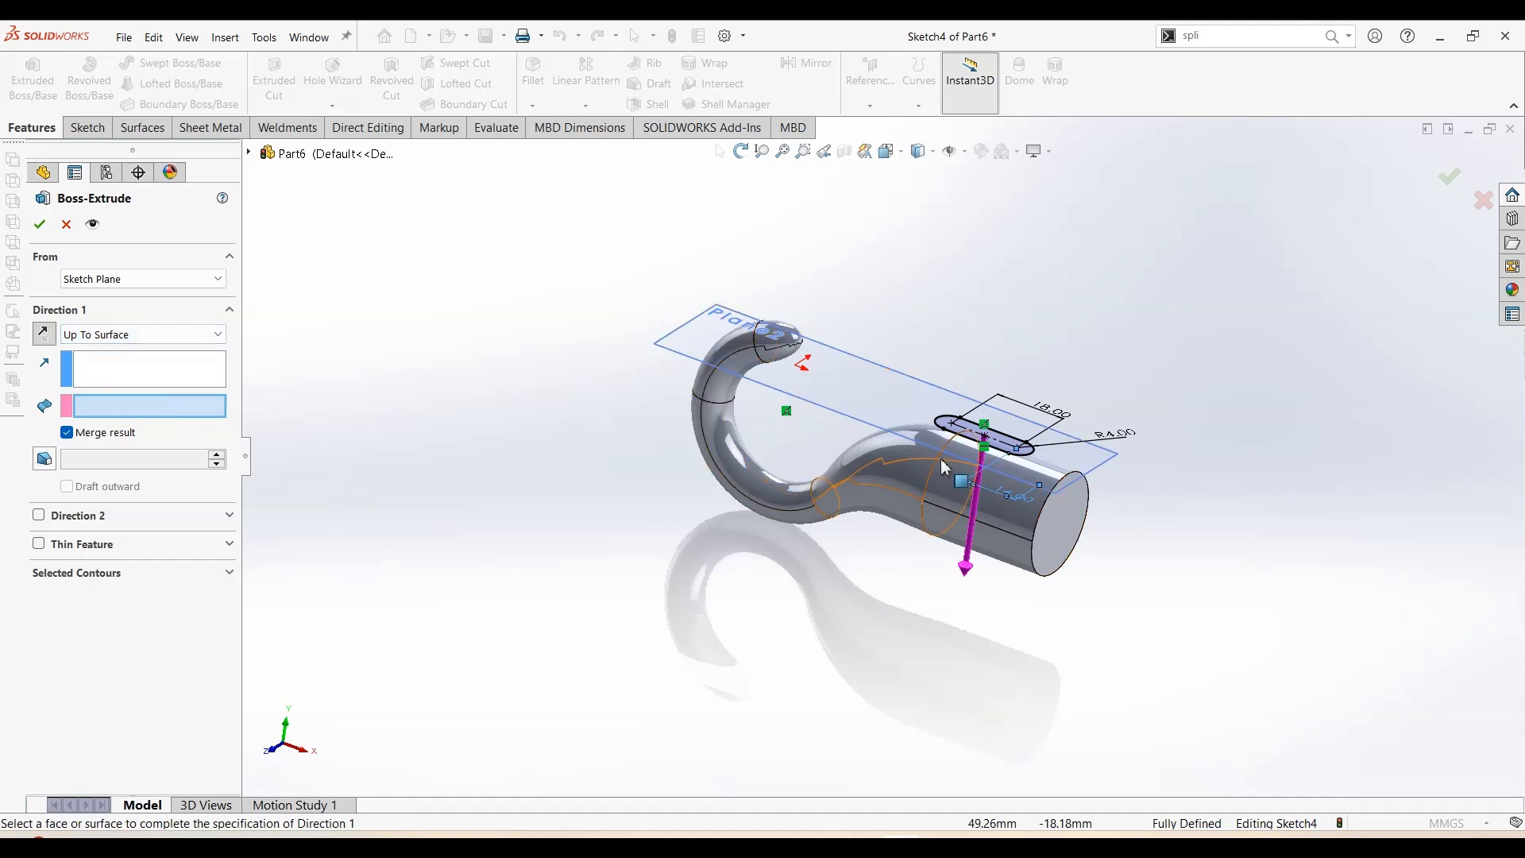
{"action": "left_click", "coordinate": [948, 491]}
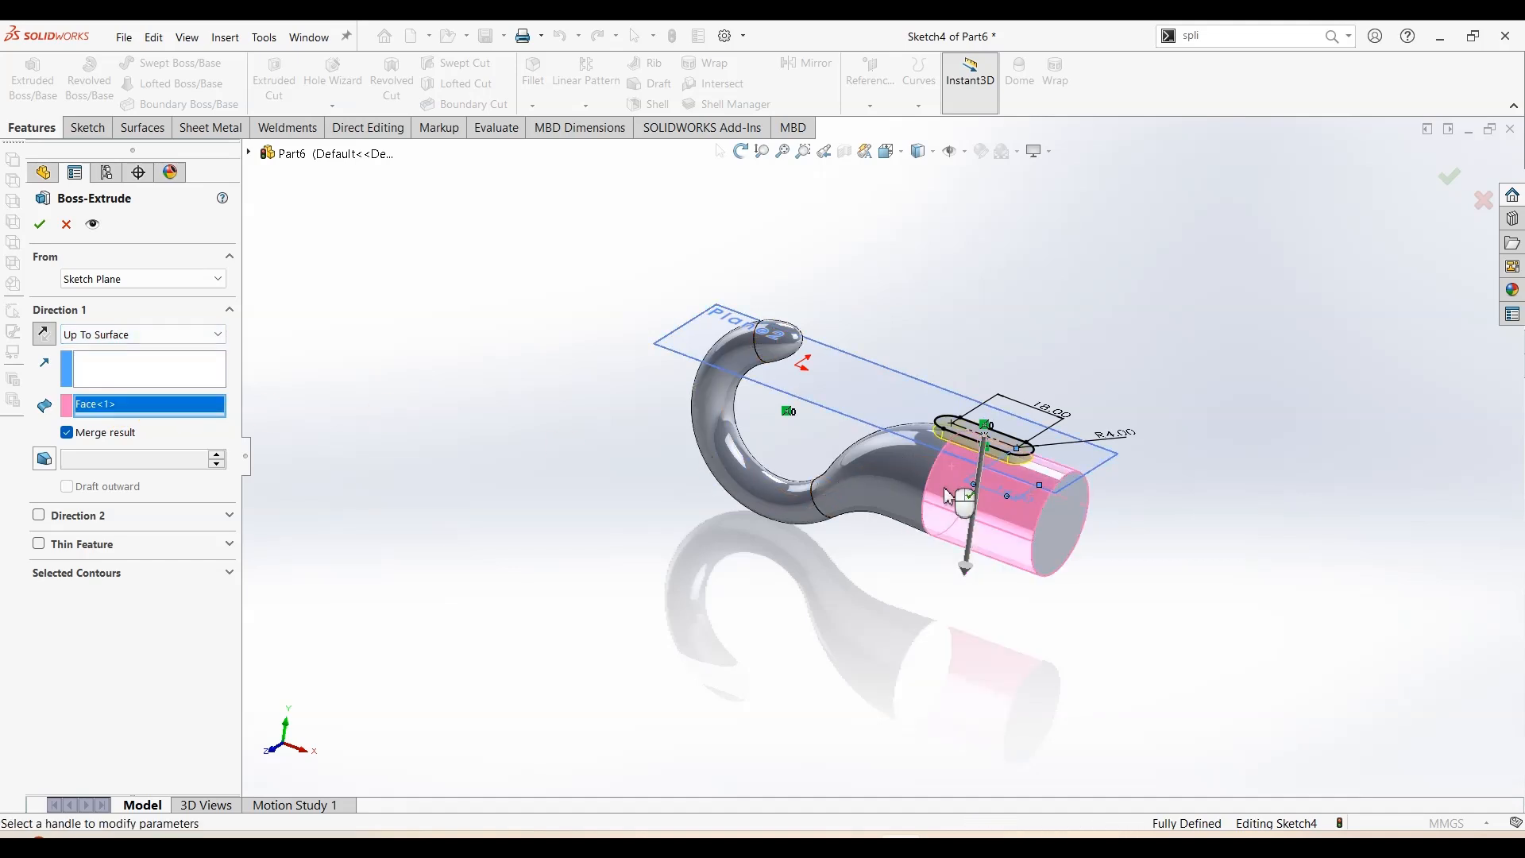
{"action": "left_click", "coordinate": [39, 224]}
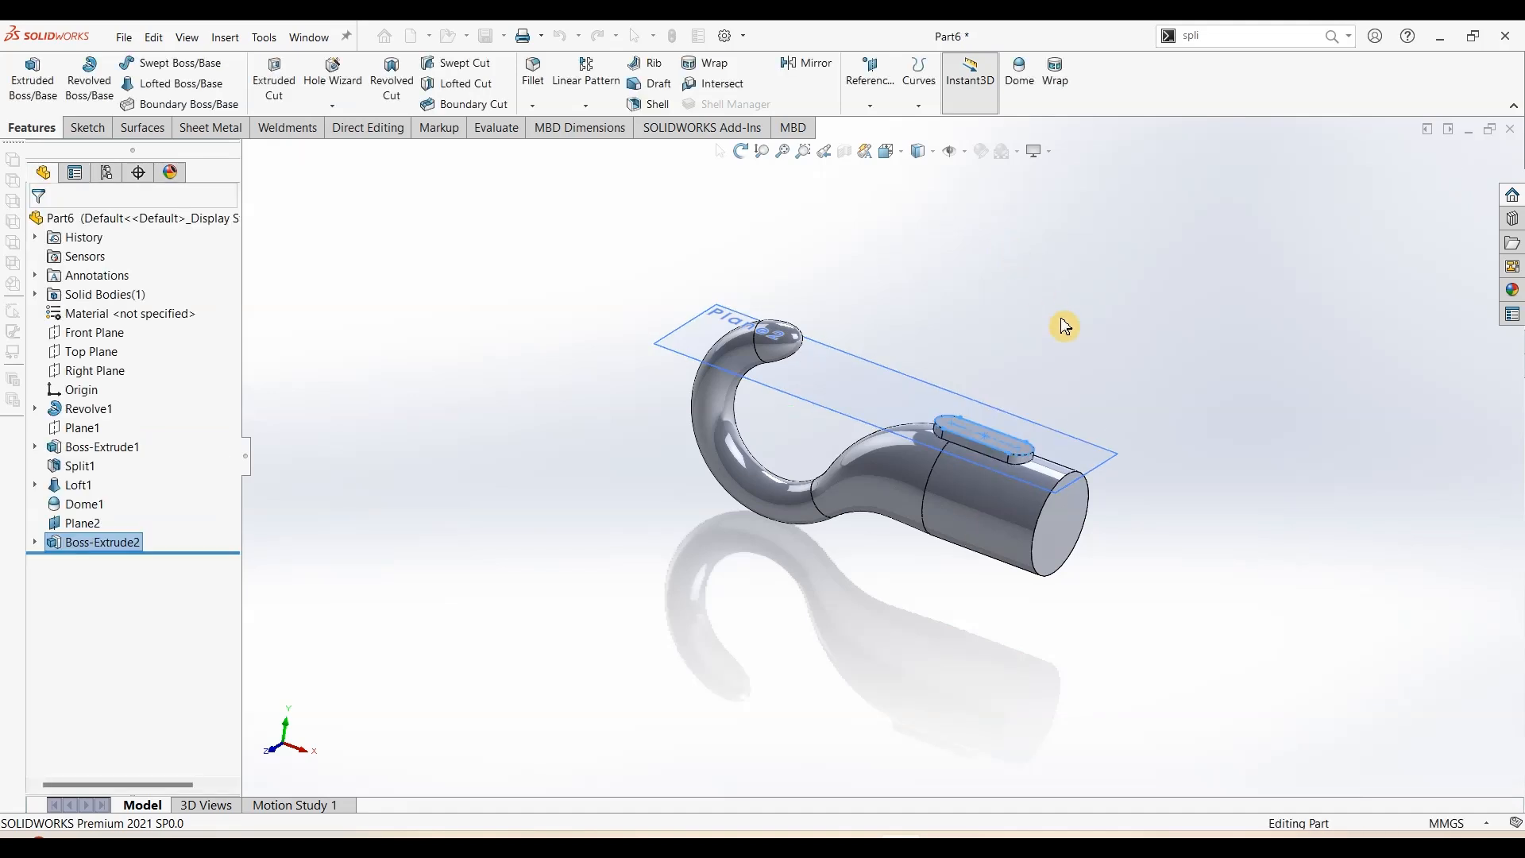
Hide the 15 mm offset plane and examine where the slot boss's hook-side end meets the lofted neck
{"action": "left_click", "coordinate": [1115, 454]}
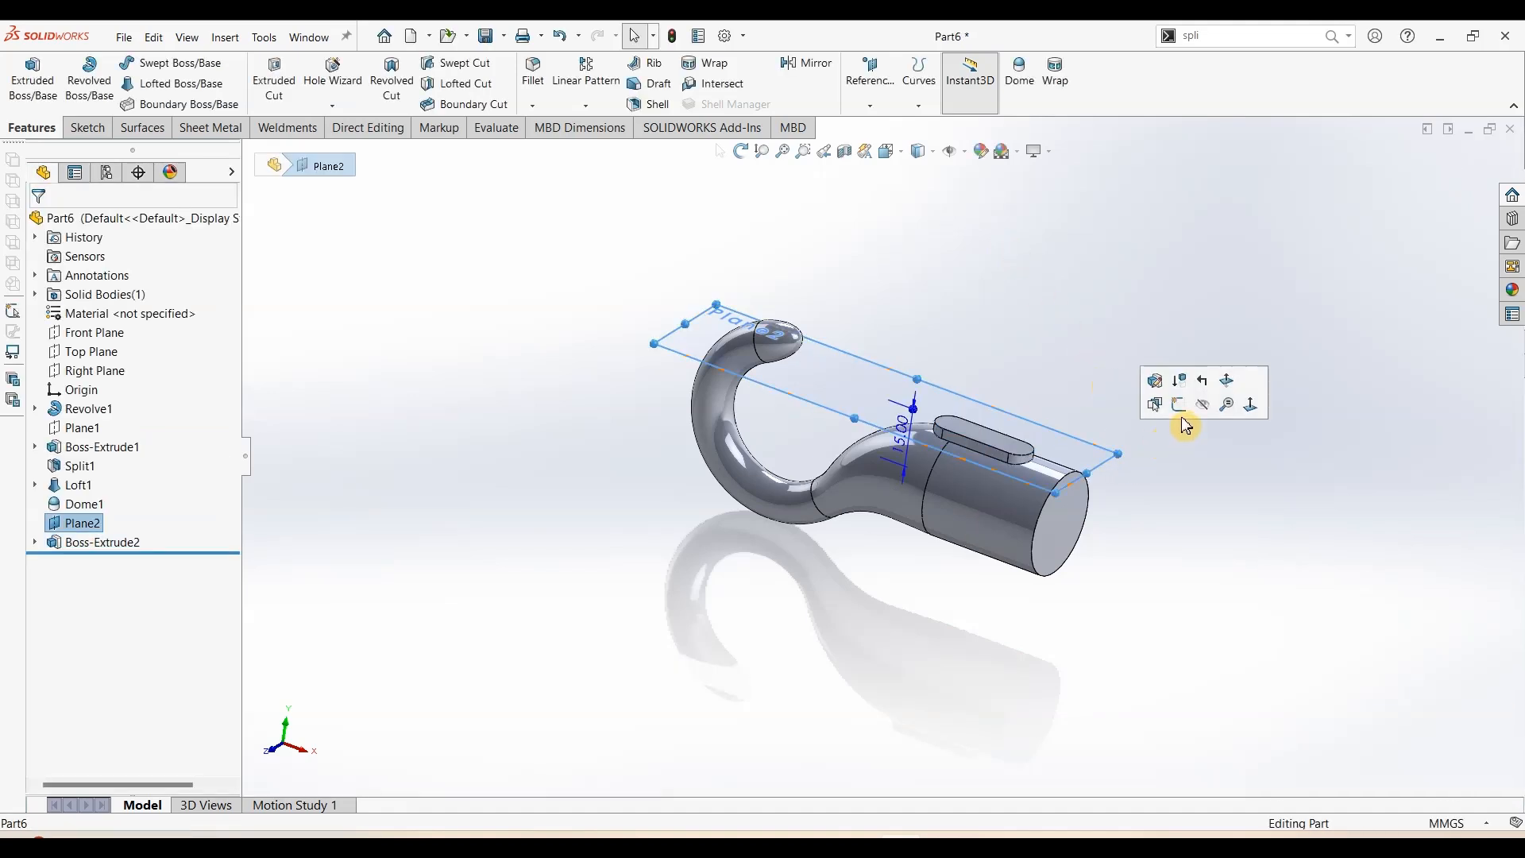
{"action": "left_click", "coordinate": [1203, 403]}
{"action": "left_click_drag", "start_coordinate": [1142, 434], "coordinate": [1175, 367]}
{"action": "middle_click_drag", "start_coordinate": [1100, 408], "coordinate": [1027, 459]}
{"action": "scroll", "coordinate": [1028, 459], "scroll_direction": "down", "scroll_amount": 10}
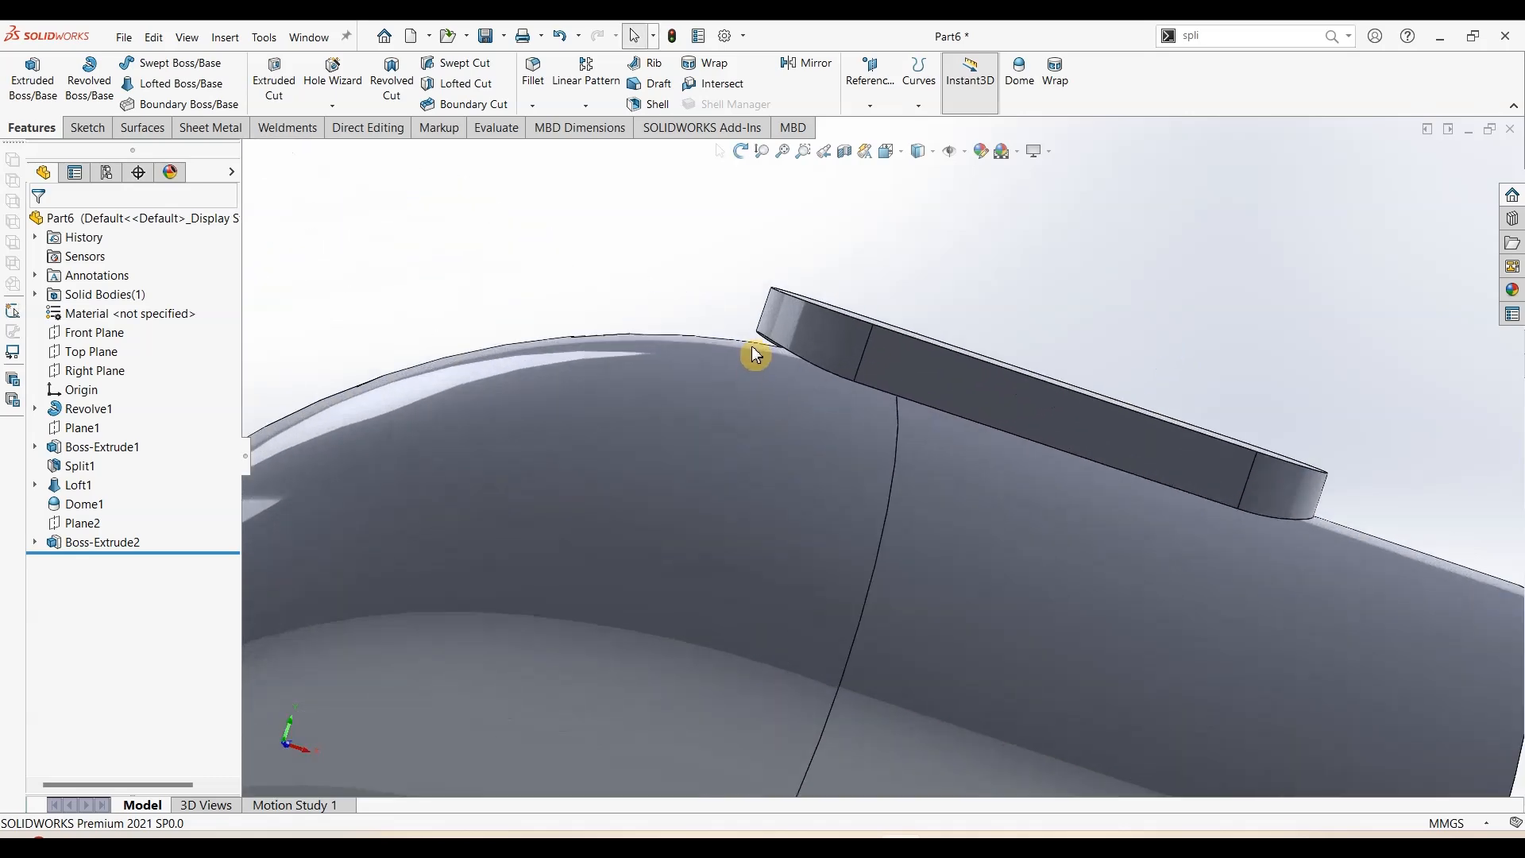
{"action": "scroll", "coordinate": [794, 365], "scroll_direction": "up", "scroll_amount": 6}
{"action": "middle_click_drag", "start_coordinate": [794, 378], "coordinate": [523, 396]}
{"action": "scroll", "coordinate": [885, 485], "scroll_direction": "up", "scroll_amount": 3}
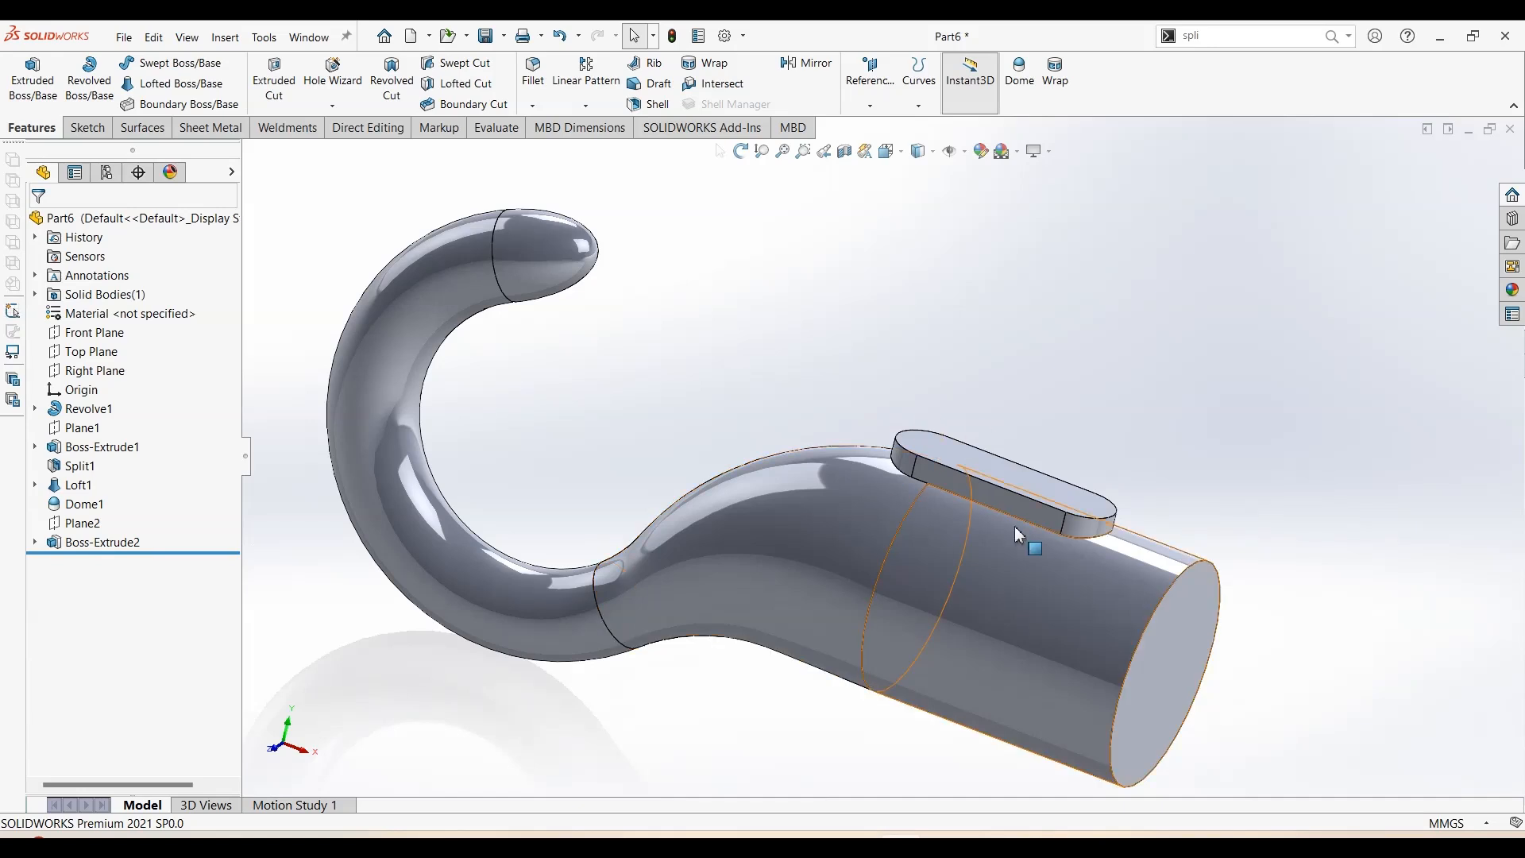
Change the slot boss extrusion's end condition to Up To Body, using the hook body as the target
{"action": "left_click", "coordinate": [111, 542]}
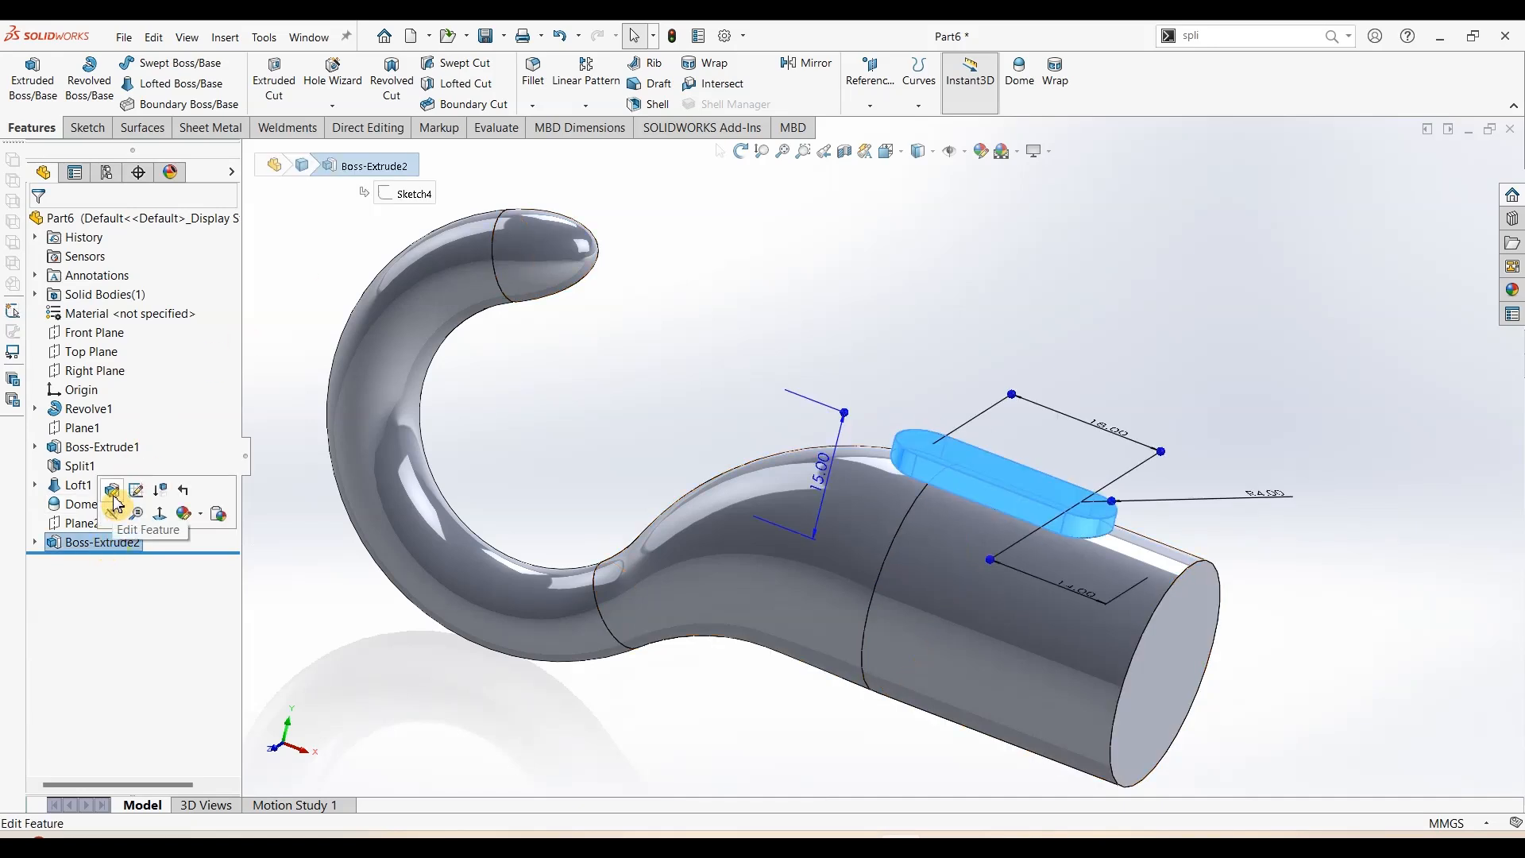
{"action": "left_click", "coordinate": [117, 497]}
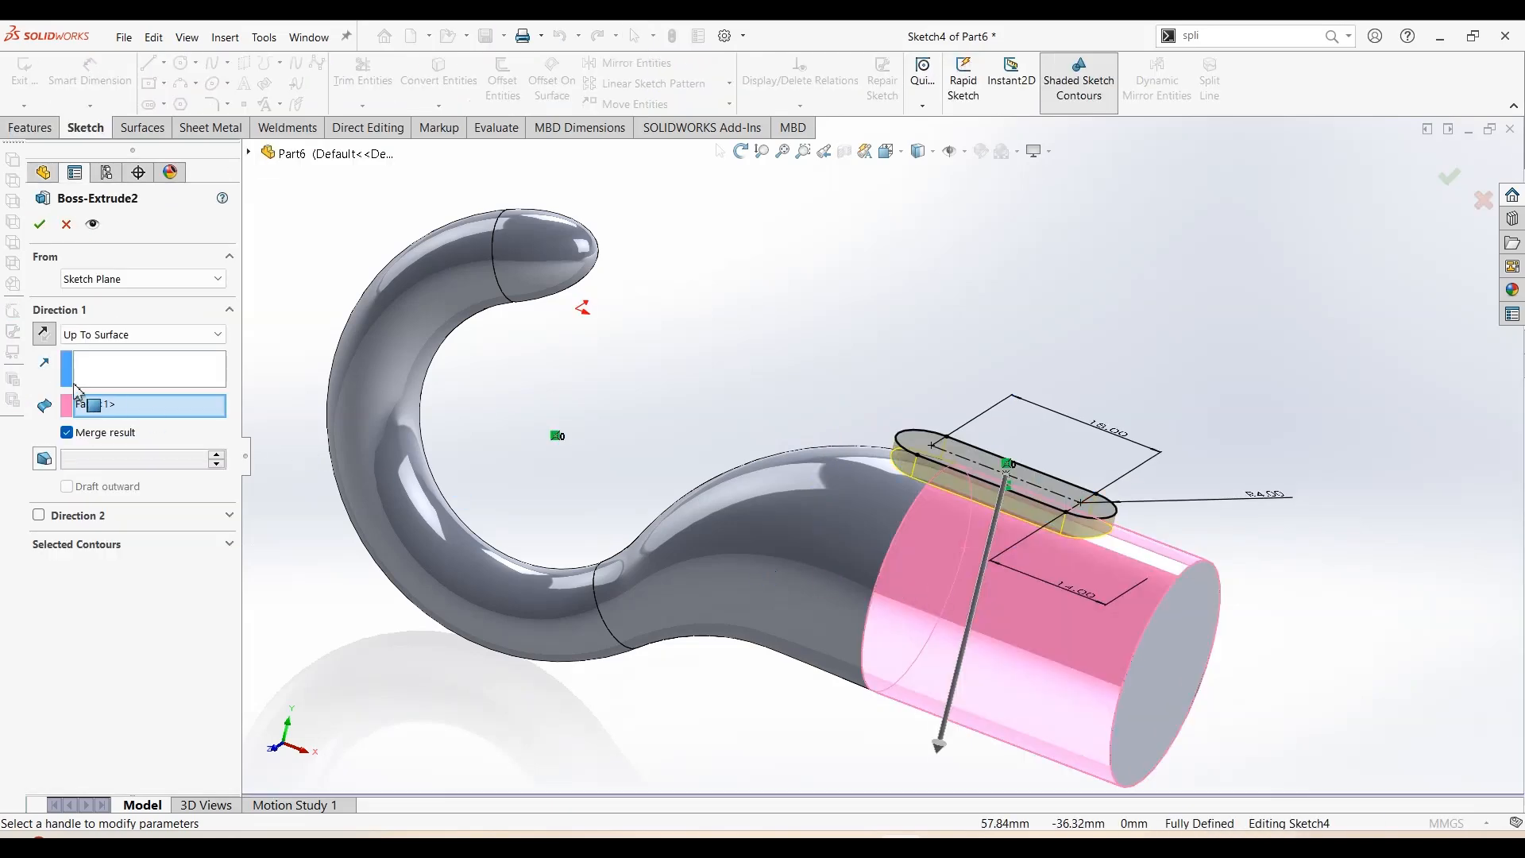
{"action": "left_click", "coordinate": [127, 334]}
{"action": "left_click", "coordinate": [116, 437]}
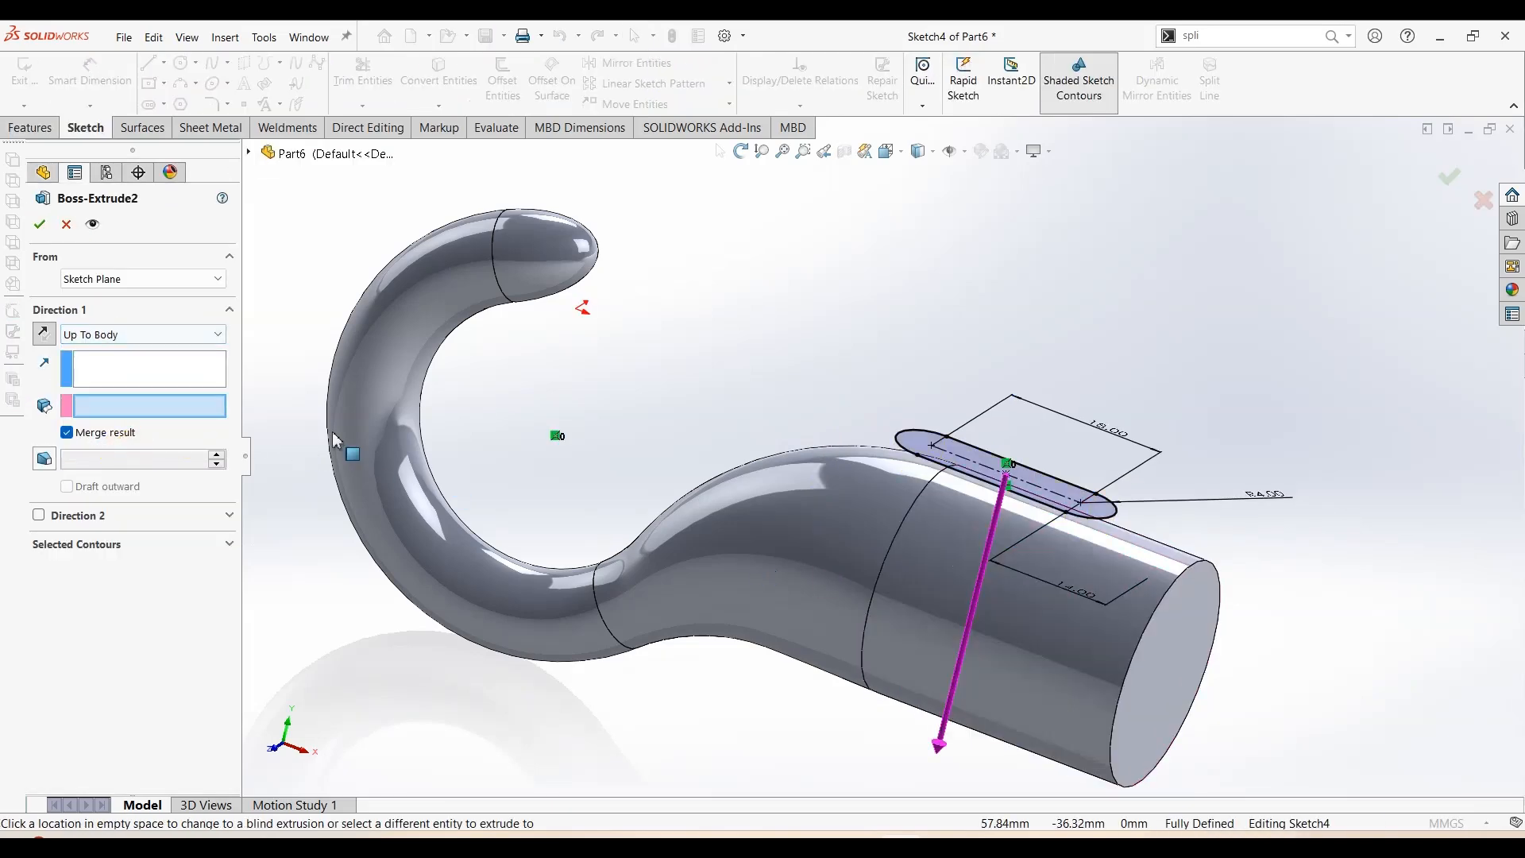
{"action": "left_click", "coordinate": [855, 505]}
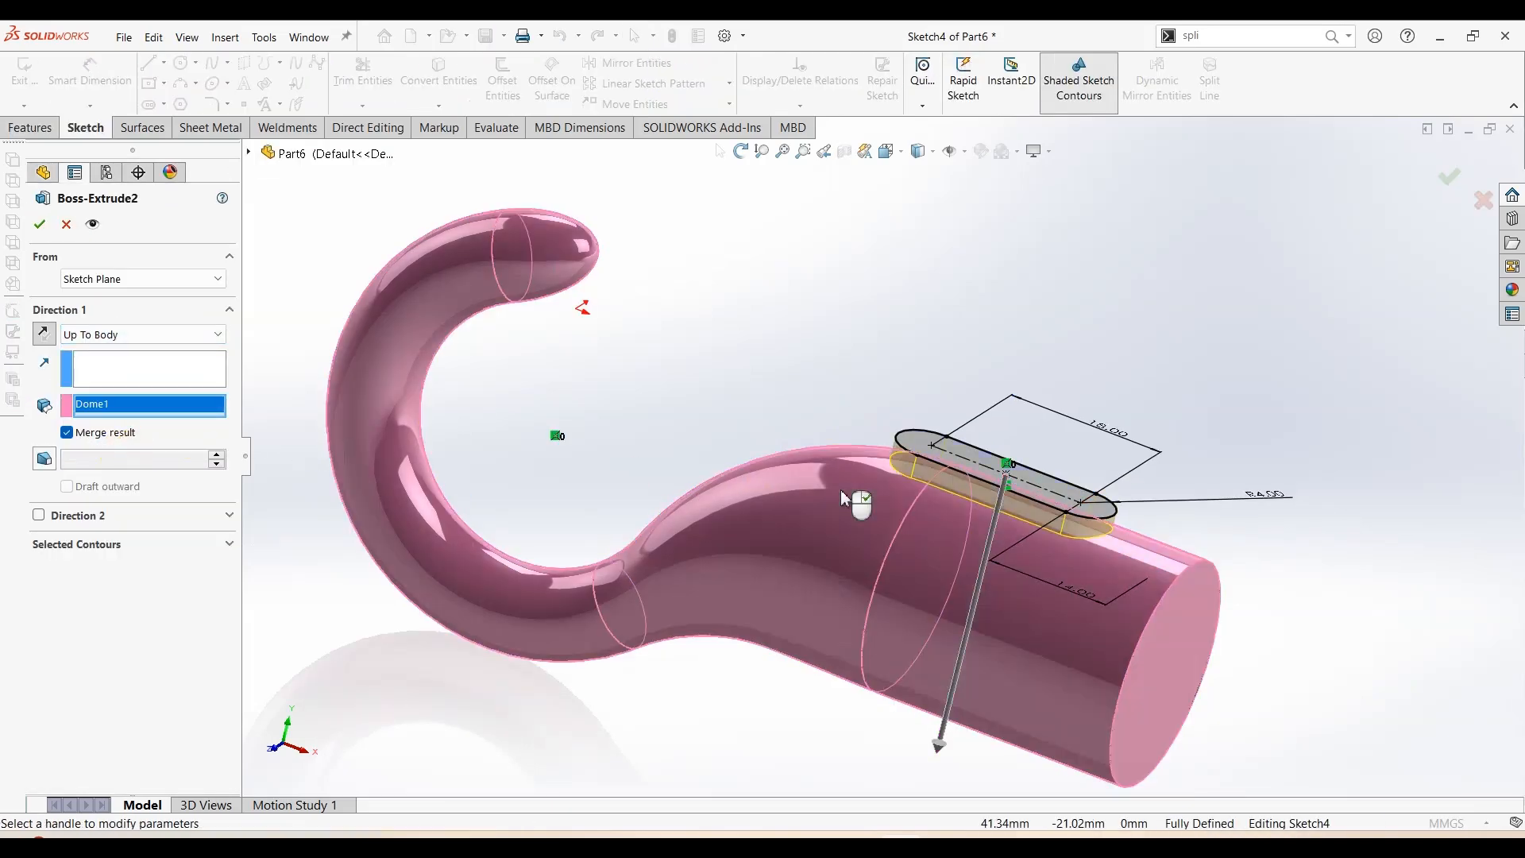
{"action": "left_click", "coordinate": [47, 230]}
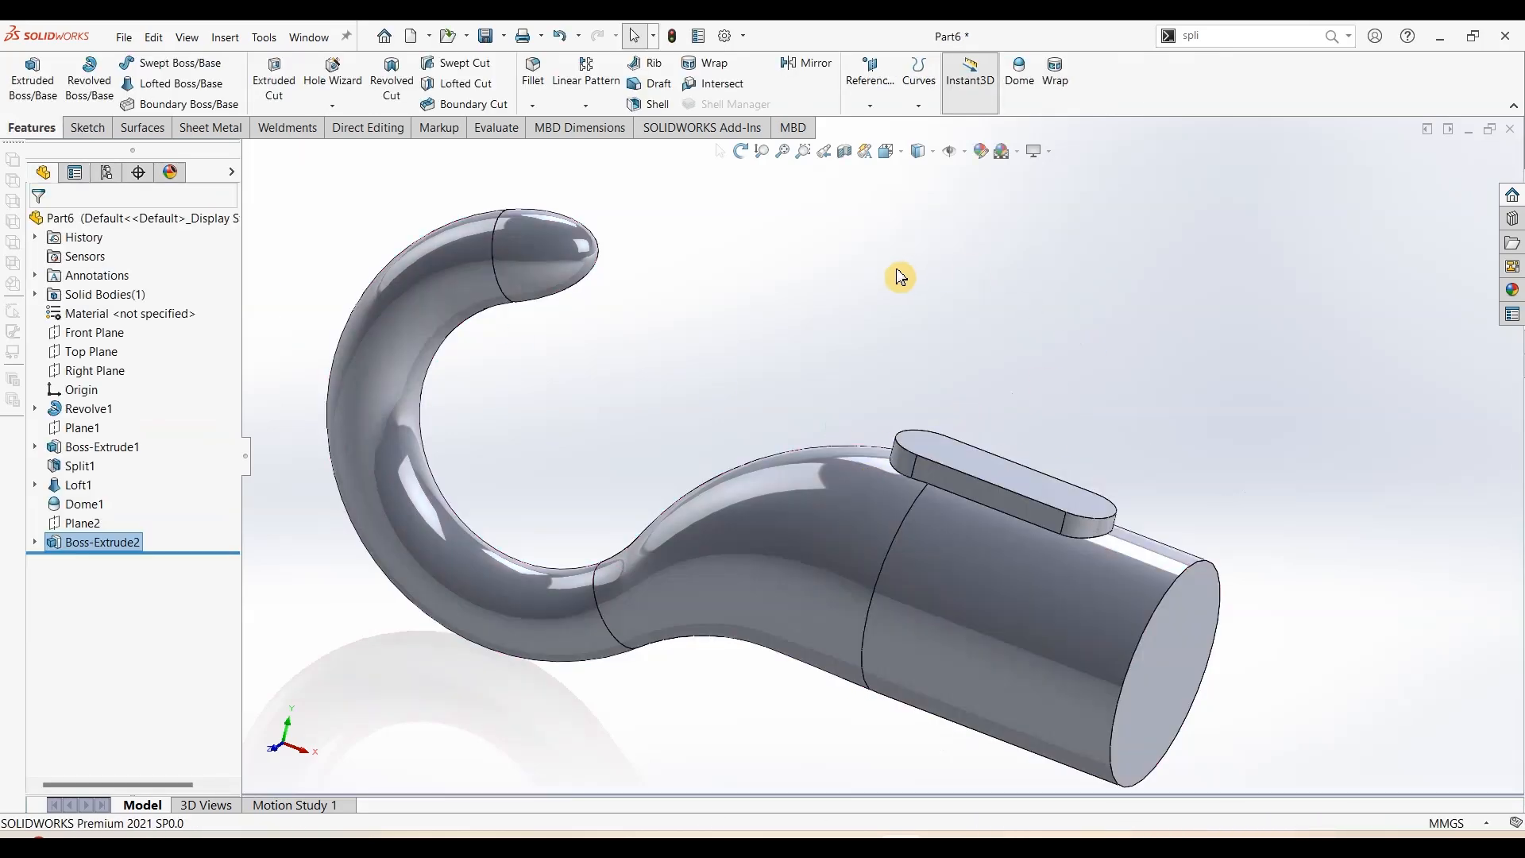
Fillet the edge loop where the slot boss meets the hook body with a 2 mm radius
{"action": "middle_click_drag", "start_coordinate": [1157, 375], "coordinate": [1053, 389]}
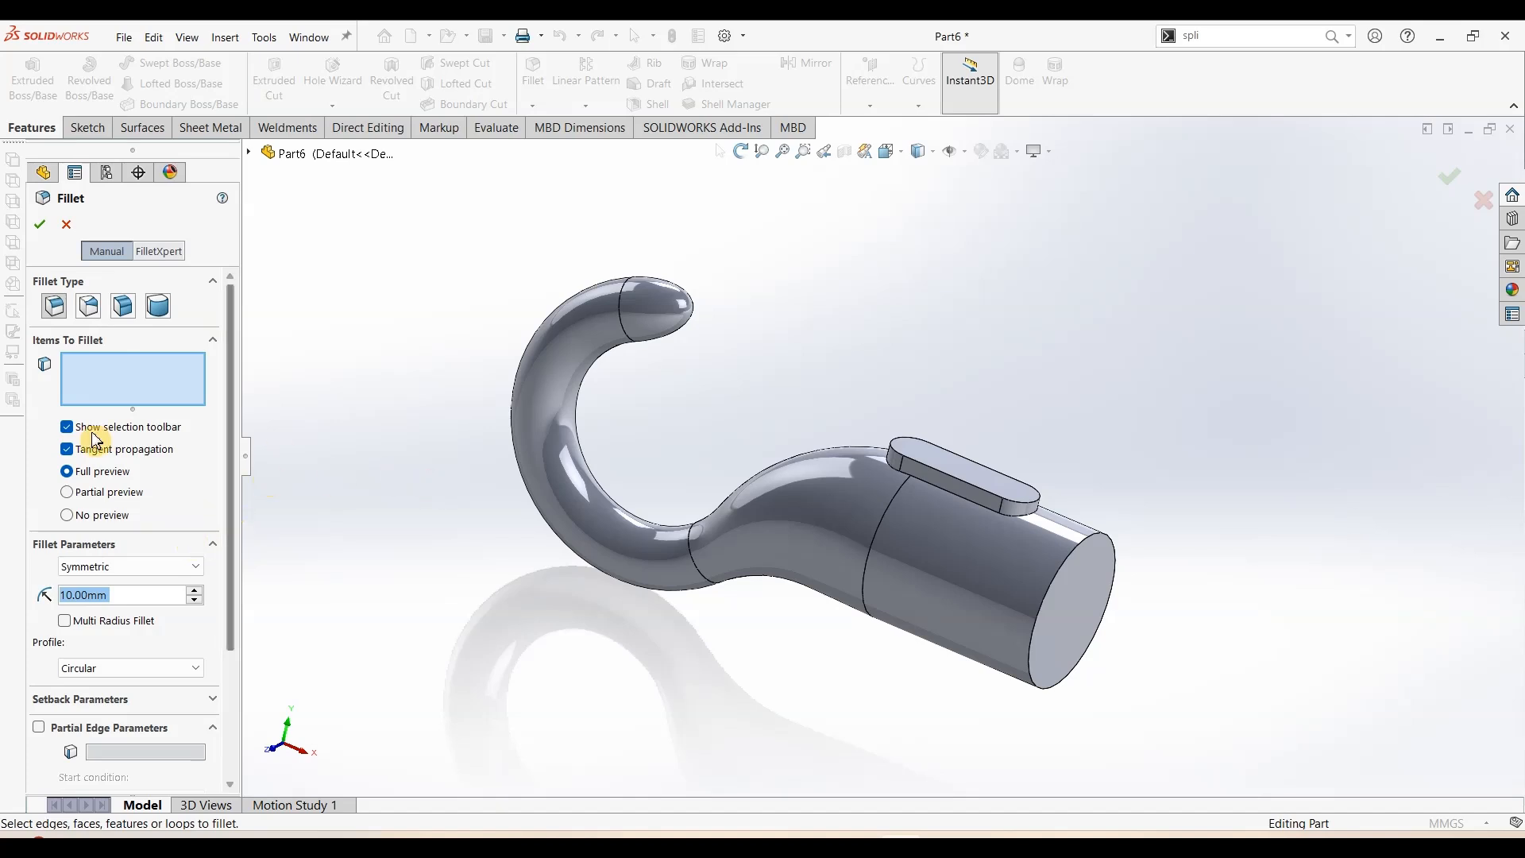
{"action": "type", "text": "2"}
{"action": "key", "text": "Return"}
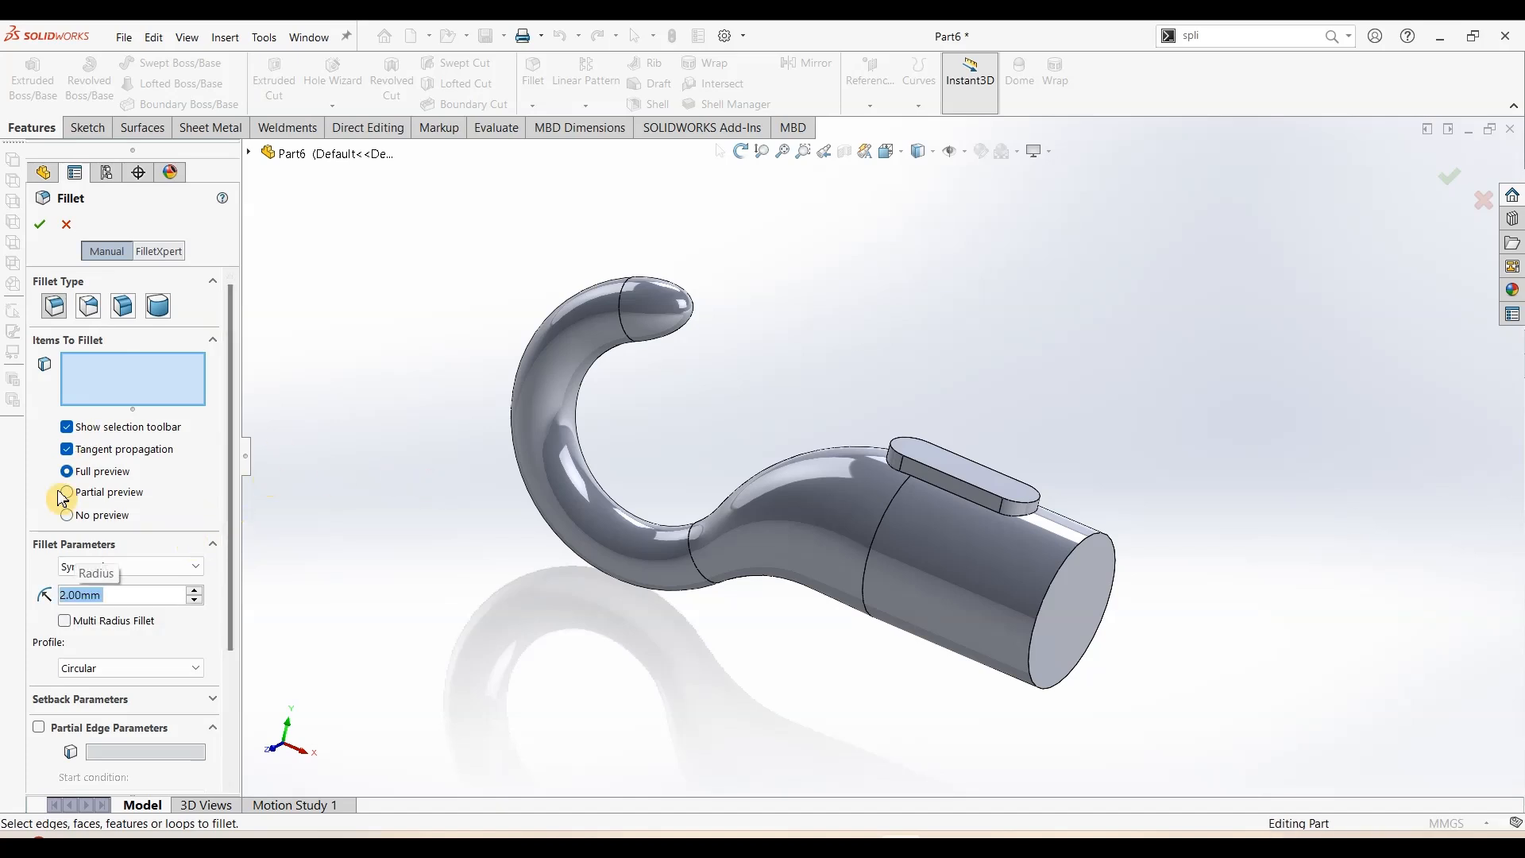
{"action": "left_click", "coordinate": [883, 492]}
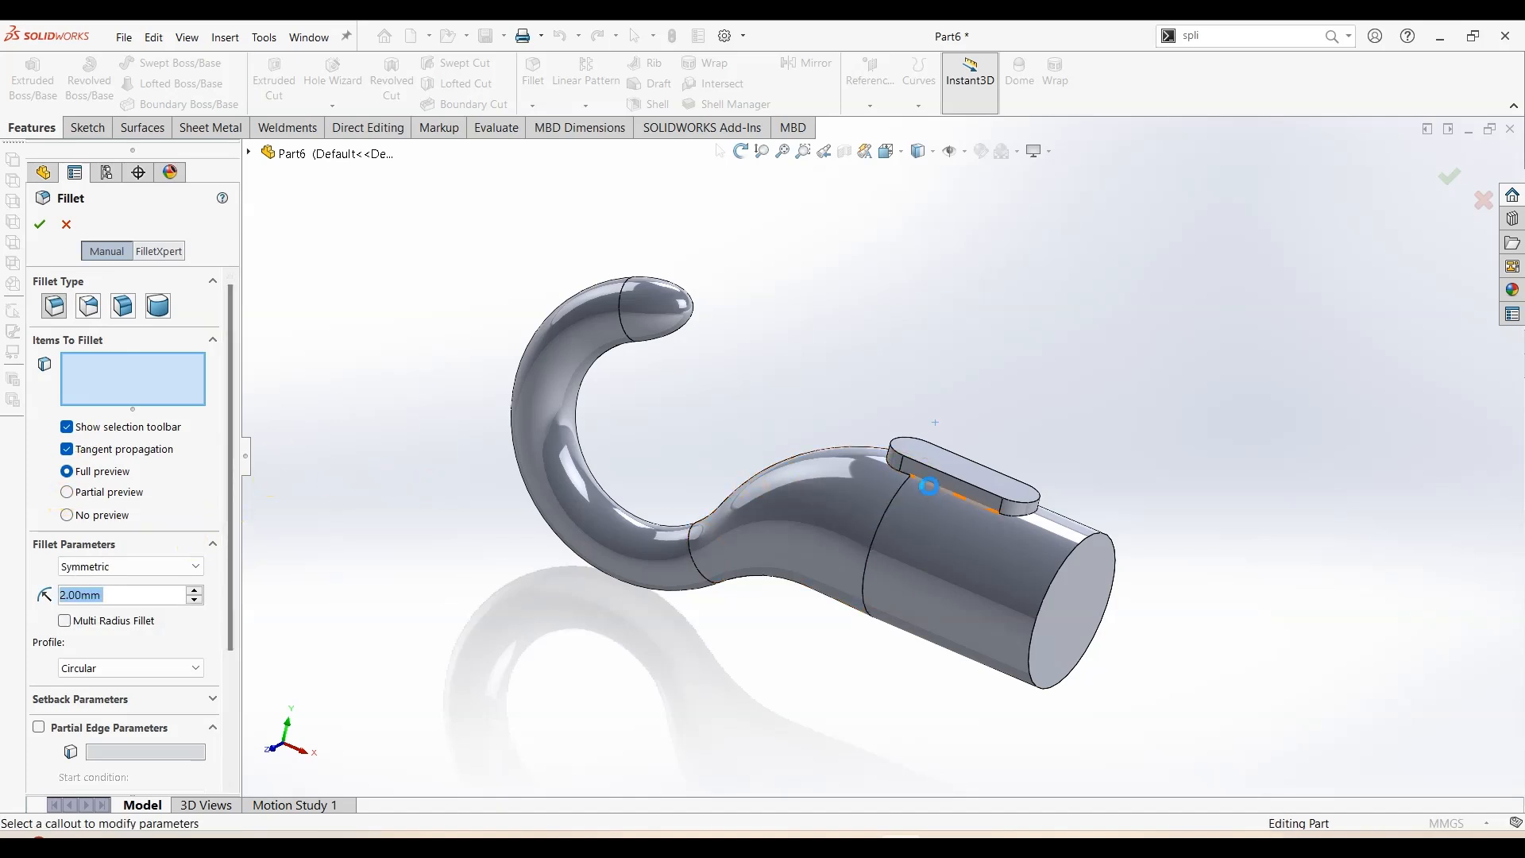
{"action": "left_click", "coordinate": [39, 224]}
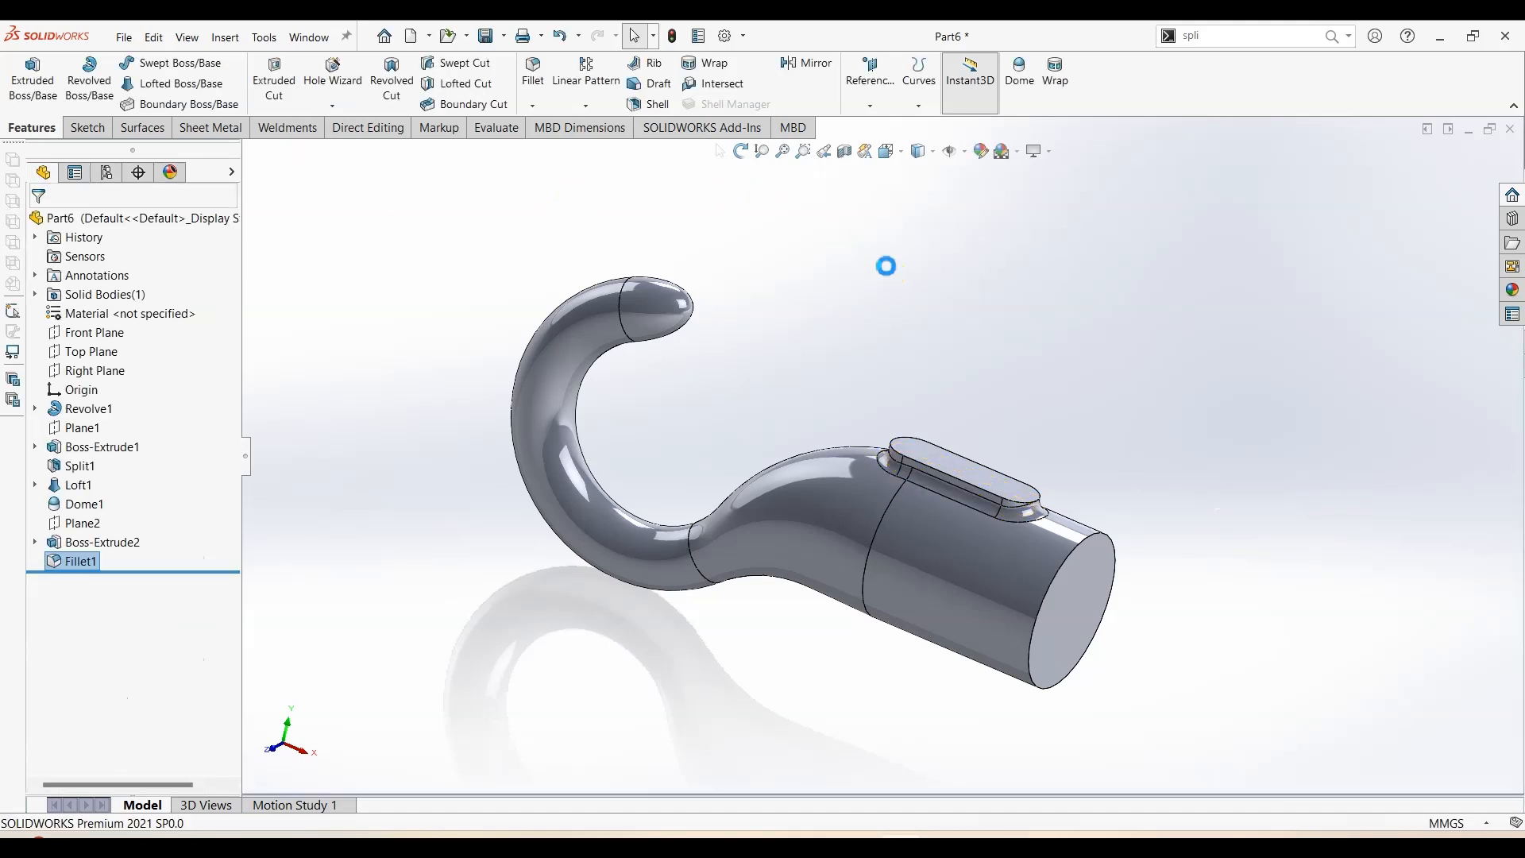
Shell the hook body to a 2 mm wall thickness, removing the flat end face of the cylinder
{"action": "left_click", "coordinate": [657, 105]}
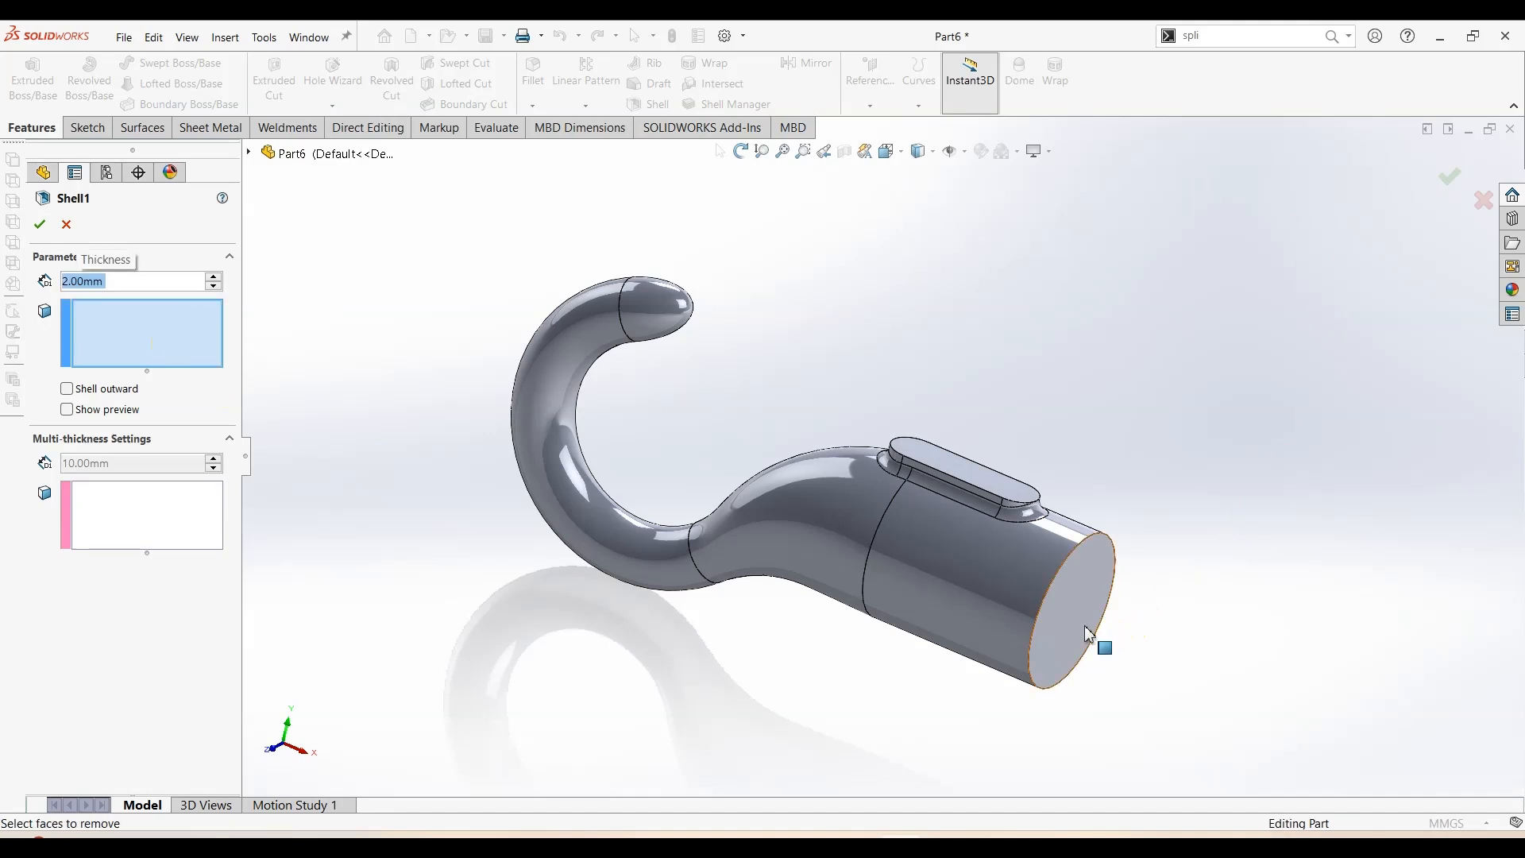
{"action": "left_click", "coordinate": [1088, 633]}
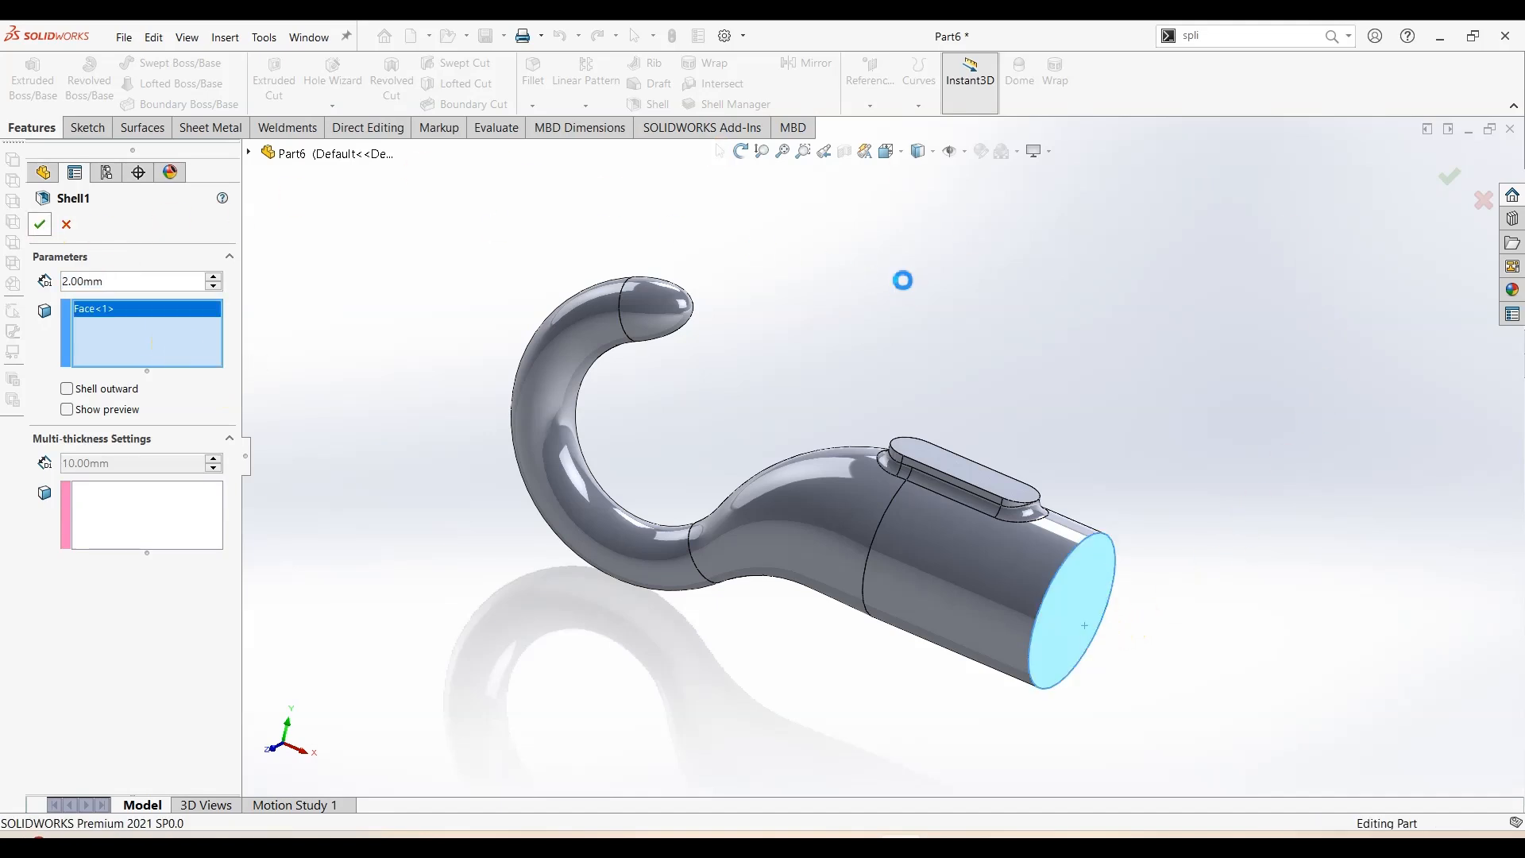
{"action": "mouse_move", "coordinate": [912, 317]}
{"action": "middle_mouse_down"}
{"action": "mouse_move", "coordinate": [832, 292]}
{"action": "mouse_move", "coordinate": [921, 295]}
{"action": "middle_mouse_up"}
Apply the polished steel appearance to the part and switch to a scene with a white background
{"action": "left_click", "coordinate": [1512, 290]}
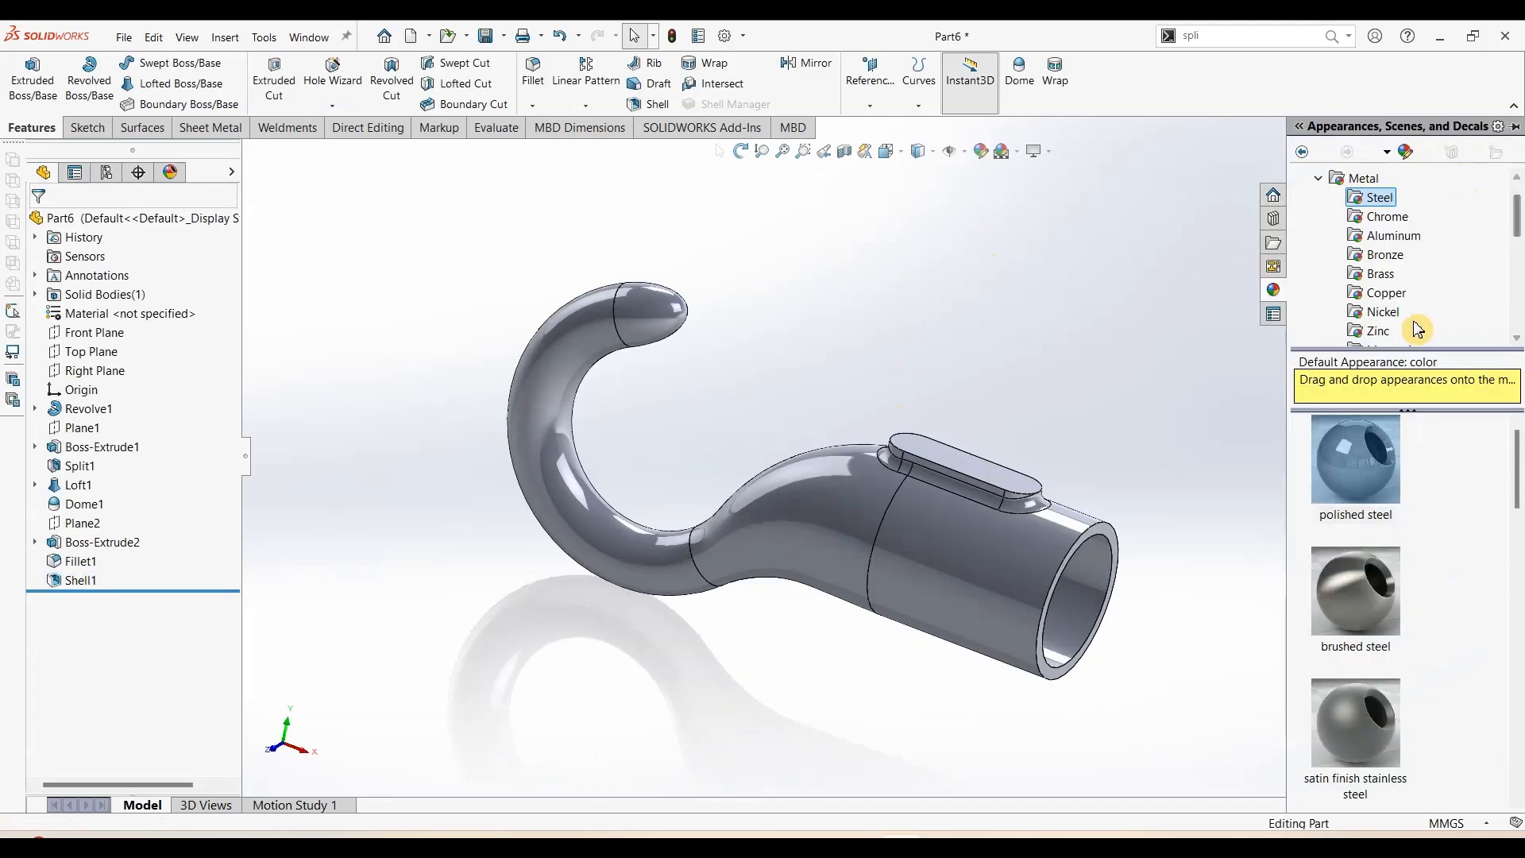
{"action": "double_click", "coordinate": [1368, 469]}
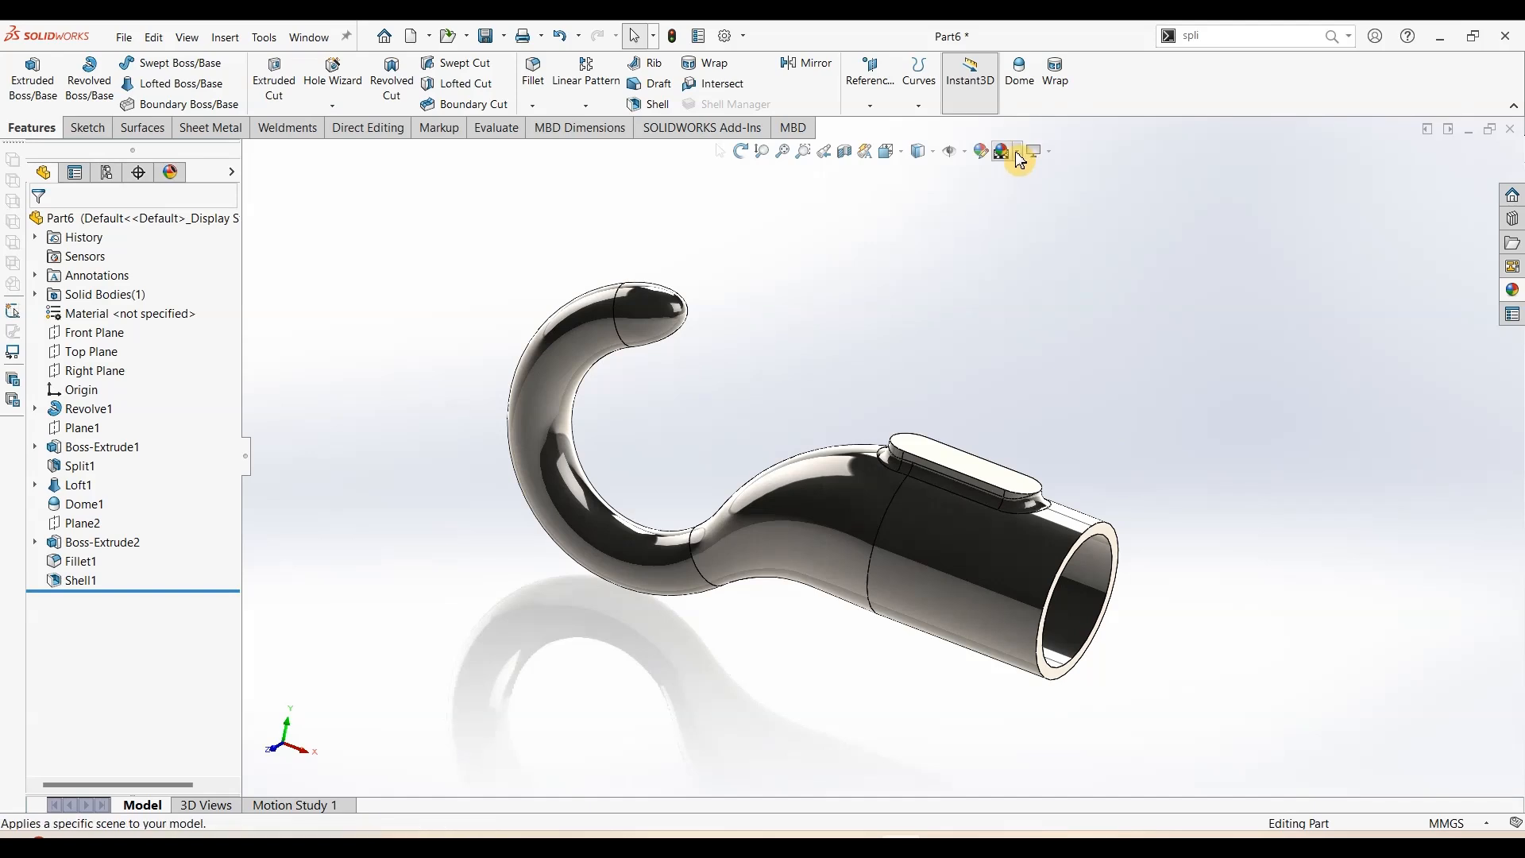
{"action": "left_click", "coordinate": [1020, 158]}
{"action": "left_click", "coordinate": [1047, 194]}
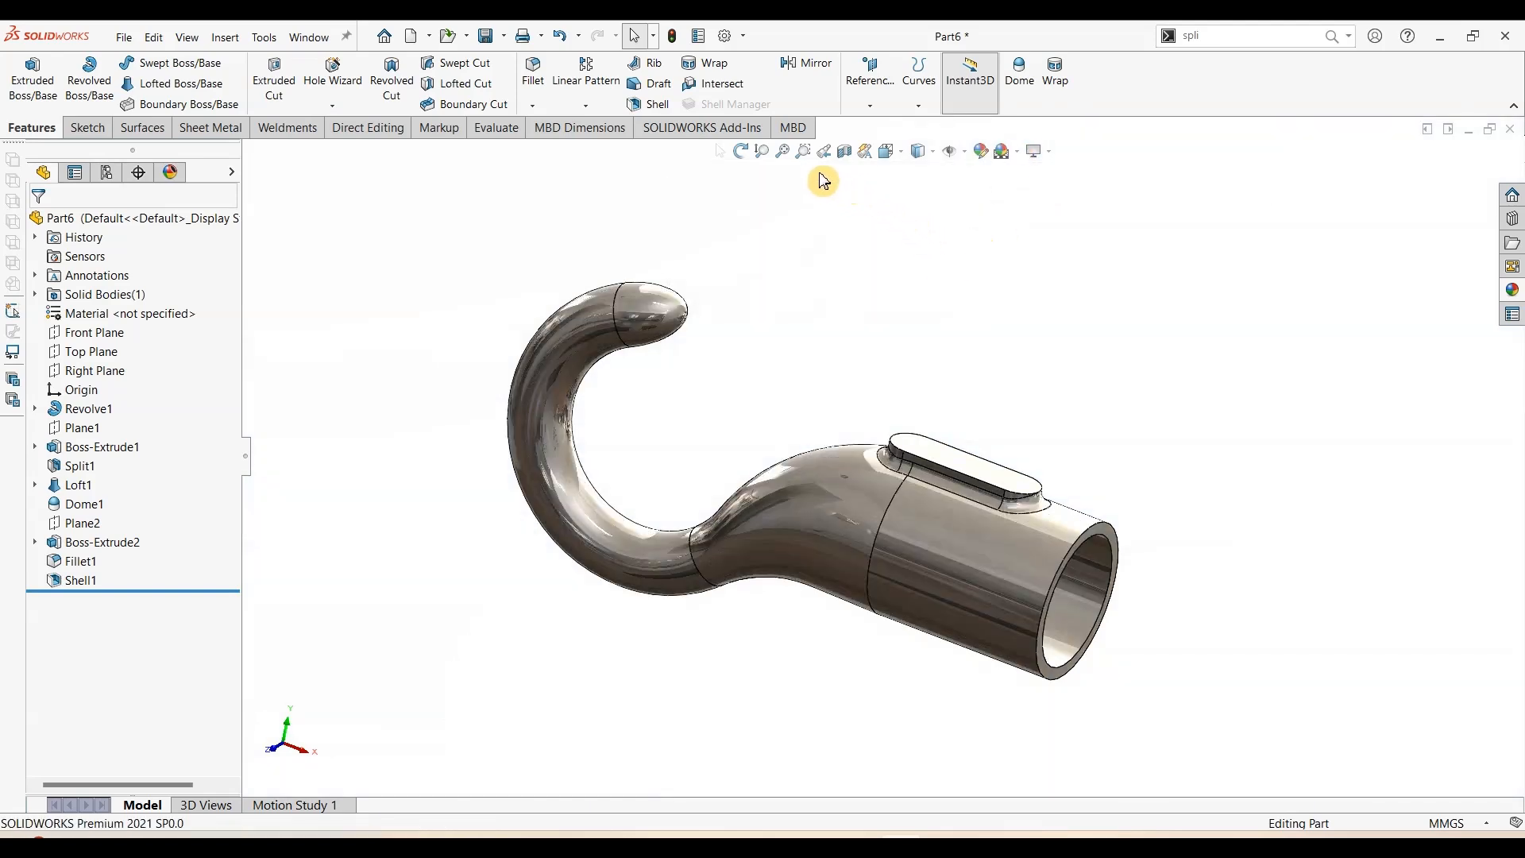
Section the part at the Front Plane, examine the wall inside the hook and beneath the slot boss, and turn the section view off
{"action": "left_click", "coordinate": [844, 151]}
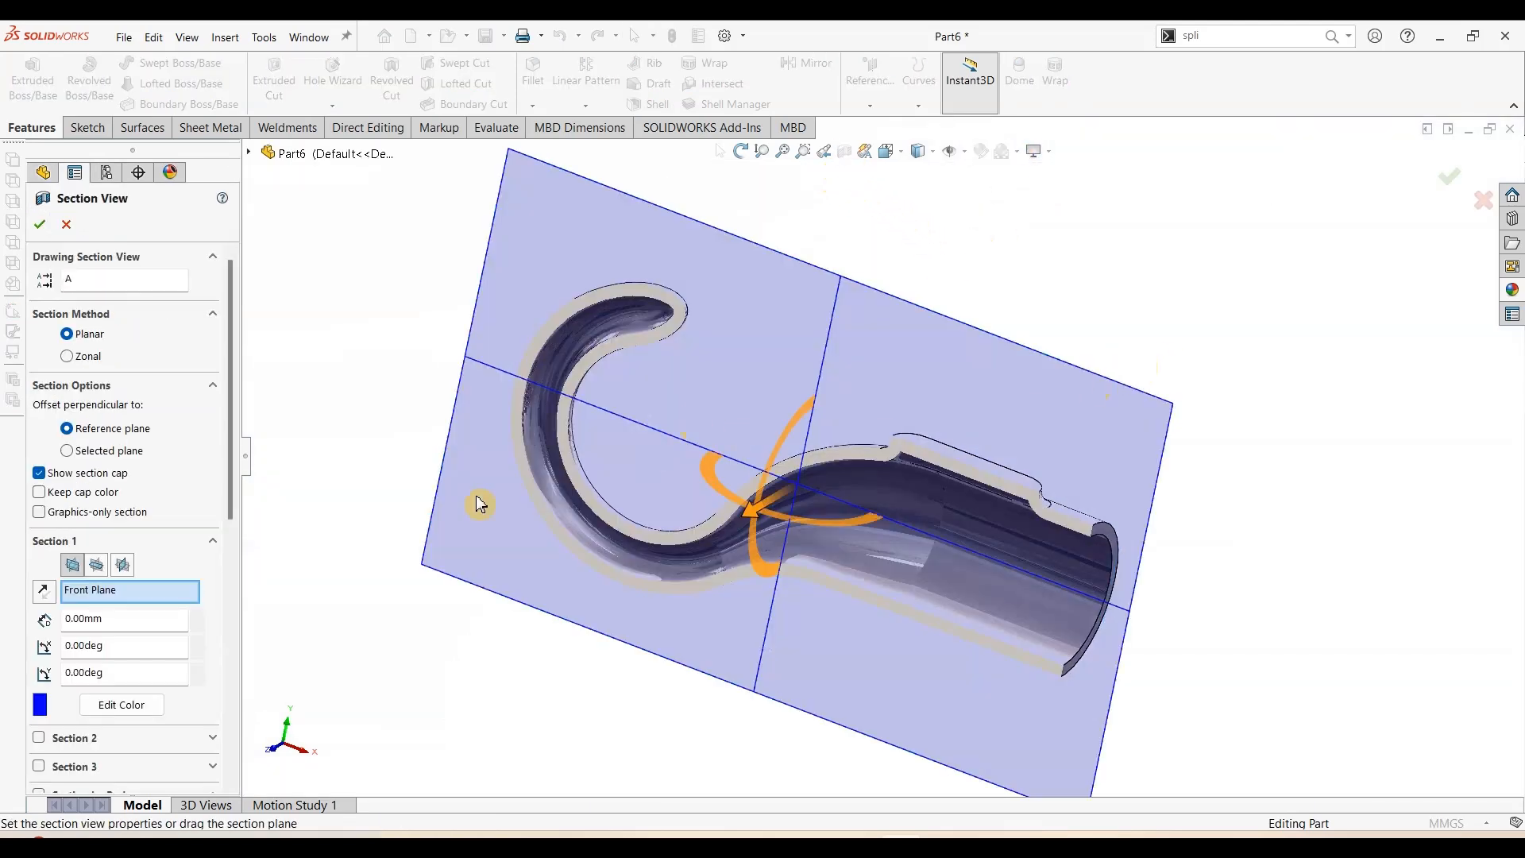
{"action": "left_click", "coordinate": [42, 226]}
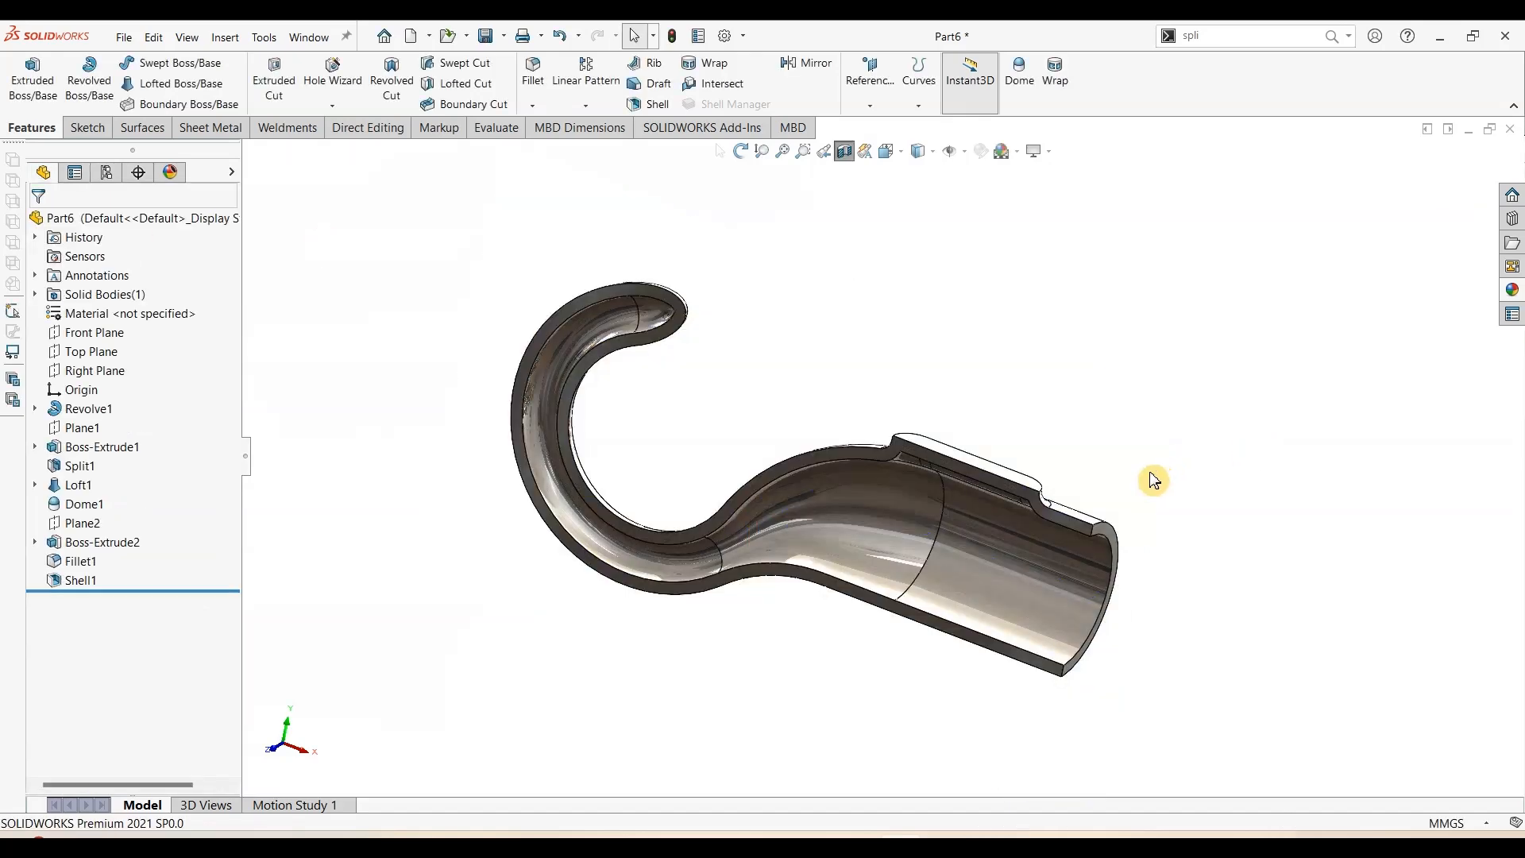
{"action": "middle_click_drag", "start_coordinate": [1167, 475], "coordinate": [967, 595]}
{"action": "scroll", "coordinate": [939, 399], "scroll_direction": "down", "scroll_amount": 4}
{"action": "scroll", "coordinate": [926, 342], "scroll_direction": "up", "scroll_amount": 5}
{"action": "scroll", "coordinate": [749, 426], "scroll_direction": "down", "scroll_amount": 4}
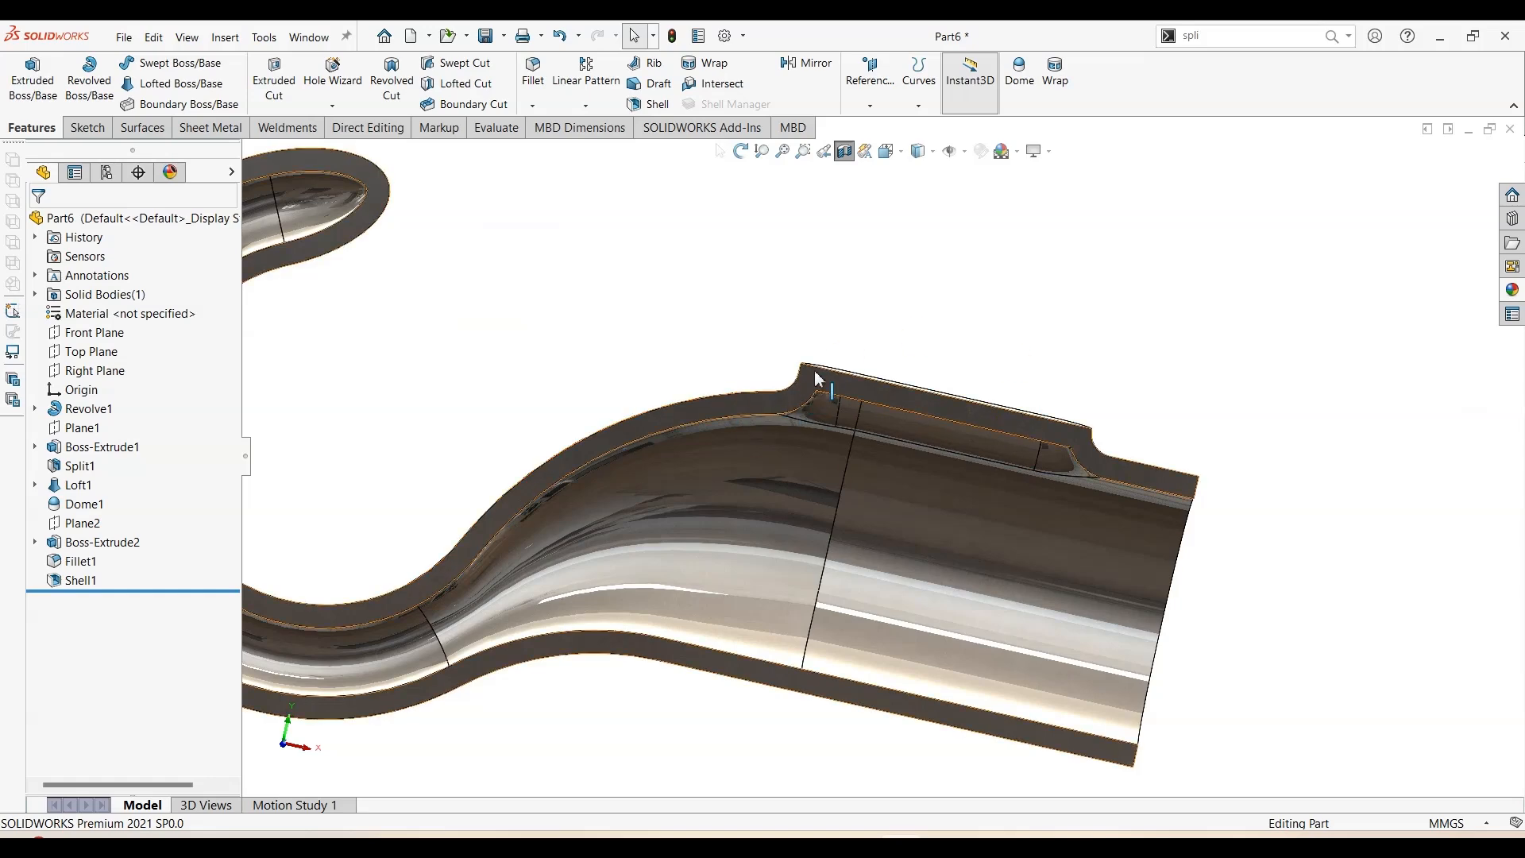
{"action": "scroll", "coordinate": [885, 456], "scroll_direction": "up", "scroll_amount": 4}
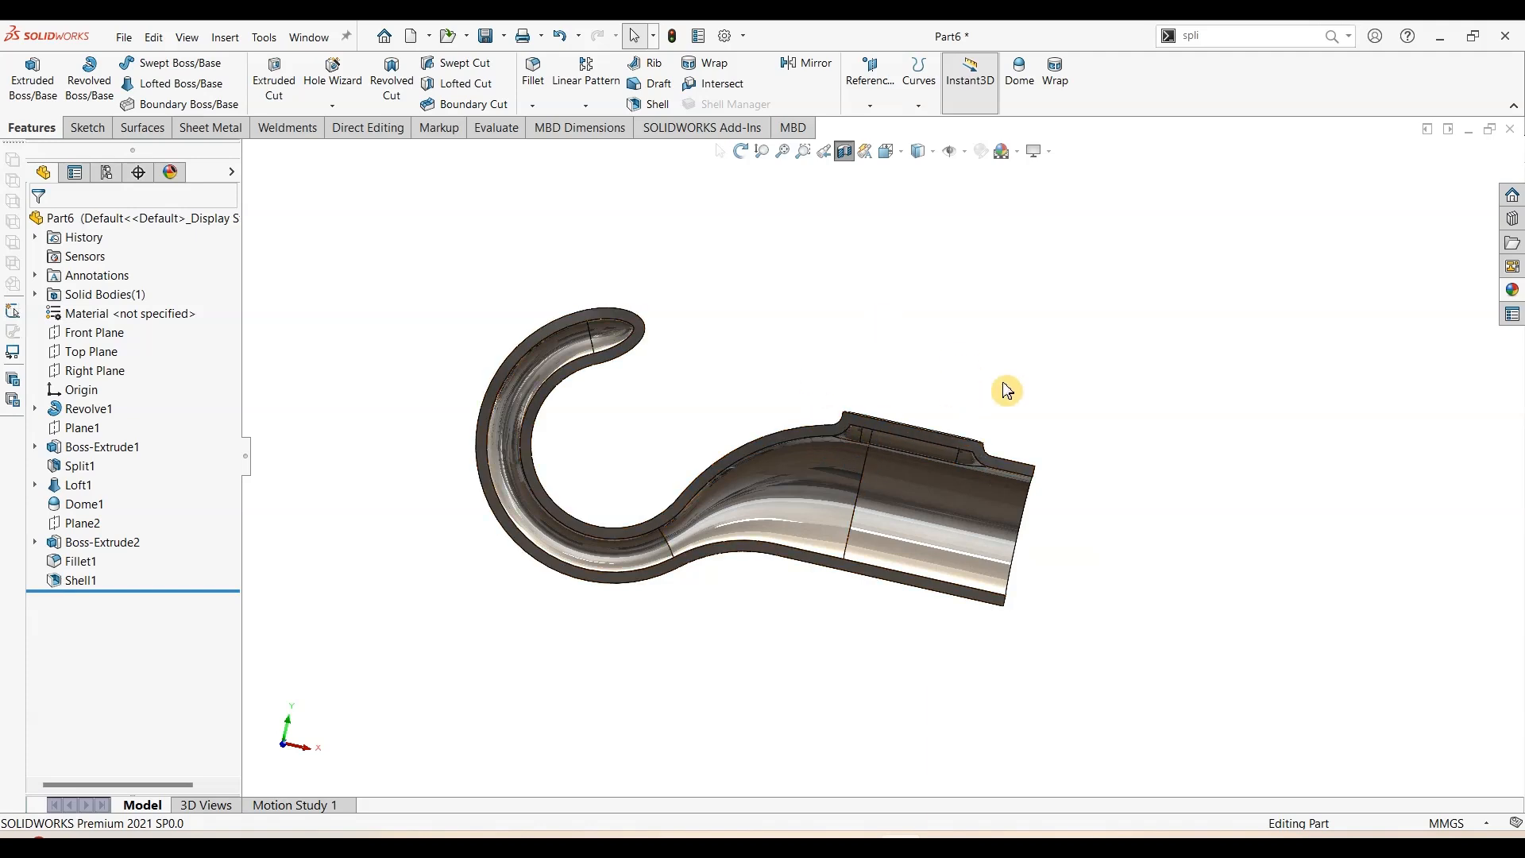
{"action": "middle_click_drag", "start_coordinate": [1137, 504], "coordinate": [1056, 582]}
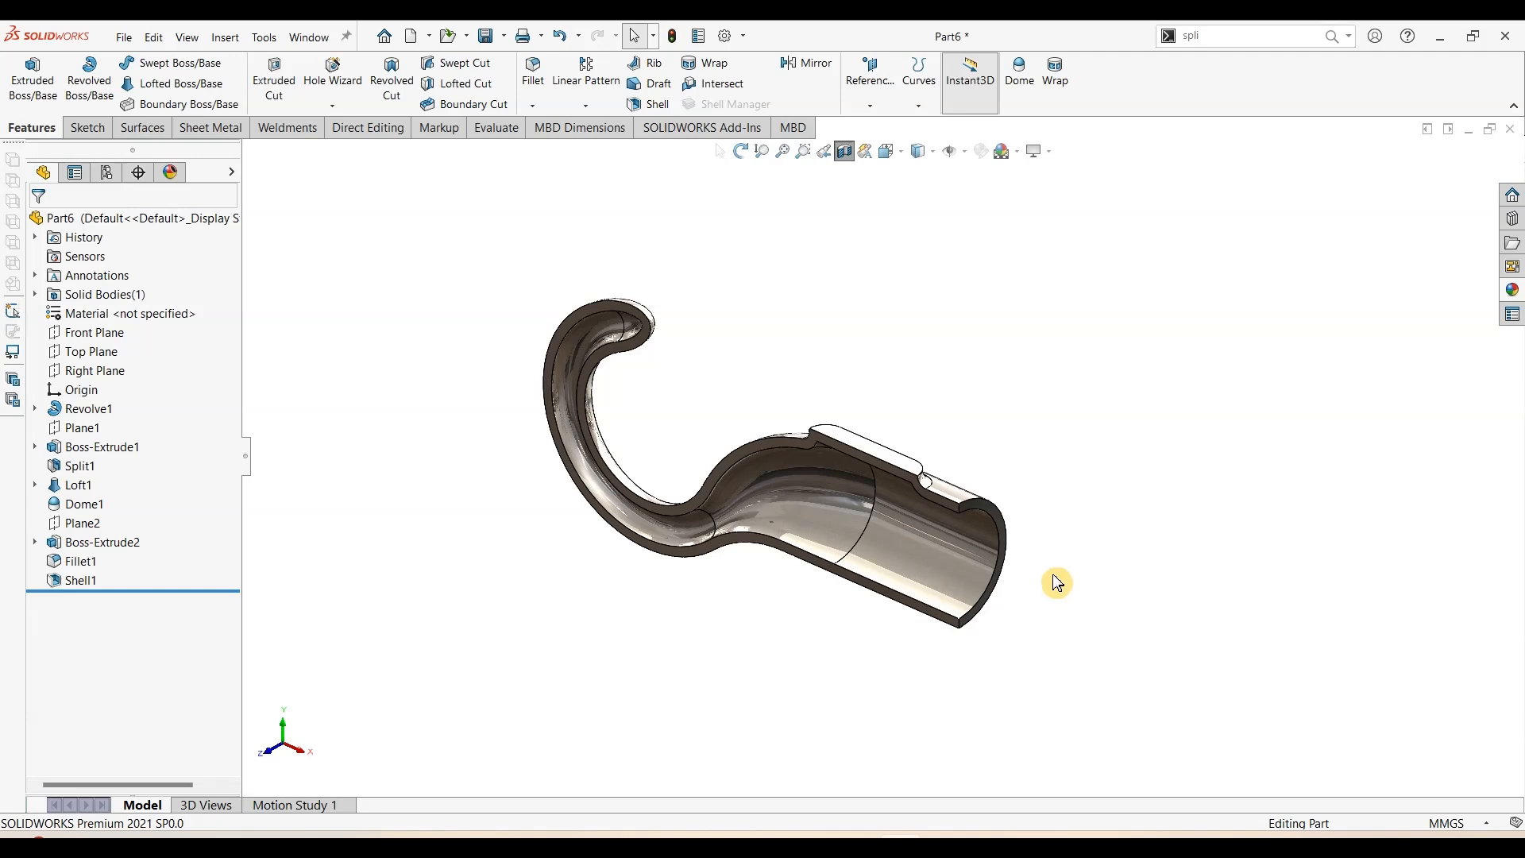
{"action": "left_click", "coordinate": [844, 151]}
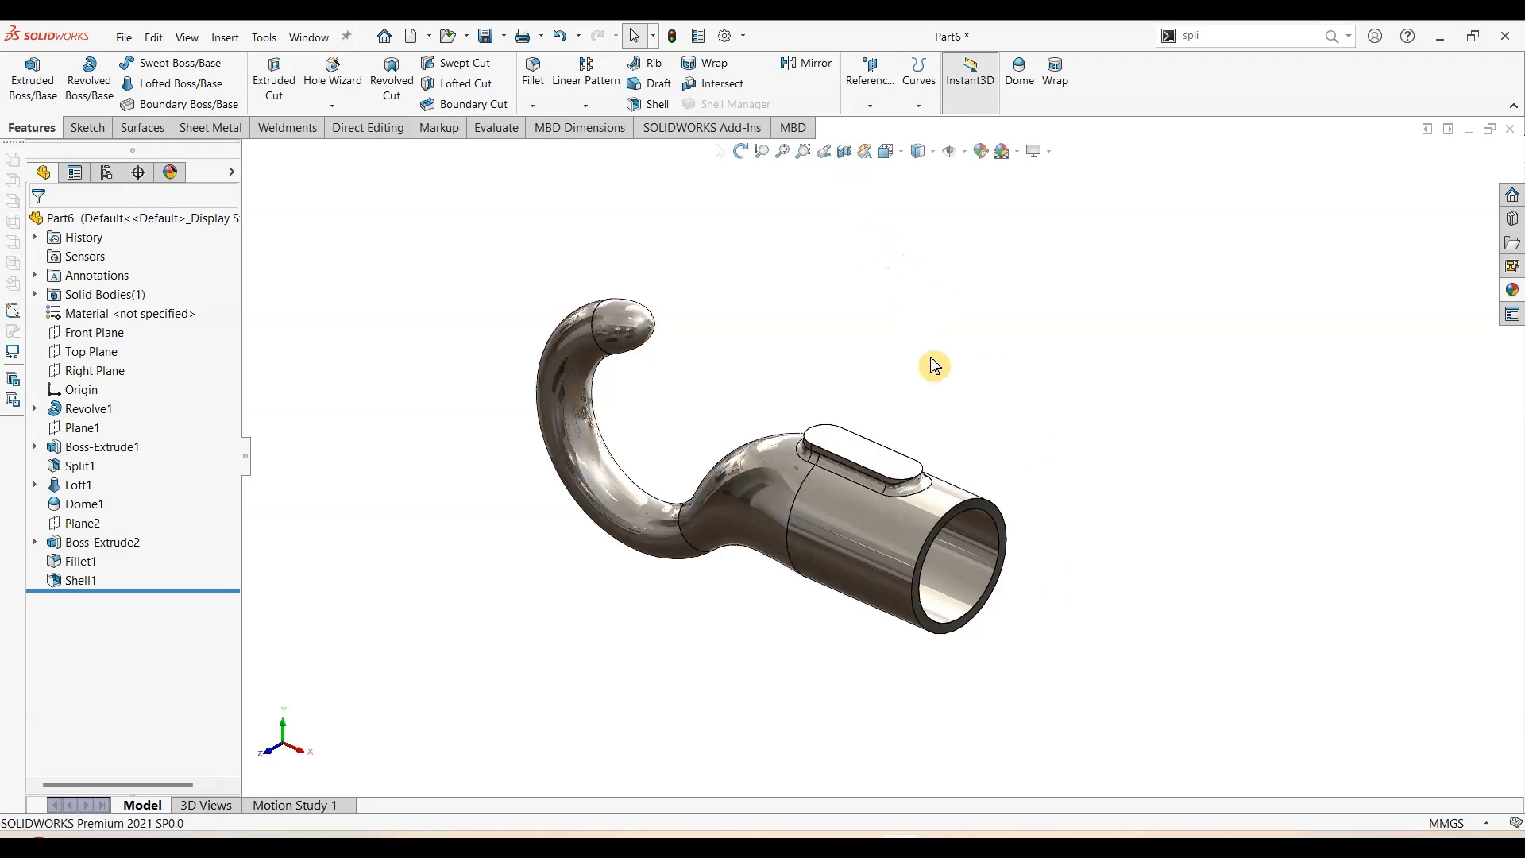